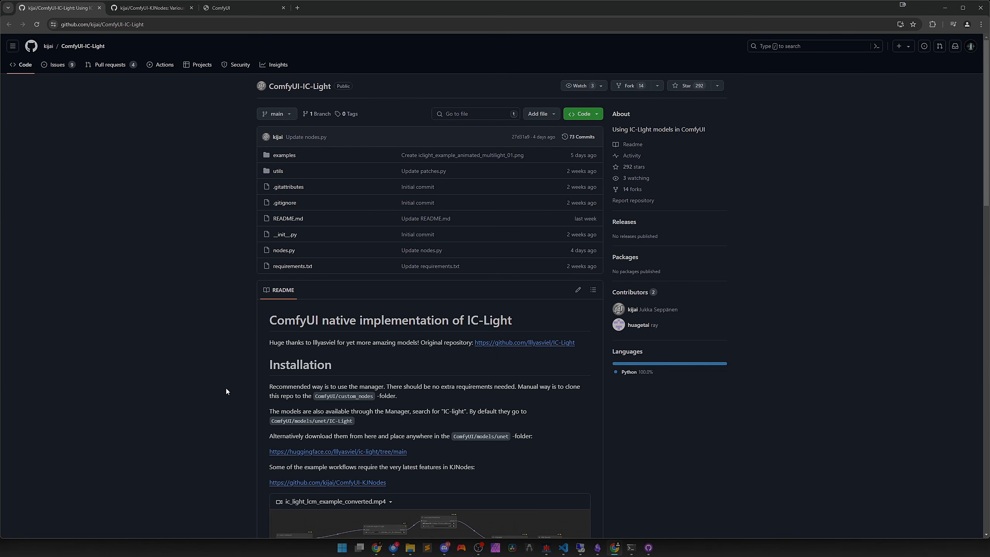
Examine the ComfyUI-IC-Light README for its installation instructions and example workflows.
scroll(227, 391, "down", 5)
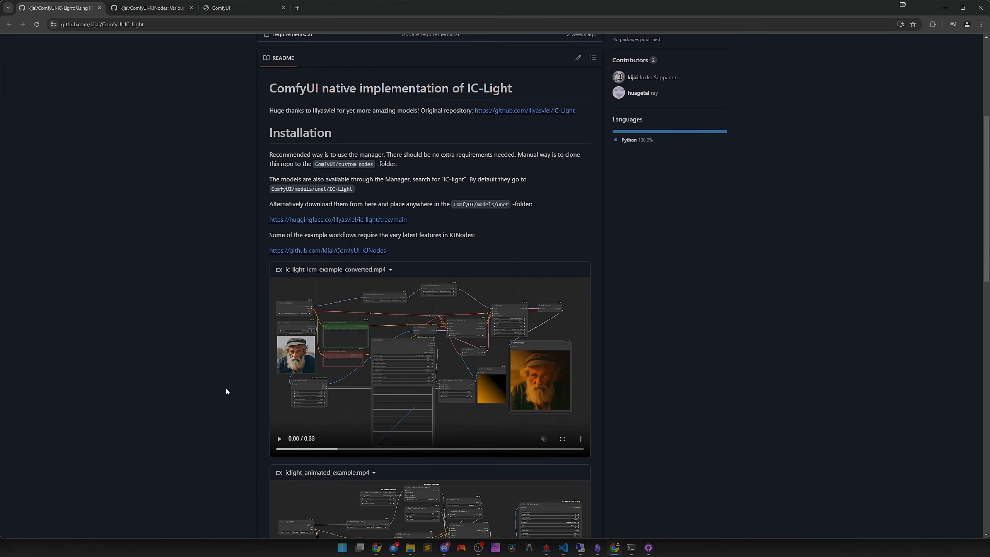
scroll(226, 390, "down", 3)
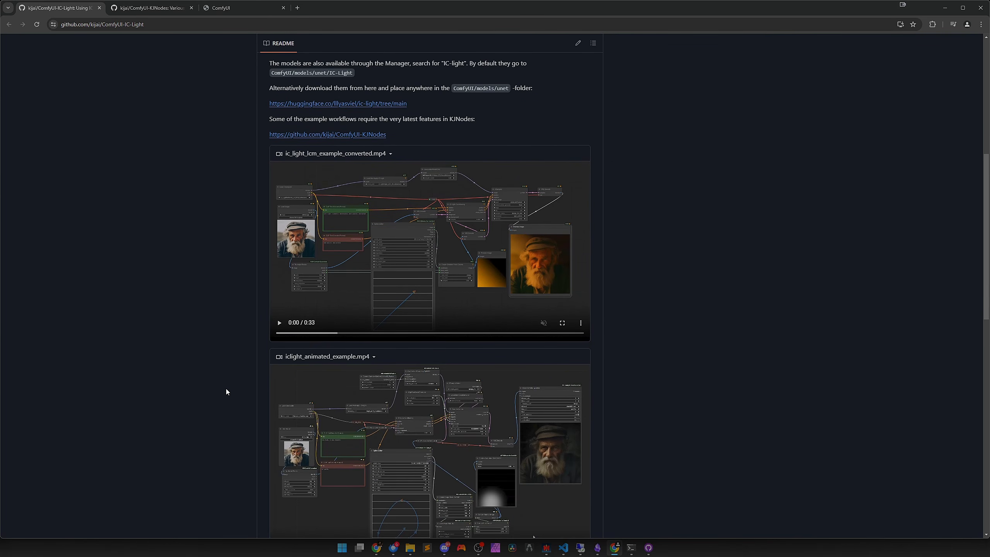
scroll(226, 388, "down", 12)
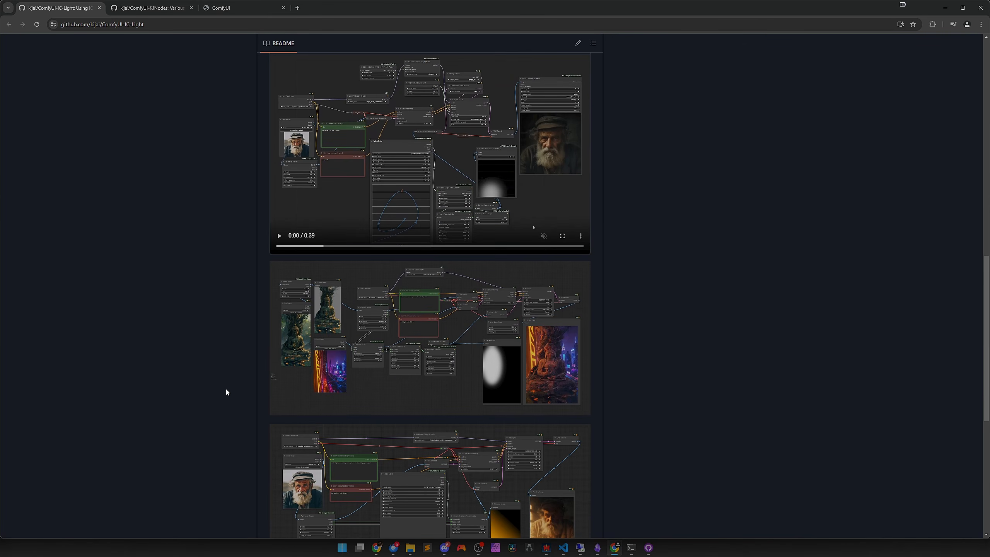
scroll(226, 389, "down", 4)
scroll(226, 388, "up", 16)
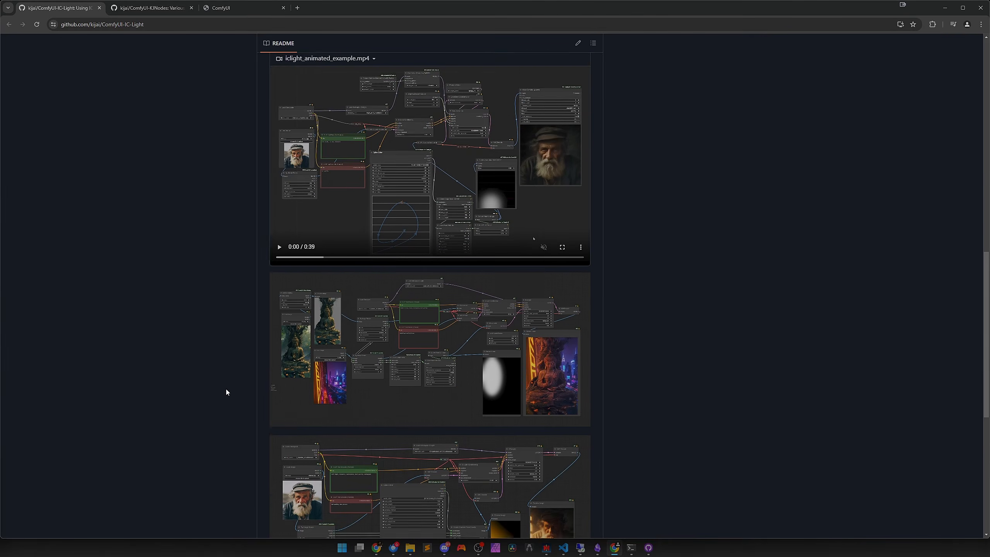
scroll(226, 388, "up", 9)
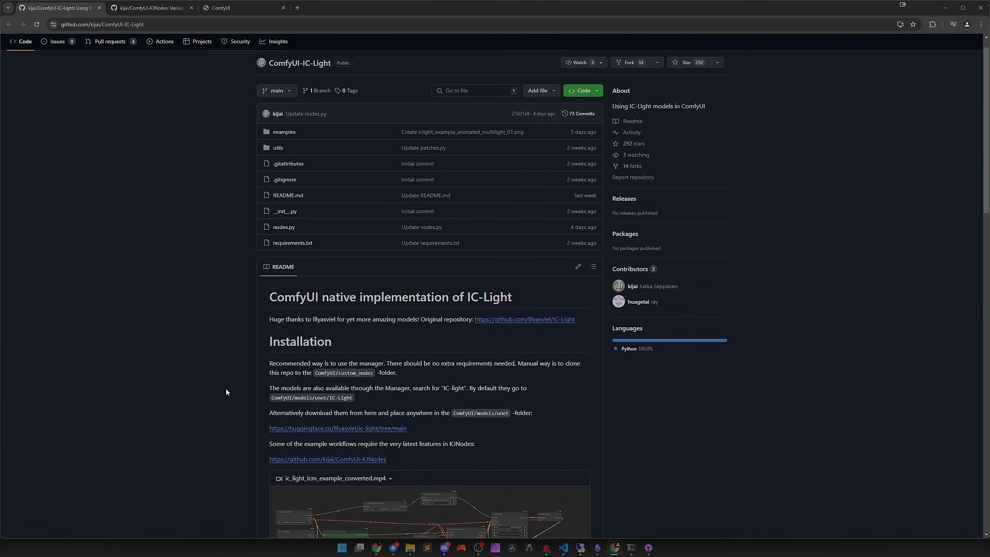
Open the Hugging Face ic-light model files page linked in the README's installation section.
scroll(386, 370, "down", 3)
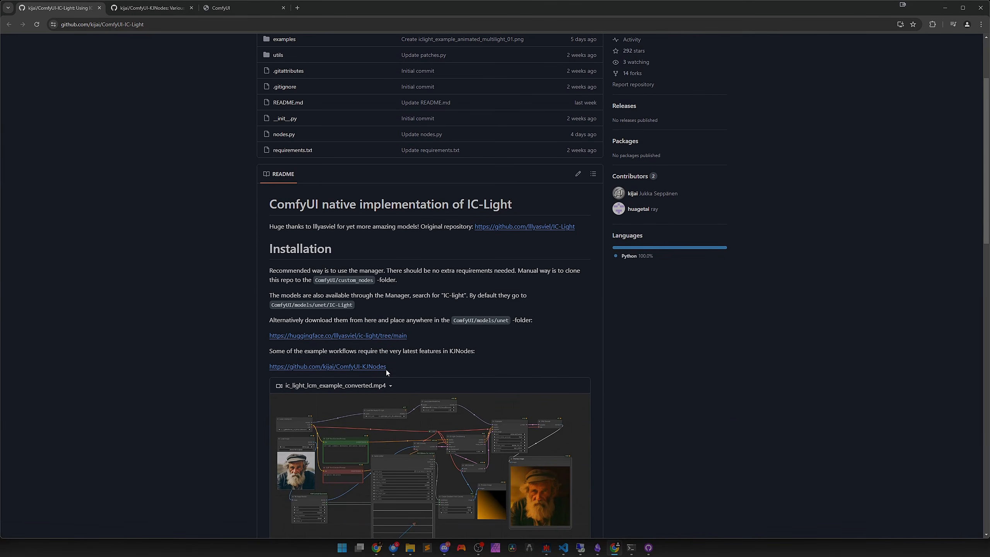
middle_click(373, 336)
left_click(156, 8)
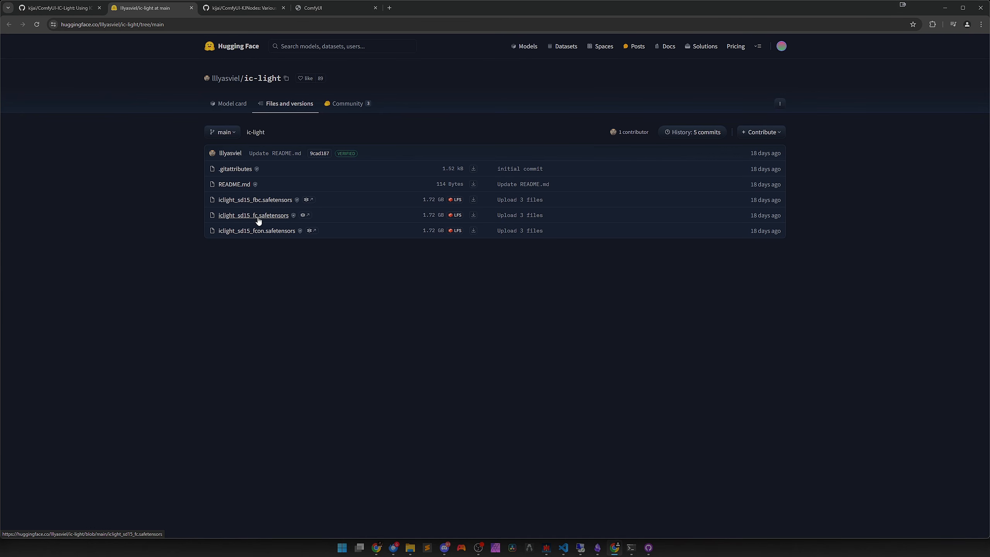
Switch to File Explorer and open the ComfyUI_windows_portable\ComfyUI\models\unet folder.
left_click(410, 548)
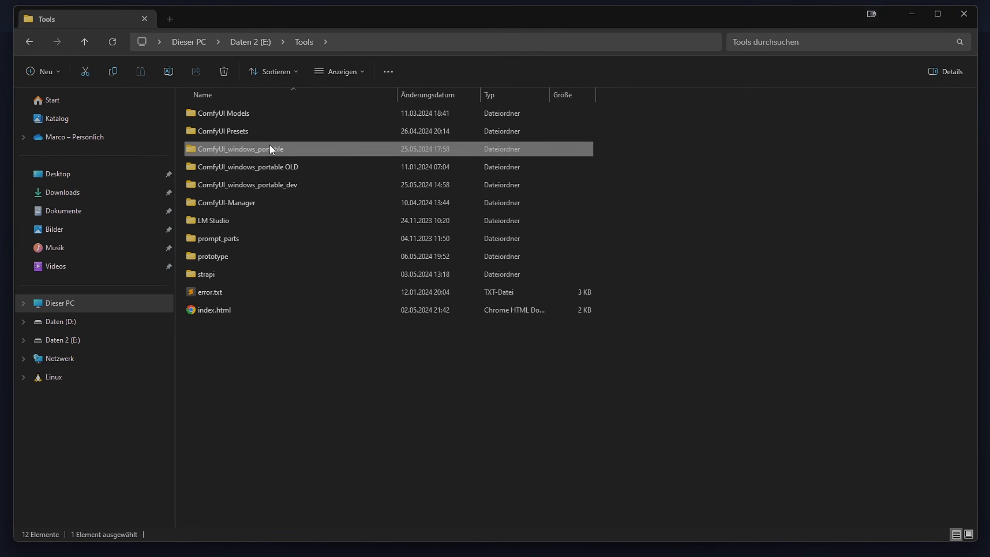
double_click(269, 147)
double_click(260, 115)
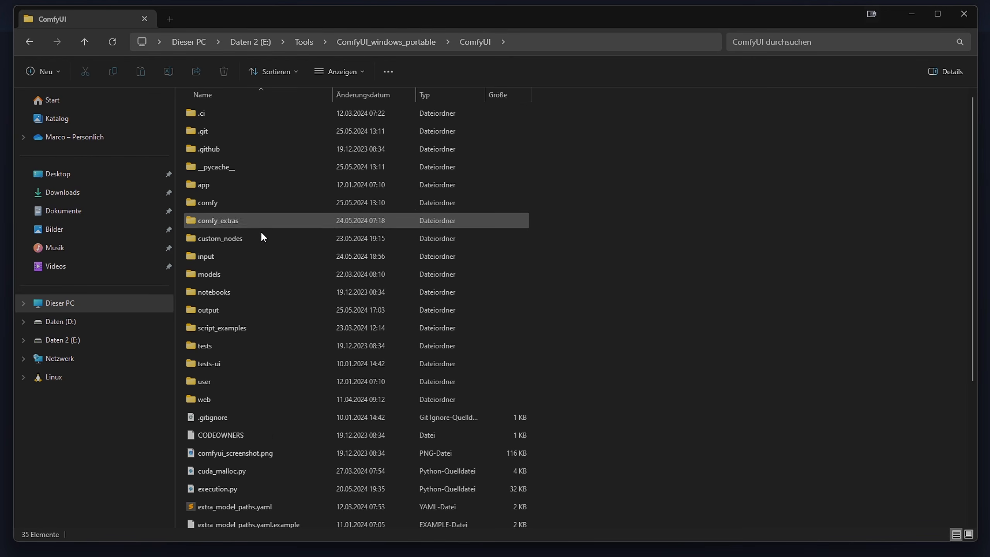
left_click(244, 277)
double_click(243, 277)
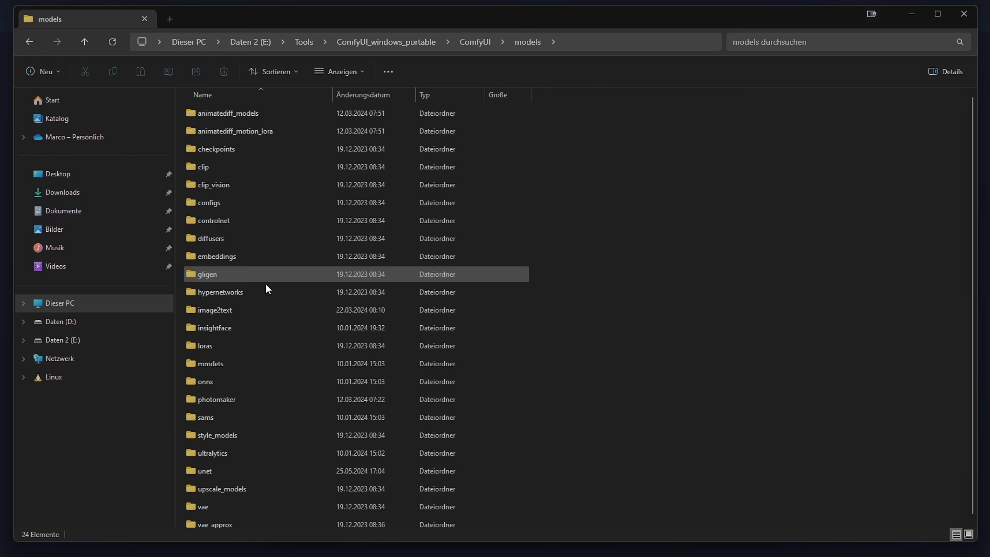
left_click(249, 467)
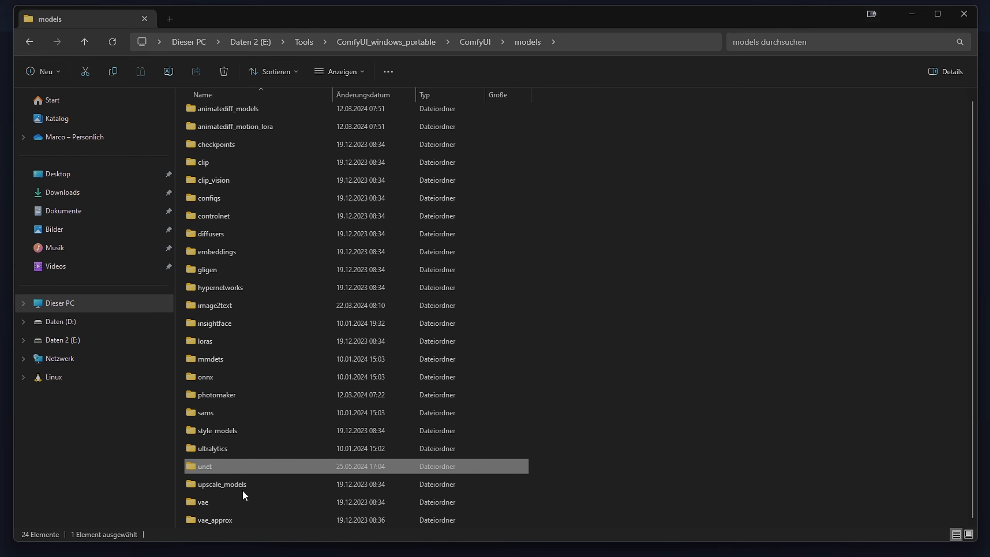
double_click(242, 466)
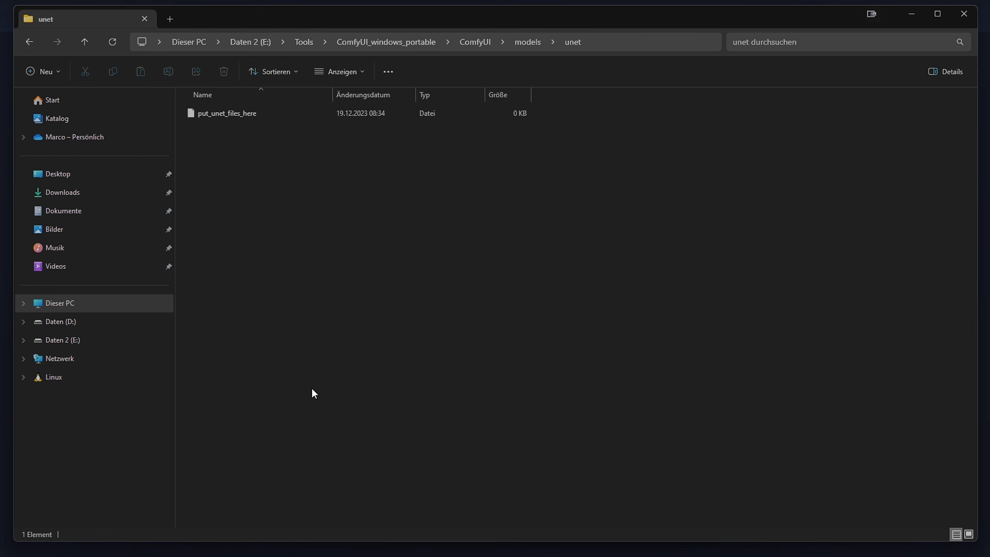
Go back to the ComfyUI folder, look through its files for the extra model paths configuration, and return to the Hugging Face page.
key("alt+Left")
key("alt+Left")
key("alt+Left")
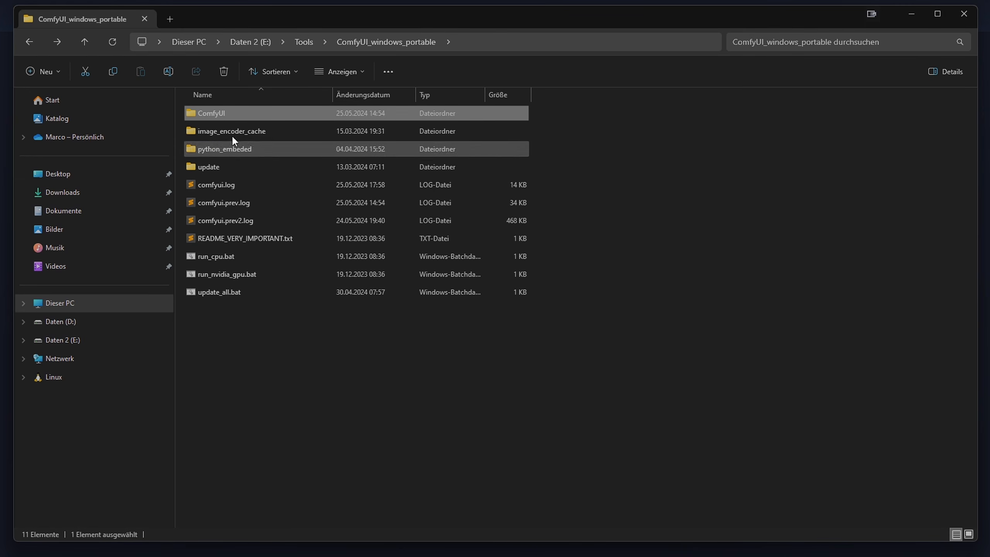
double_click(234, 110)
scroll(289, 363, "down", 3)
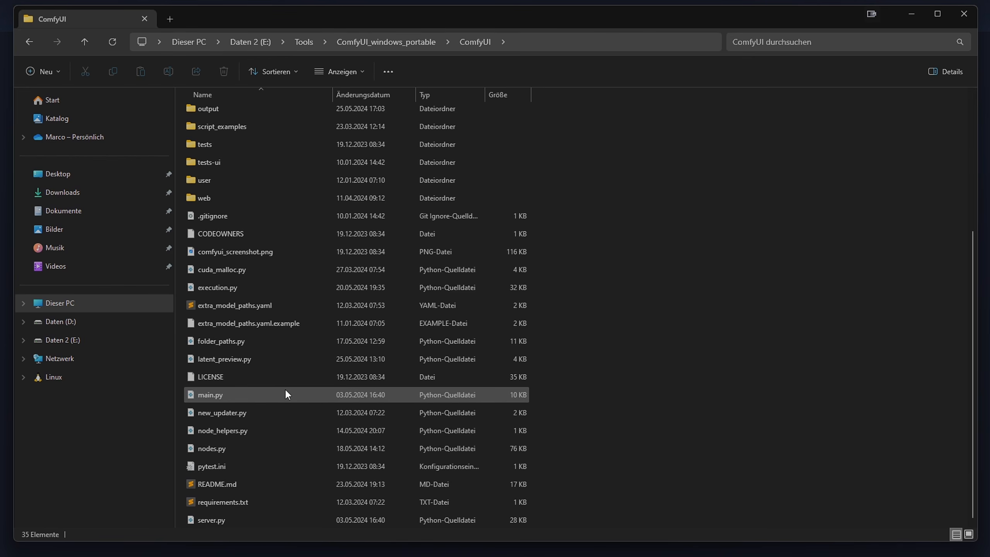
scroll(236, 323, "up", 5)
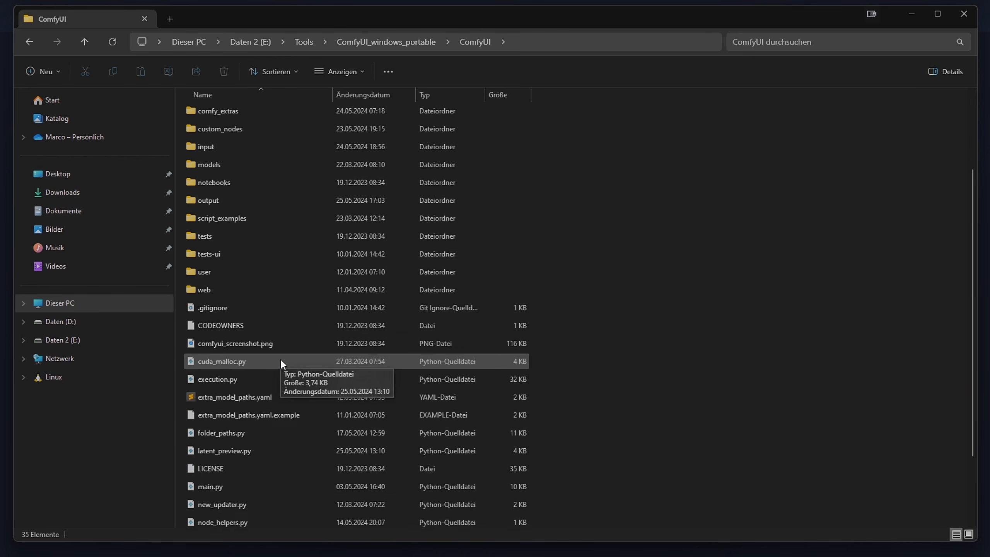
key("BackSpace")
left_click(313, 343)
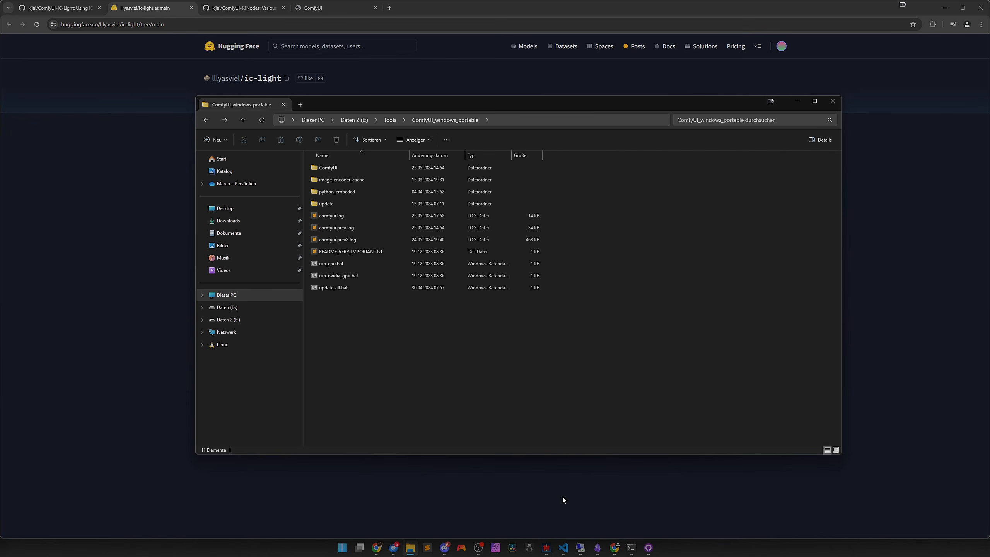
left_click(563, 498)
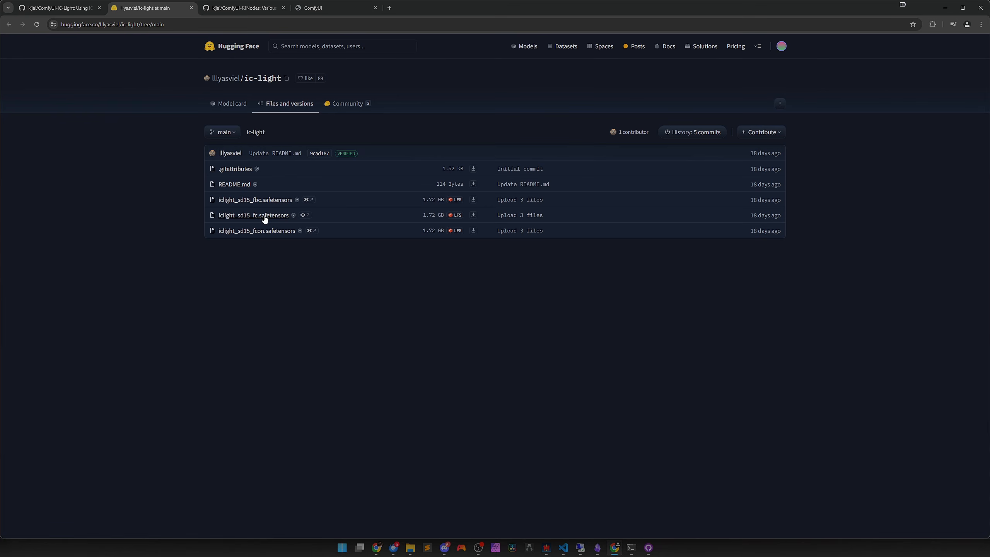
Search ComfyUI Manager's installable models for "ic-light" to check the available IC-Light models, and close the model list.
left_click(314, 9)
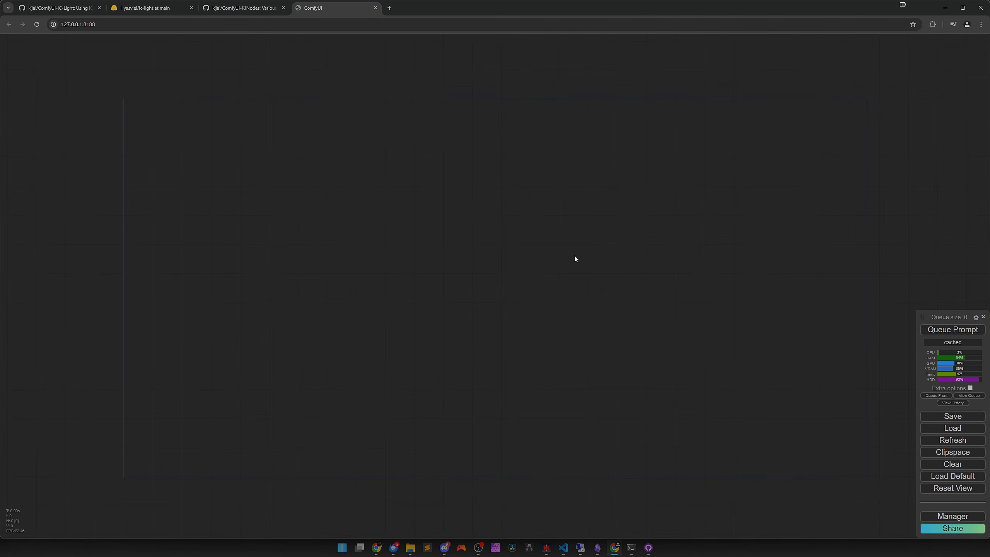
left_click(943, 516)
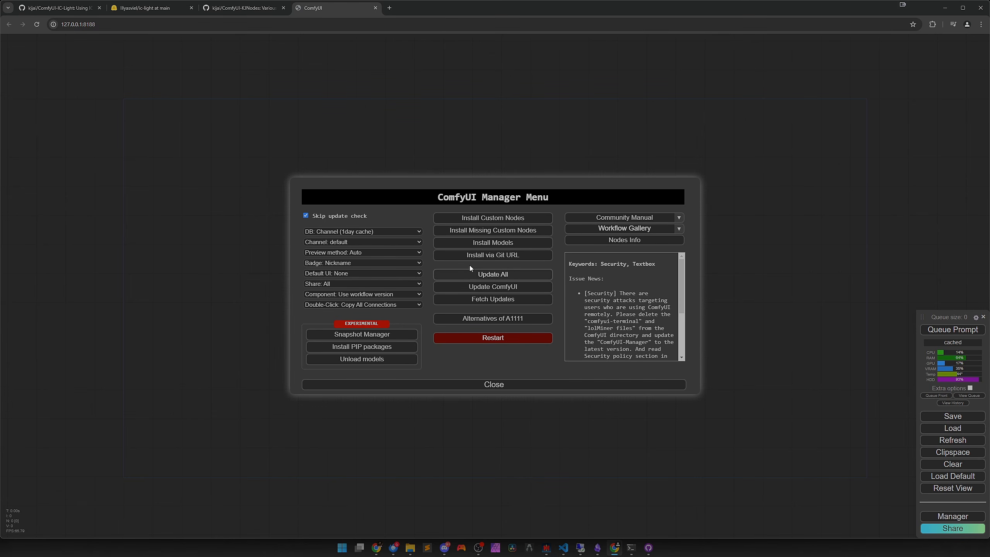
left_click(487, 246)
left_click(779, 100)
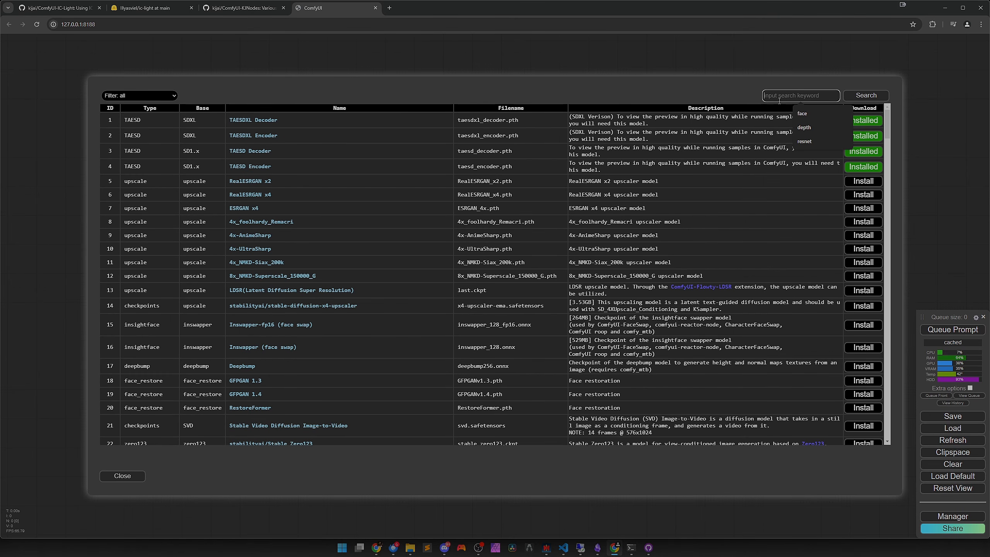
type("ic-")
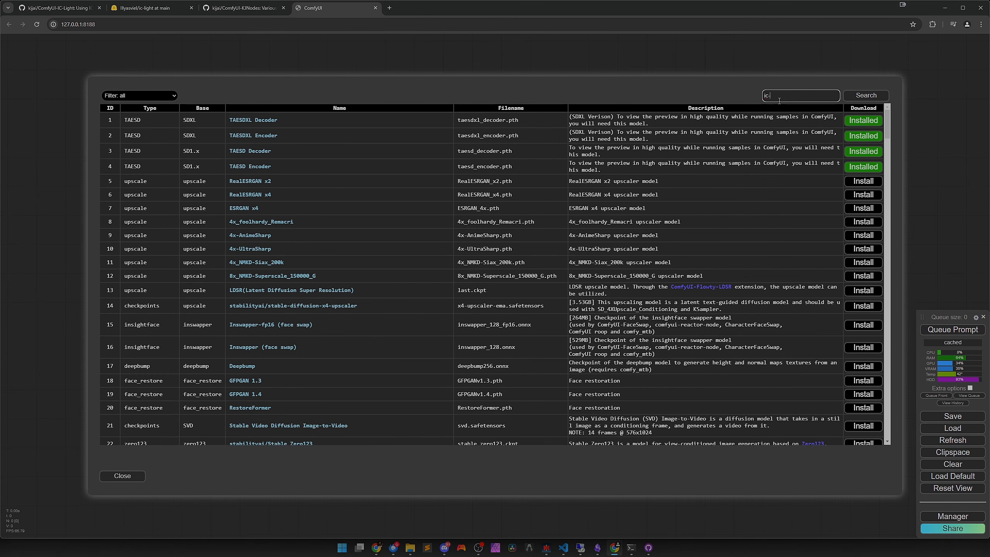
type("light")
key("Return")
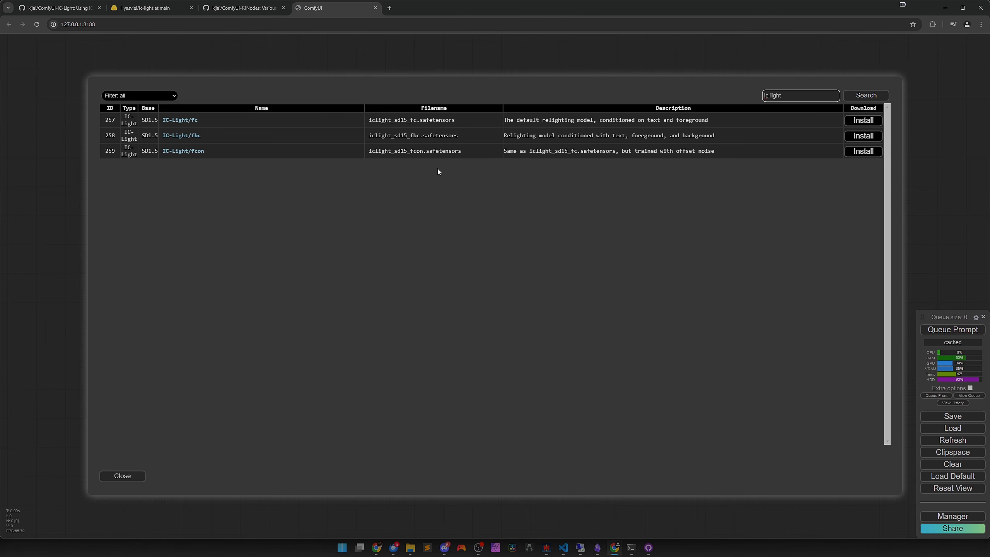
left_click(410, 548)
left_click(133, 475)
Search ComfyUI Manager's custom nodes for "kijai" and check the ComfyUI-IC-Light and KJNodes entries.
left_click(506, 222)
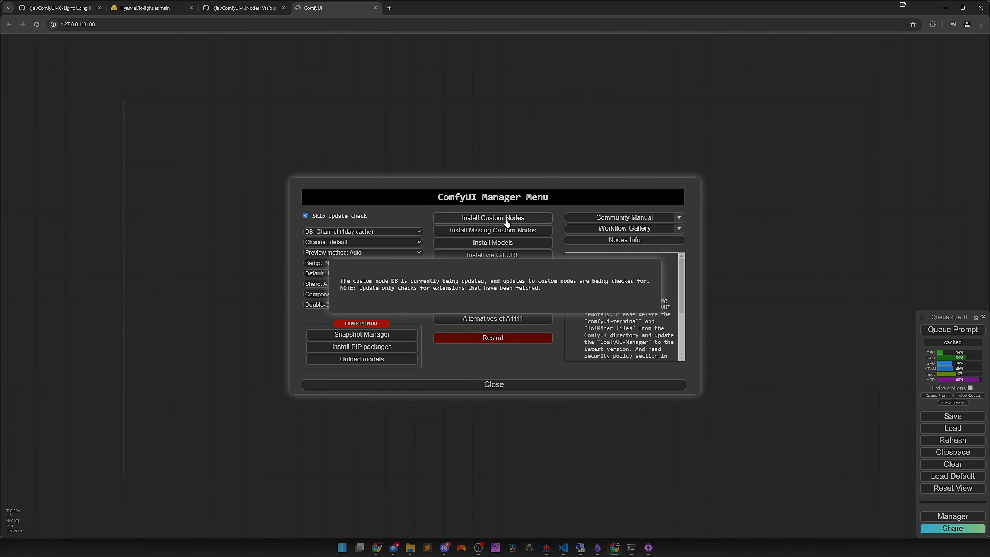
left_click(799, 97)
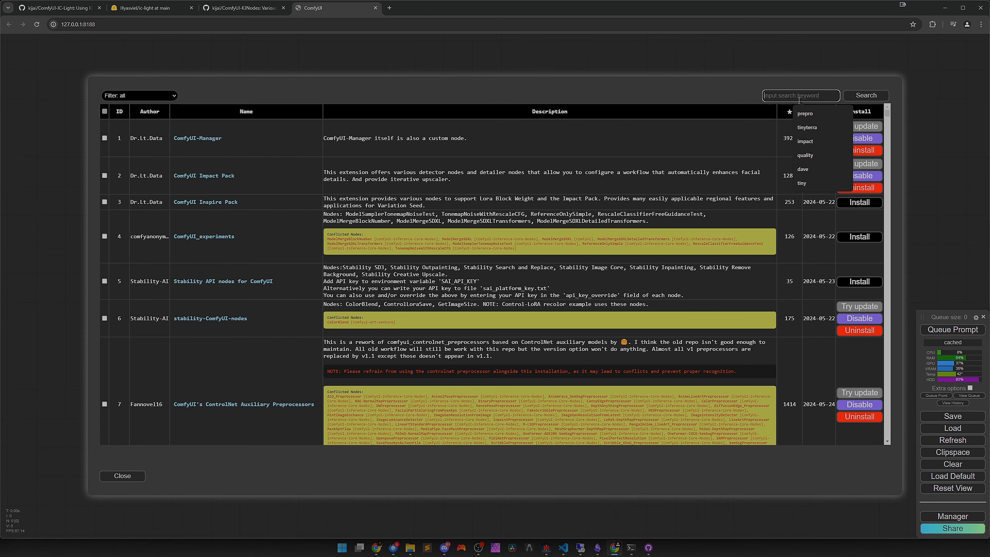
type("kijai")
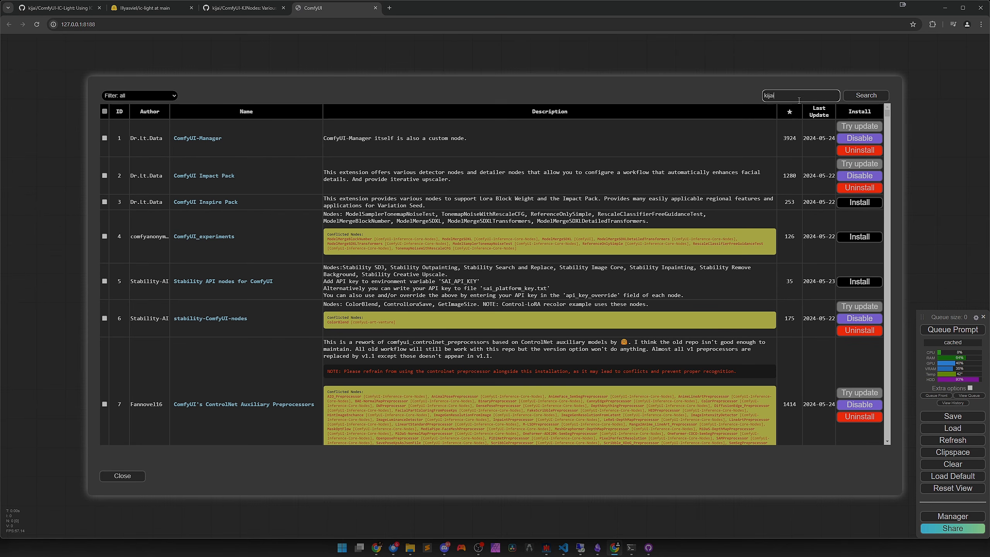
key("Return")
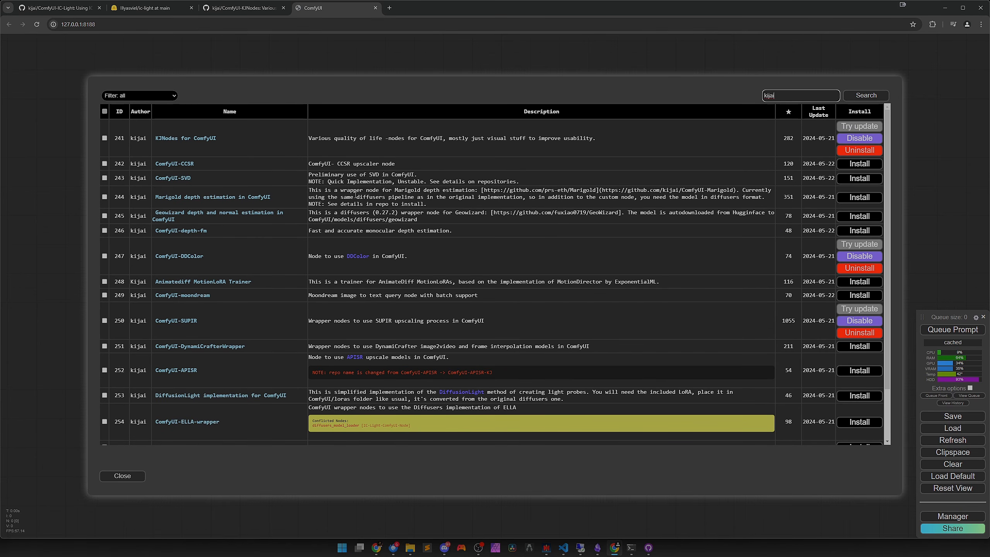
scroll(389, 273, "down", 3)
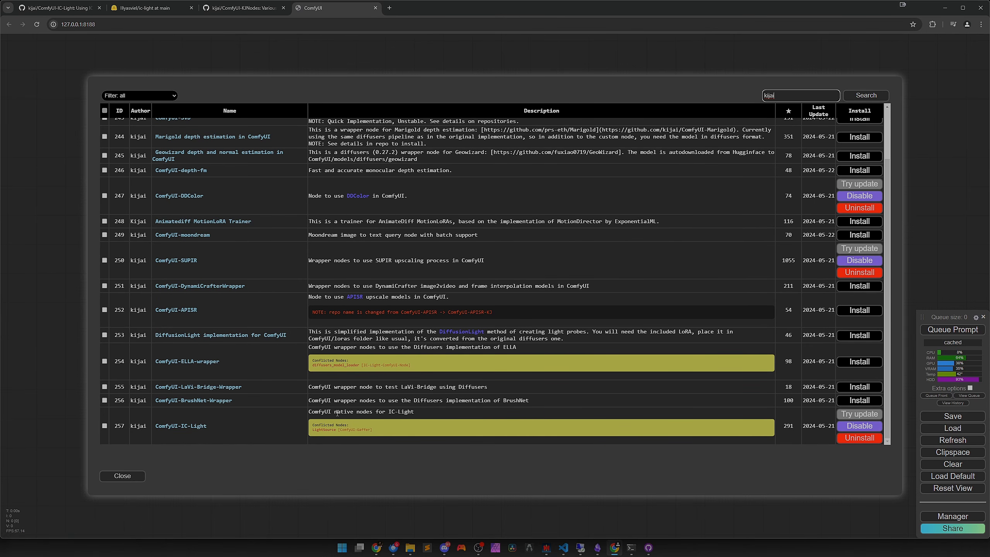
scroll(265, 424, "up", 3)
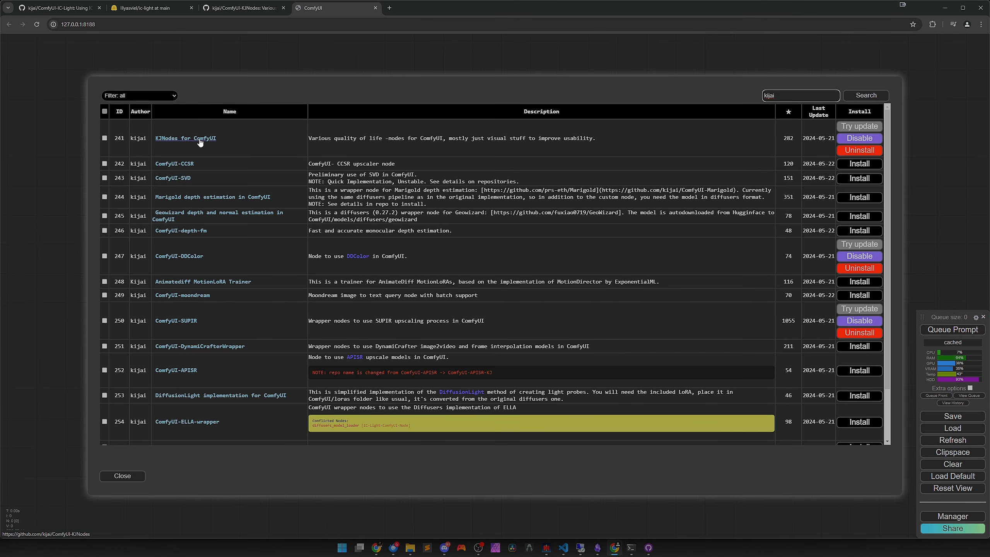
Look through the ComfyUI-KJNodes GitHub repository and its README.
left_click(218, 10)
scroll(214, 249, "down", 15)
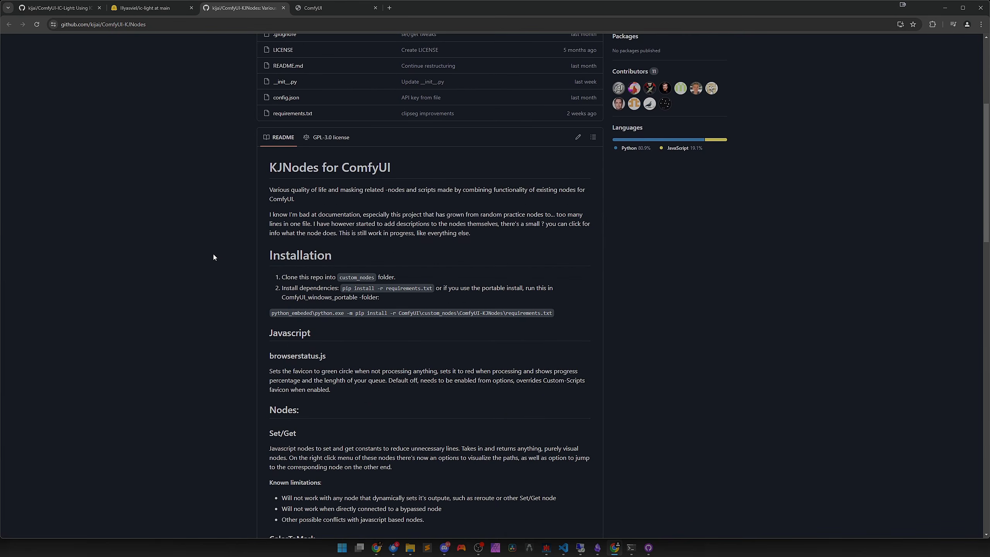
scroll(213, 258, "down", 10)
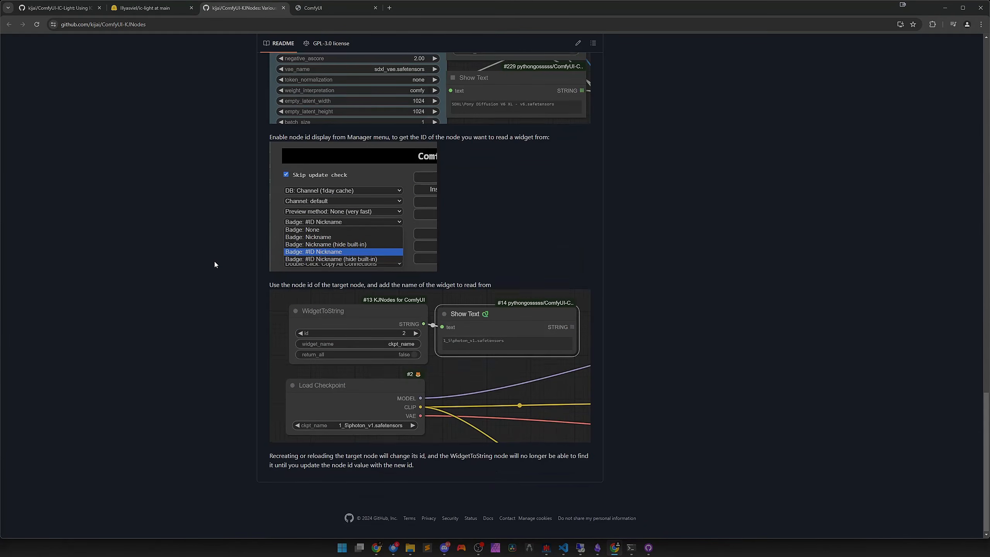
scroll(211, 292, "up", 5)
scroll(211, 176, "up", 20)
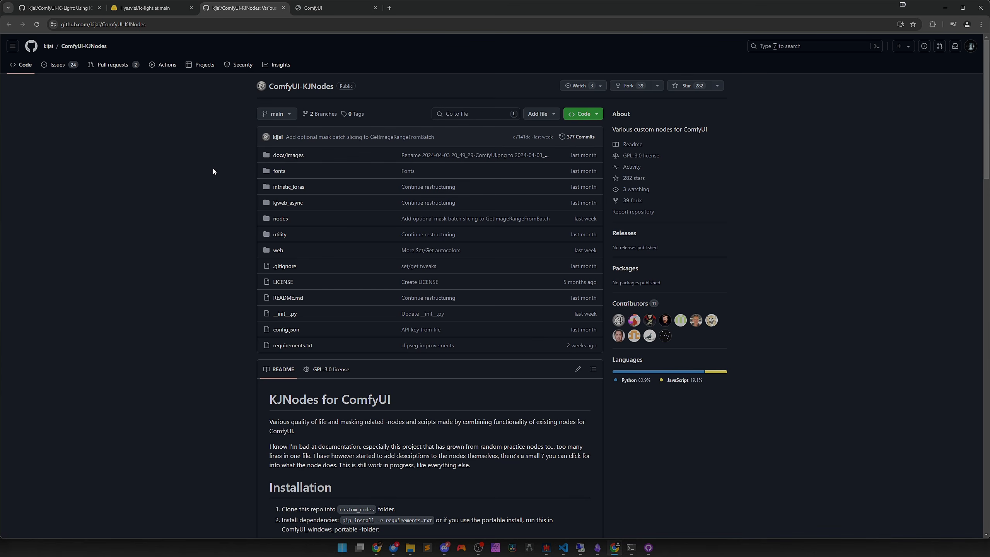
Return to ComfyUI and close the custom nodes list and the Manager menu.
left_click(314, 12)
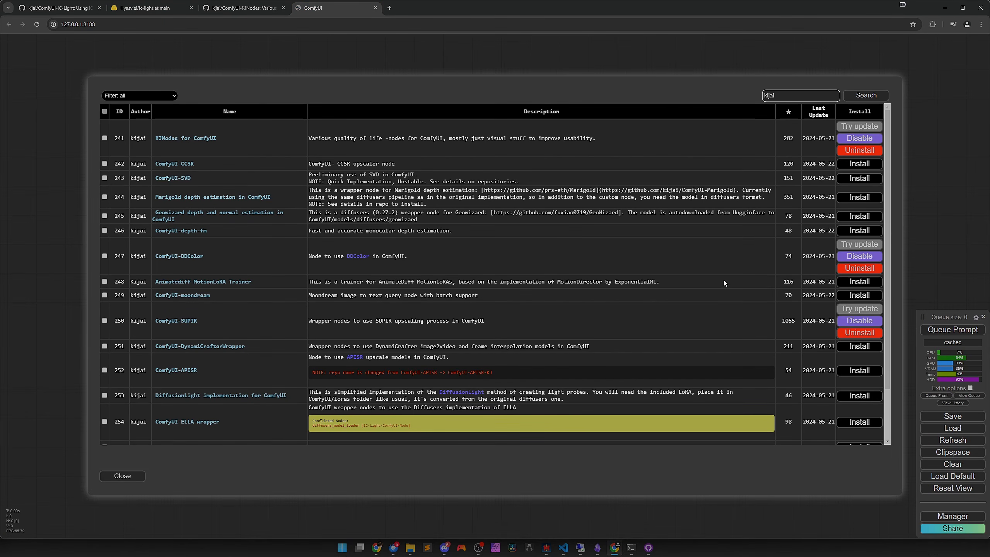
scroll(724, 280, "down", 2)
left_click(127, 475)
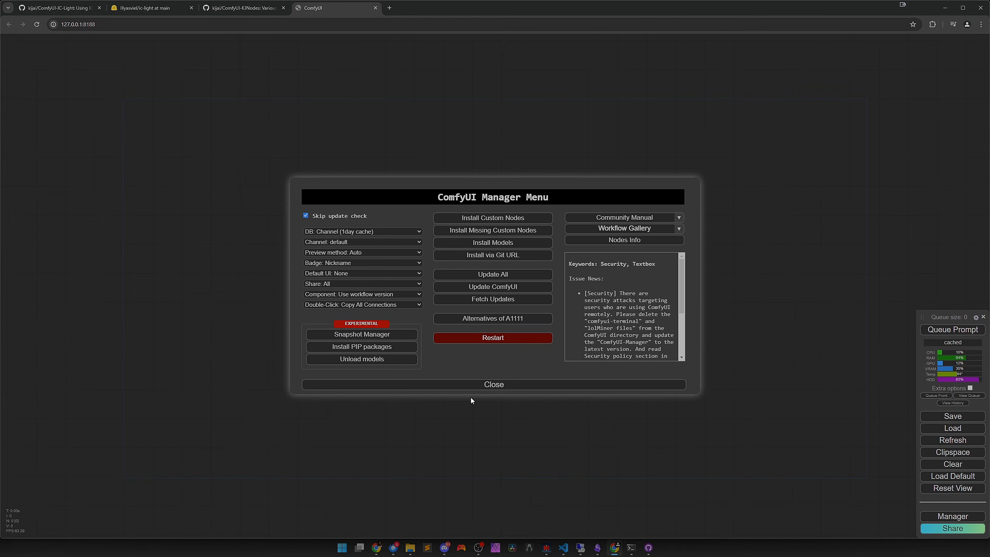
left_click(487, 386)
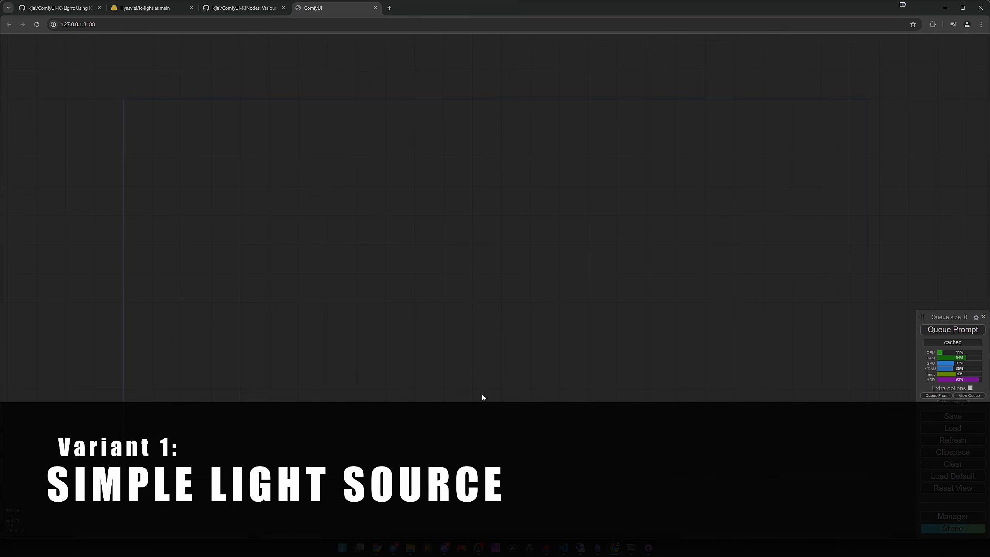
Load the default workflow and delete its standard Save Image node.
left_click(937, 475)
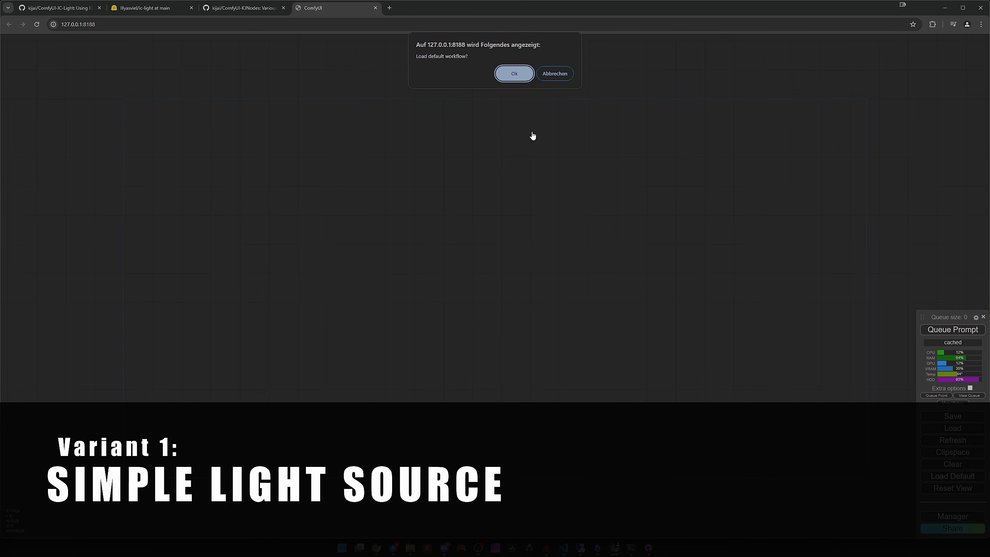
left_click(515, 68)
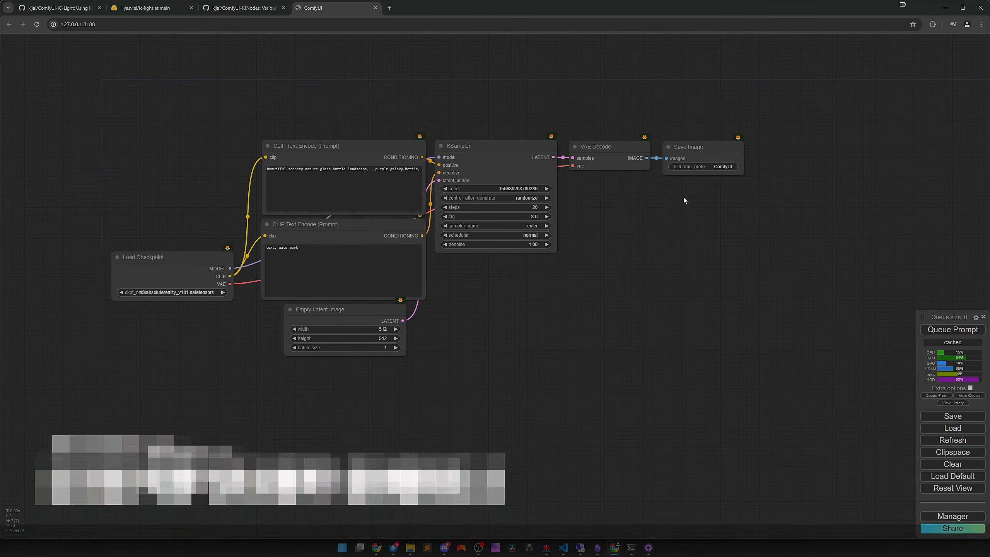
left_click(703, 153)
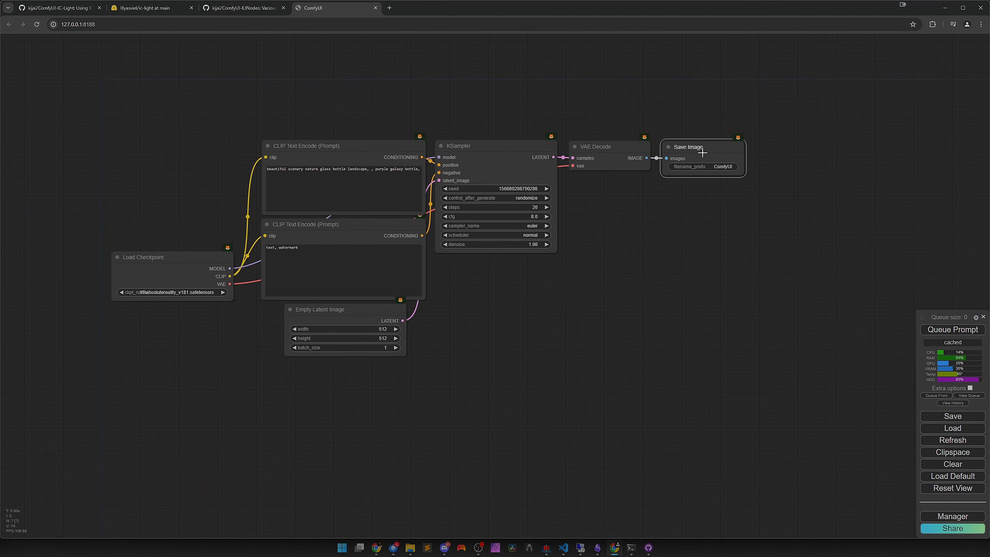
key("Delete")
Add the YANC "> Save Image" node, connected to the IMAGE output of VAE Decode.
left_click_drag(646, 158, 745, 156)
left_click(763, 164)
type("> sa")
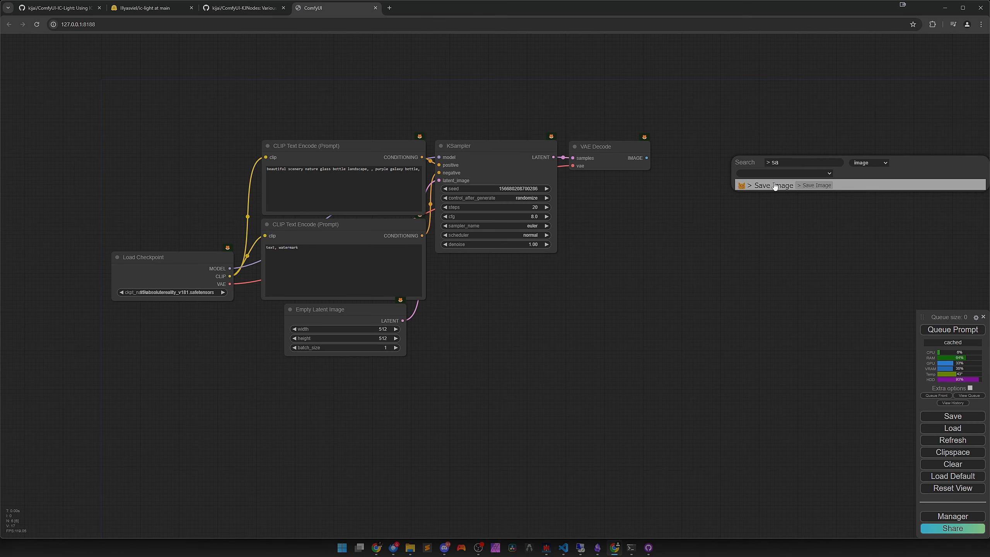
left_click(775, 186)
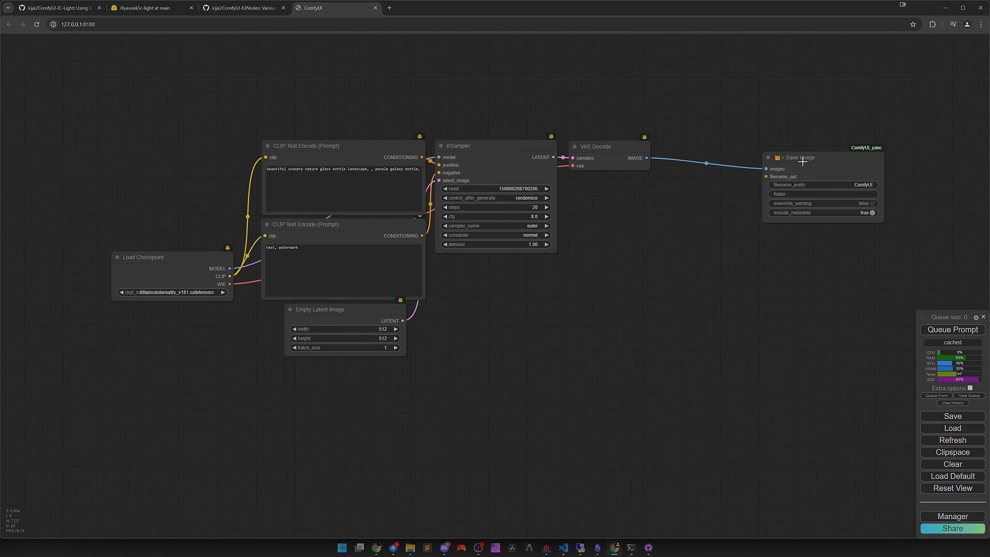
Set the folder of the new Save Image node to "iclight".
scroll(829, 223, "up", 3)
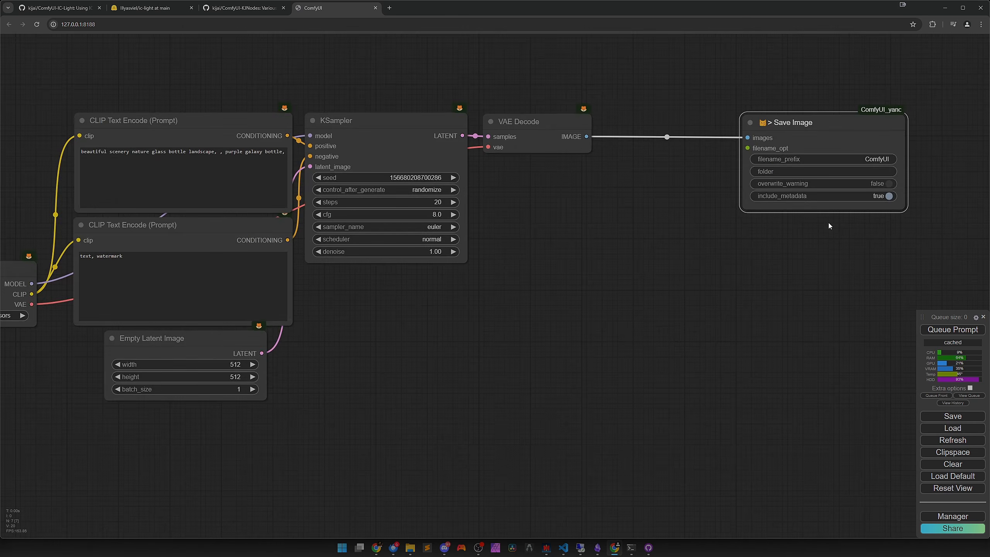
left_click(854, 172)
type("iclight")
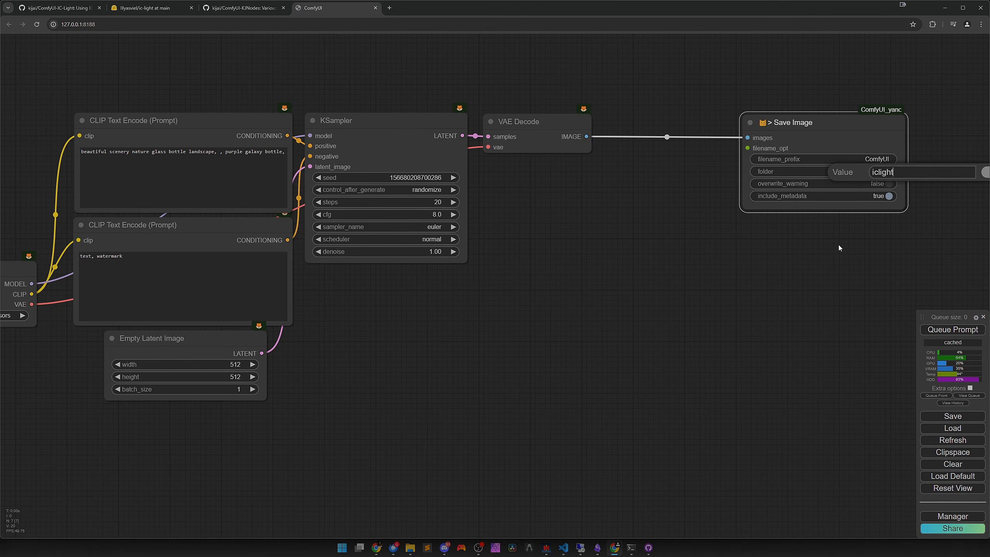
key("Return")
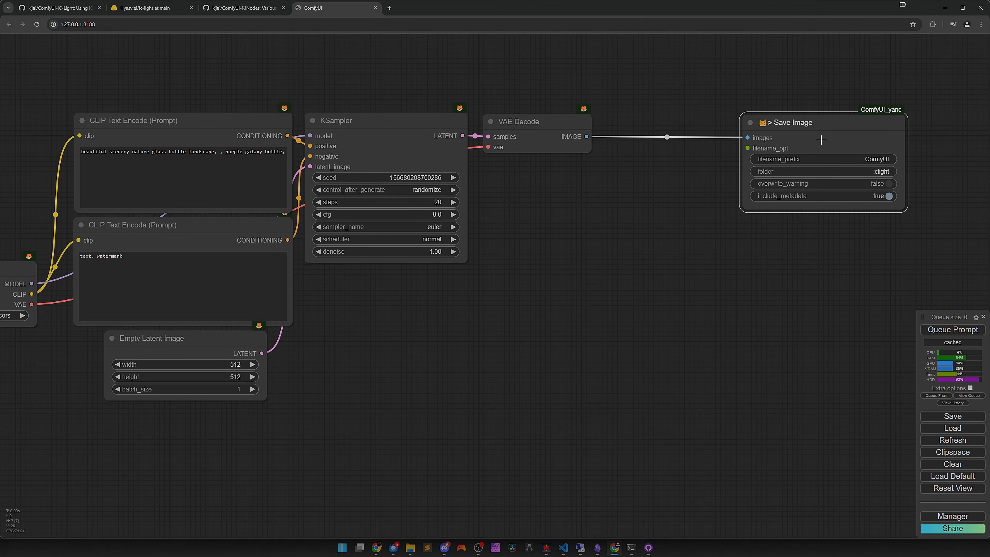
Move the Save Image, VAE Decode and KSampler nodes to the right, leaving a wide gap after the prompt nodes.
left_click_drag(828, 136, 836, 136)
scroll(741, 242, "down", 4)
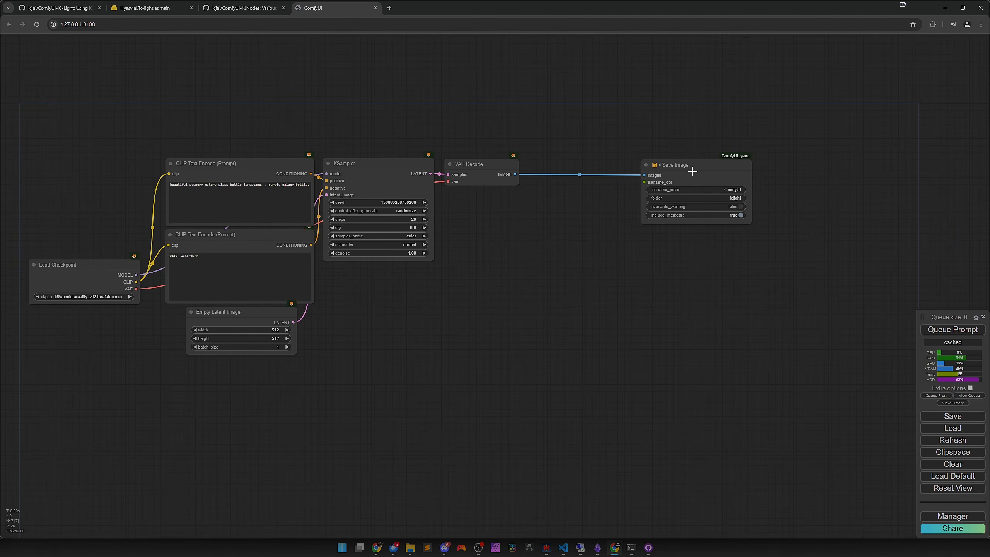
left_click_drag(692, 168, 861, 167)
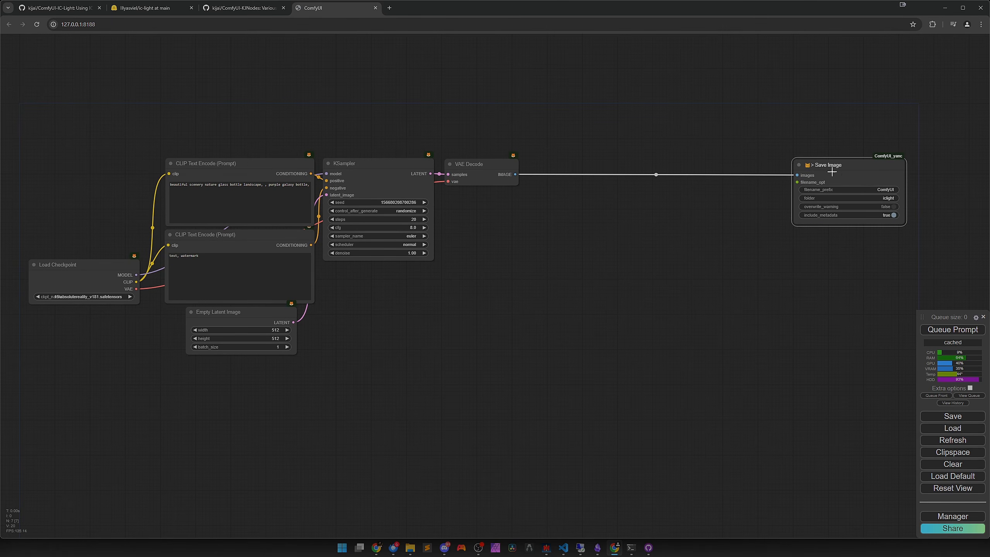
left_click_drag(469, 178, 726, 180)
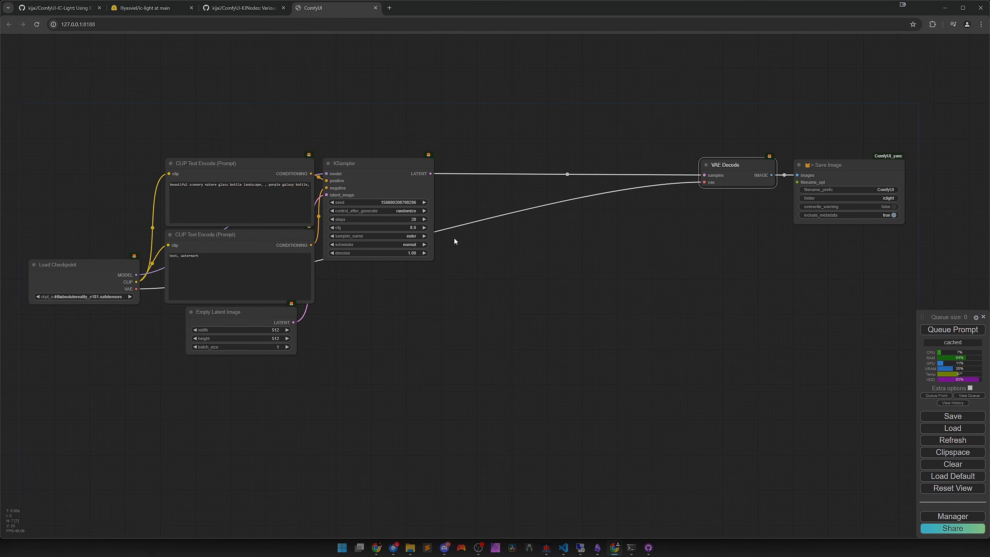
left_click_drag(388, 194, 646, 190)
Set the KSampler seed to 0 and its control_after_generate to fixed.
scroll(614, 298, "up", 4)
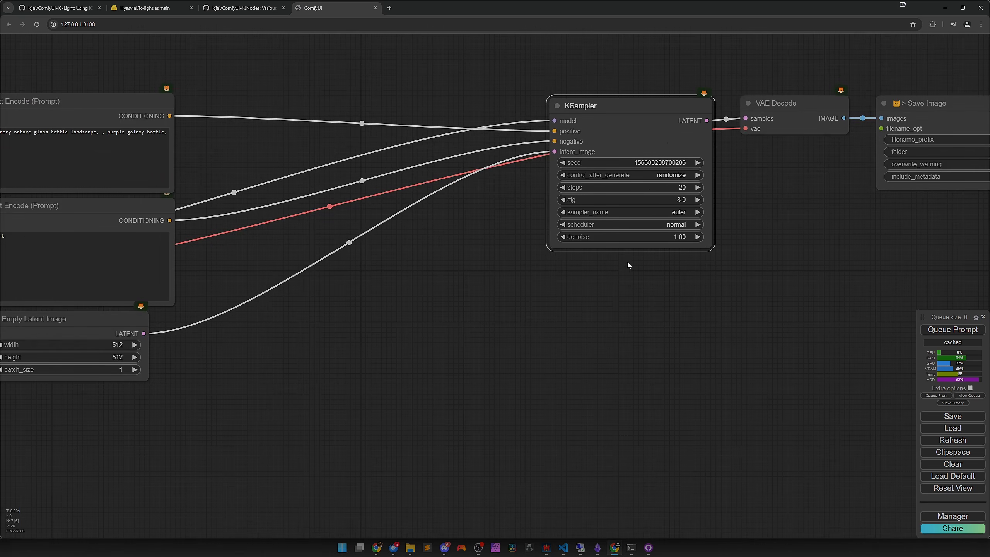
left_click(659, 164)
type("0")
key("Return")
left_click(662, 175)
left_click(666, 169)
Set the KSampler to 25 steps and a cfg of 3.0.
left_click(663, 191)
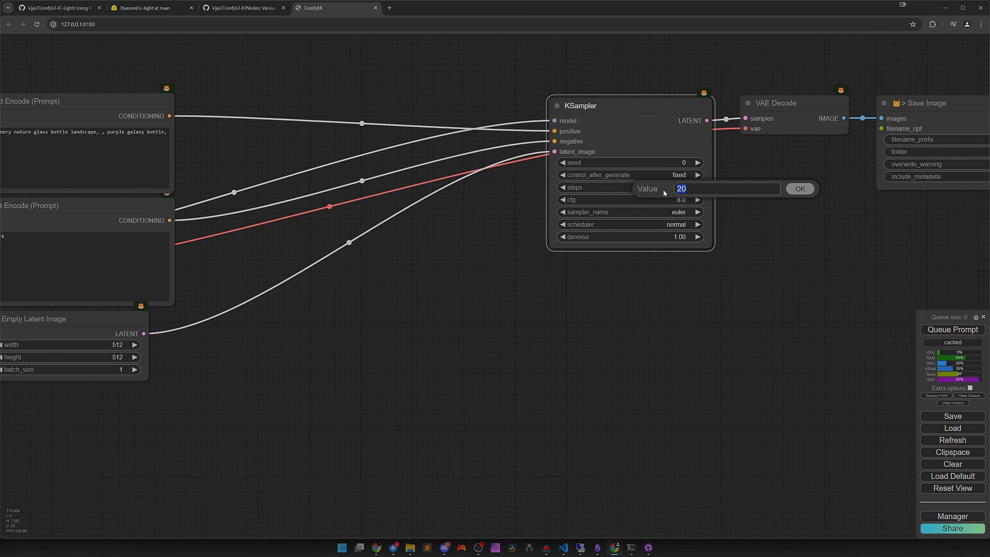
type("20")
key("Return")
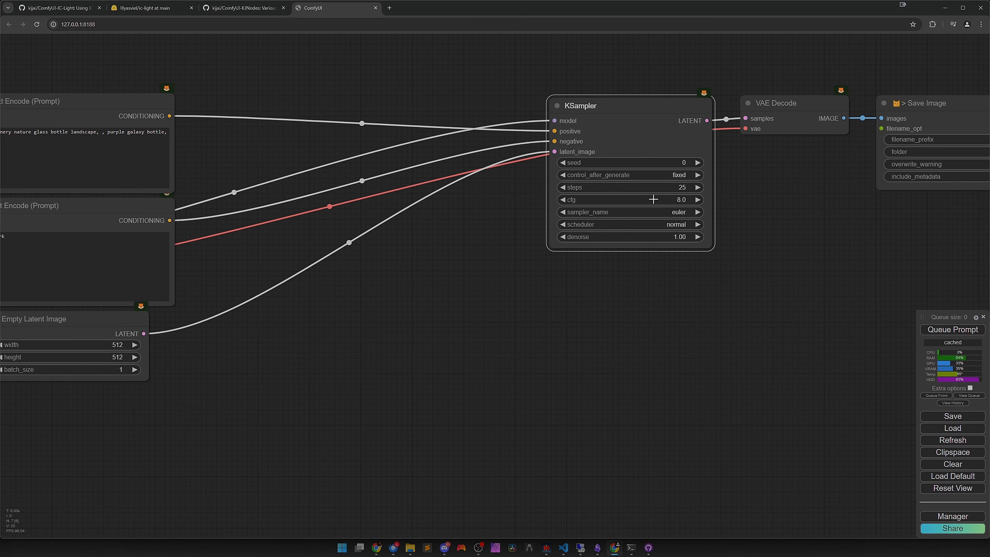
left_click(654, 200)
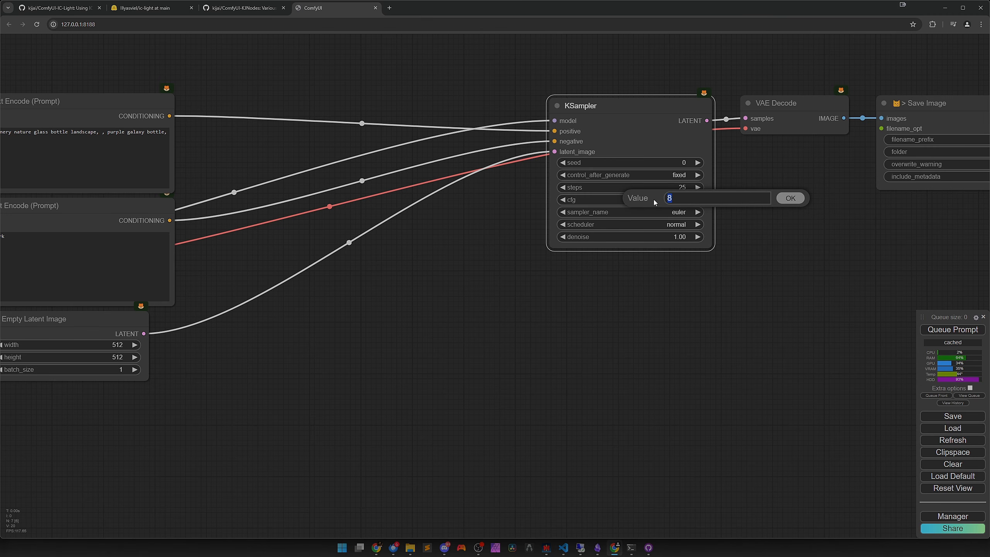
type("3")
key("Return")
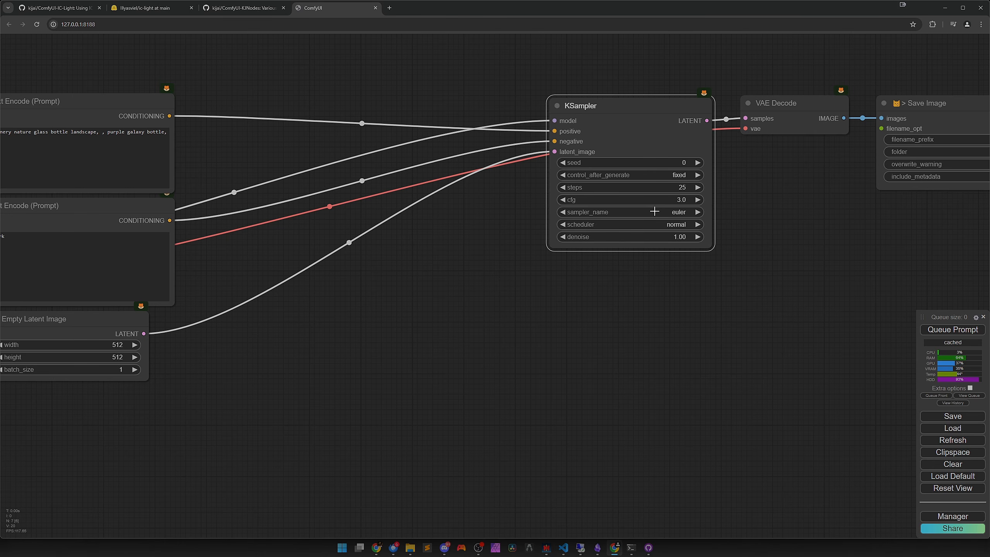
Set the KSampler's sampler_name to dpmpp_2m and its scheduler to karras.
left_click(654, 212)
left_click(667, 304)
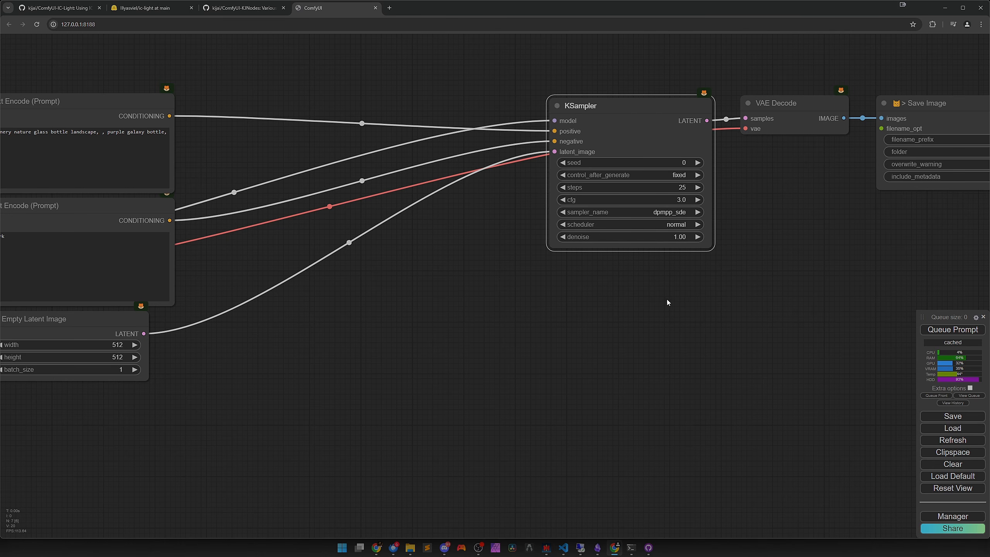
left_click(664, 214)
left_click(667, 324)
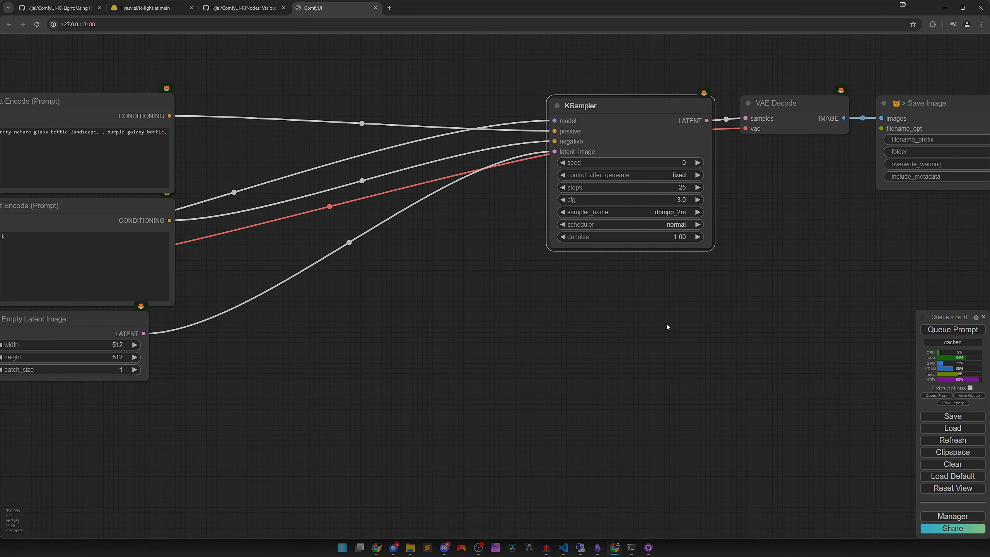
left_click(661, 225)
left_click(662, 232)
Delete the Empty Latent Image node below the prompt nodes.
scroll(576, 271, "down", 3)
left_click_drag(457, 312, 596, 293)
left_click(367, 291)
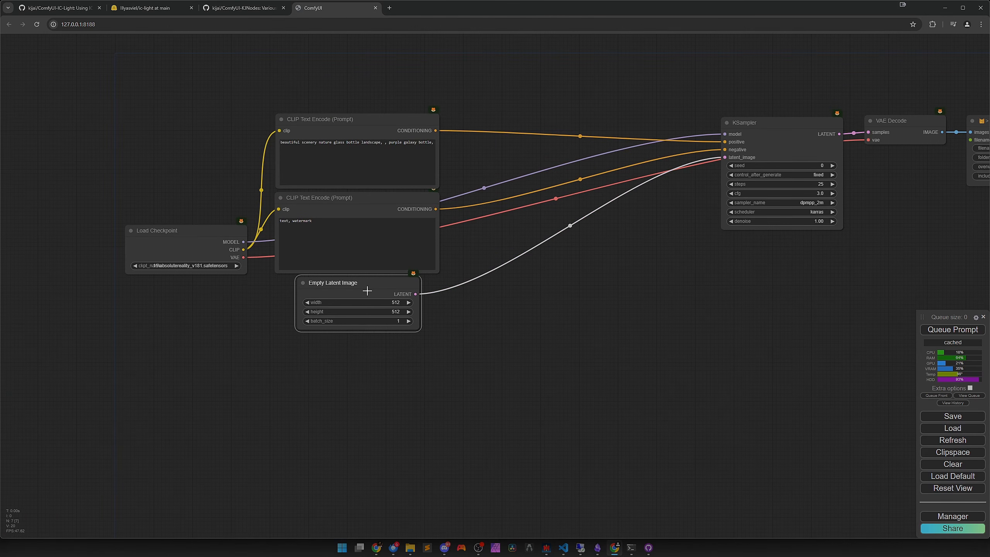
key("Delete")
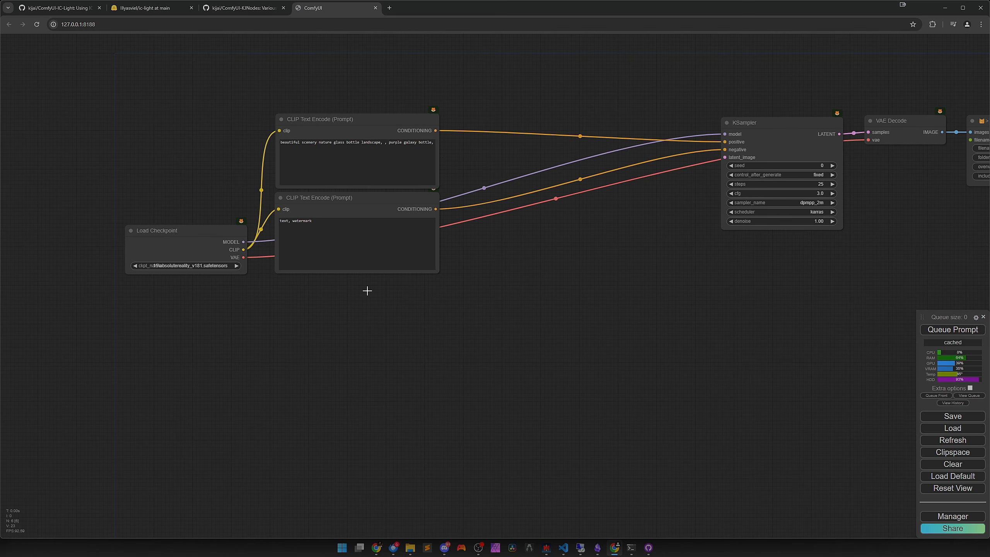
Choose photon_v1.safetensors from the 15 folder as the model in the Load Checkpoint node.
left_click(222, 266)
mouse_move(222, 267)
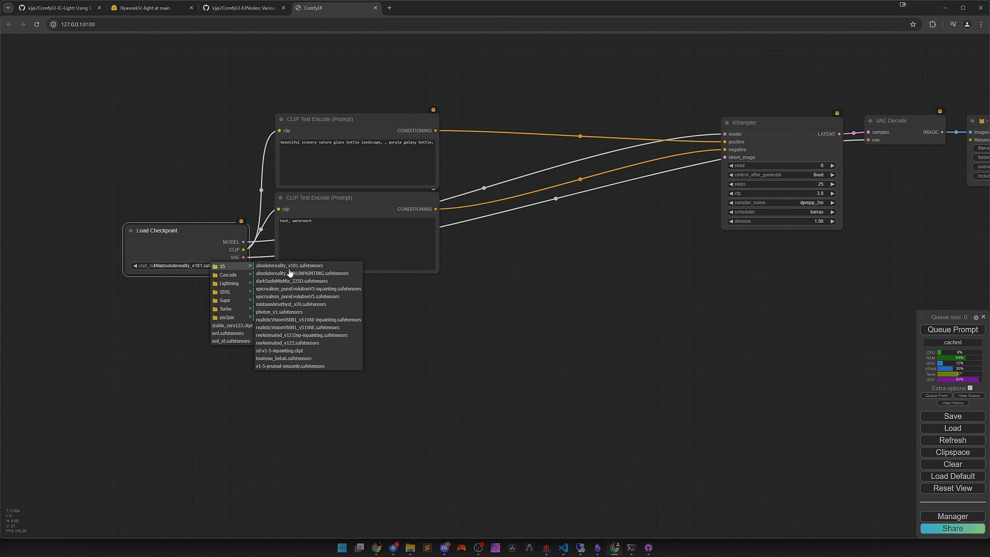
left_click(283, 312)
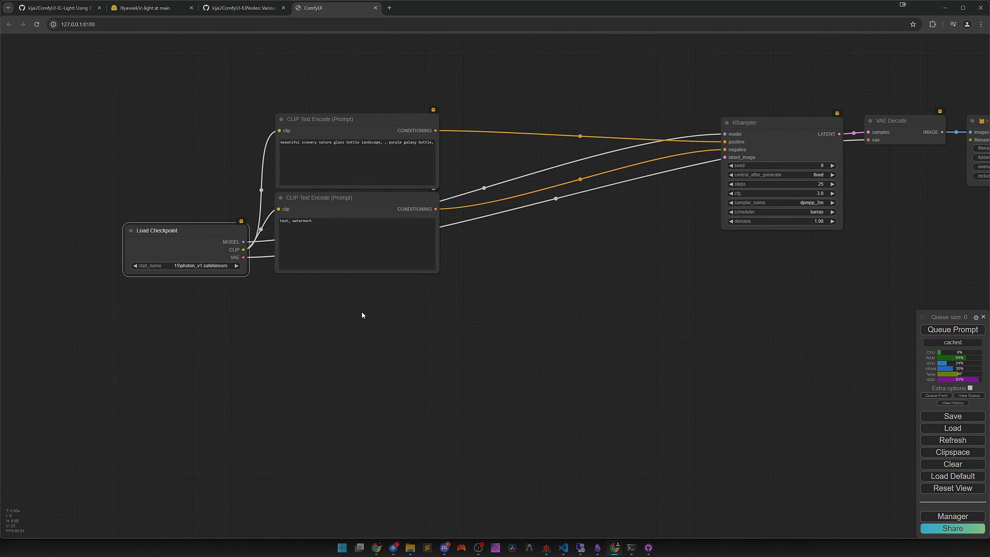
Add a Load Image node and place it below the Load Checkpoint node.
left_click_drag(530, 302, 497, 342)
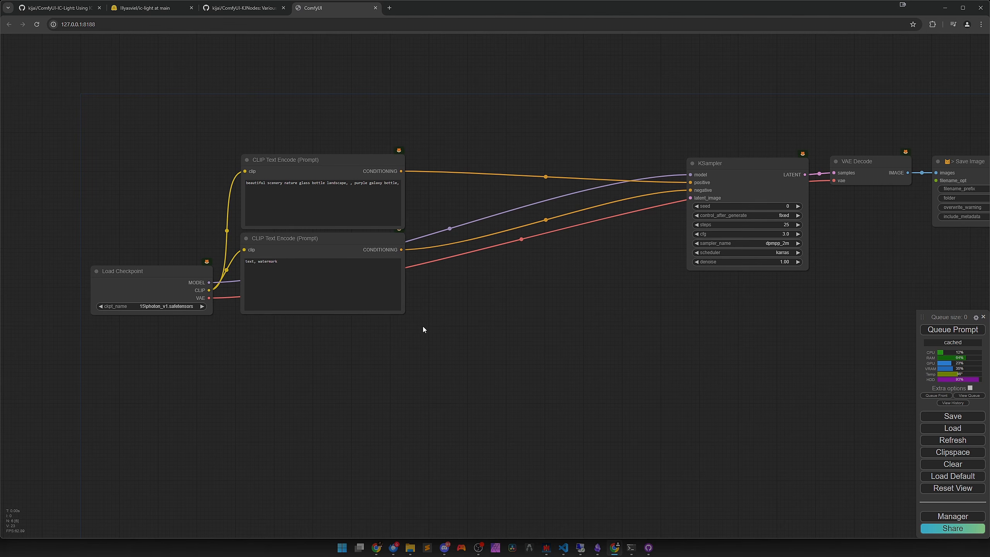
scroll(458, 313, "up", 1)
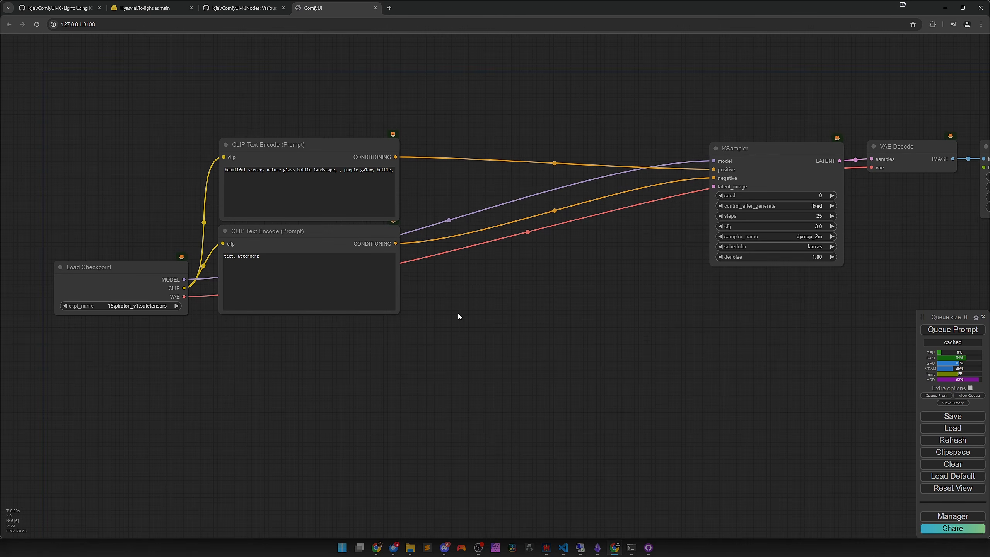
scroll(458, 313, "down", 2)
left_click_drag(489, 325, 457, 297)
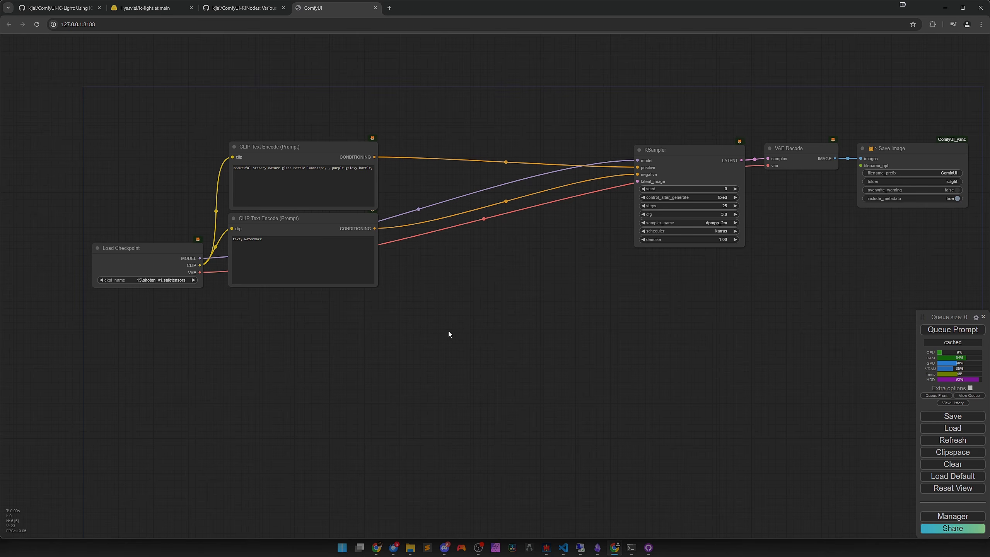
double_click(369, 332)
type("loadim")
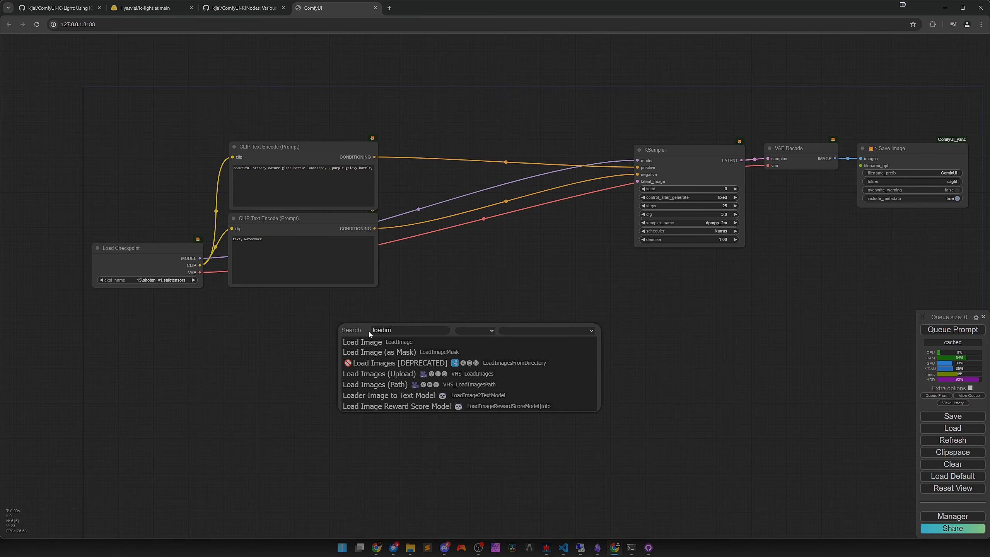
key("Down")
key("Return")
left_click_drag(410, 332, 180, 337)
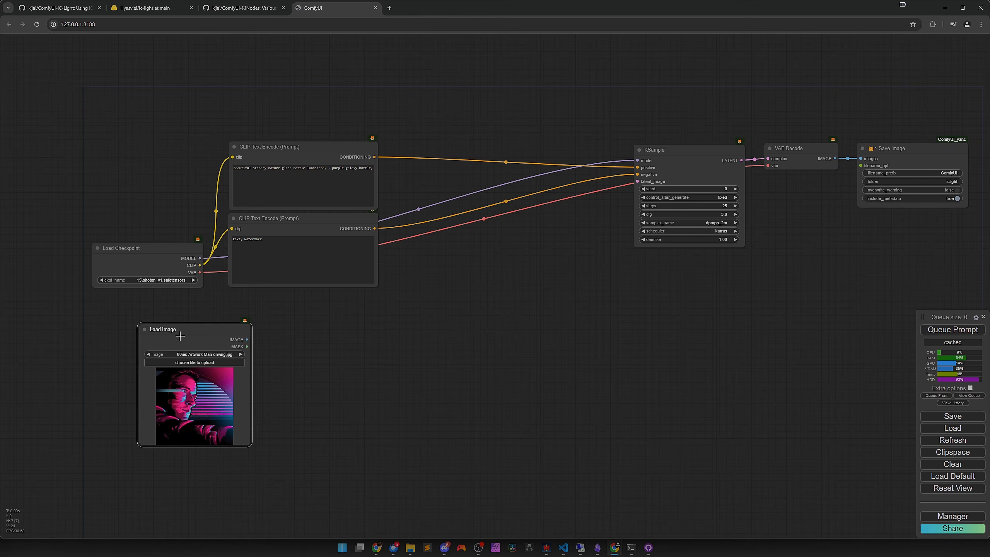
Choose "Pexels Blonde Woman.png" in the Load Image node and align the node beneath Load Checkpoint.
left_click(188, 353)
type("woman")
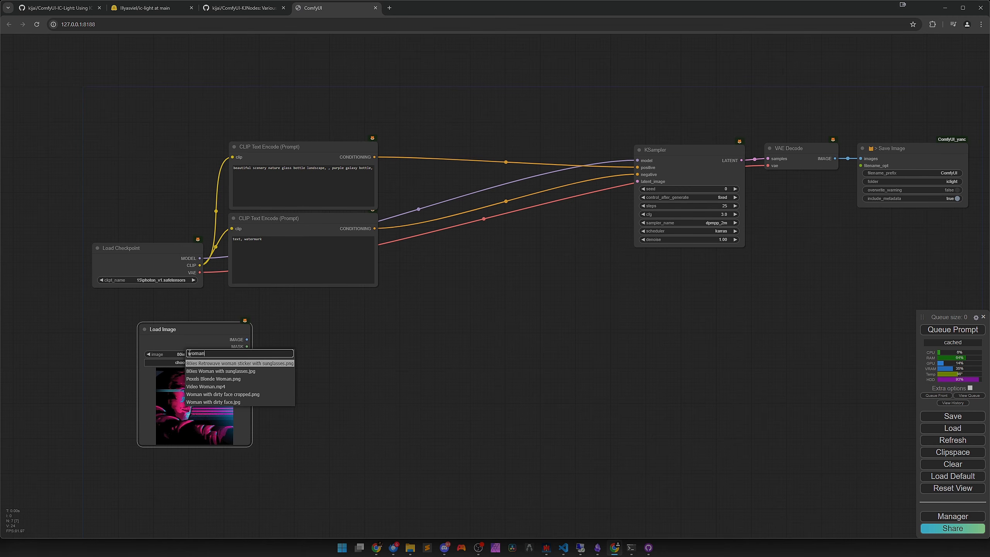
key("Down")
key("Down")
key("Return")
left_click_drag(203, 346, 158, 348)
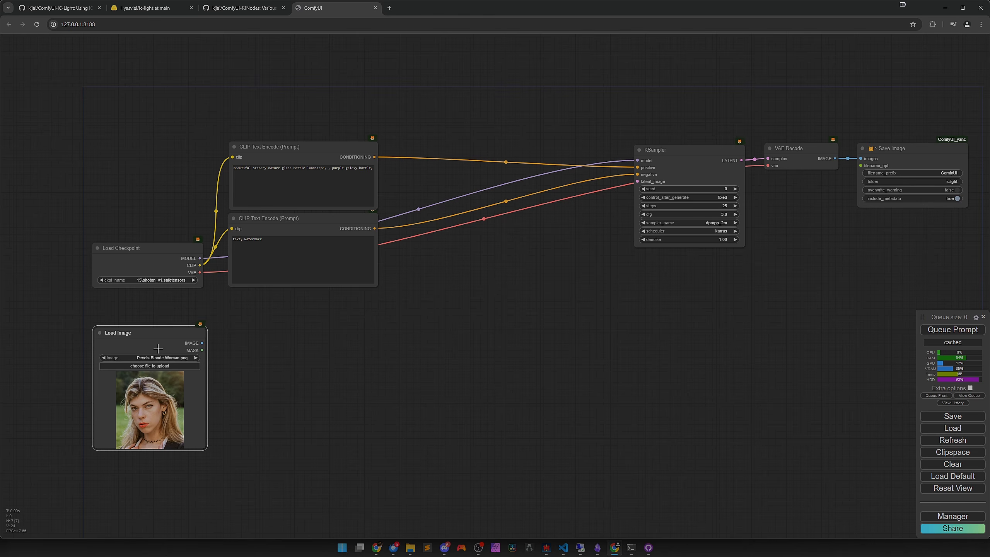
Add a Load And Apply IC-Light node from the IC-Light category and place it above the prompt nodes.
right_click(483, 350)
left_click(491, 346)
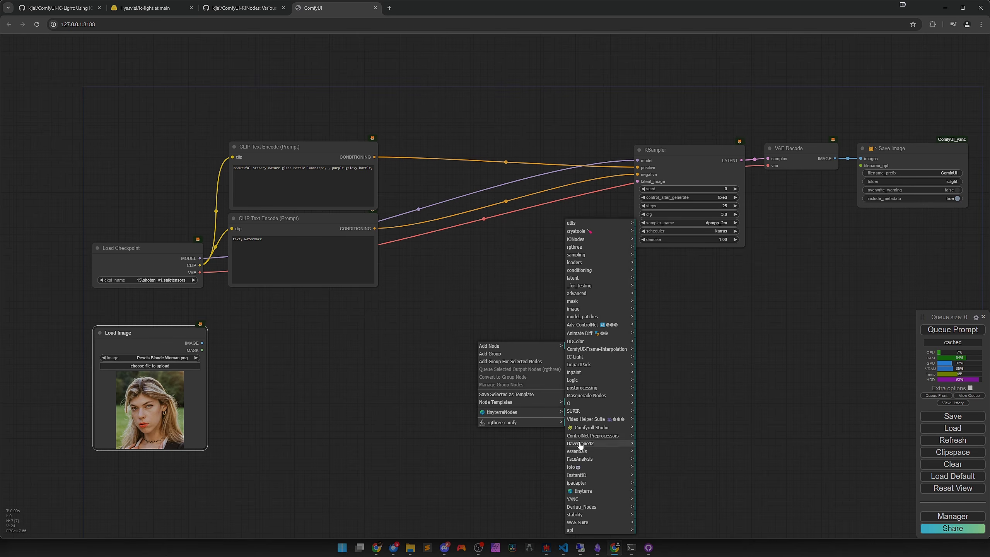
left_click(581, 357)
left_click(649, 349)
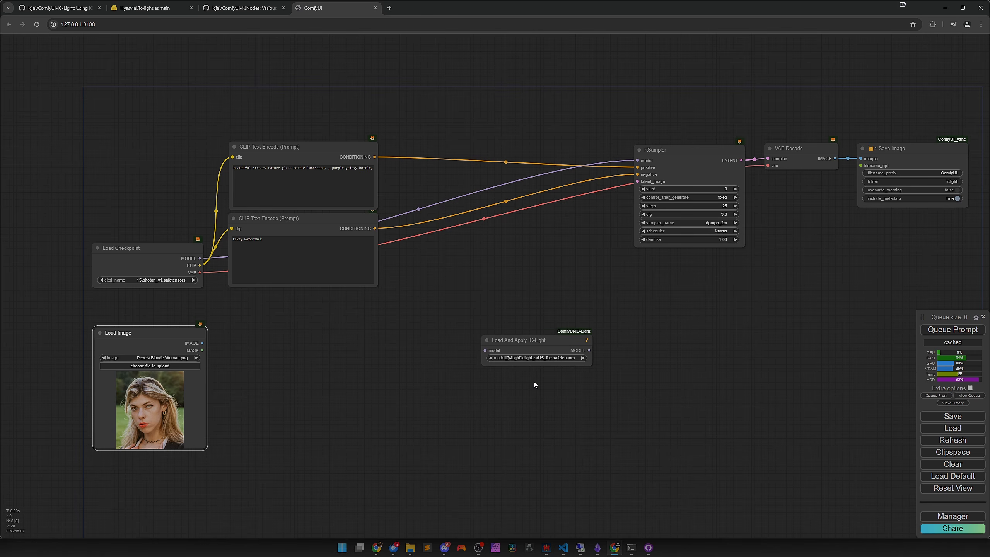
left_click_drag(531, 346, 404, 78)
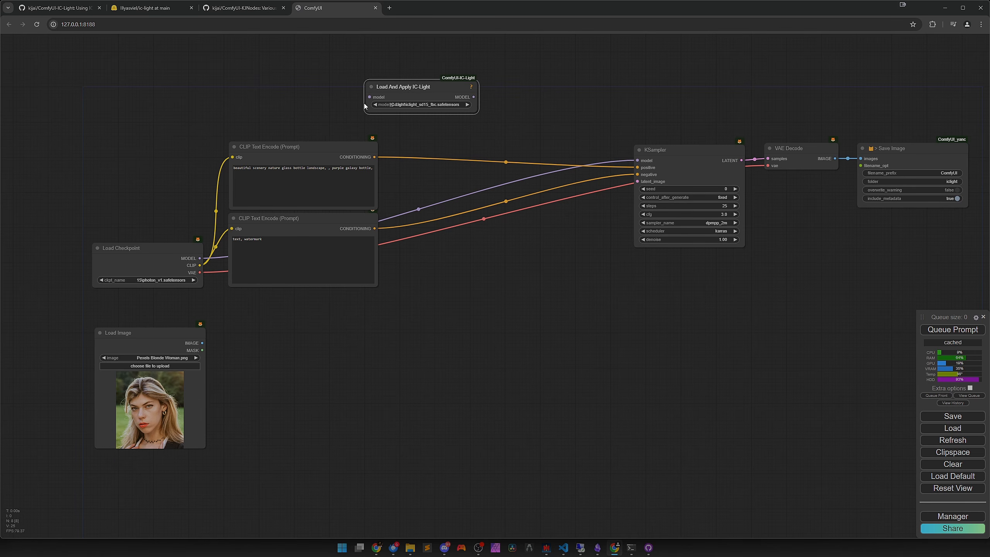
Route the model from Load Checkpoint through Load And Apply IC-Light to the KSampler, and position the node directly above the positive prompt.
left_click_drag(200, 259, 370, 97)
left_click_drag(474, 97, 638, 160)
left_click_drag(429, 101, 333, 104)
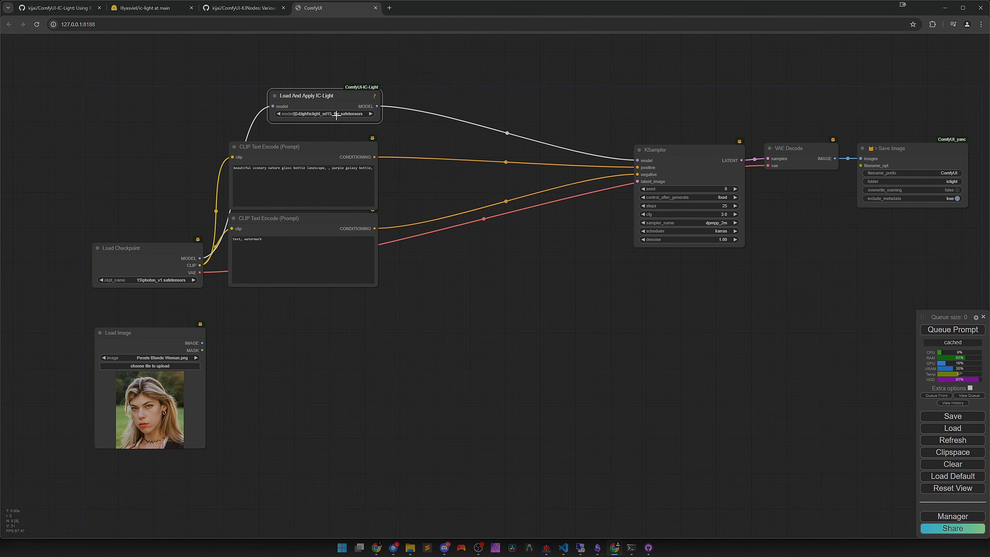
Select the iclight_sd15_fc.safetensors model from the IC-Light folder in Load And Apply IC-Light.
left_click(340, 114)
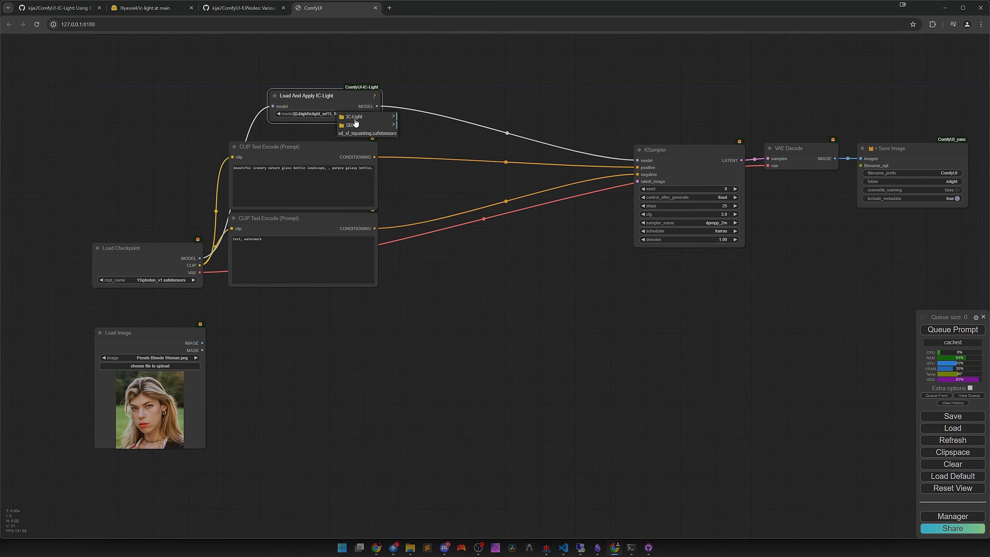
mouse_move(356, 117)
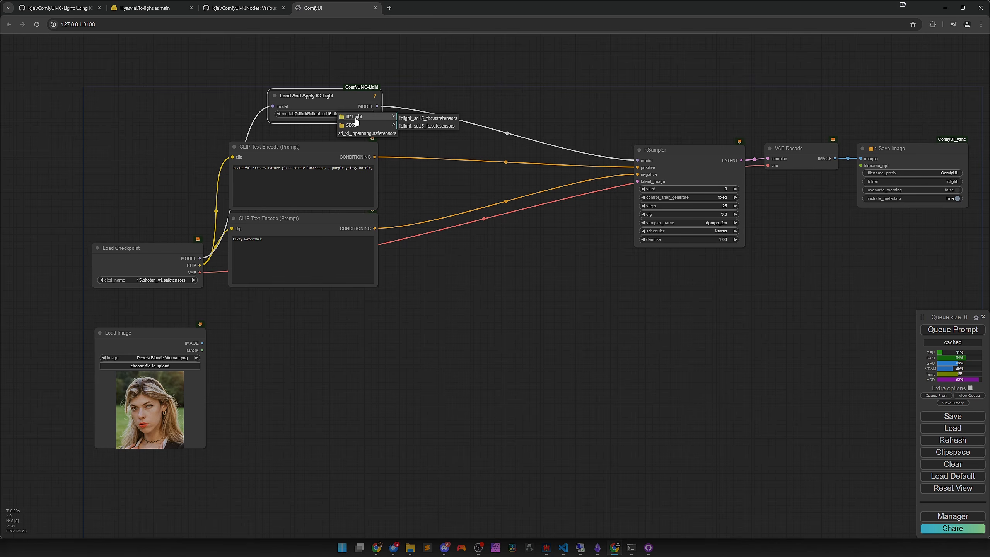
left_click(428, 126)
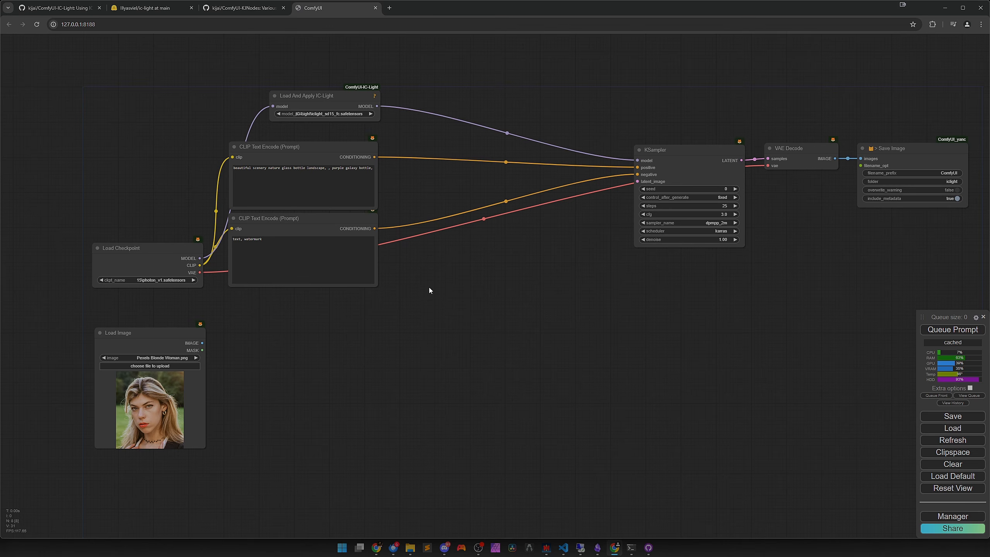
Add an IC-Light Conditioning node from the IC-Light category and place it between the prompt nodes and the KSampler.
right_click(451, 337)
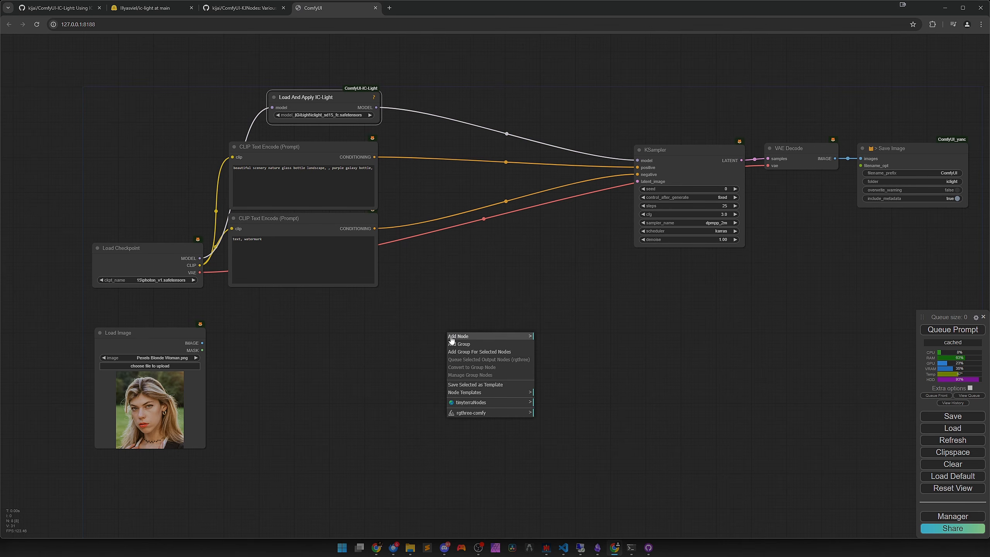
left_click(456, 337)
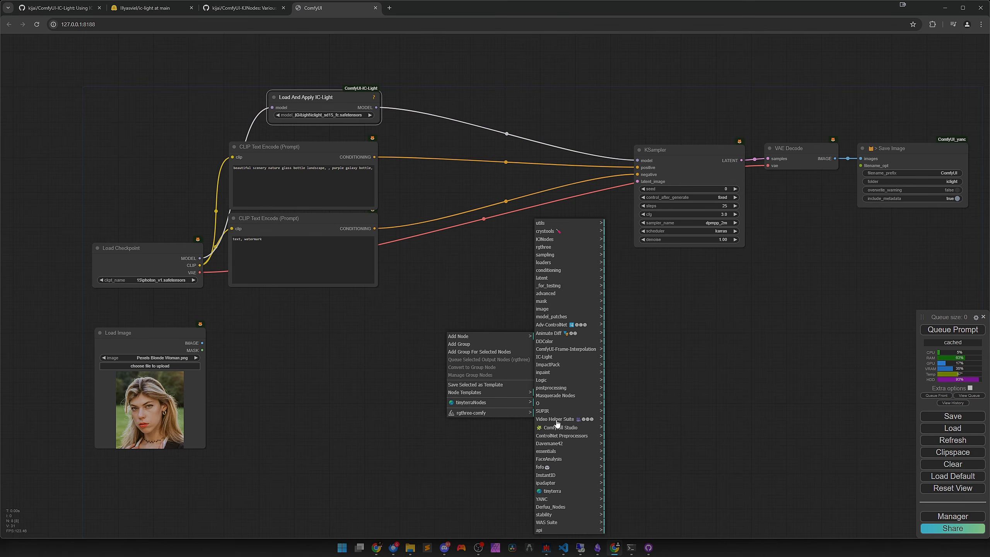
left_click(545, 357)
left_click(658, 344)
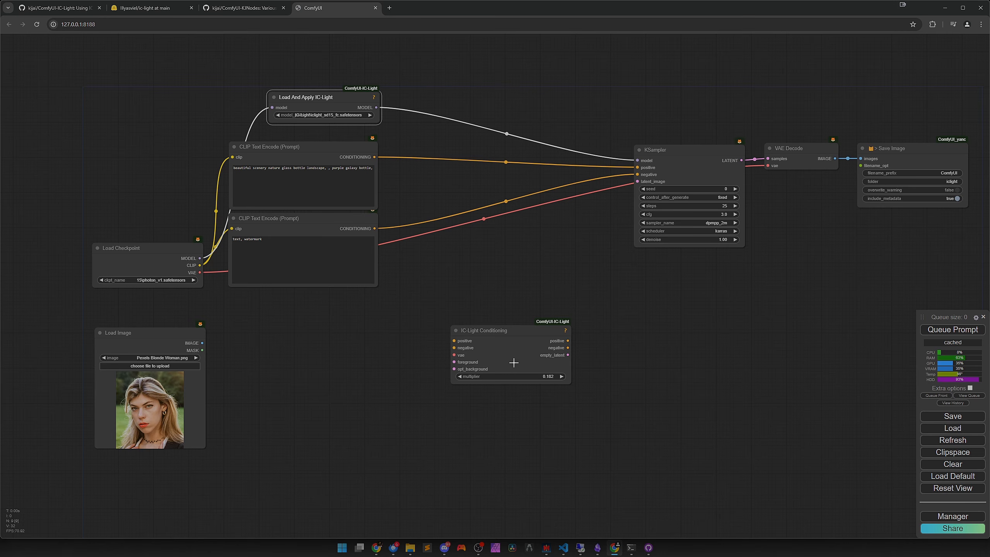
left_click_drag(514, 365, 499, 200)
Route both prompts through IC-Light Conditioning to the KSampler's positive and negative inputs, and connect the Load Checkpoint VAE to the conditioning node.
scroll(472, 222, "up", 3)
left_click_drag(290, 133, 419, 177)
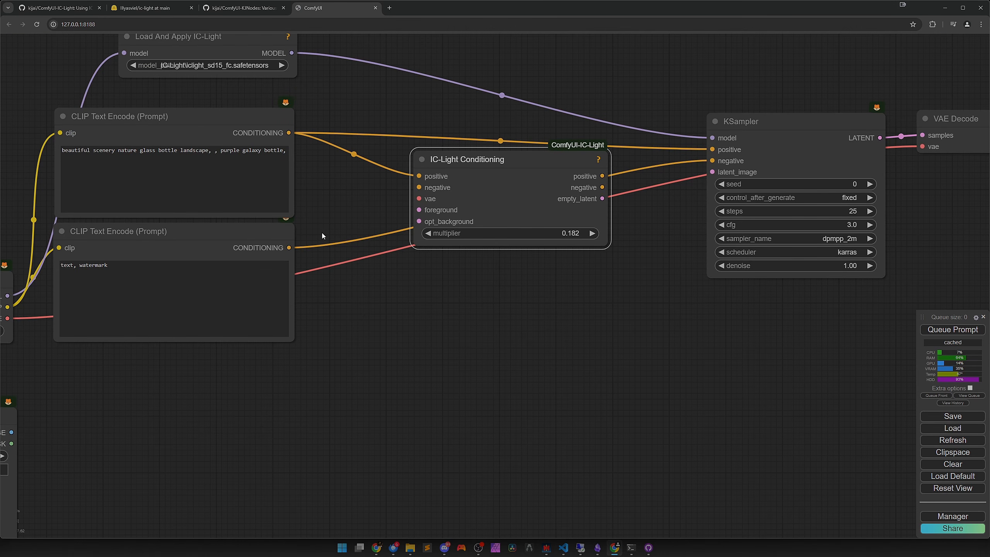
left_click_drag(289, 248, 420, 187)
left_click_drag(602, 176, 713, 149)
left_click_drag(602, 187, 629, 214)
mouse_move(526, 205)
left_mouse_down()
mouse_move(512, 195)
mouse_move(523, 197)
left_mouse_up()
scroll(457, 265, "down", 1)
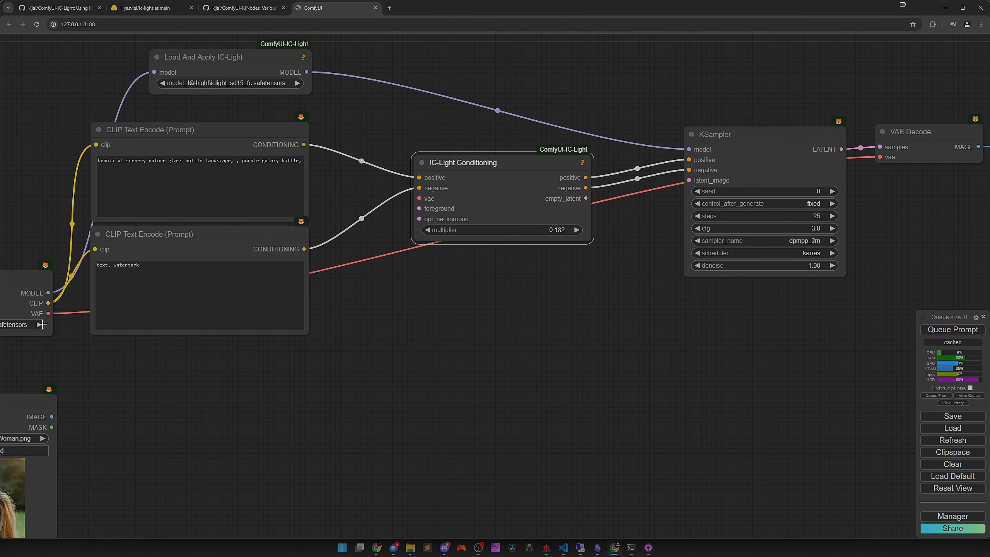
left_click_drag(49, 314, 419, 198)
left_click_drag(515, 212, 528, 199)
Add a Scale Image to Side node beside Load Image and connect the loaded image to it.
scroll(499, 297, "down", 1)
scroll(459, 333, "down", 1)
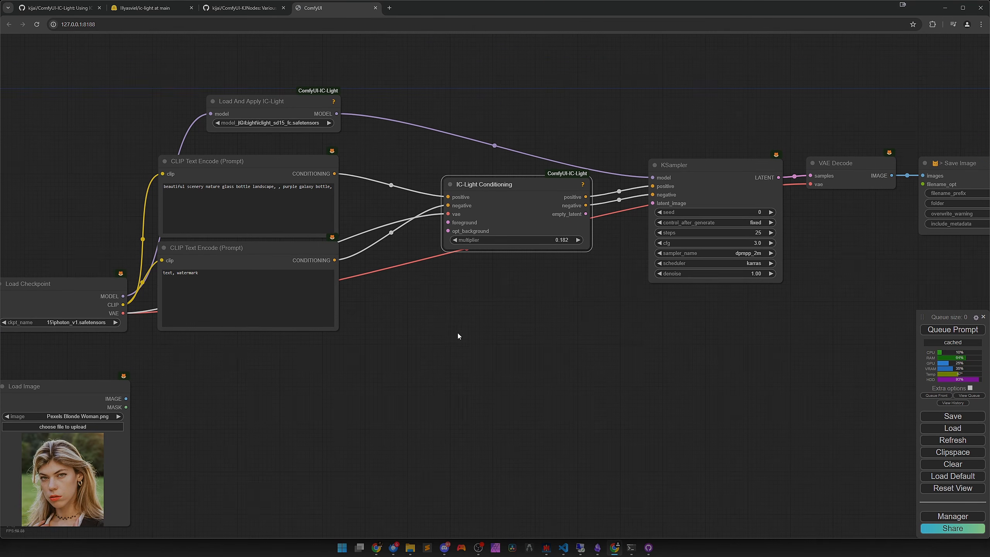
left_click_drag(429, 405, 504, 307)
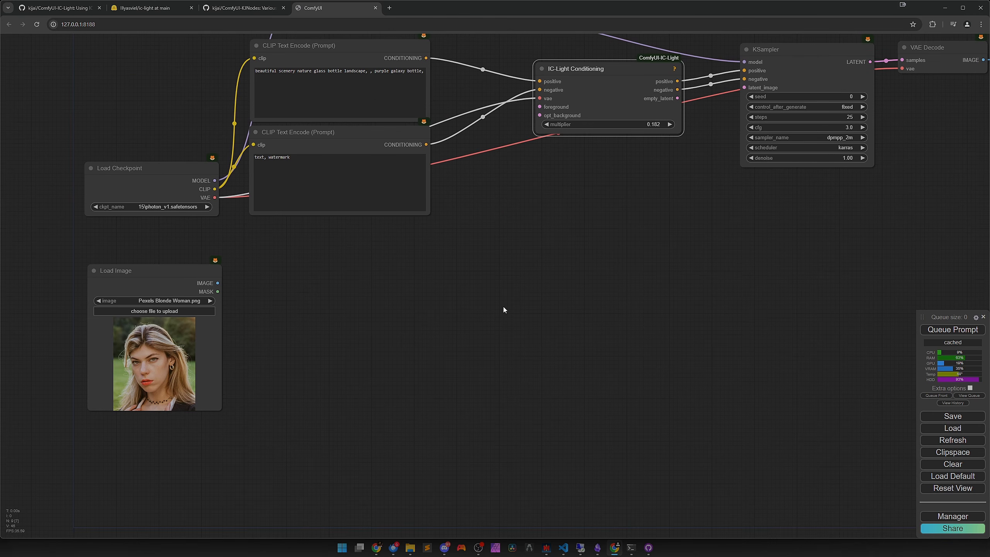
double_click(280, 304)
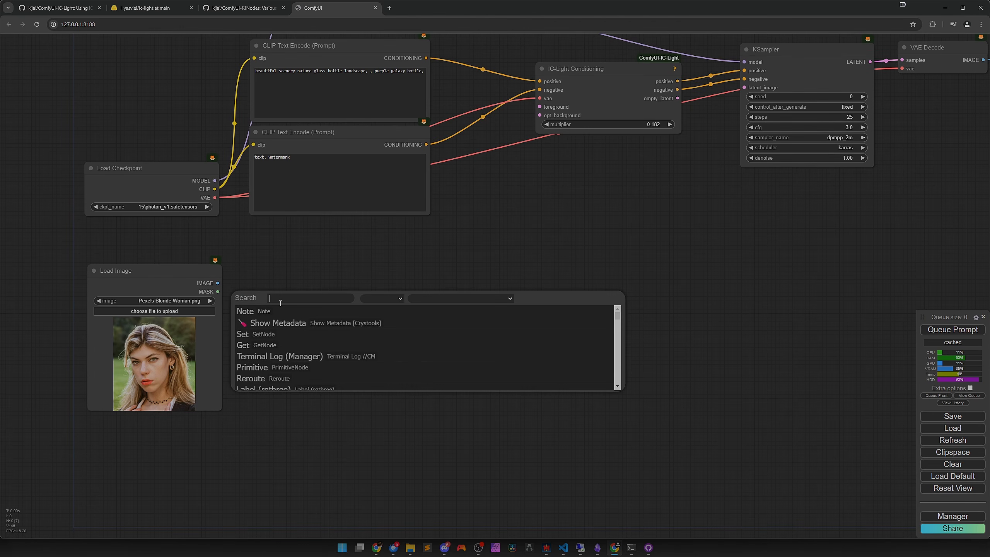
type("> sca")
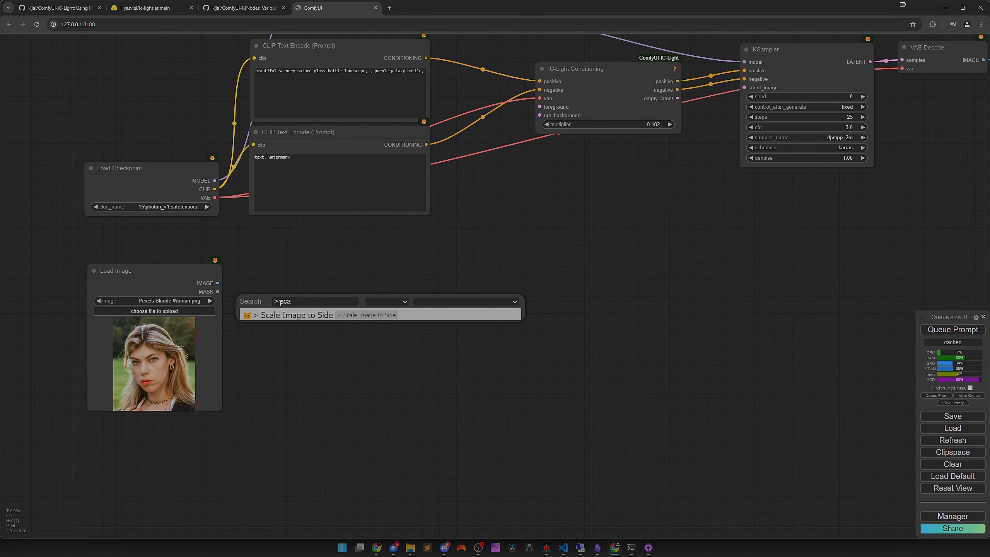
key("Return")
left_click_drag(317, 293, 304, 290)
left_click_drag(217, 284, 244, 283)
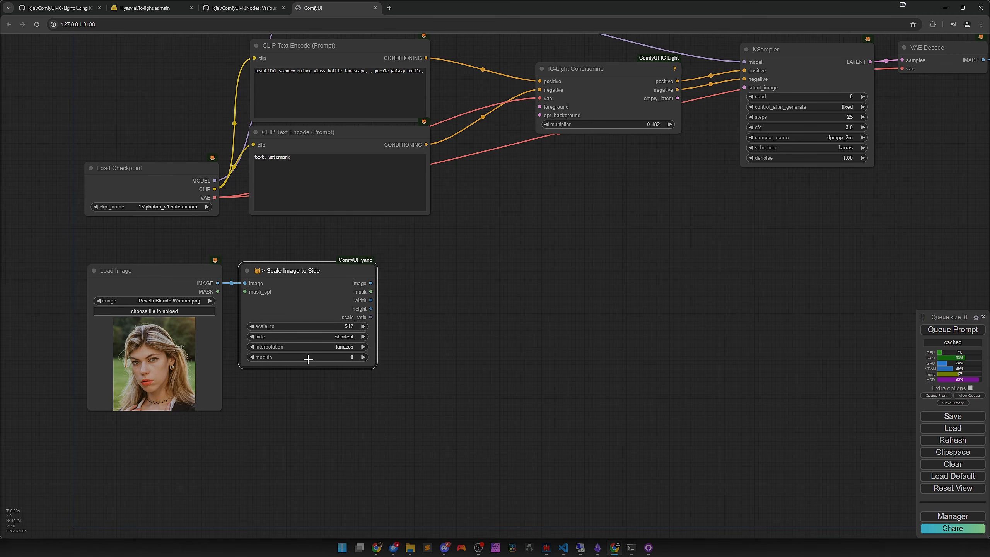
Set Scale Image to Side to scale by height, with scale_to at 768.
scroll(305, 382, "up", 1)
left_click(340, 332)
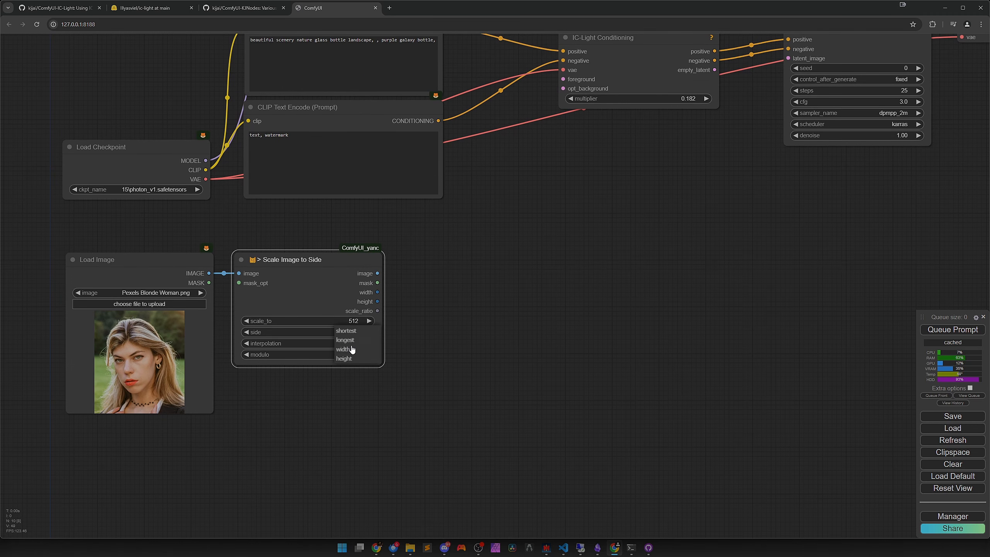
left_click(350, 359)
left_click(352, 320)
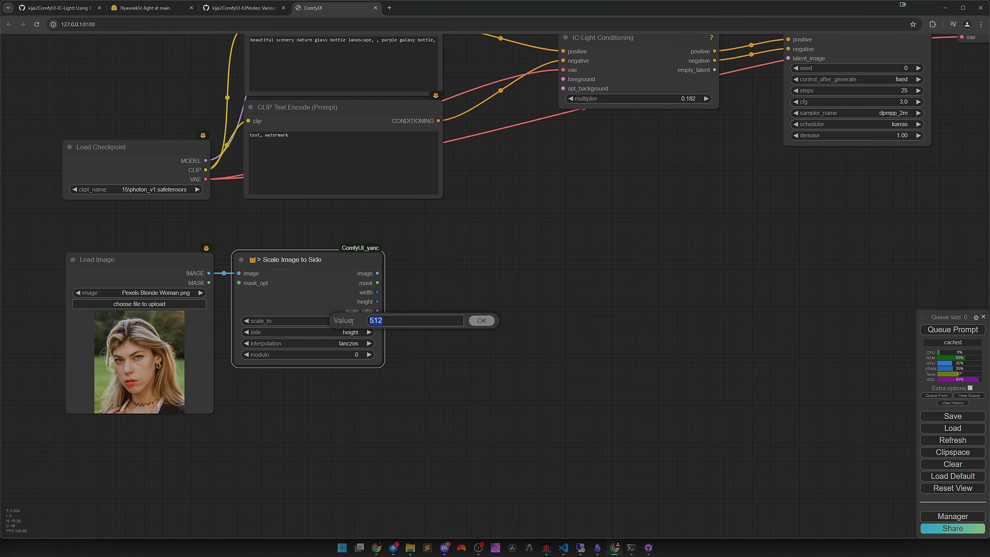
type("768")
key("Return")
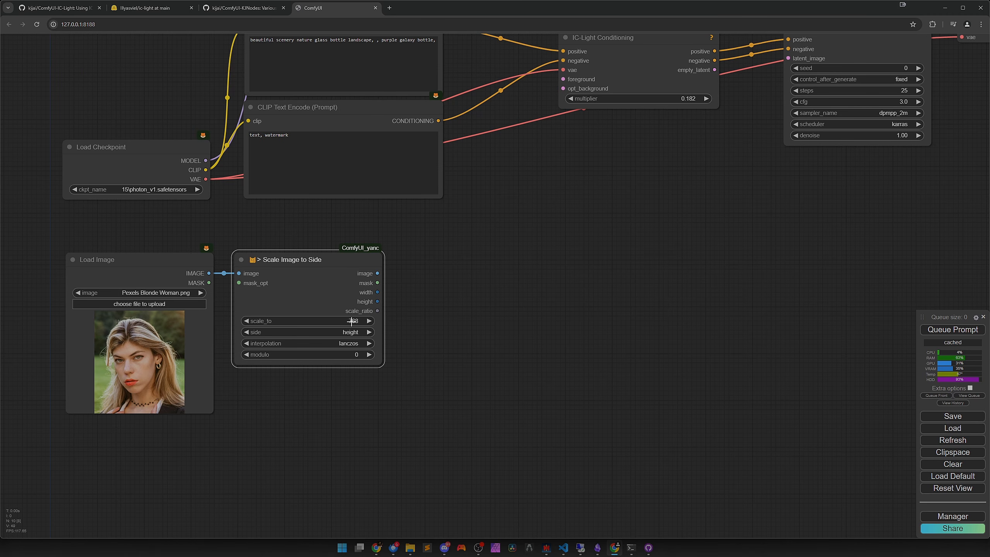
Add a VAE Encode node in the empty area below IC-Light Conditioning.
scroll(446, 386, "down", 1)
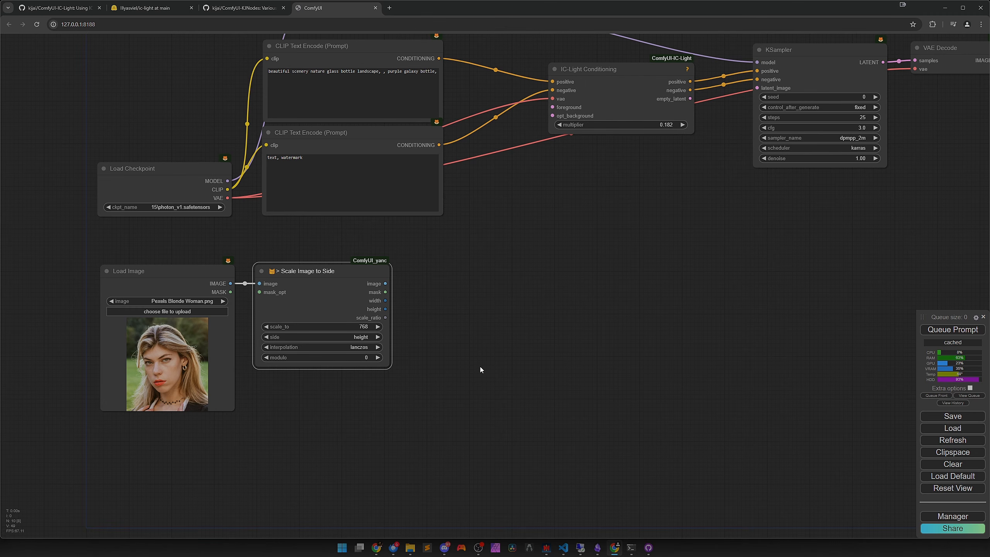
left_click_drag(476, 361, 463, 365)
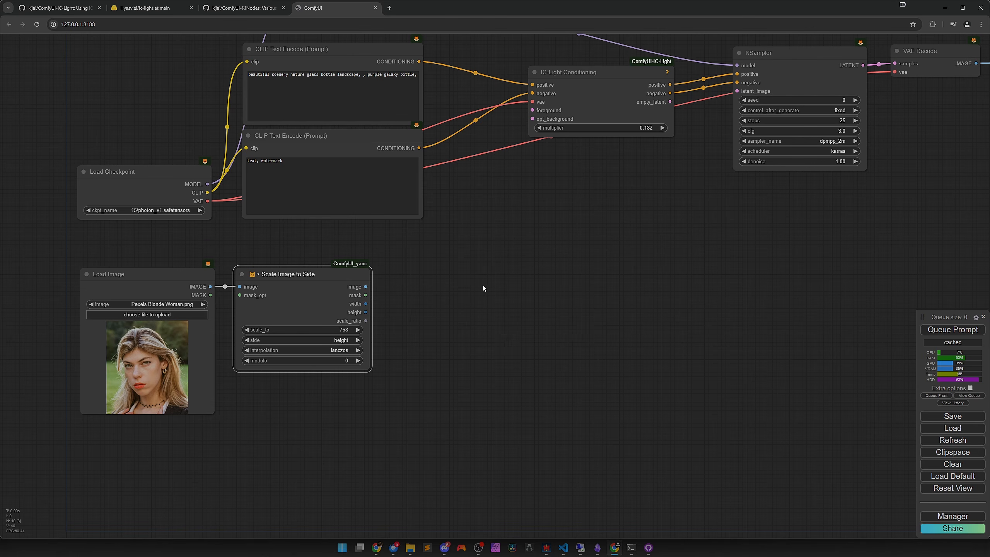
double_click(522, 255)
type("ve")
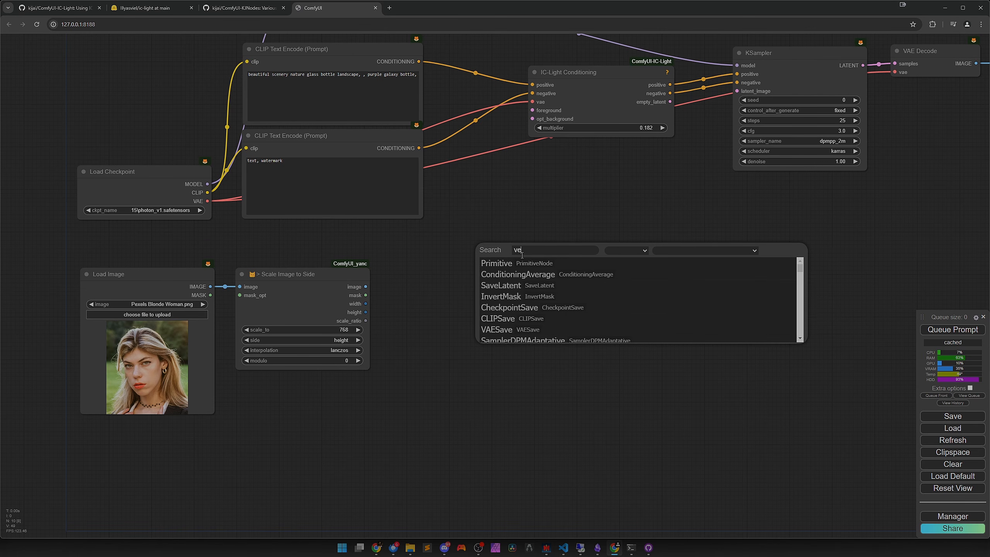
key("BackSpace")
type("ae")
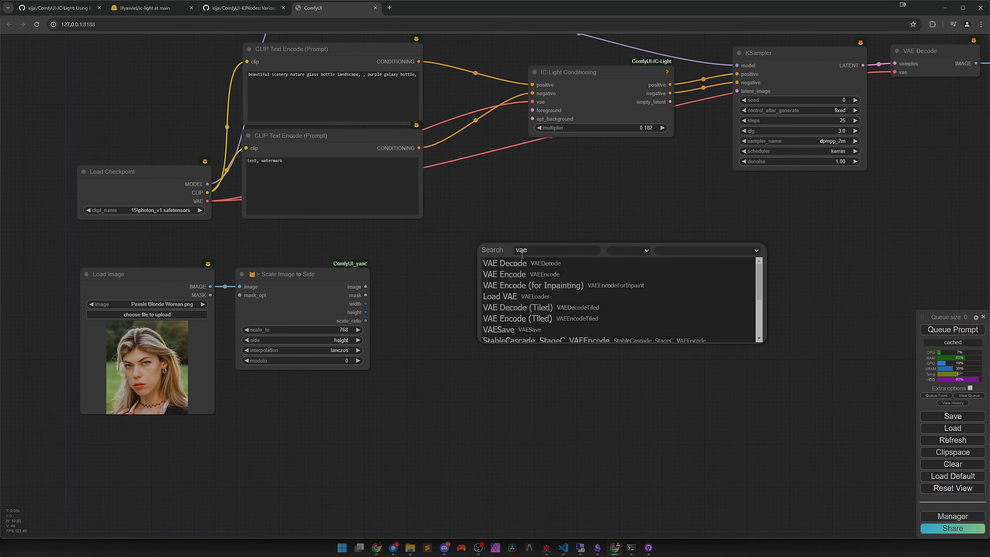
key("Down")
key("Return")
Connect the Load Checkpoint VAE through a new reroute to VAE Encode, and move VAE Encode closer to the reroute.
left_click_drag(208, 201, 404, 246)
left_click(397, 264)
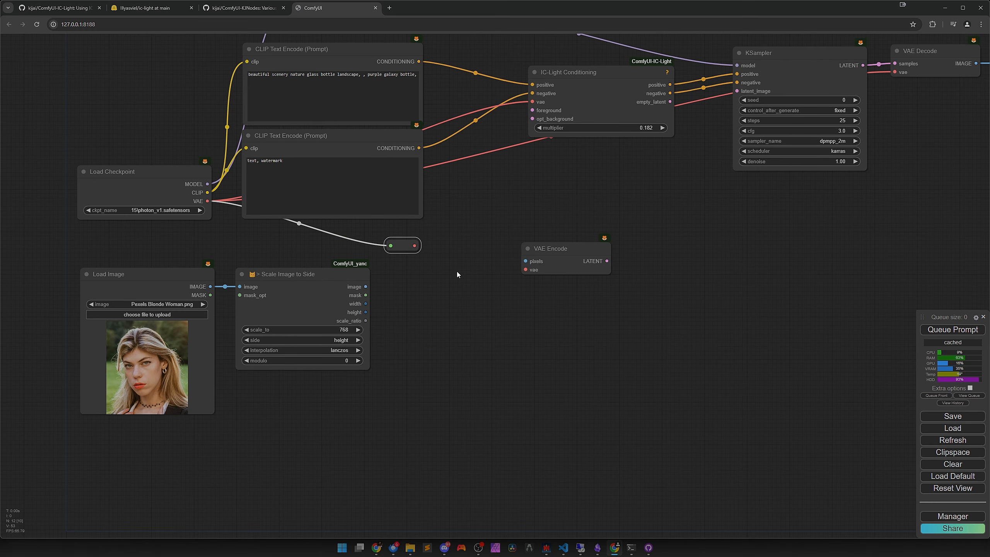
left_click_drag(541, 297, 466, 295)
left_click(530, 305)
left_click_drag(501, 282, 502, 272)
Route the scaled image through VAE Encode into the foreground input of IC-Light Conditioning.
left_click_drag(335, 323, 462, 279)
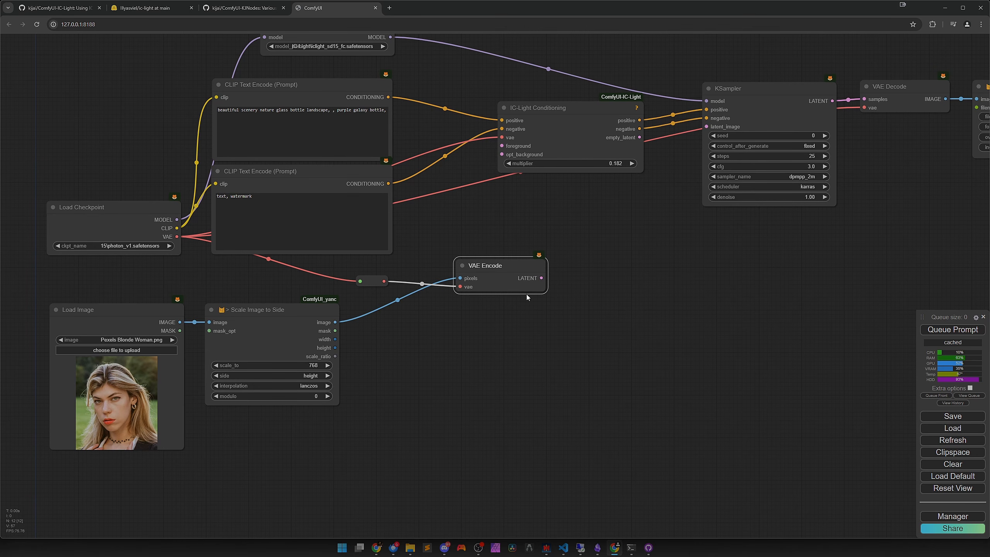
left_click_drag(541, 278, 501, 146)
left_click_drag(500, 268, 517, 278)
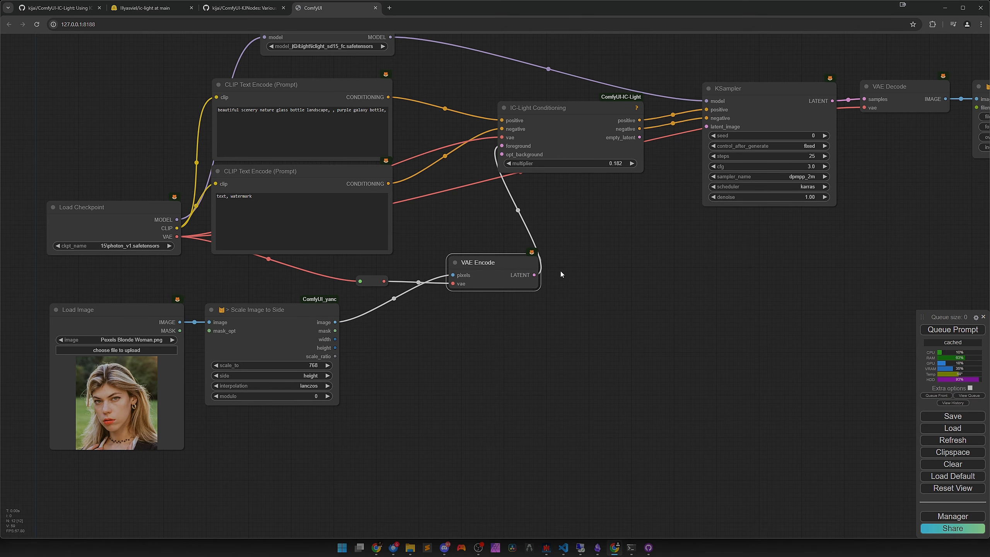
left_click_drag(631, 235, 475, 282)
scroll(492, 282, "up", 5)
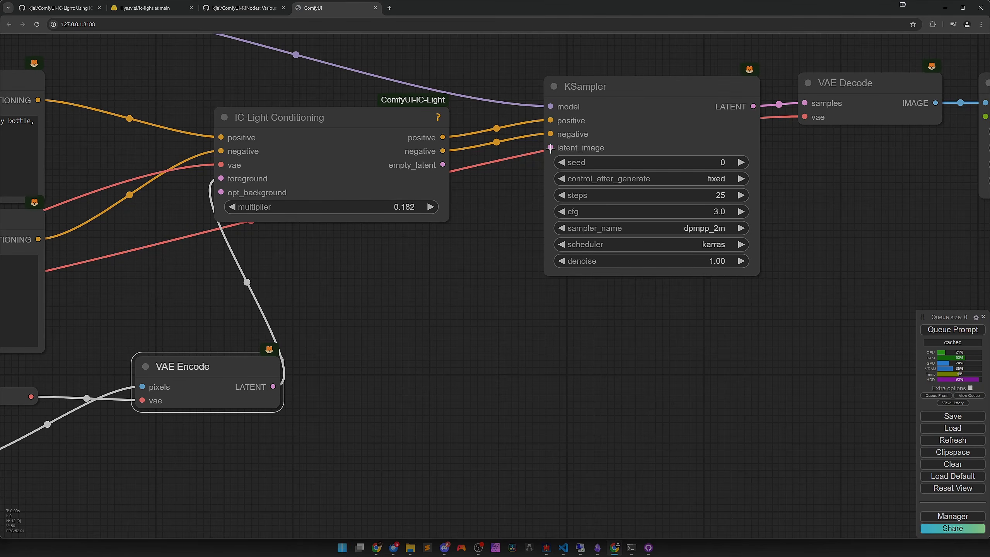
left_click_drag(550, 147, 514, 196)
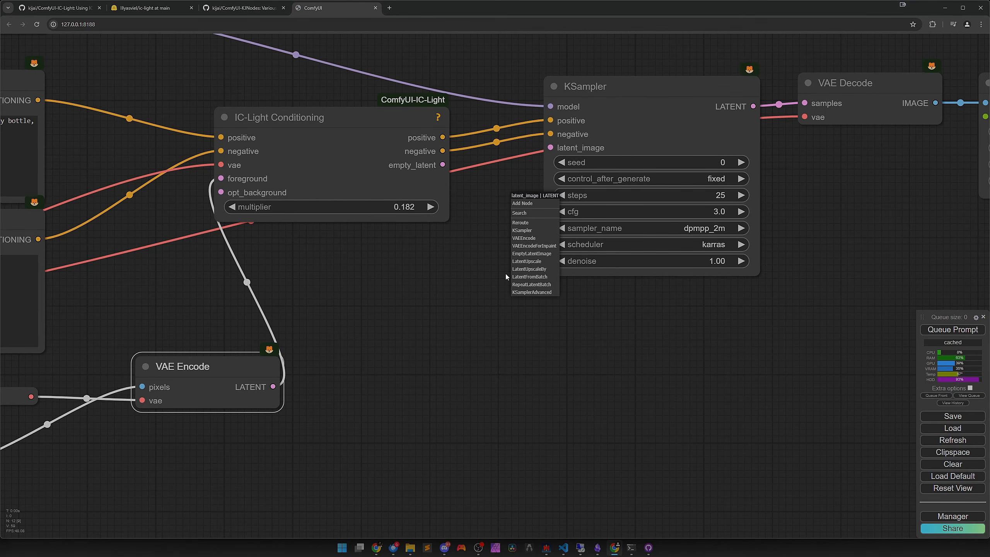
left_click(495, 311)
scroll(486, 361, "down", 4)
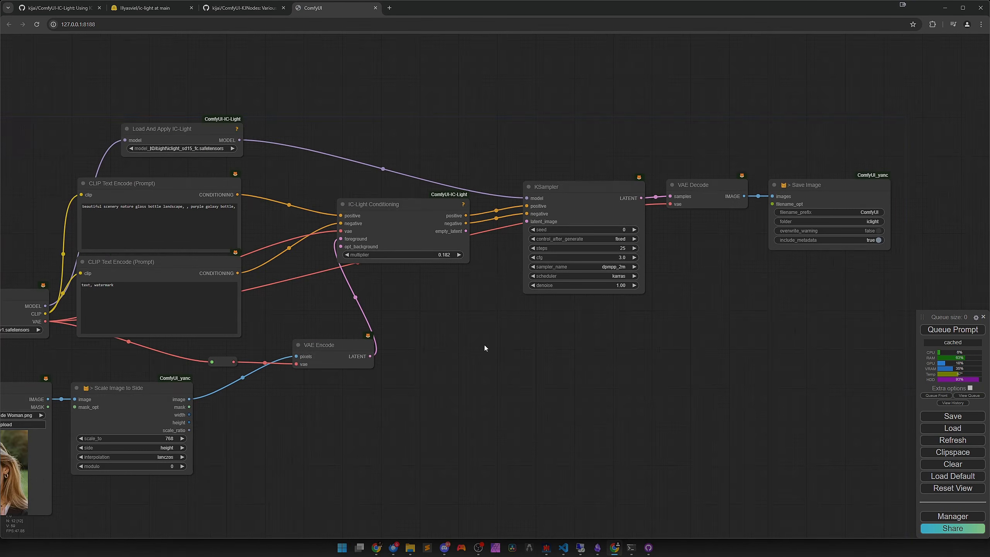
scroll(516, 321, "up", 1)
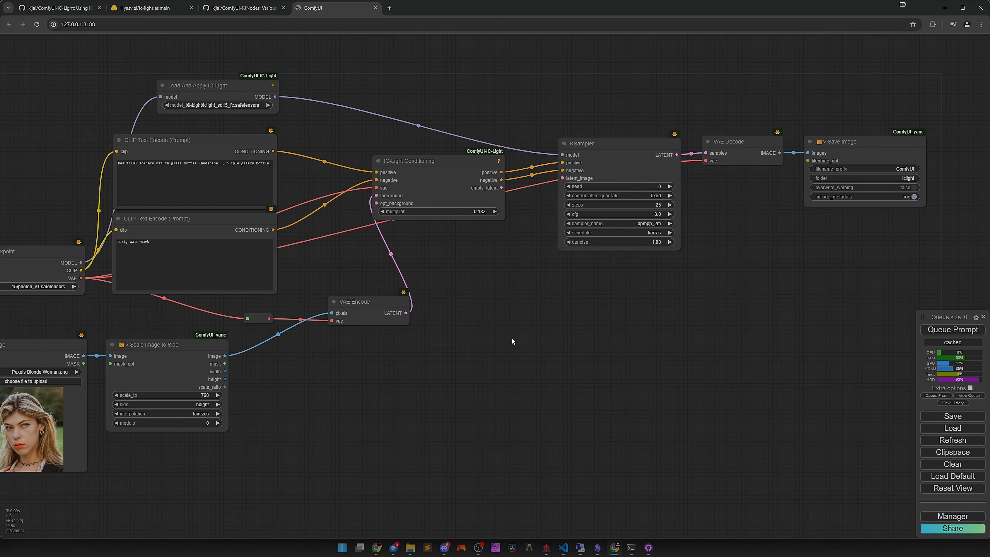
Add a Simple Light Source node from the IC-Light category and place it below VAE Encode.
left_click_drag(511, 336, 541, 325)
right_click(523, 325)
left_click(571, 330)
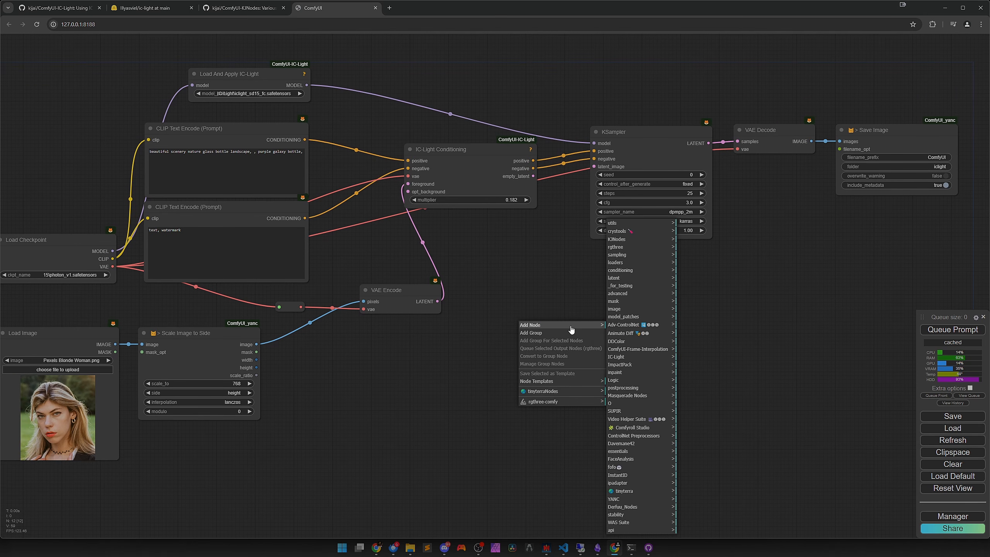
left_click(626, 357)
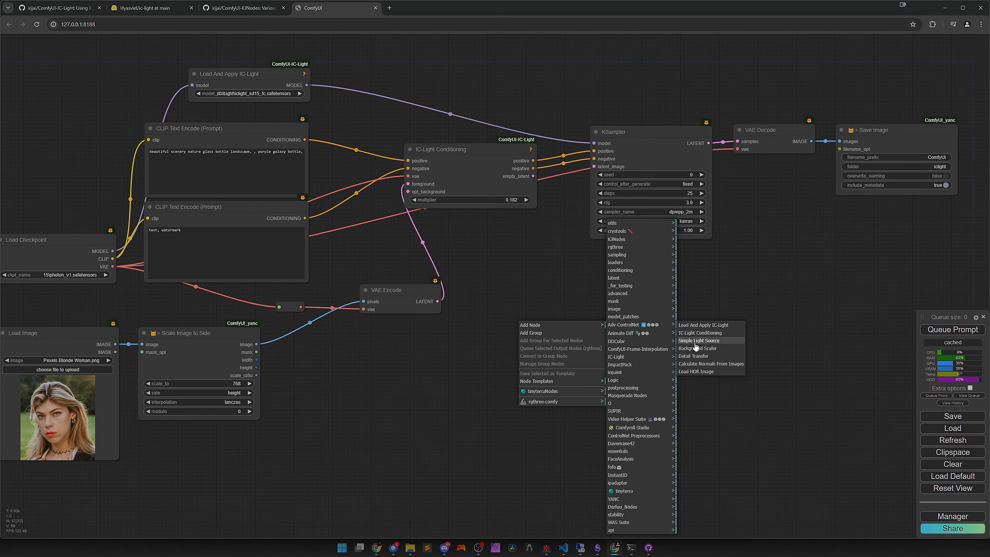
left_click(696, 342)
left_click_drag(588, 334, 425, 353)
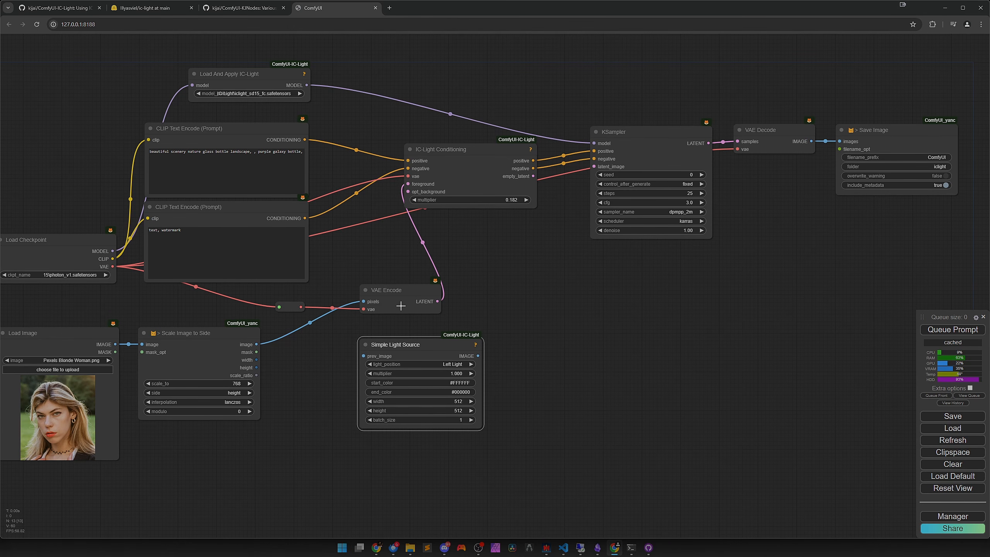
Duplicate VAE Encode with the rerouted VAE connected, and route the Simple Light Source image through it into the KSampler's latent_image.
left_click_drag(401, 305, 516, 301)
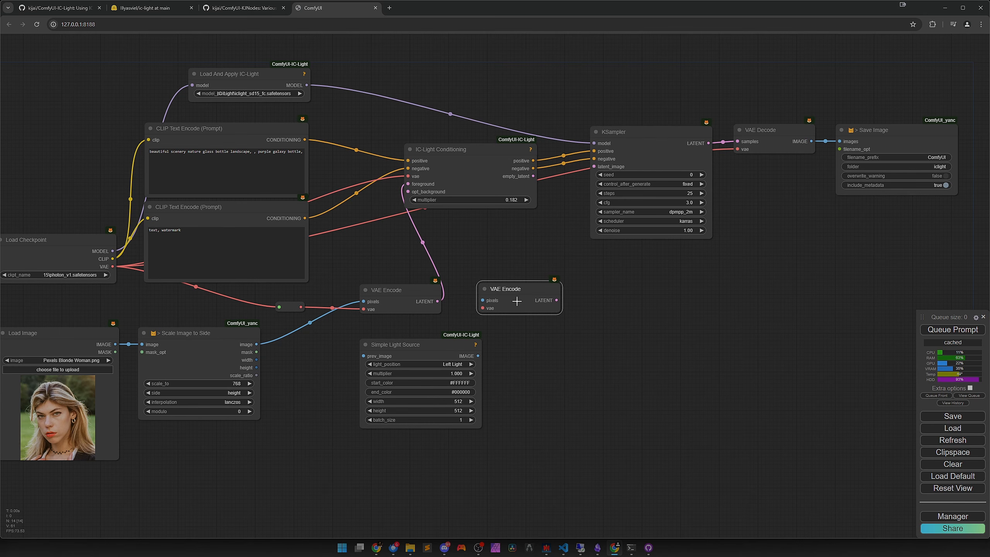
left_click_drag(304, 307, 483, 308)
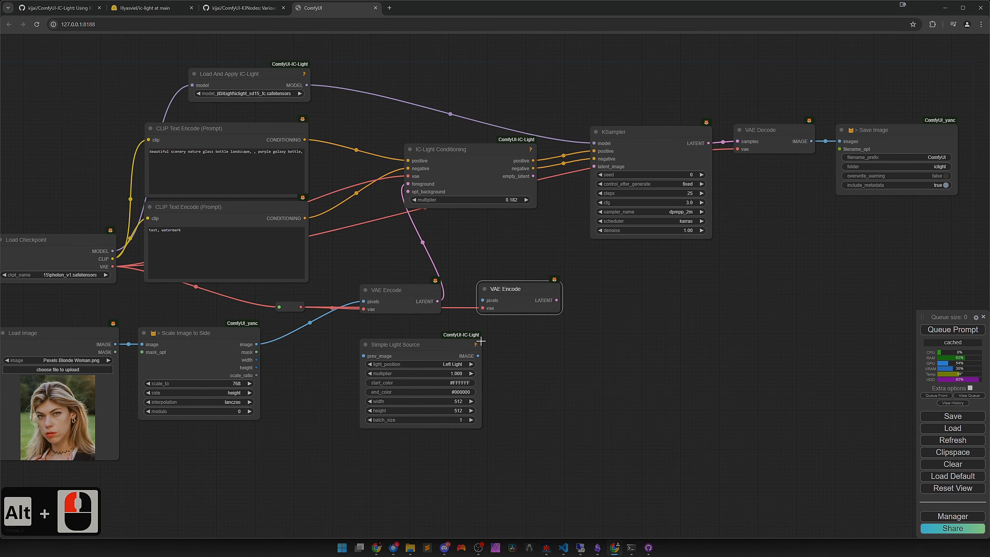
left_click_drag(478, 356, 491, 299)
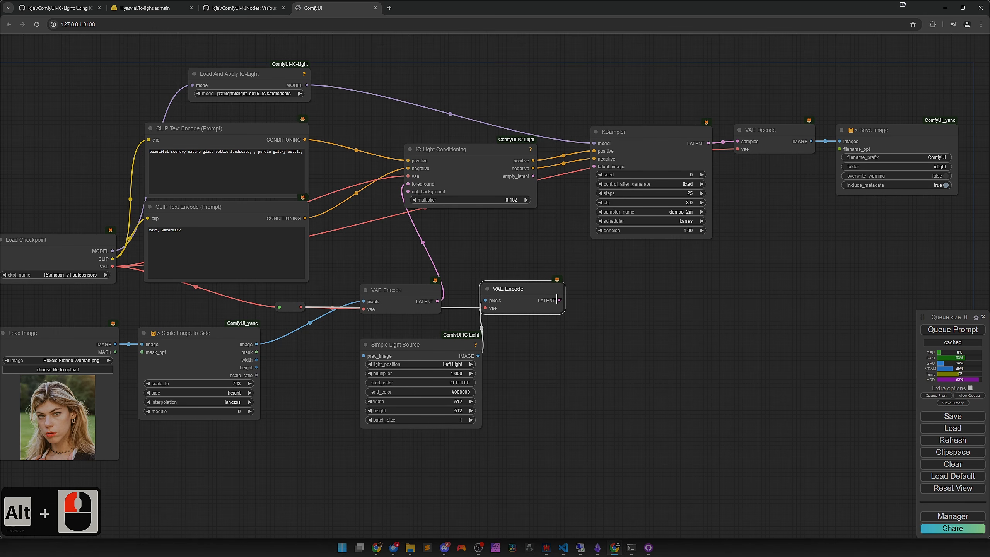
left_click_drag(559, 300, 594, 166)
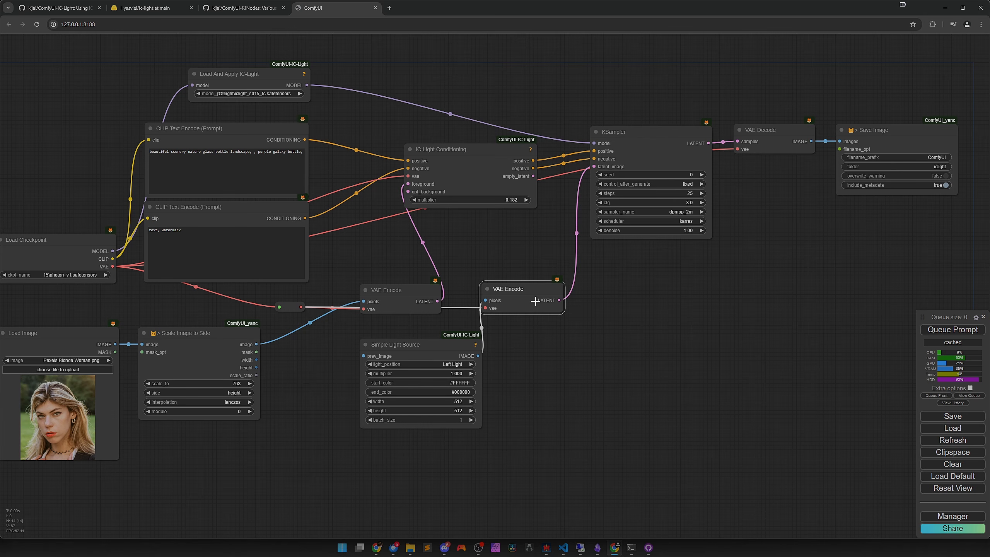
left_click_drag(536, 300, 547, 300)
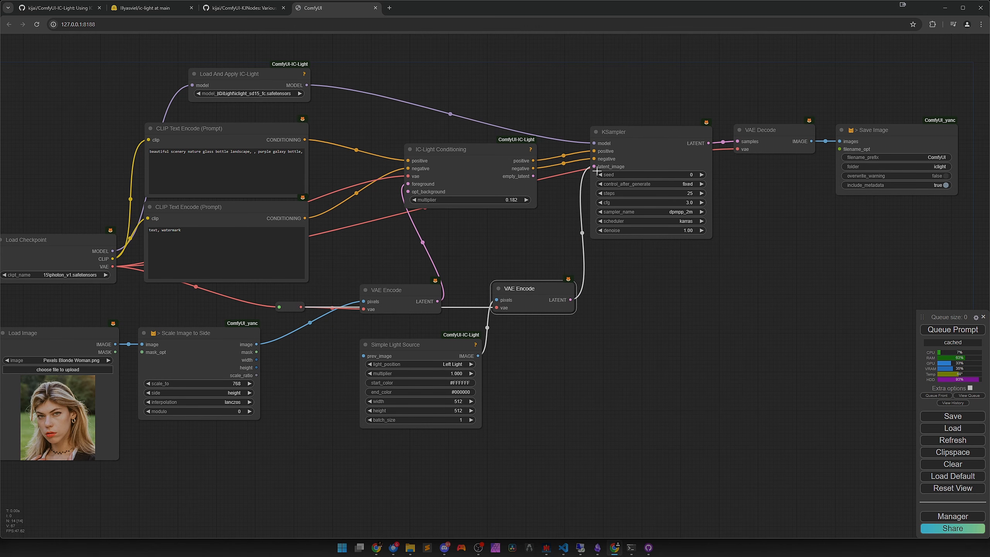
Convert the width and height settings of the Simple Light Source node into inputs.
left_click_drag(511, 377, 645, 323)
scroll(568, 353, "up", 3)
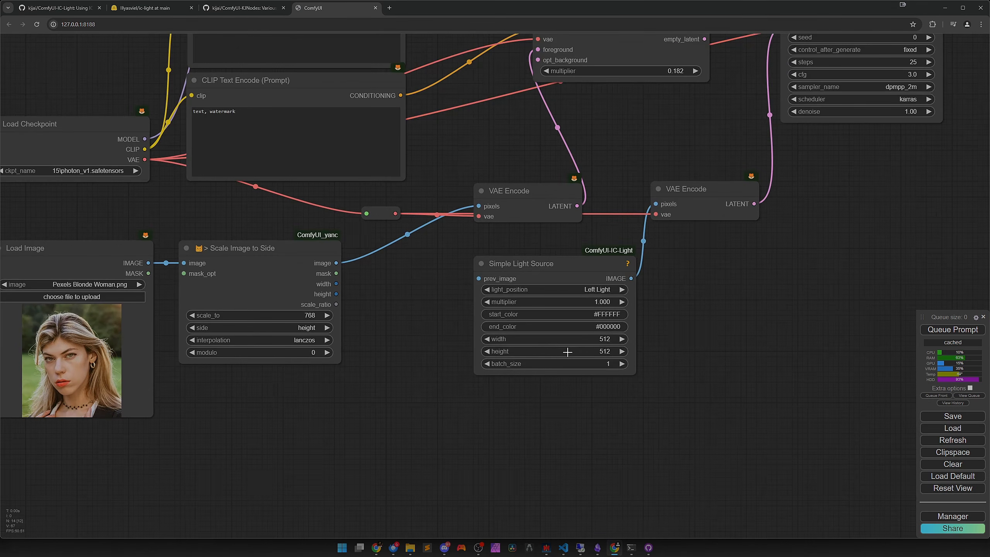
left_click_drag(539, 280, 540, 281)
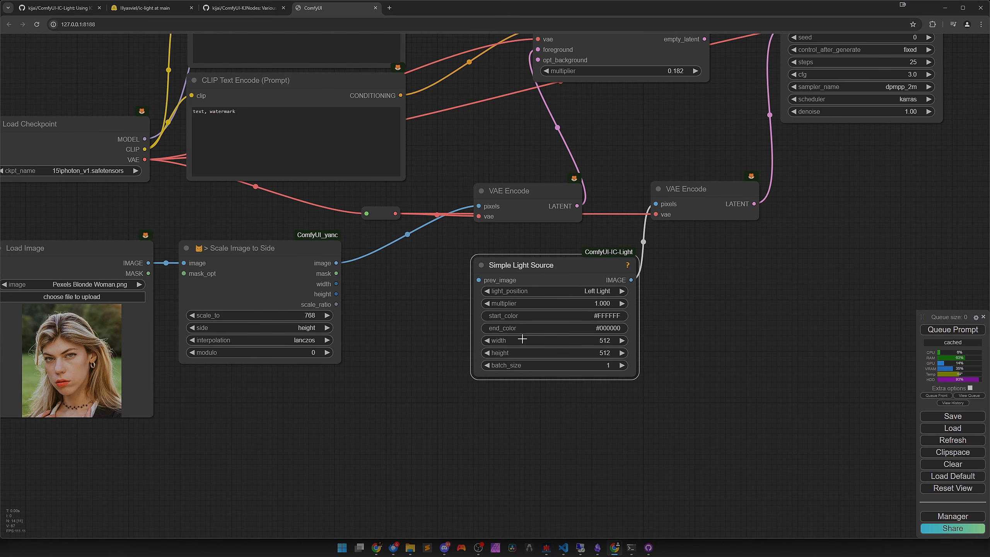
right_click(541, 280)
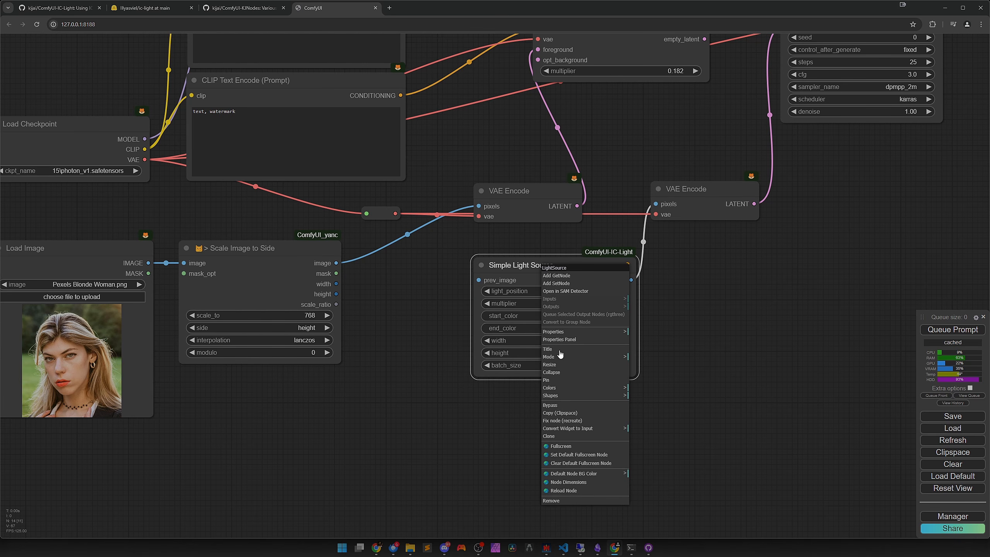
left_click(562, 428)
left_click(654, 457)
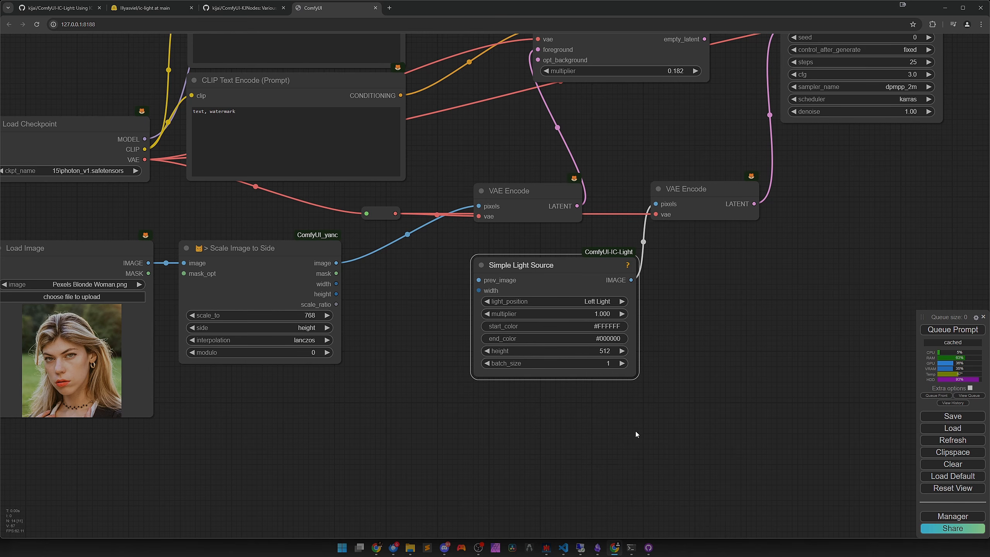
right_click(566, 282)
left_click(588, 444)
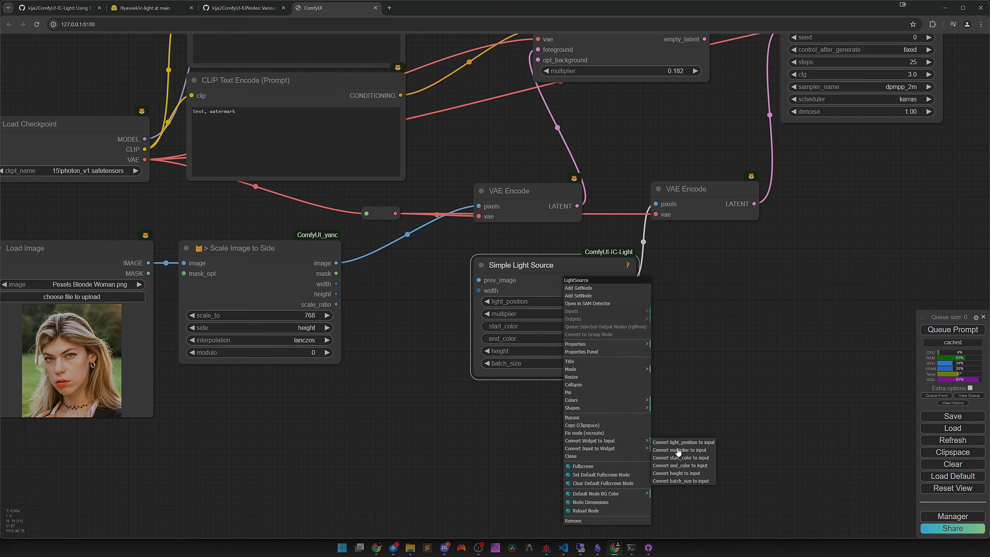
left_click(671, 473)
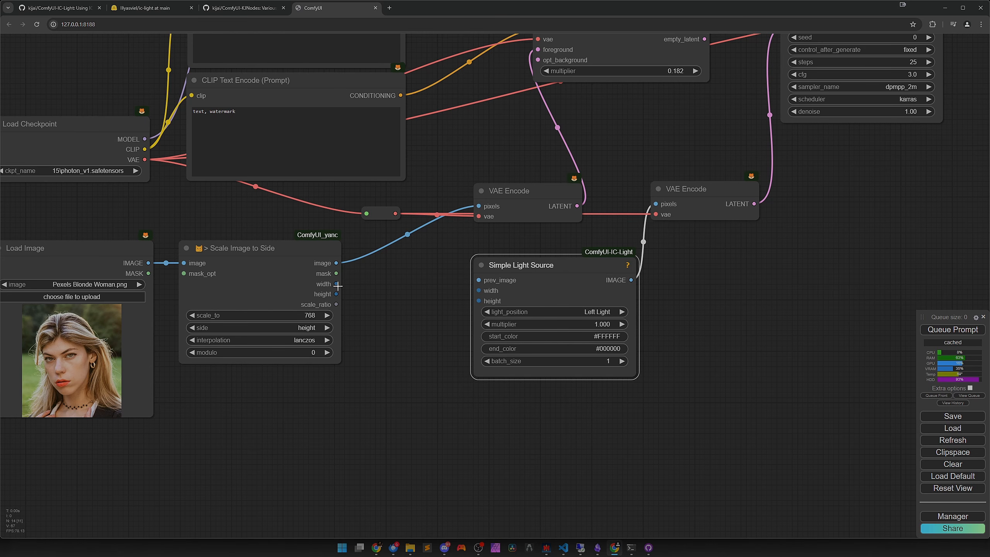
Feed the Scale Image to Side width and height into Simple Light Source, and attach a Preview Image node to its image output.
left_click_drag(337, 285, 479, 300)
left_click_drag(558, 290, 554, 286)
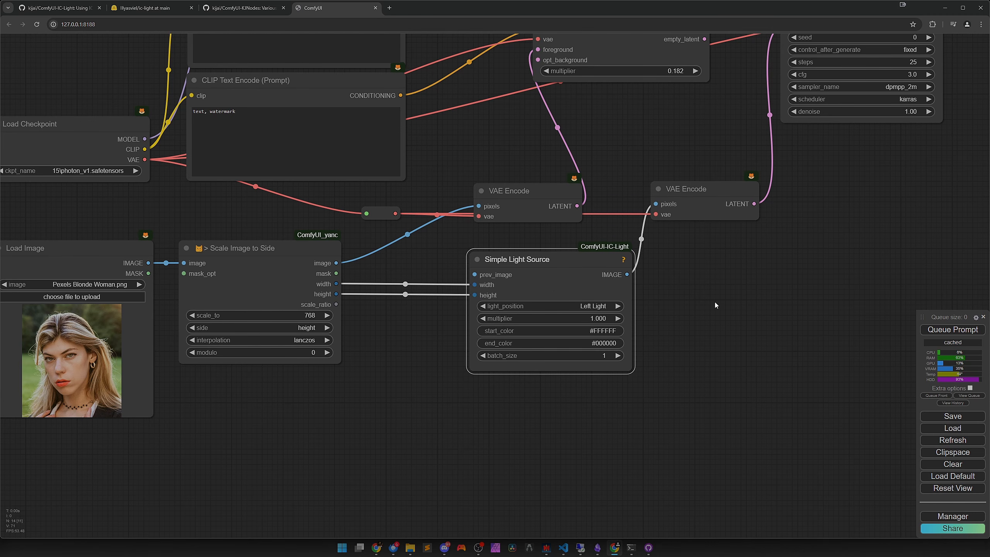
left_click_drag(688, 293, 542, 292)
left_click_drag(481, 273, 571, 260)
left_click(576, 326)
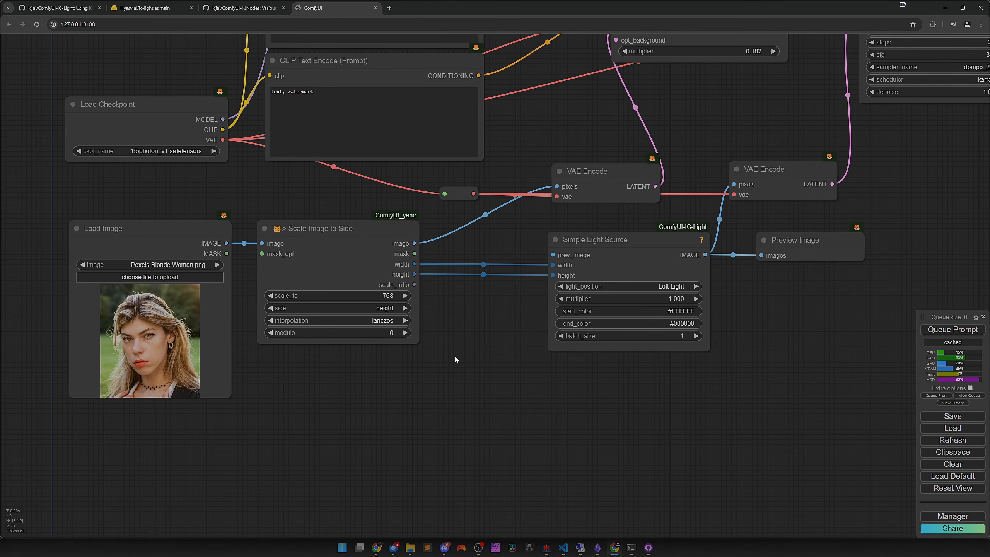
Replace the positive prompt with "a woman, lit through a window" and, below it, "high detail, masterpiece, cinematic, sharp focus".
scroll(458, 361, "down", 3)
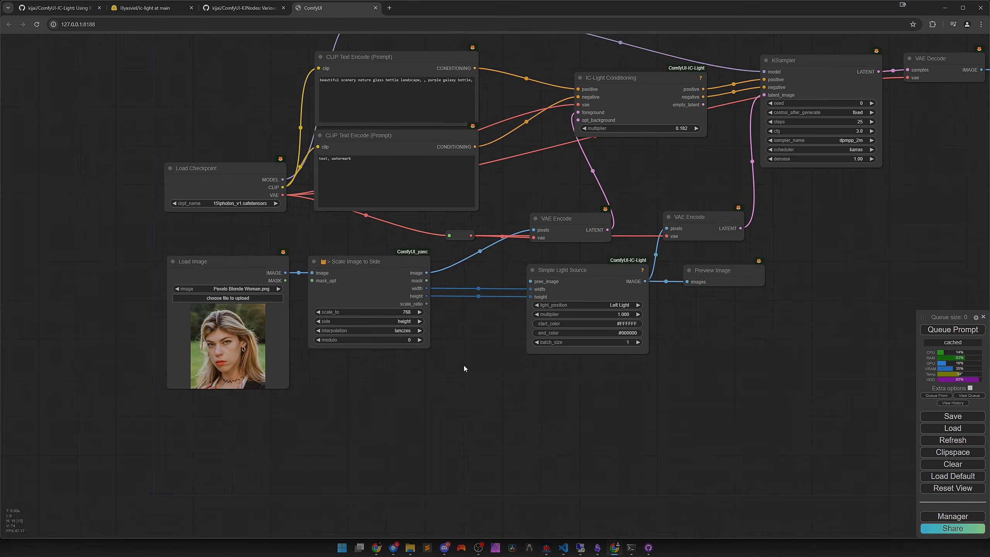
scroll(375, 374, "down", 2)
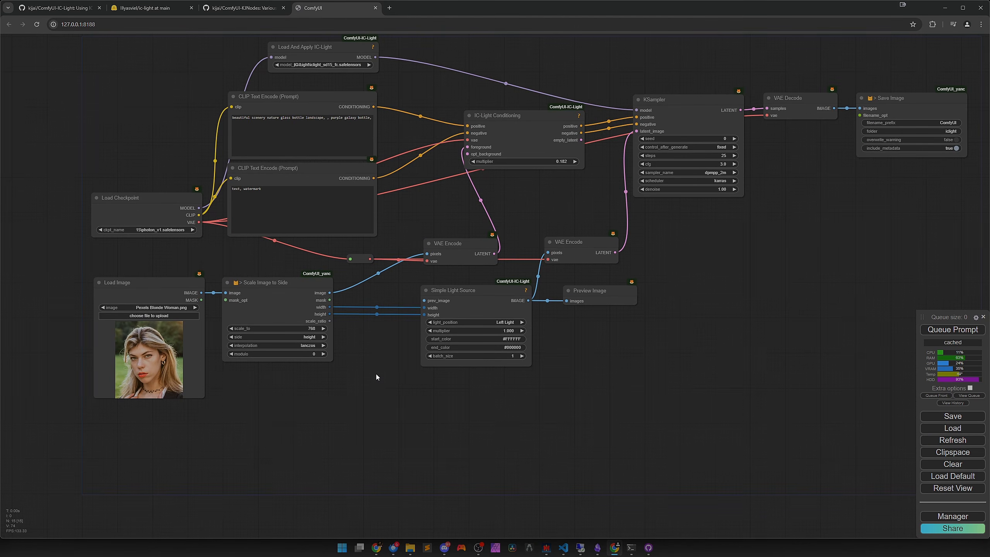
left_click_drag(602, 346, 768, 435)
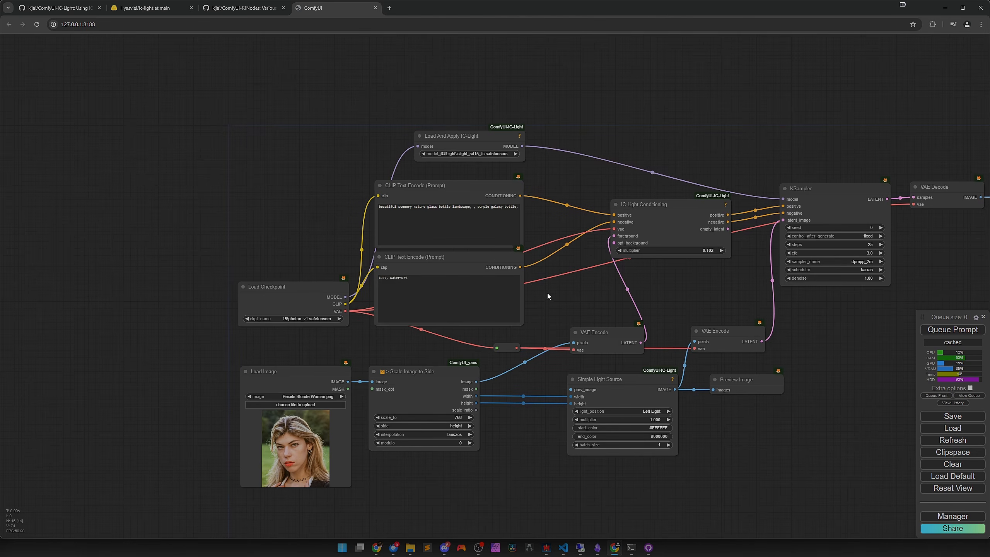
scroll(542, 289, "up", 6)
left_click(548, 245)
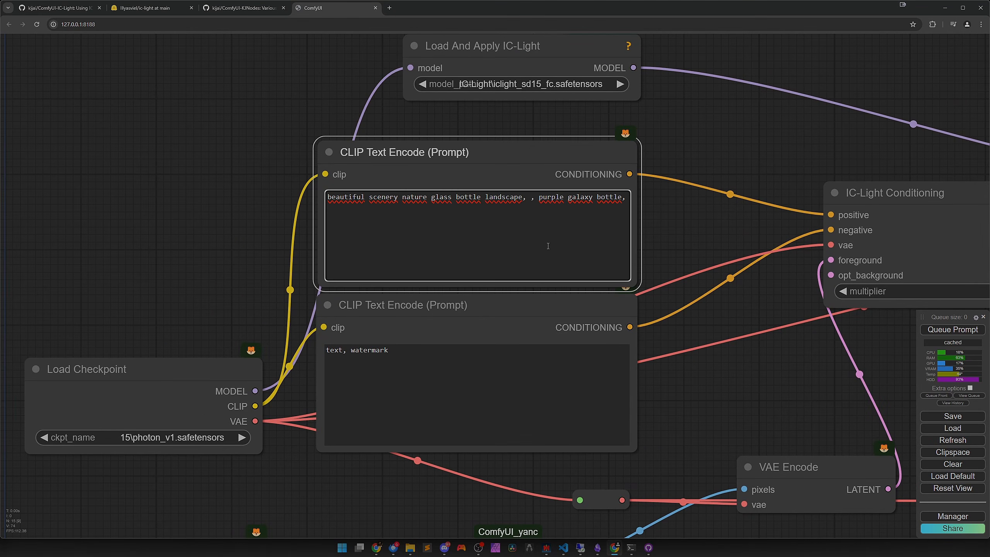
key("ctrl+a")
type("a")
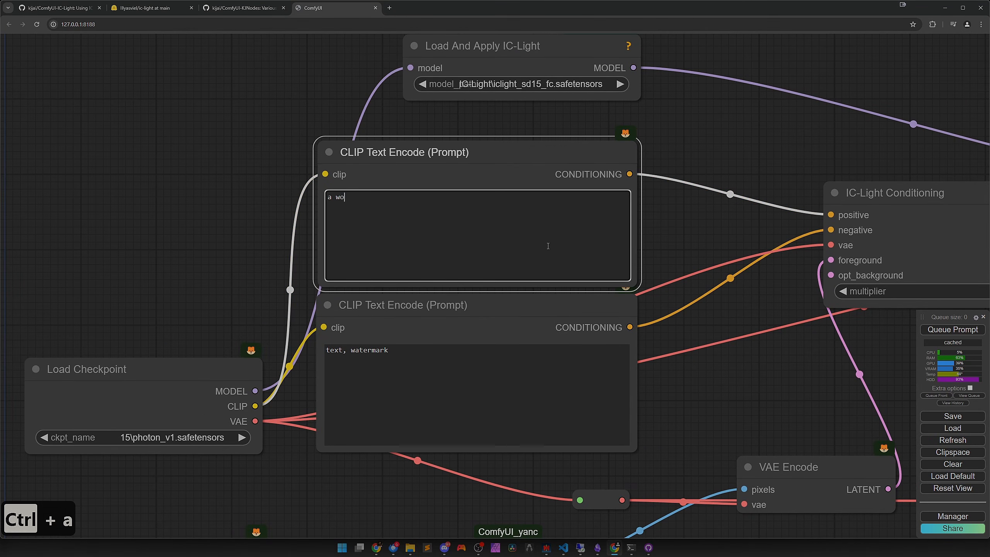
type(" woman, lit by a")
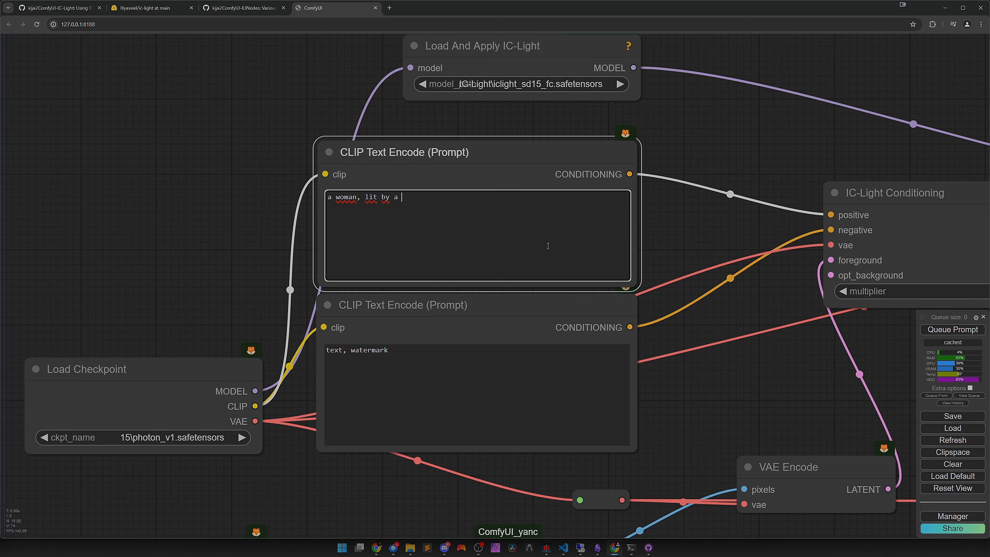
key("BackSpace")
key("BackSpace")
key("BackSpace")
key("BackSpace")
key("BackSpace")
type("through a window")
key("Return")
type("high detail, masterpiece")
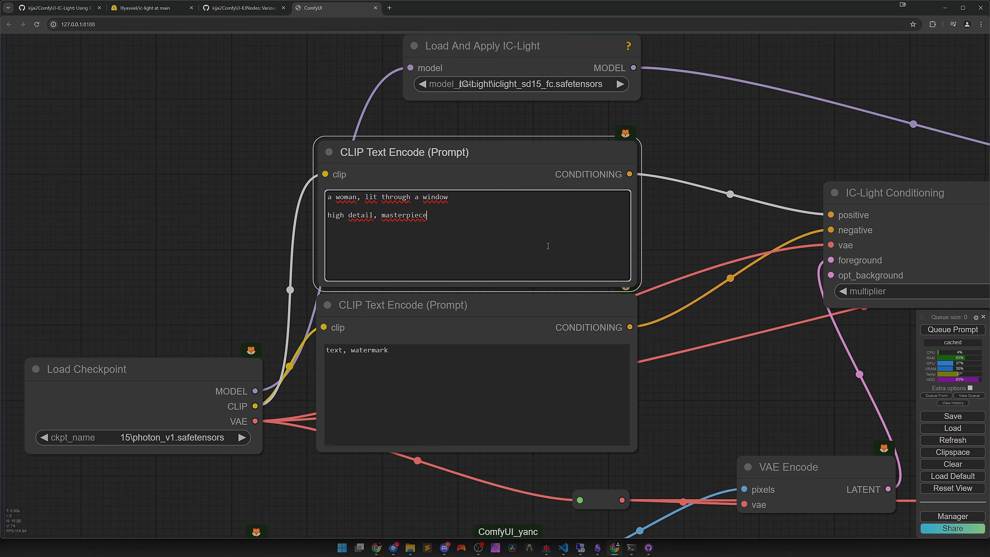
type(", cinematic, sharp focus")
Extend the negative prompt to read "text, watermark, nude, nsfw, horror, ill".
left_click(504, 382)
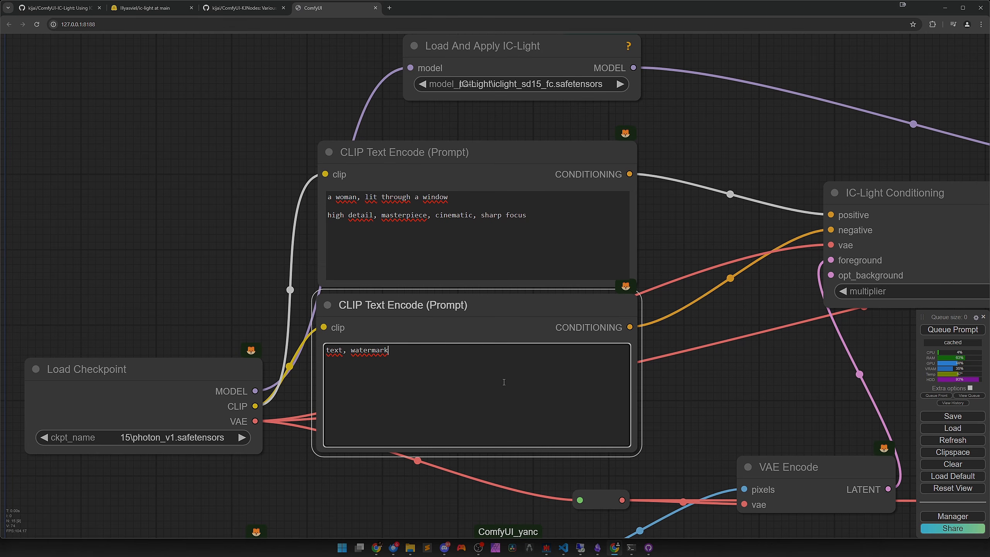
type(", nude, nsfw, horro")
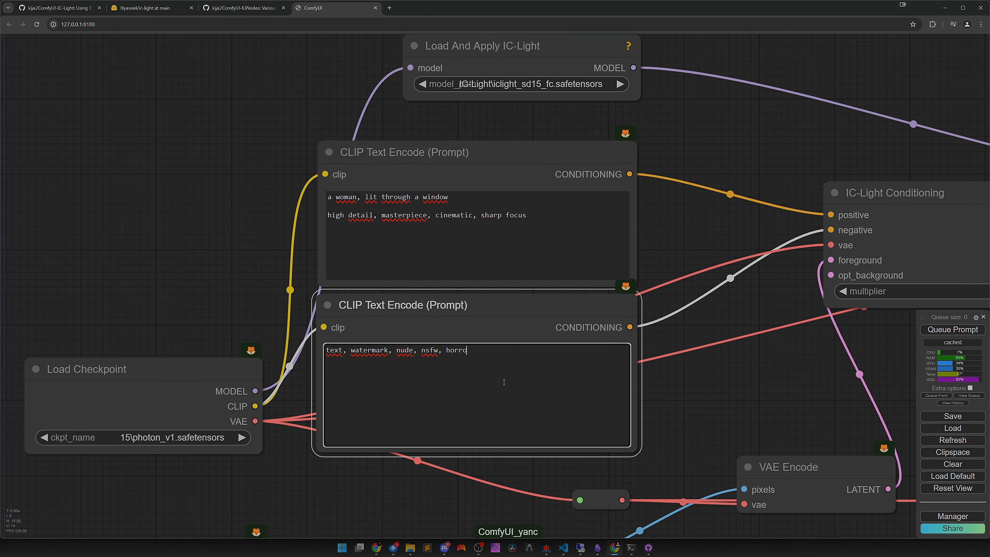
type("r, ill")
Queue the workflow to generate the relit portrait with the Left Light source.
scroll(698, 395, "down", 8)
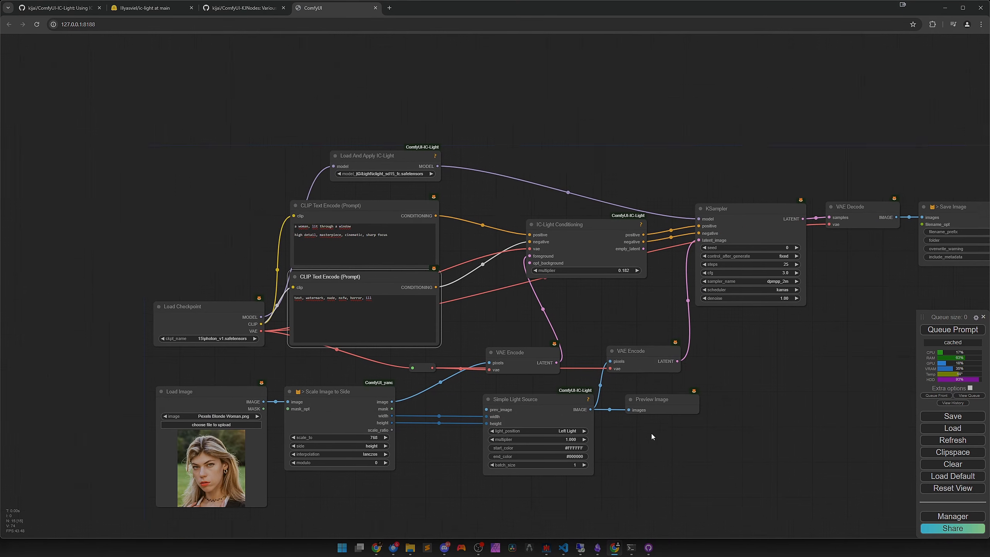
left_click_drag(652, 433, 543, 378)
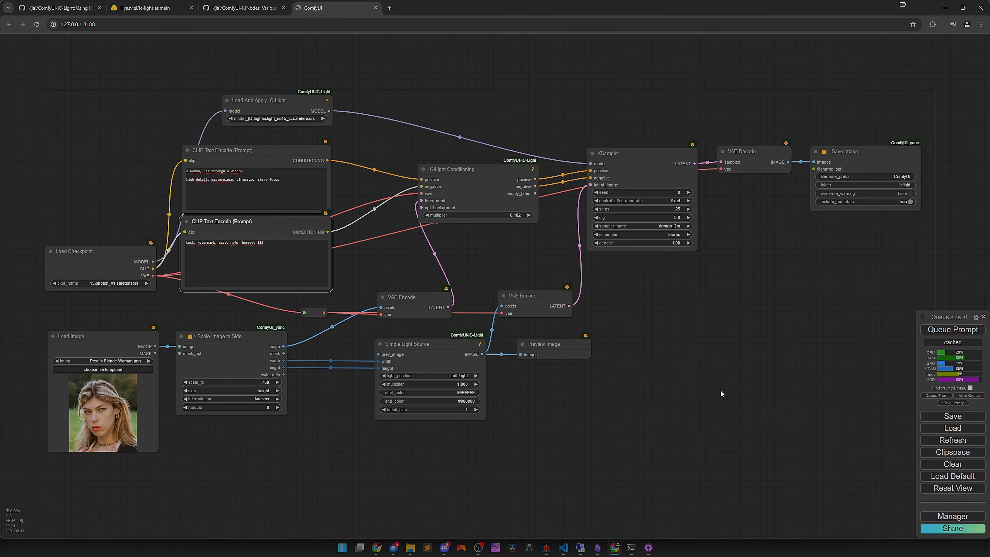
left_click(936, 330)
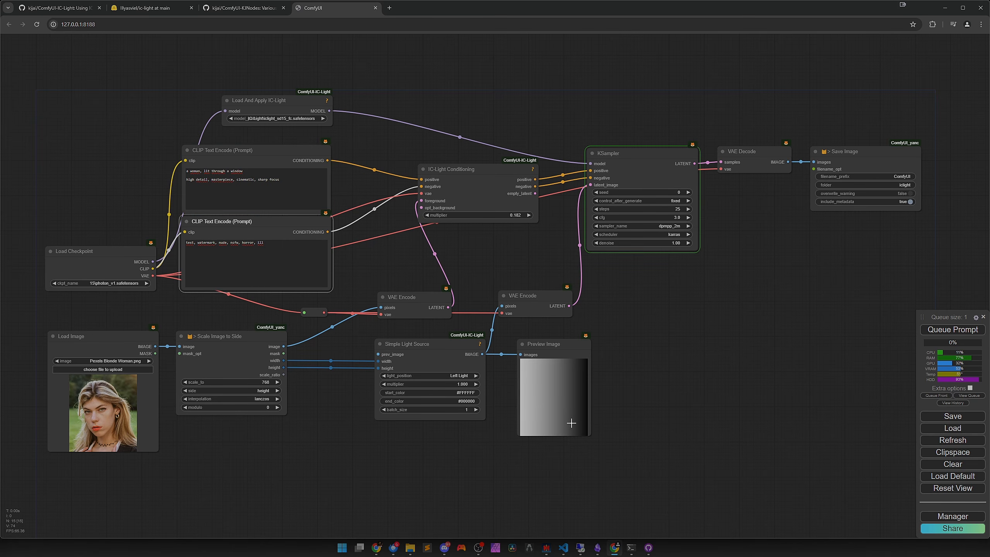
Examine the light gradient preview and compare the source portrait with the relit image in Save Image.
scroll(508, 411, "up", 5)
scroll(507, 410, "up", 4)
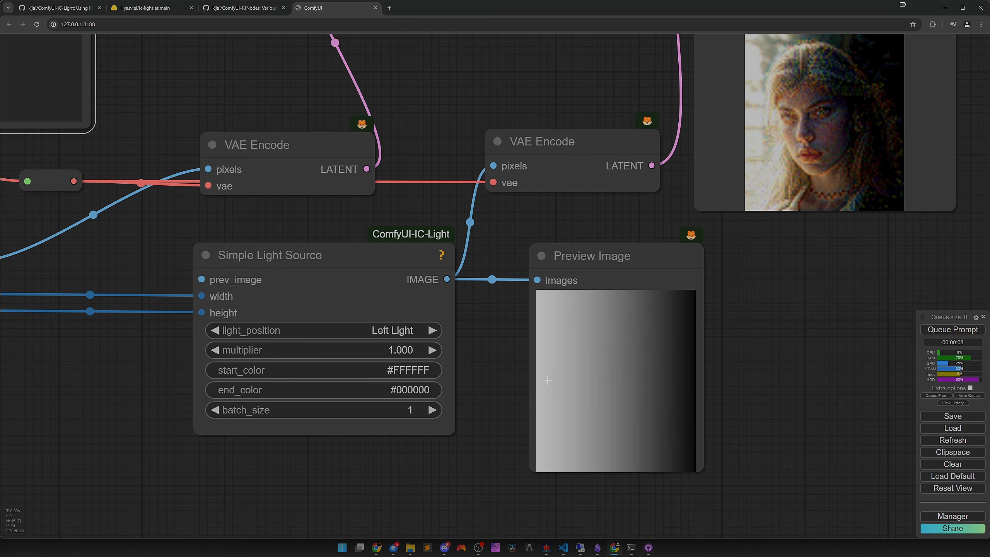
scroll(683, 384, "down", 5)
left_click_drag(767, 339, 445, 391)
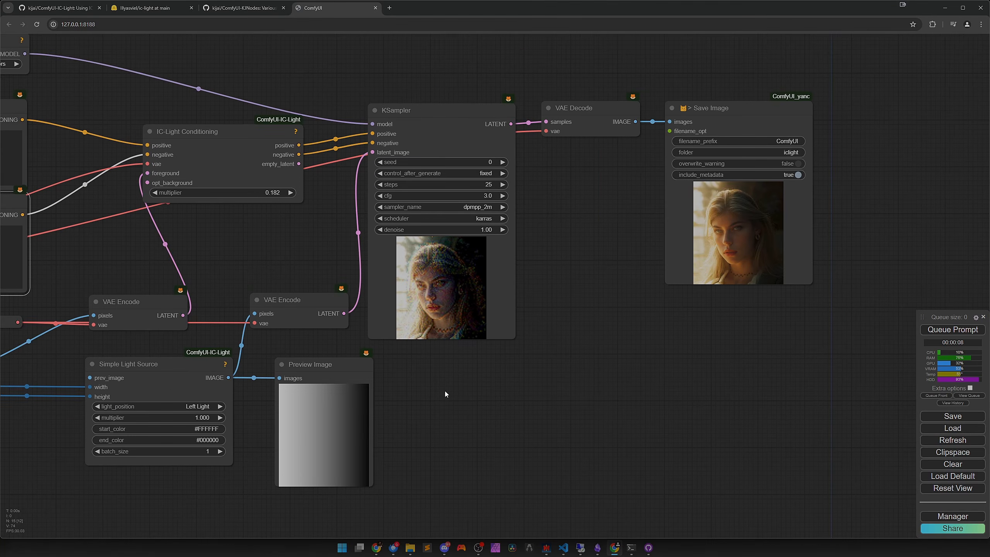
scroll(697, 360, "down", 3)
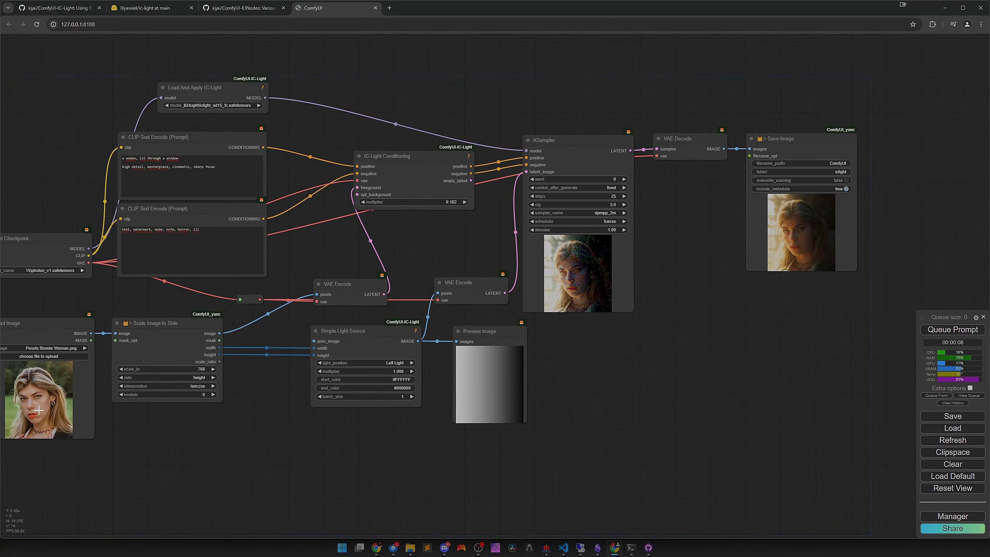
left_click_drag(188, 422, 340, 407)
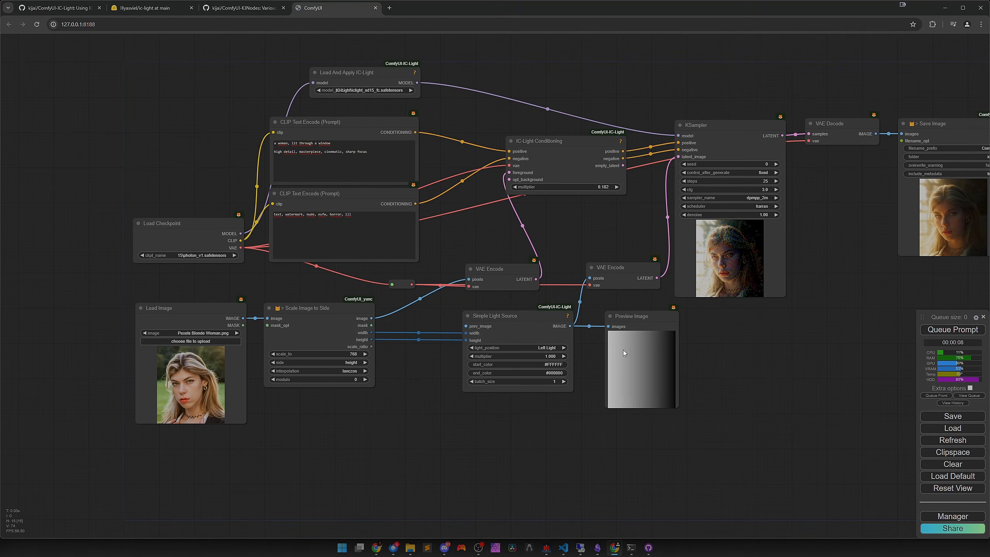
left_click_drag(701, 338, 456, 377)
scroll(614, 342, "up", 1)
left_click_drag(609, 341, 759, 353)
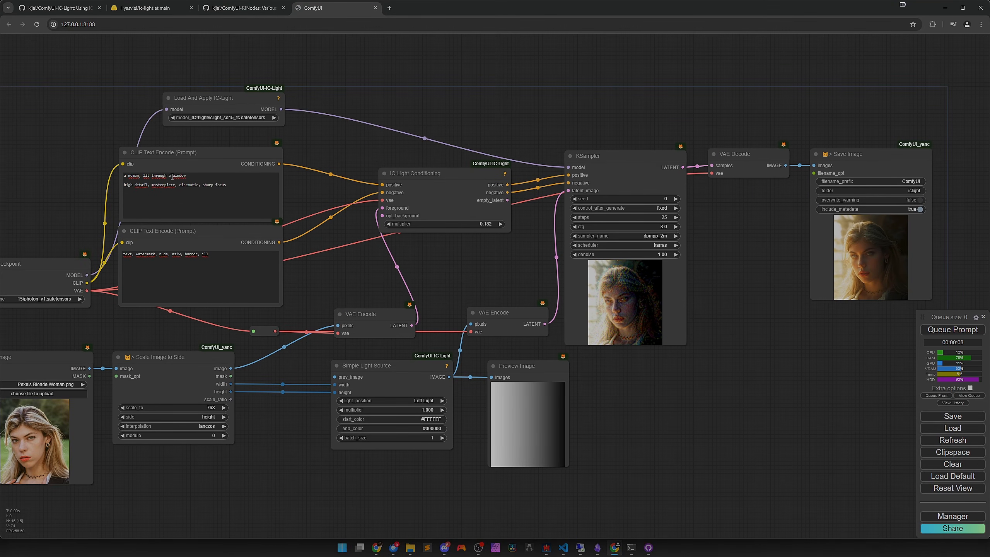
left_click_drag(834, 253, 689, 261)
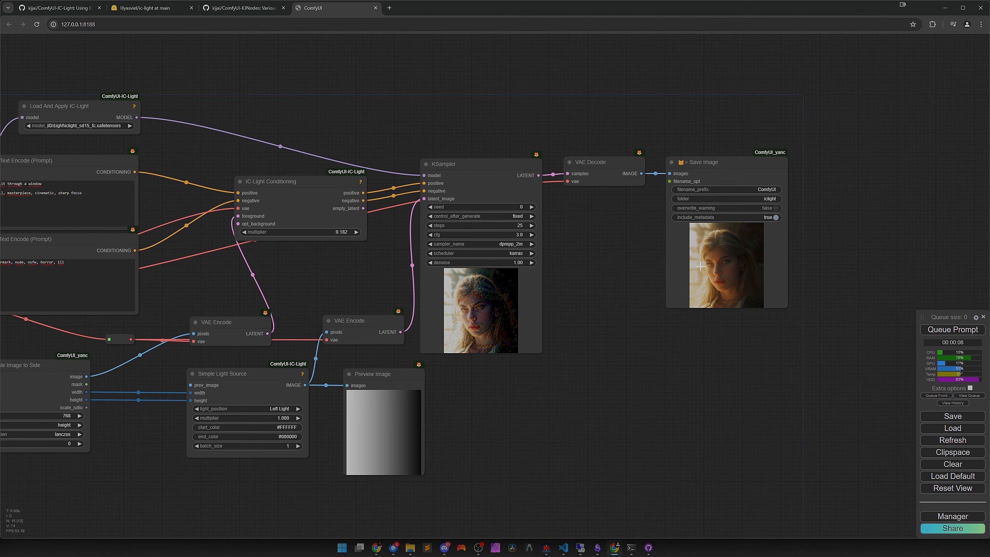
scroll(731, 287, "up", 10)
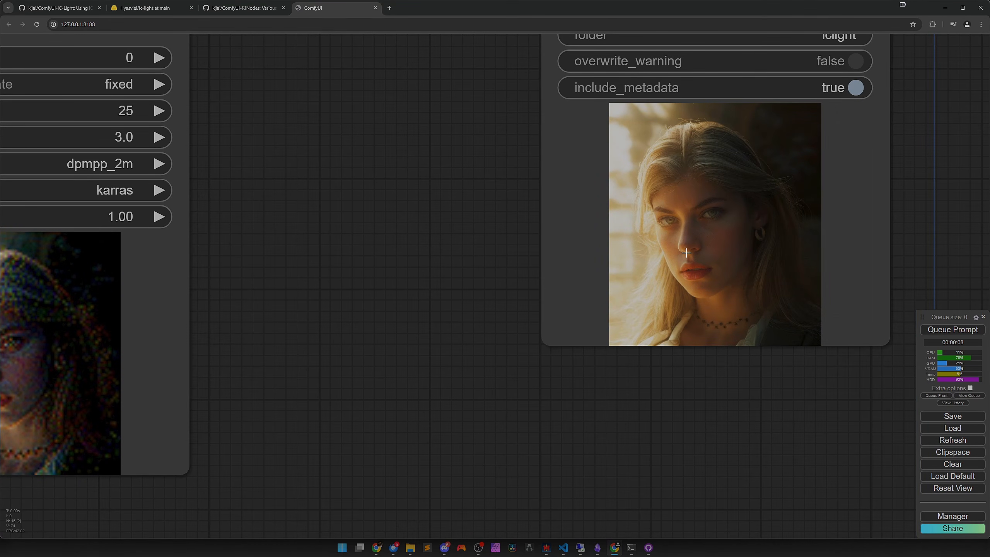
scroll(731, 272, "down", 10)
Set the Simple Light Source light_position to Bottom Right Light, queue the workflow again, and inspect the relit portrait.
left_click_drag(476, 404, 648, 306)
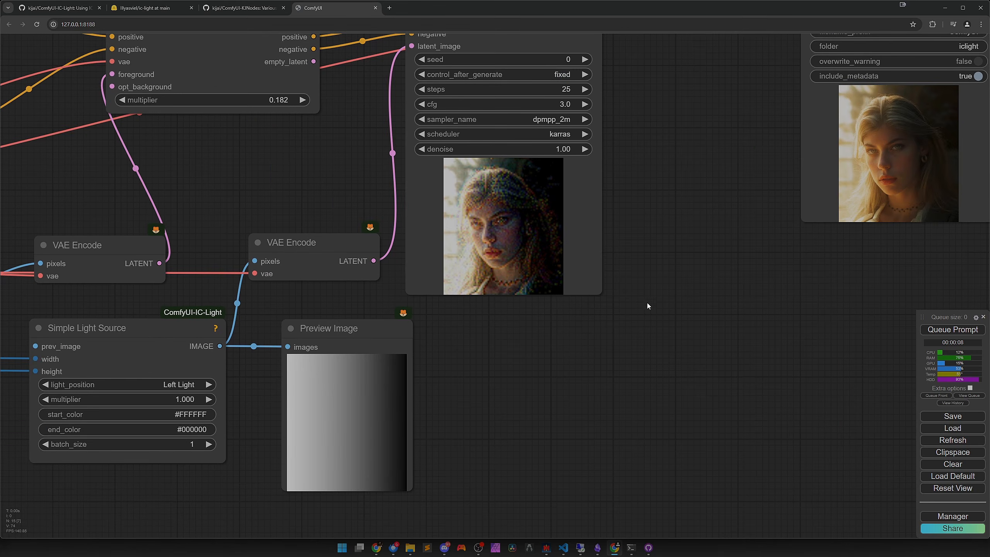
scroll(647, 305, "down", 1)
left_click(253, 371)
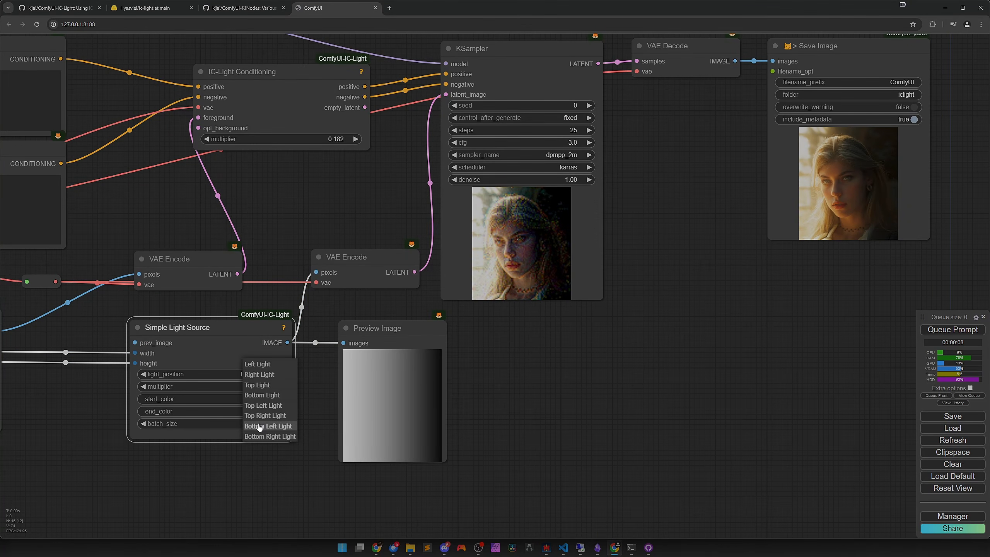
left_click(266, 436)
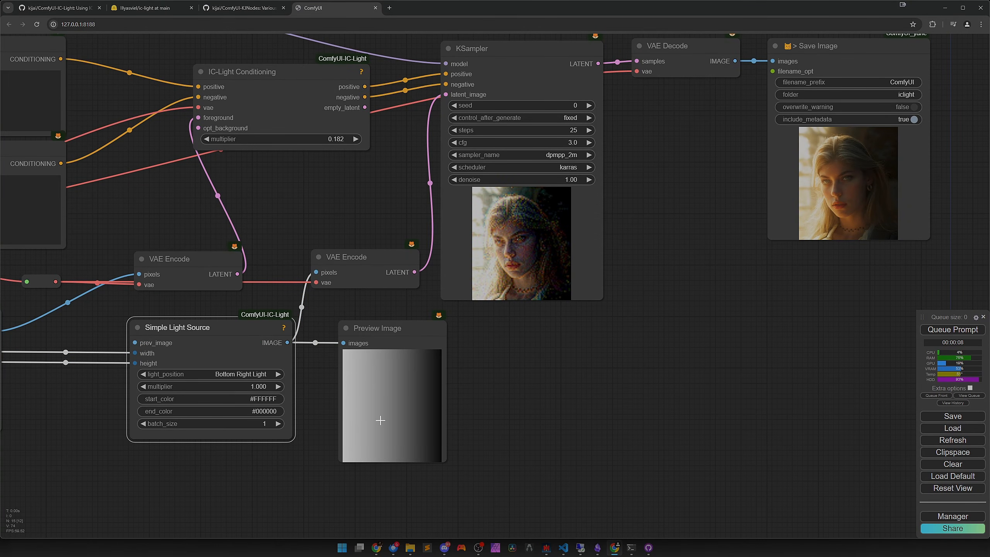
left_click(951, 329)
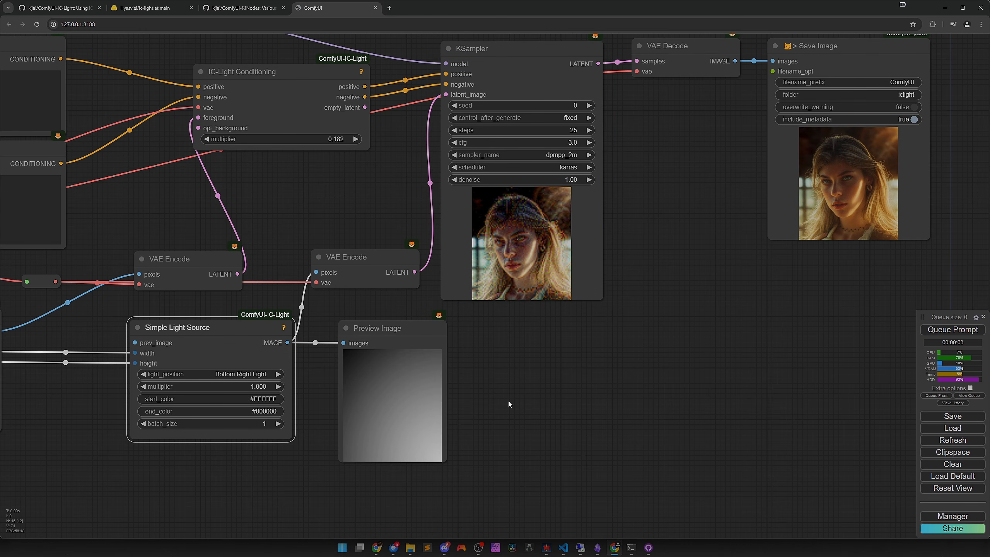
scroll(716, 327, "up", 4)
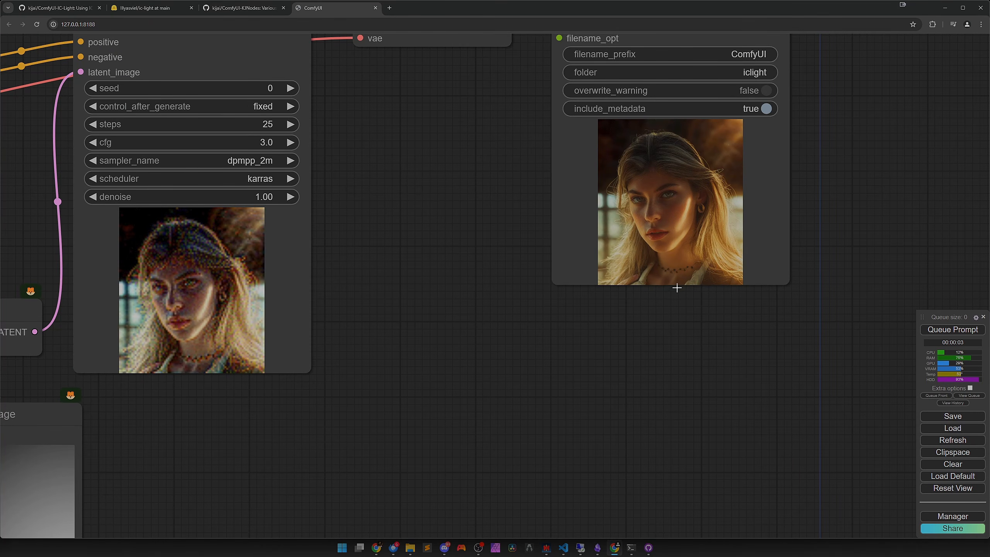
scroll(603, 346, "down", 5)
Set the Simple Light Source light_position to Top Left Light.
left_click_drag(588, 359, 859, 256)
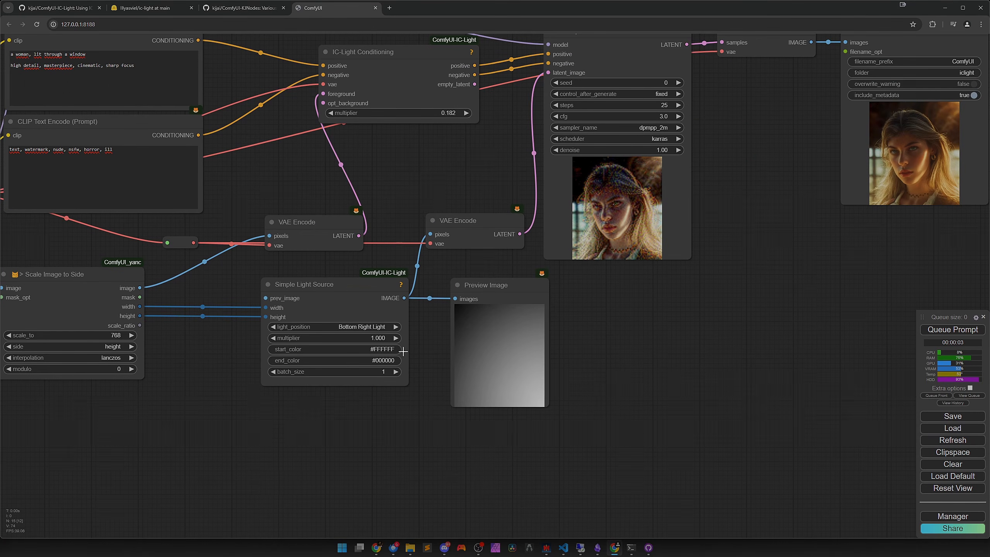
left_click(377, 326)
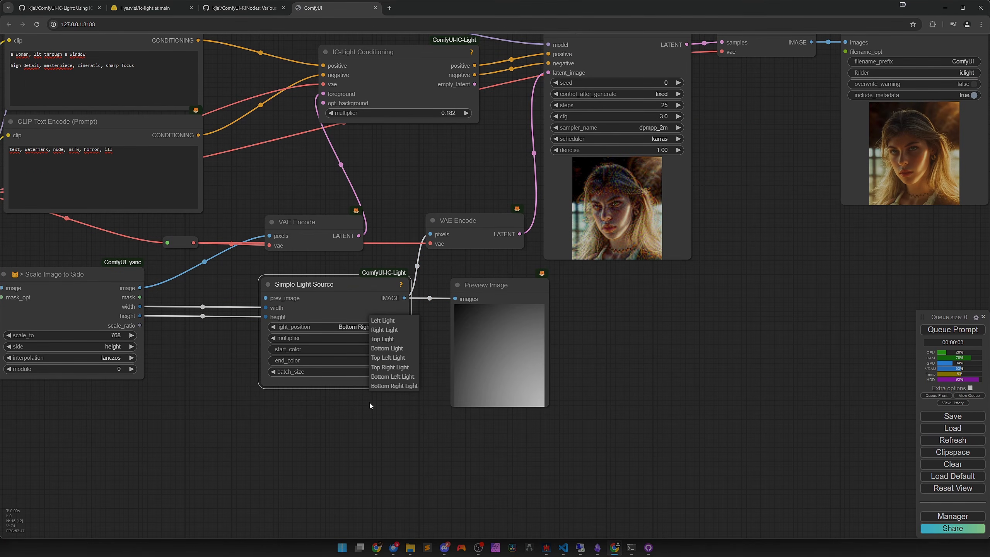
left_click(388, 358)
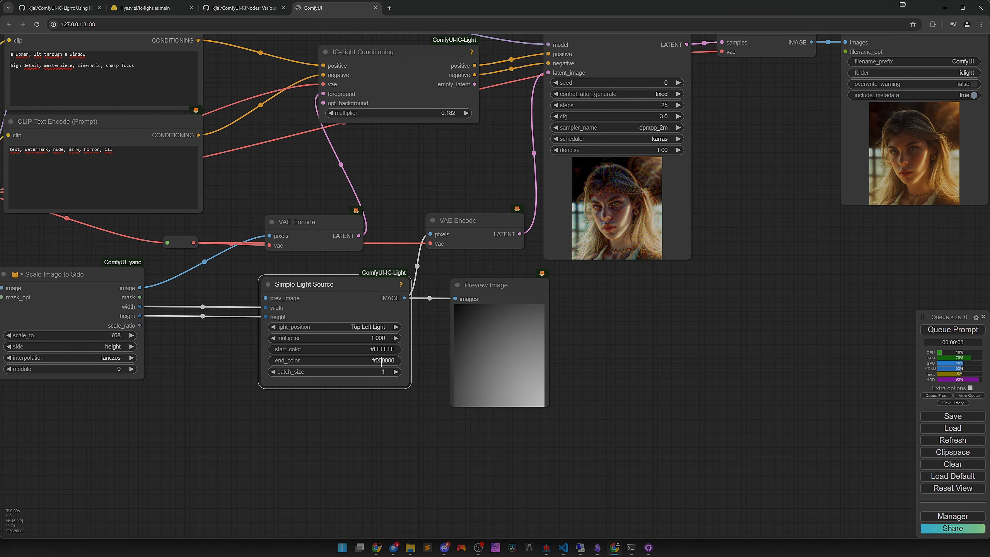
Queue the workflow with the Top Left Light source and inspect the relit portrait in Save Image.
left_click(936, 330)
left_click_drag(741, 293, 547, 370)
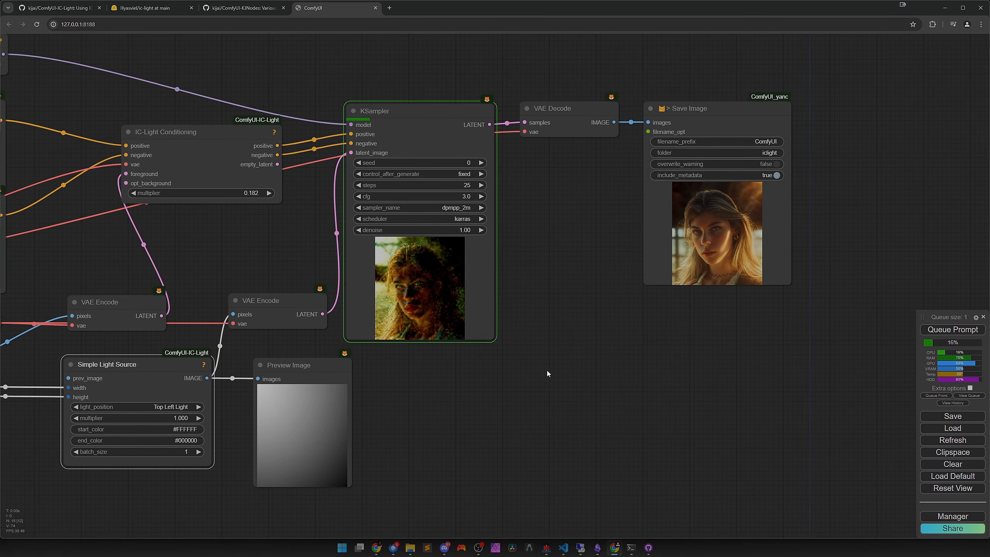
scroll(544, 371, "down", 1)
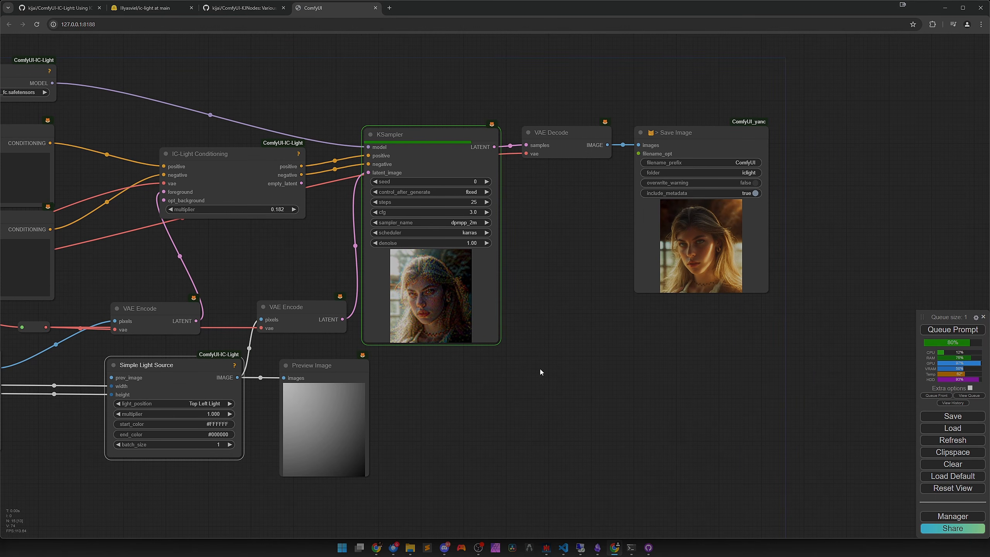
scroll(659, 291, "up", 7)
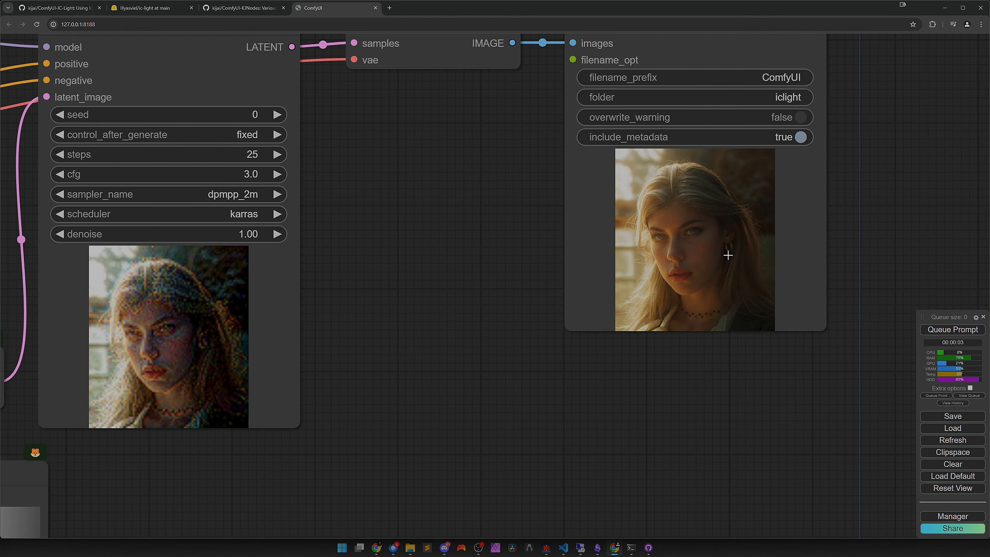
scroll(568, 371, "down", 6)
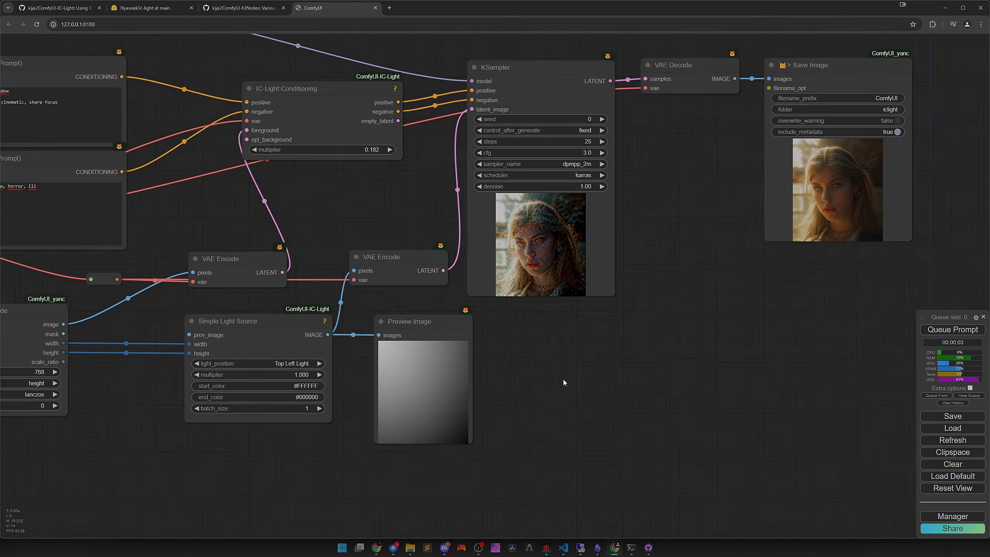
Set the Simple Light Source start_color to #FF5555.
scroll(564, 379, "down", 1)
left_click_drag(559, 386, 730, 330)
scroll(495, 390, "up", 3)
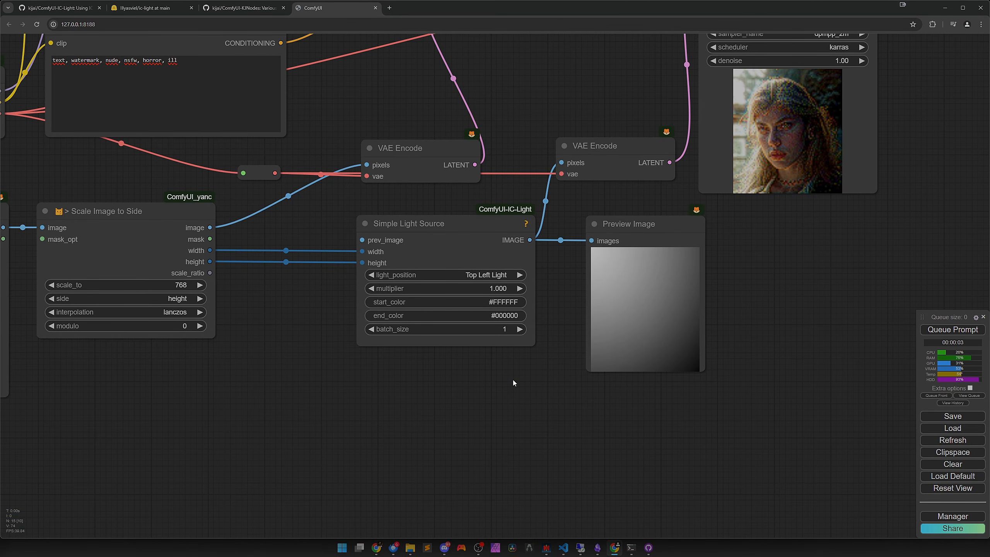
scroll(513, 379, "up", 3)
left_click(503, 287)
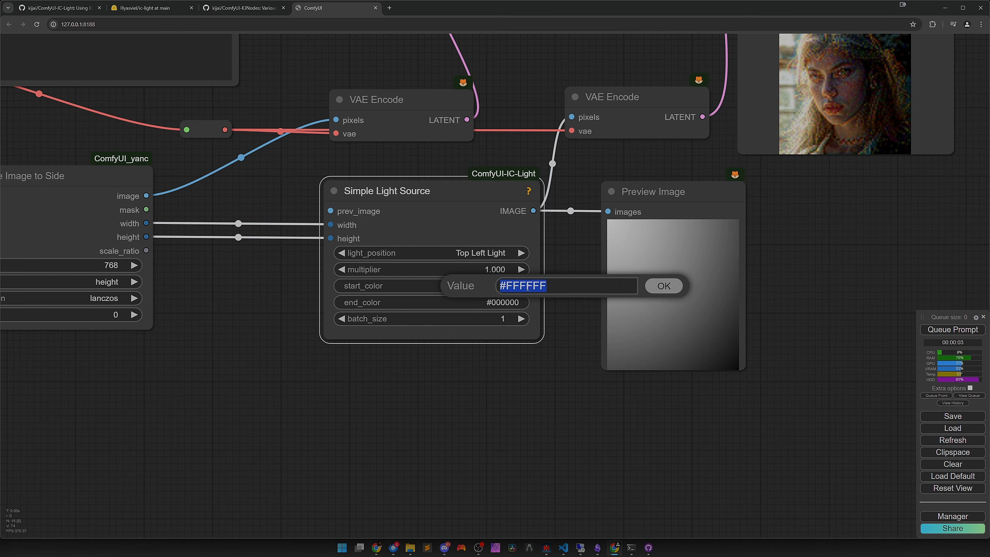
left_click_drag(546, 287, 523, 287)
type("5555")
key("Return")
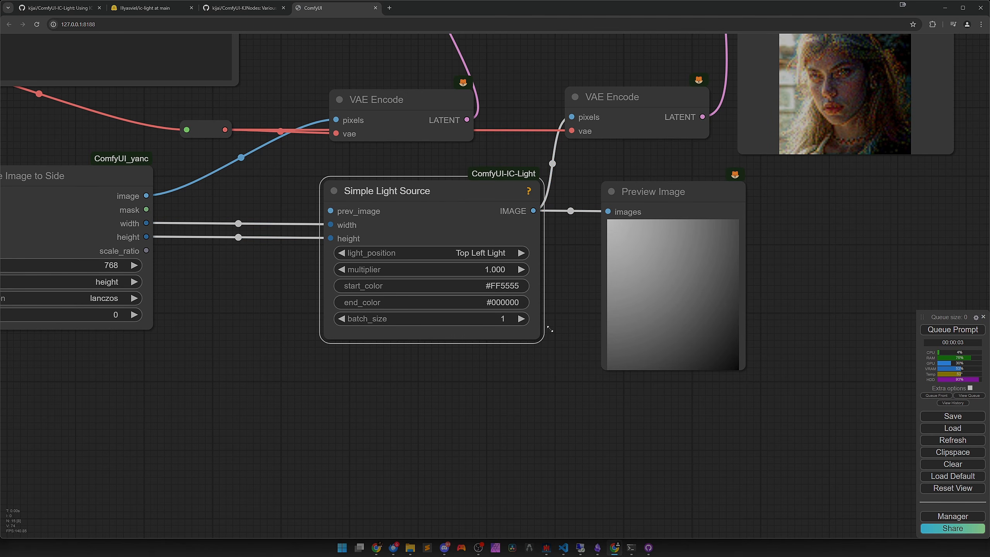
Queue the workflow with the red light source and inspect the gradient preview and the relit portrait.
left_click(943, 331)
scroll(785, 362, "down", 5)
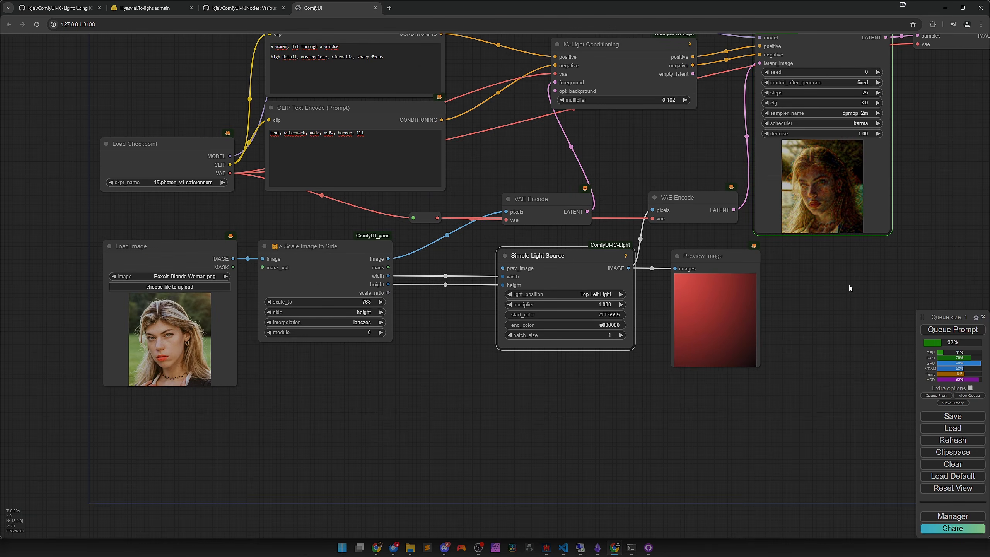
left_click_drag(850, 284, 598, 342)
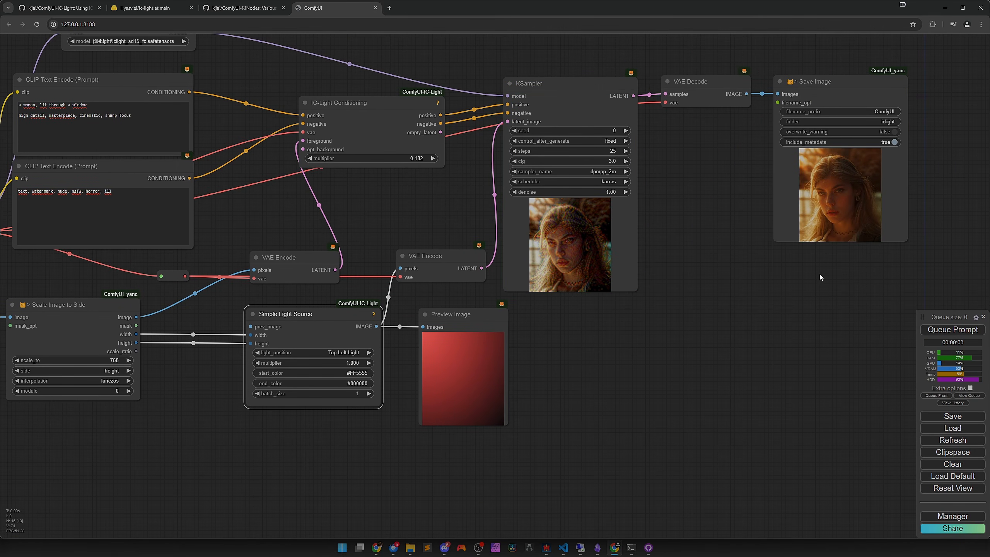
left_click_drag(820, 274, 637, 322)
scroll(639, 320, "up", 6)
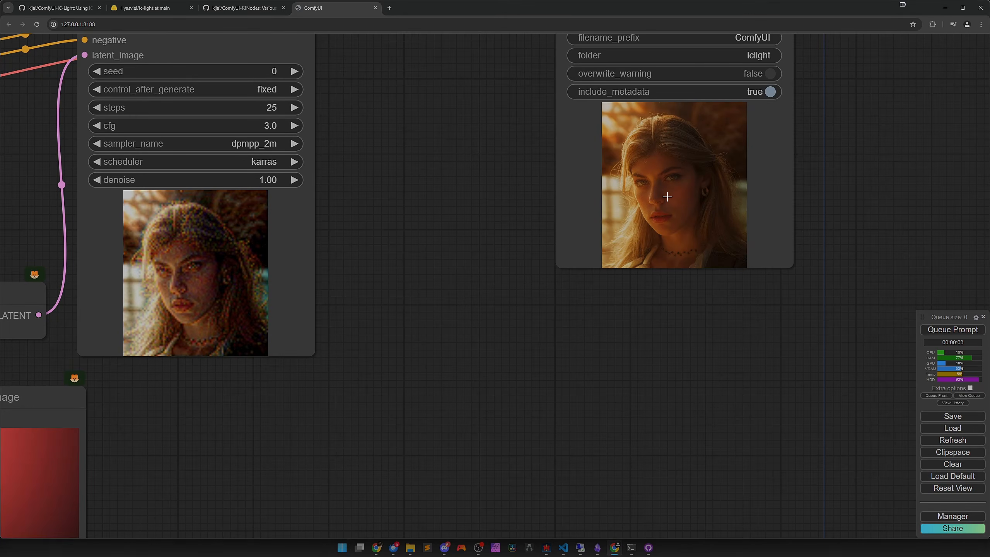
Set the Simple Light Source start_color back to #FFFFFF.
scroll(649, 233, "down", 5)
left_click_drag(507, 340, 820, 261)
left_click(445, 320)
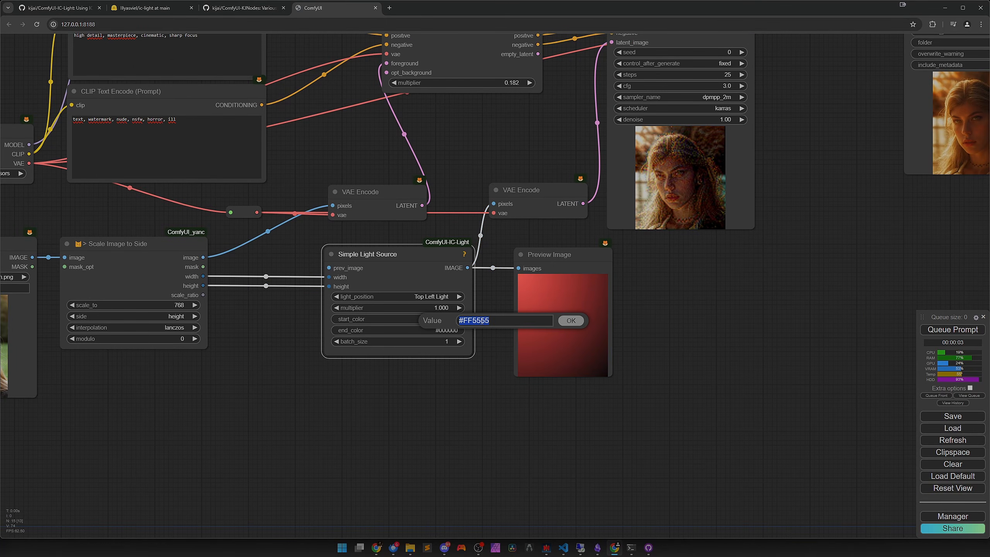
left_click(477, 320)
left_click_drag(476, 320, 508, 320)
key("BackSpace")
key("BackSpace")
key("Return")
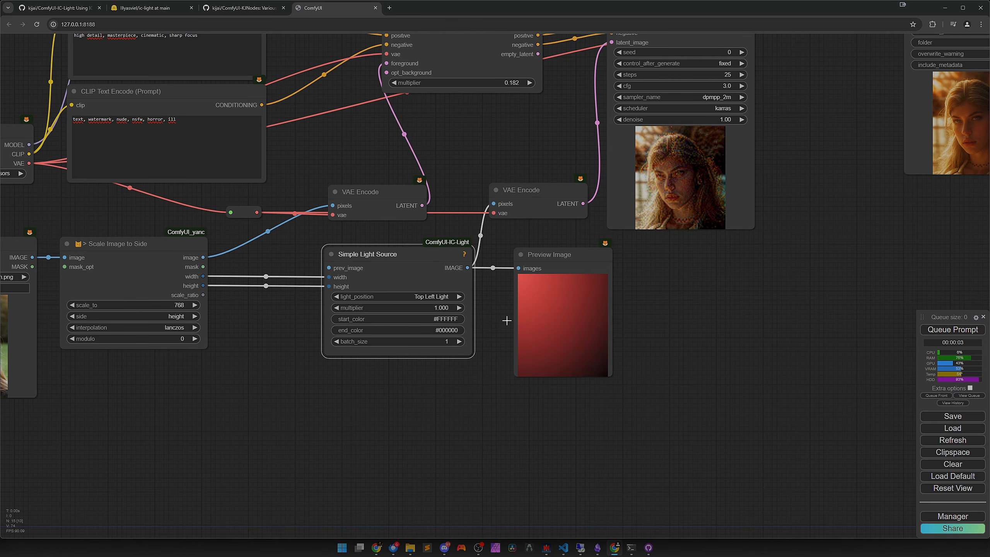
Replace "lit through a window" in the positive prompt with "disco lighting, neon lighting, cyan and pink".
scroll(462, 321, "down", 3)
left_click_drag(327, 349, 517, 442)
scroll(503, 316, "up", 4)
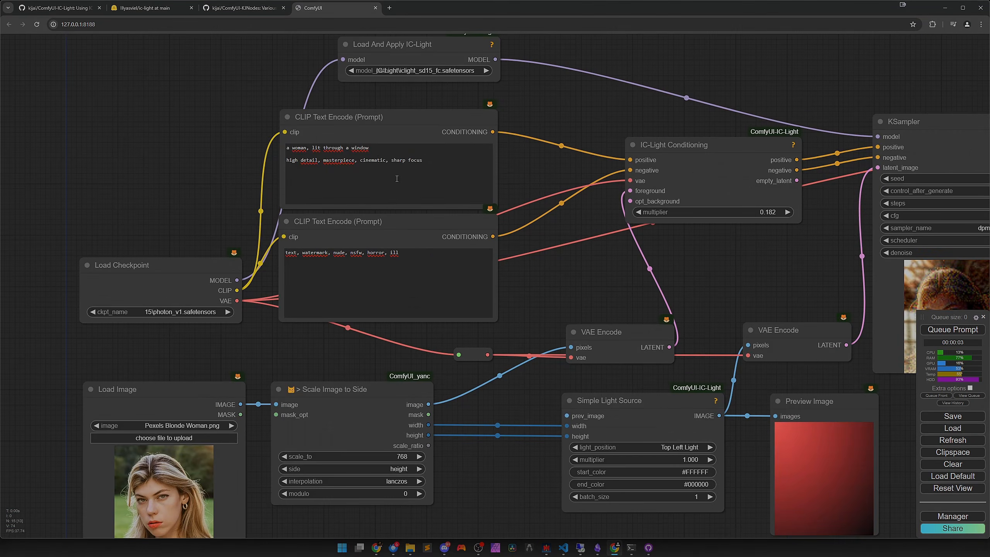
left_click_drag(369, 148, 319, 150)
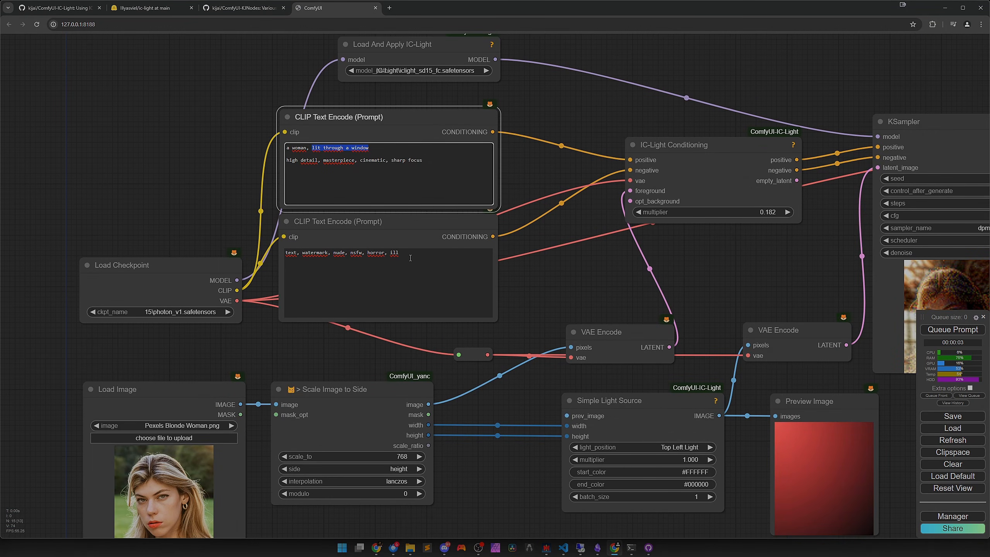
type("disco")
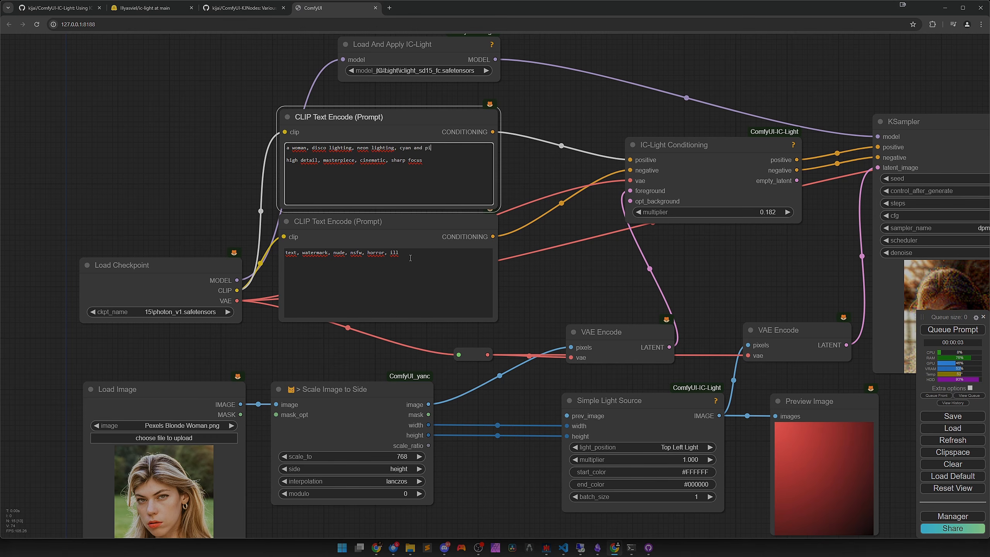
Queue the workflow with the disco lighting prompt and inspect the neon-lit portrait in Save Image.
left_click(938, 331)
scroll(800, 299, "down", 4)
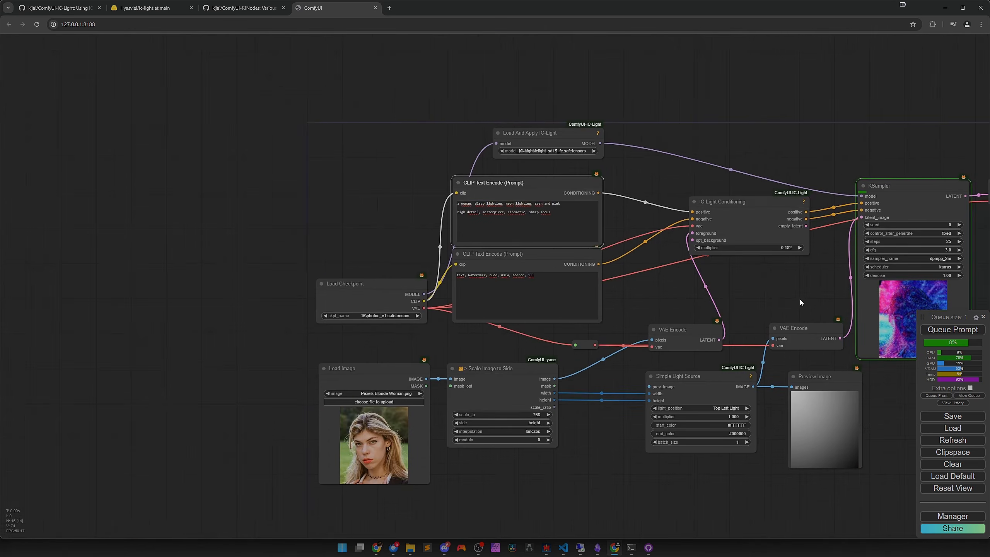
left_click_drag(800, 299, 294, 285)
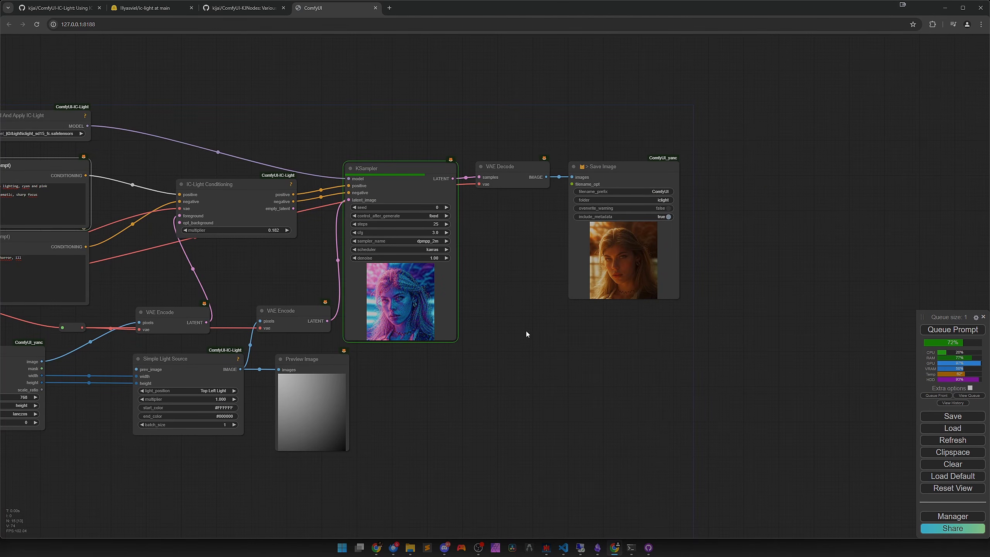
scroll(598, 316, "up", 3)
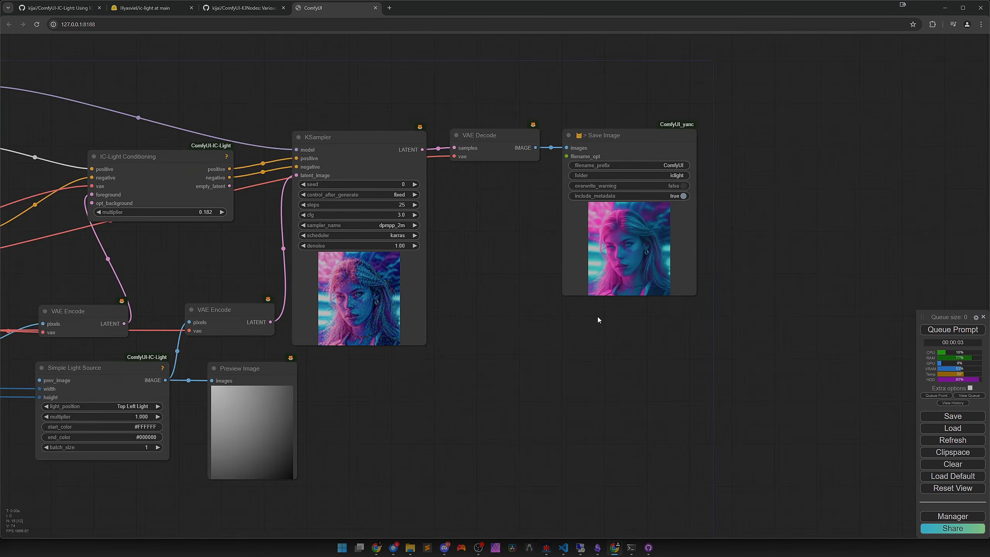
scroll(598, 292, "up", 2)
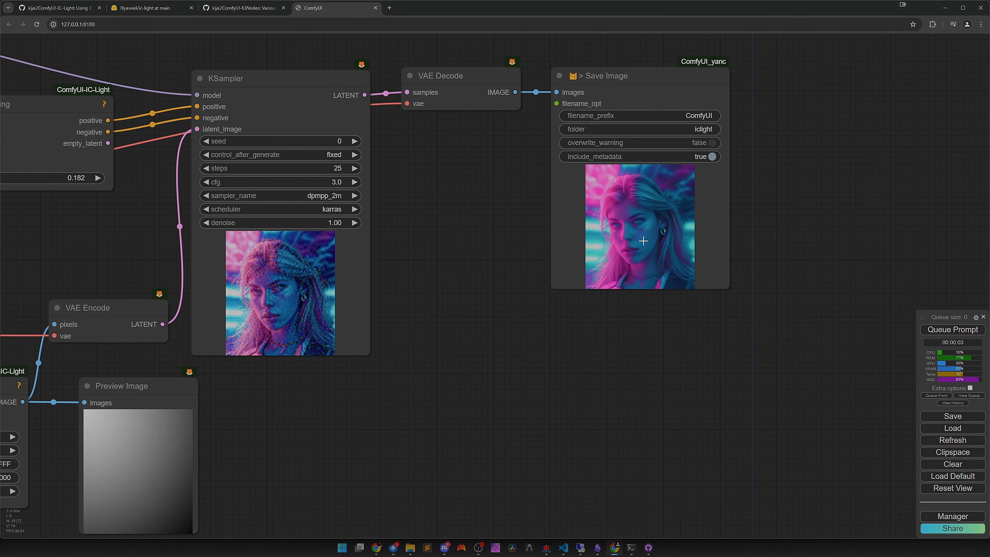
scroll(550, 333, "down", 6)
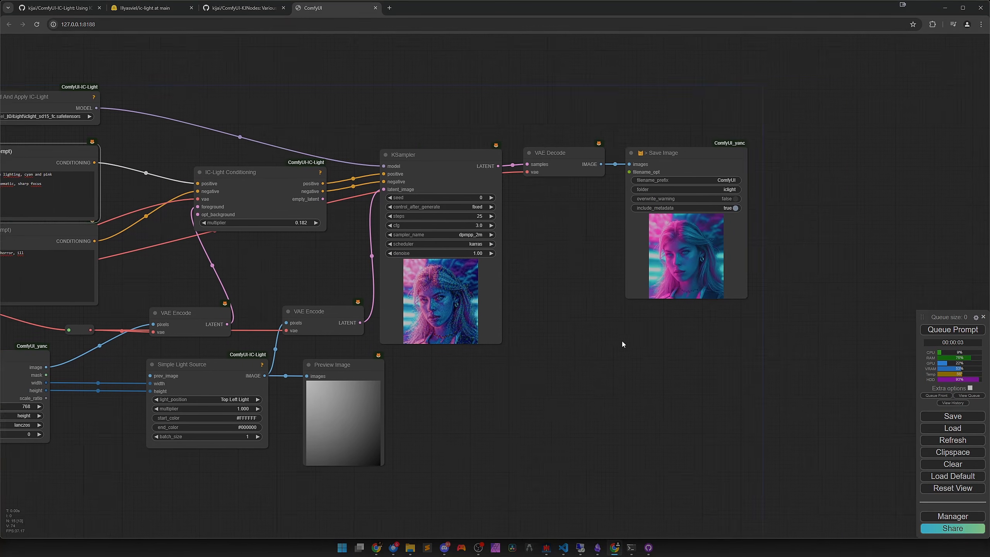
Change the lighting description in the positive prompt back to "lit through a window".
left_click_drag(661, 347, 734, 354)
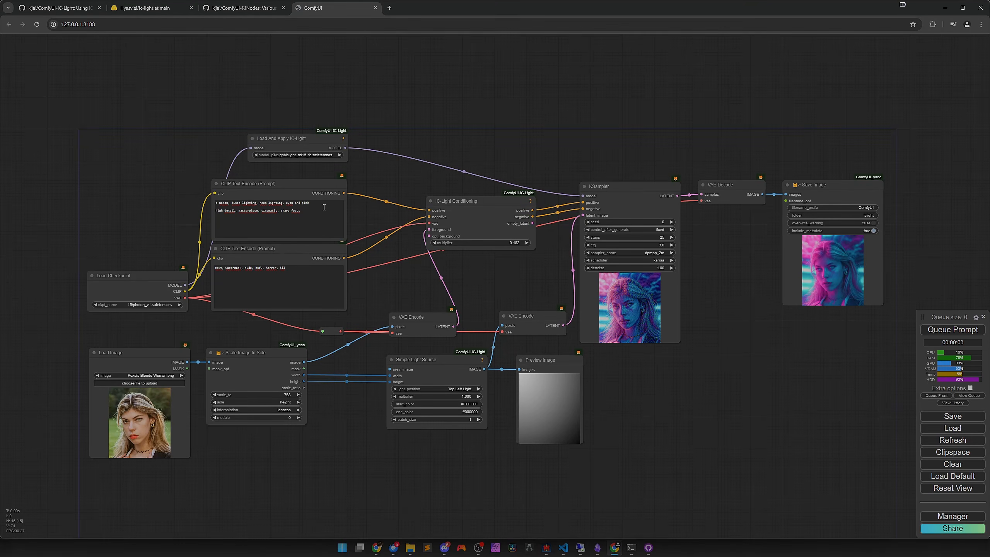
scroll(348, 221, "up", 5)
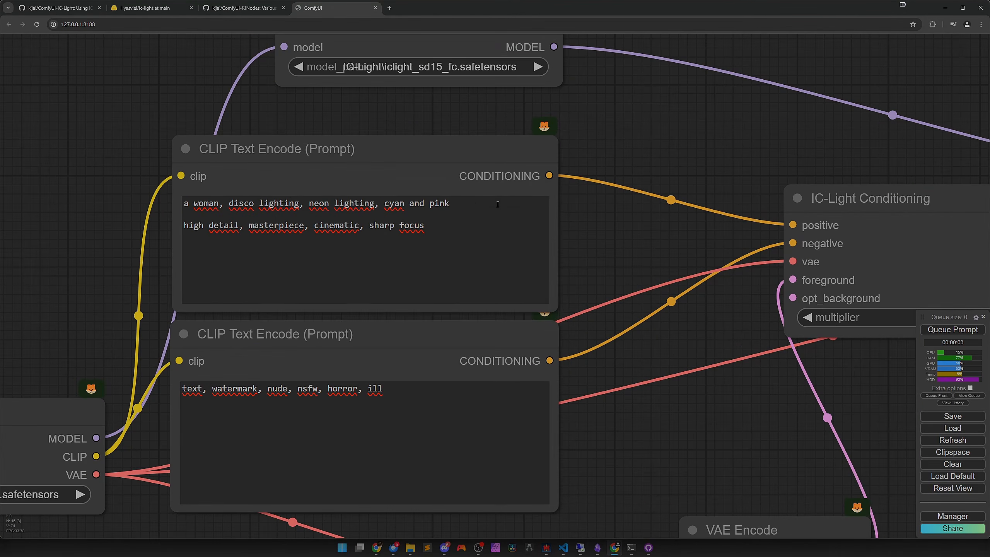
left_click(449, 199)
left_click_drag(450, 199, 231, 203)
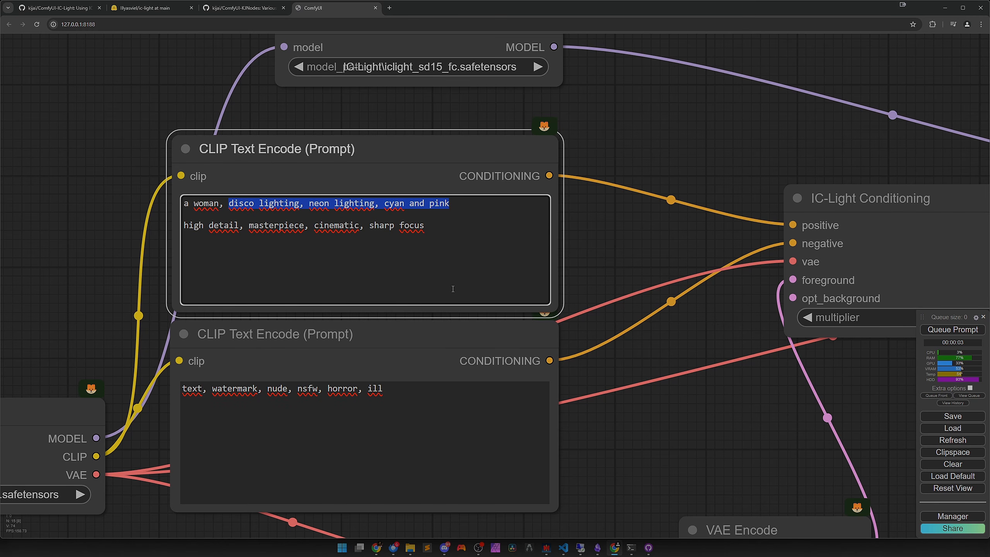
key("BackSpace")
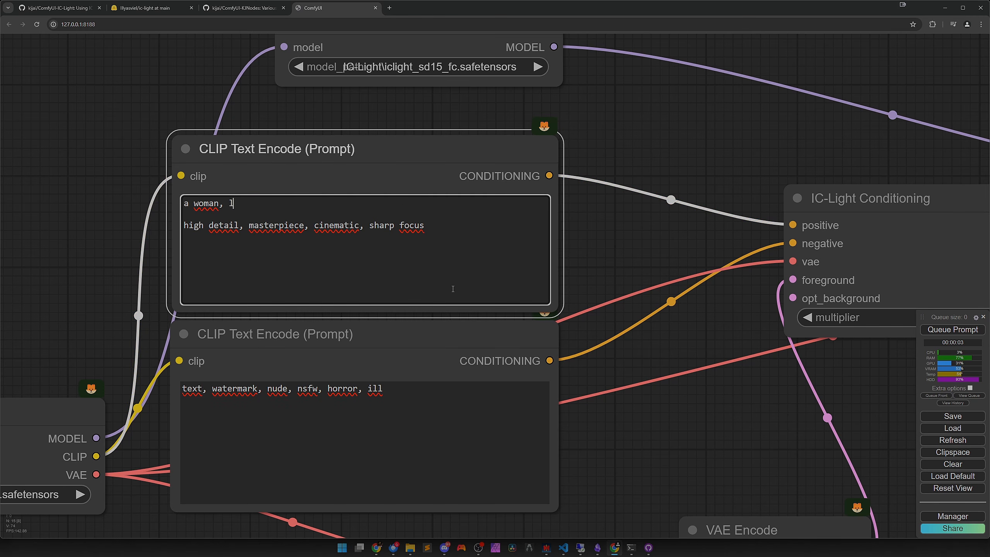
type("lit thoru")
type("ough a")
type("window")
Queue the workflow with the window lighting prompt and view the whole graph with the new portrait.
scroll(717, 392, "down", 6)
left_click(946, 328)
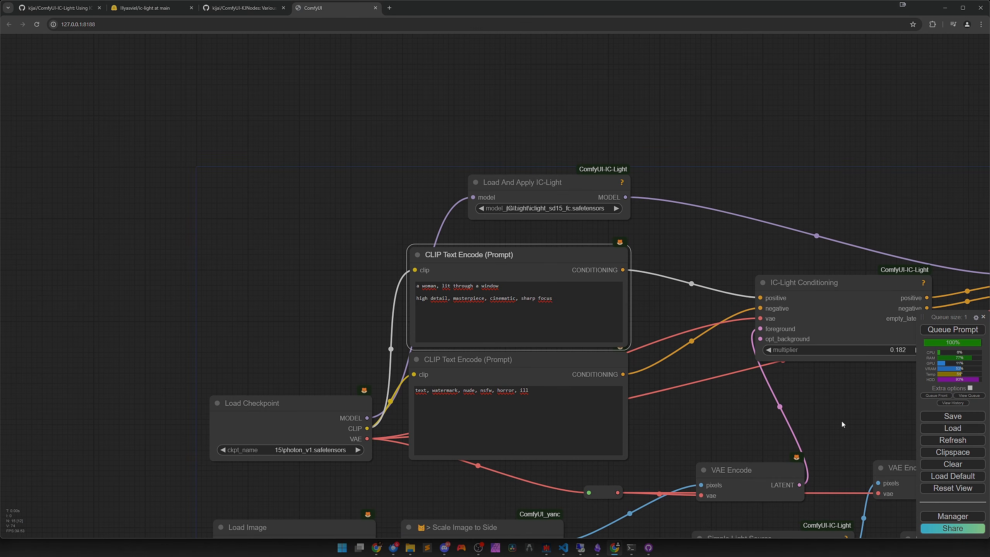
left_click_drag(714, 393, 406, 288)
scroll(405, 288, "down", 4)
left_click_drag(731, 427, 690, 383)
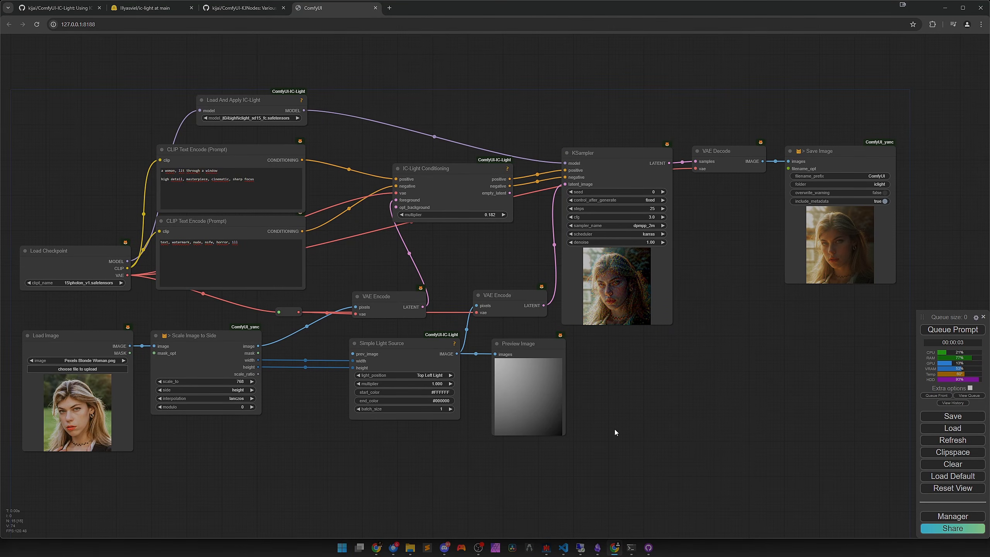
Delete the Simple Light Source node and the Preview Image node that shows its gradient.
left_click_drag(615, 429, 680, 345)
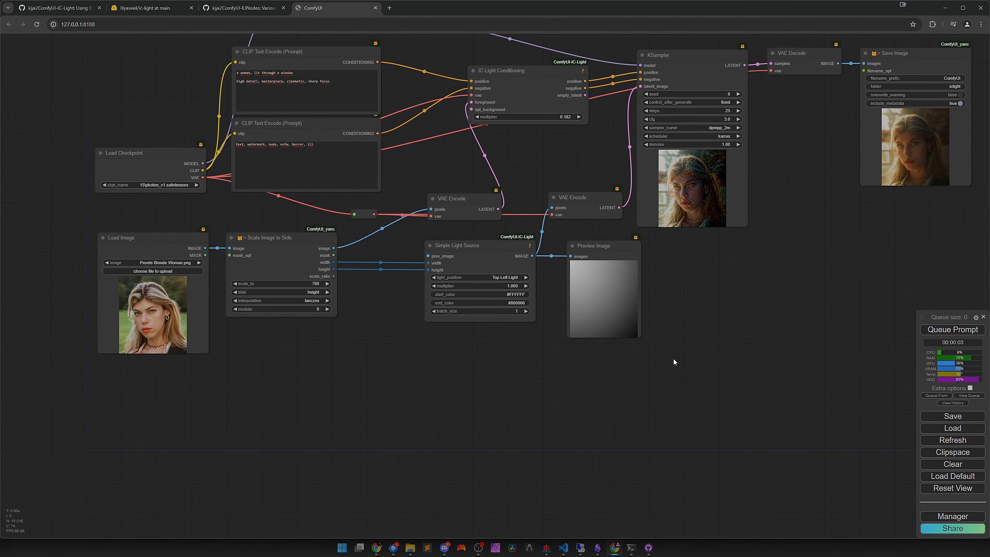
scroll(541, 360, "up", 3)
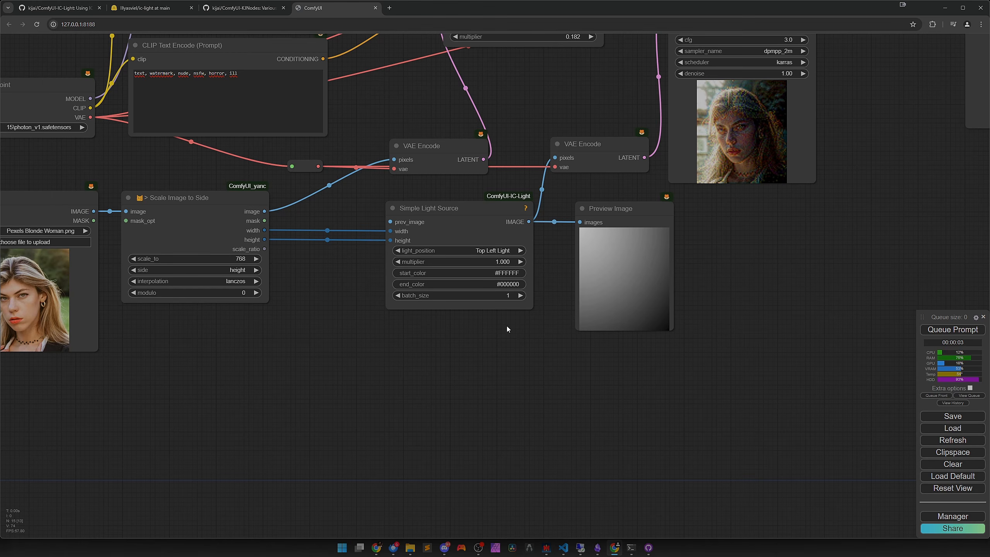
scroll(506, 333, "down", 3)
left_click(498, 279)
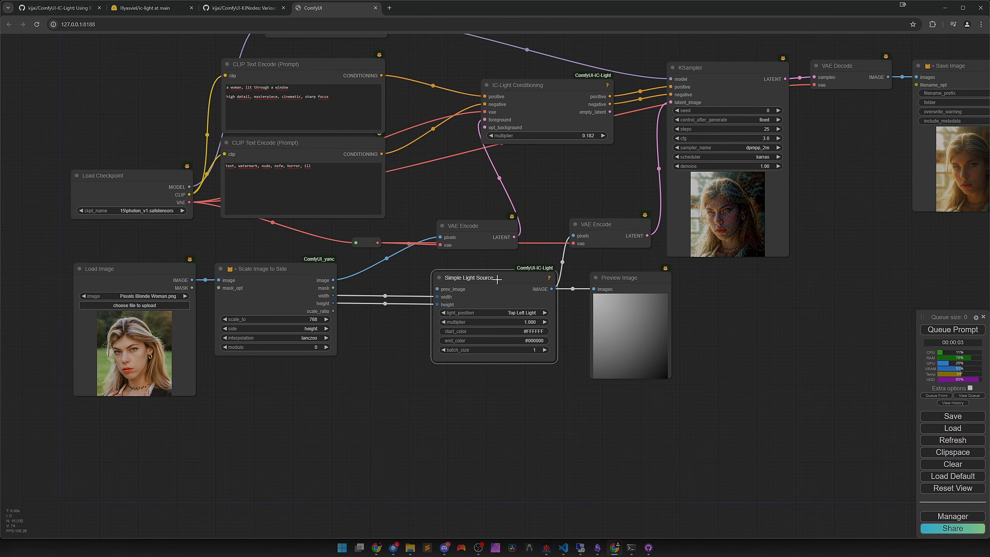
key("Delete")
left_click(603, 340)
key("Delete")
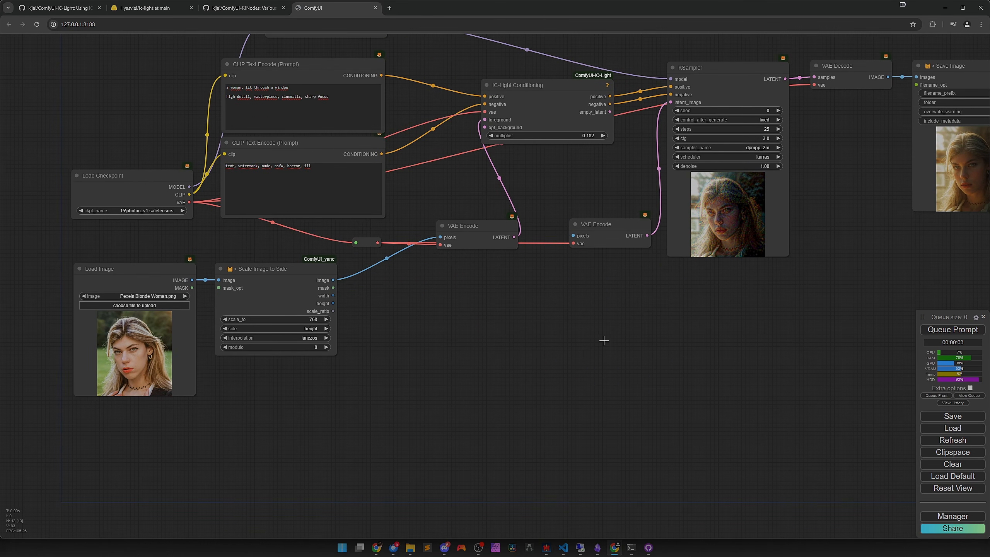
Open the Load Image portrait in the mask editor, thicken the brush, mask its upper-left and lower-right areas, and save the mask to the node.
left_click_drag(407, 337, 560, 322)
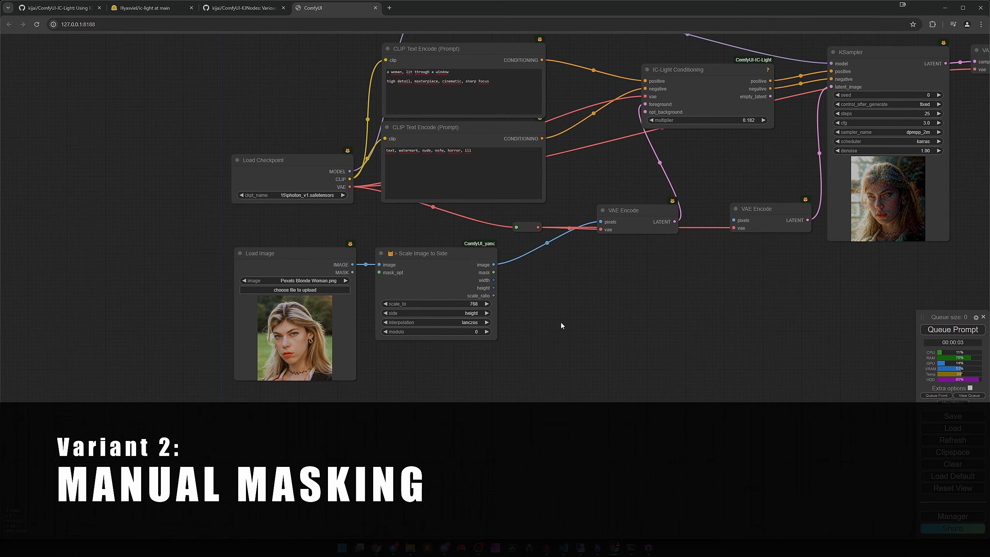
right_click(298, 337)
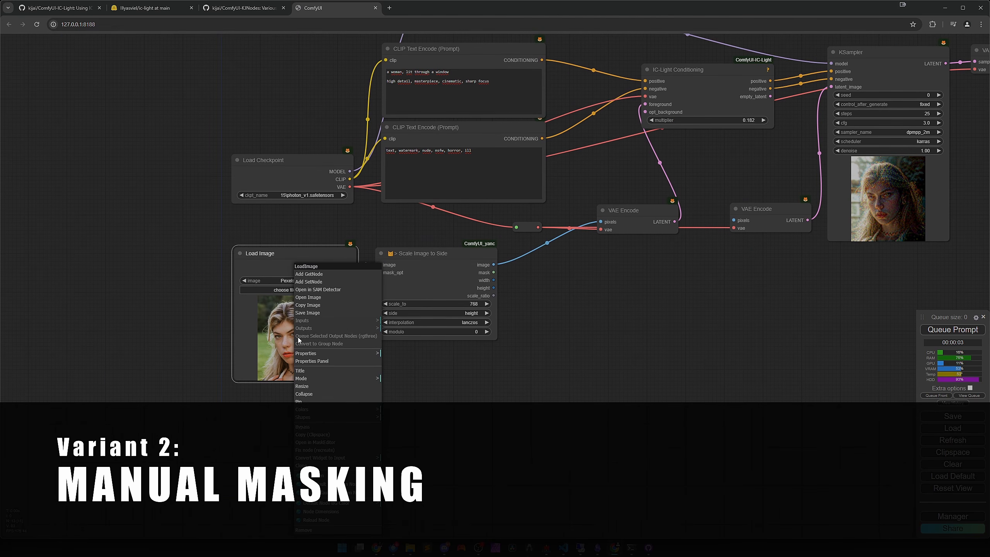
left_click(317, 442)
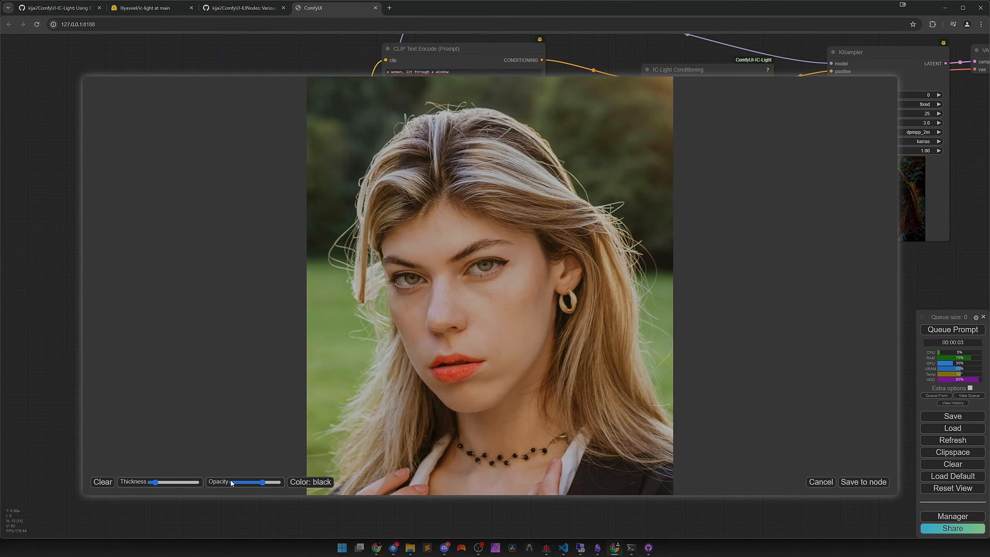
left_click_drag(157, 482, 212, 482)
mouse_move(338, 100)
left_mouse_down()
mouse_move(337, 113)
mouse_move(385, 92)
mouse_move(344, 175)
mouse_move(318, 162)
mouse_move(435, 113)
mouse_move(323, 324)
mouse_move(316, 310)
mouse_move(456, 118)
mouse_move(350, 313)
mouse_move(393, 263)
mouse_move(484, 89)
mouse_move(303, 455)
mouse_move(313, 456)
mouse_move(367, 311)
left_mouse_up()
mouse_move(654, 346)
left_mouse_down()
mouse_move(578, 458)
mouse_move(618, 479)
mouse_move(657, 448)
mouse_move(678, 313)
mouse_move(598, 439)
mouse_move(533, 513)
mouse_move(682, 274)
mouse_move(581, 410)
left_mouse_up()
left_click(863, 482)
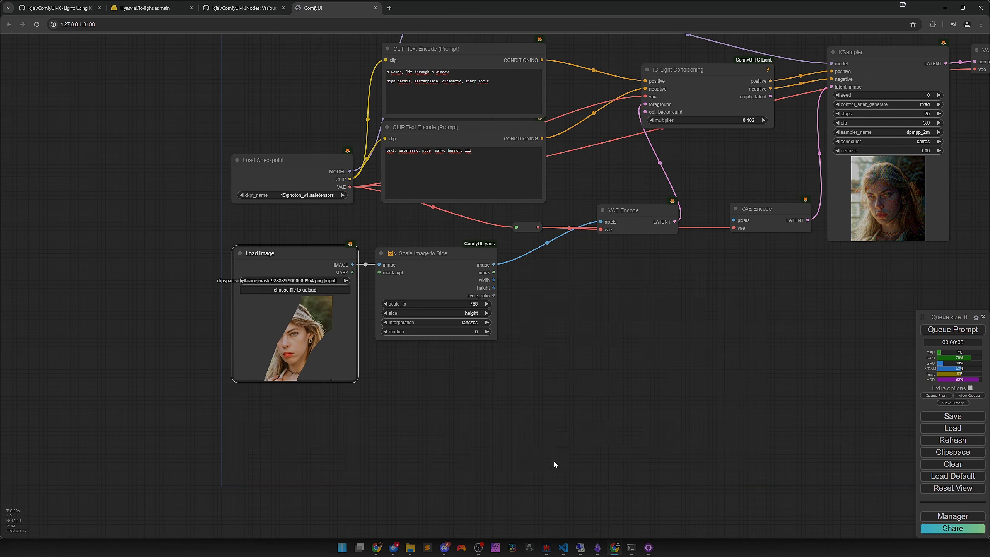
scroll(434, 373, "up", 2)
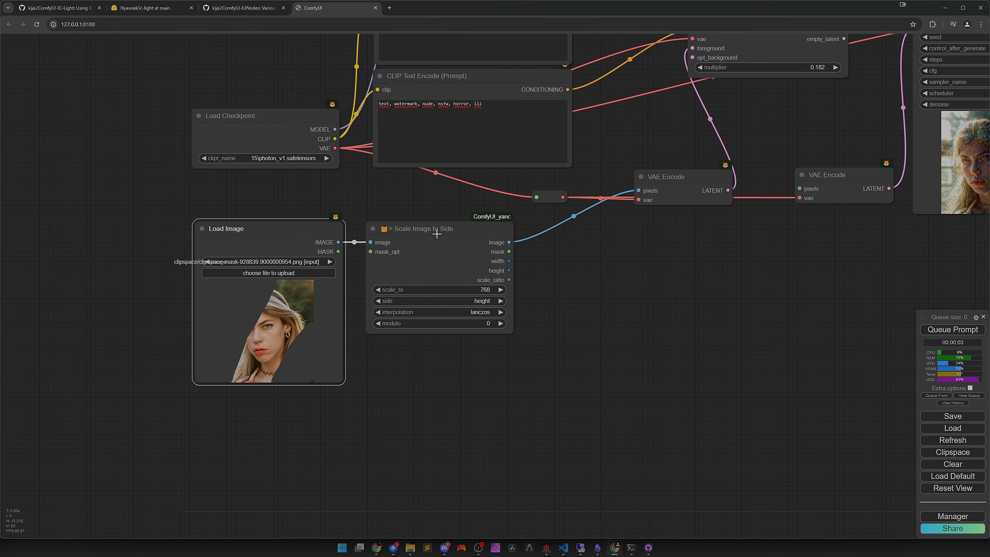
Route the Load Image mask through Scale Image to Side and a new Convert Mask to Image node into the second VAE Encode's pixels.
left_click_drag(331, 251, 370, 252)
left_click_drag(519, 271, 323, 284)
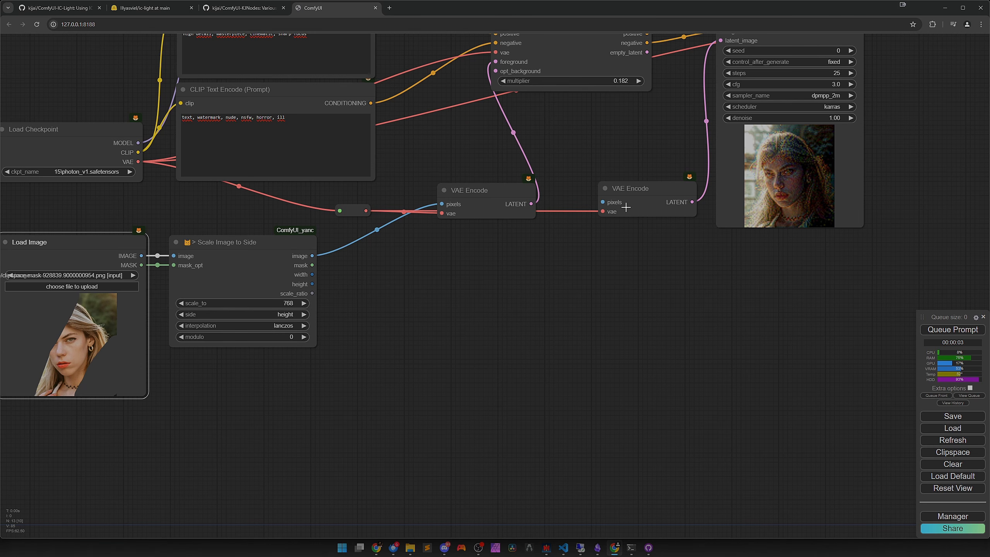
double_click(466, 302)
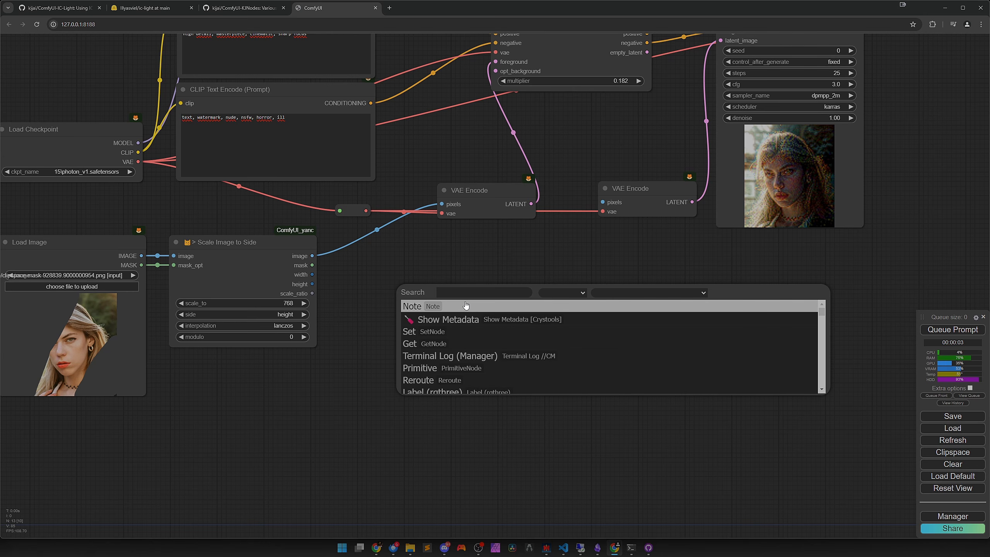
type("maskt")
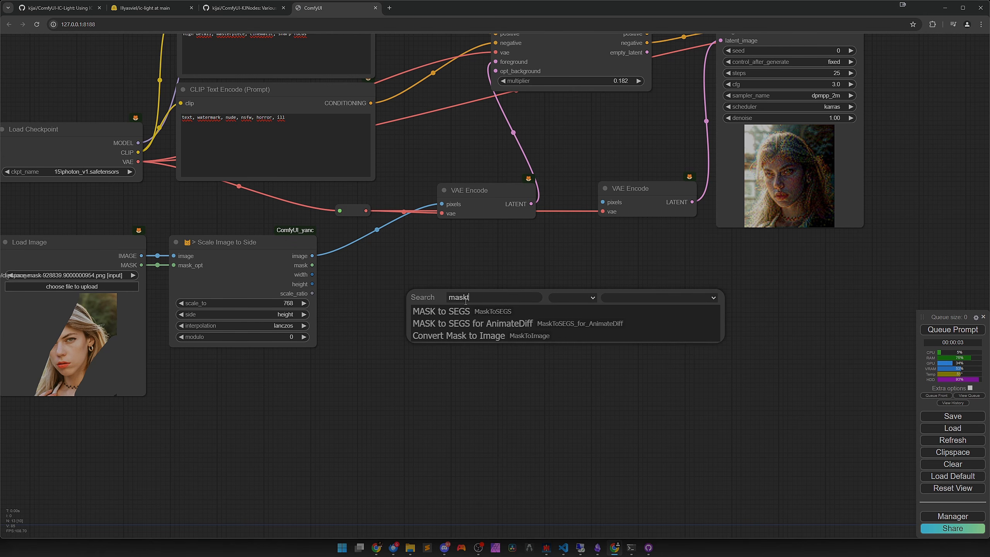
left_click(474, 334)
left_click_drag(312, 265, 470, 308)
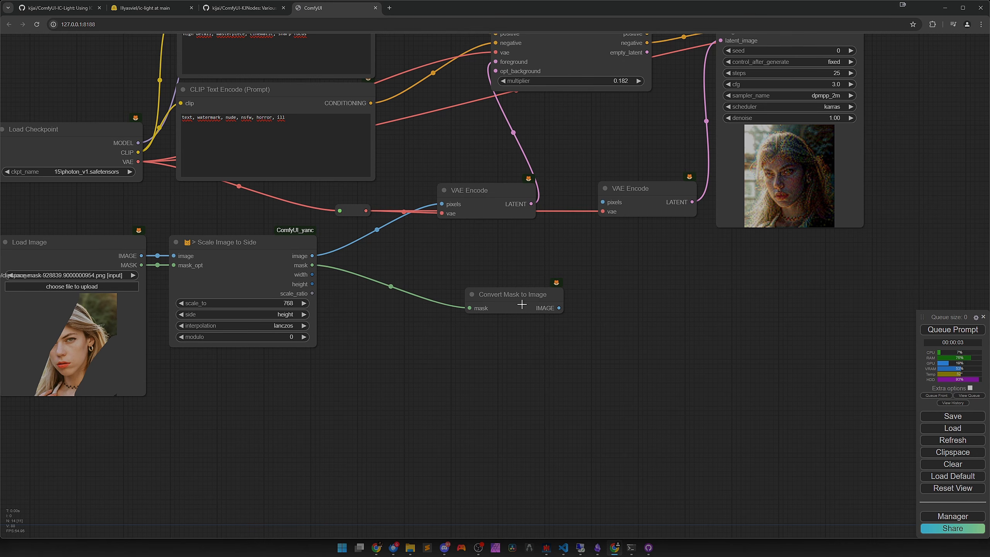
left_click_drag(559, 308, 607, 207)
left_click_drag(526, 300, 498, 260)
Queue the workflow with the hand-painted mask as the light source and inspect the saved portrait.
left_click(953, 330)
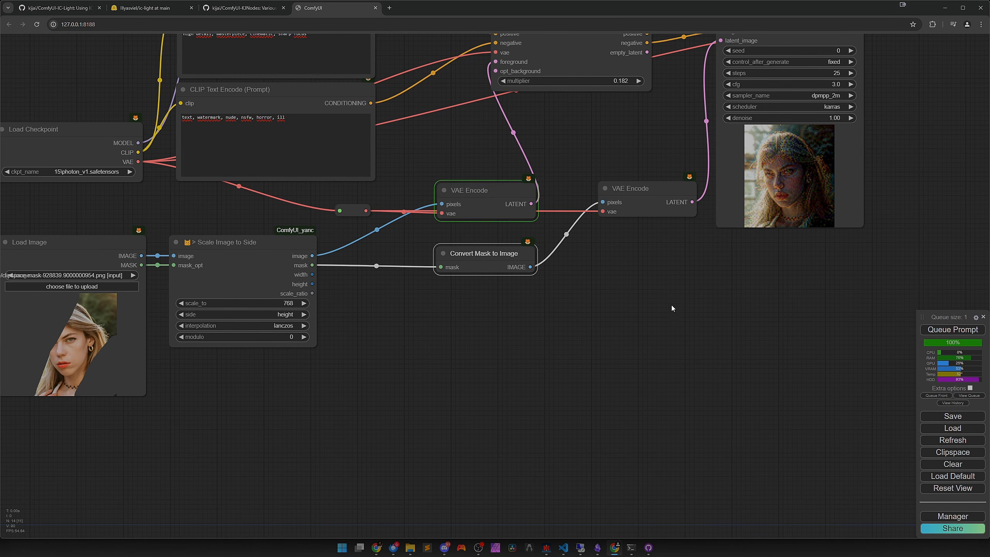
scroll(622, 311, "down", 3)
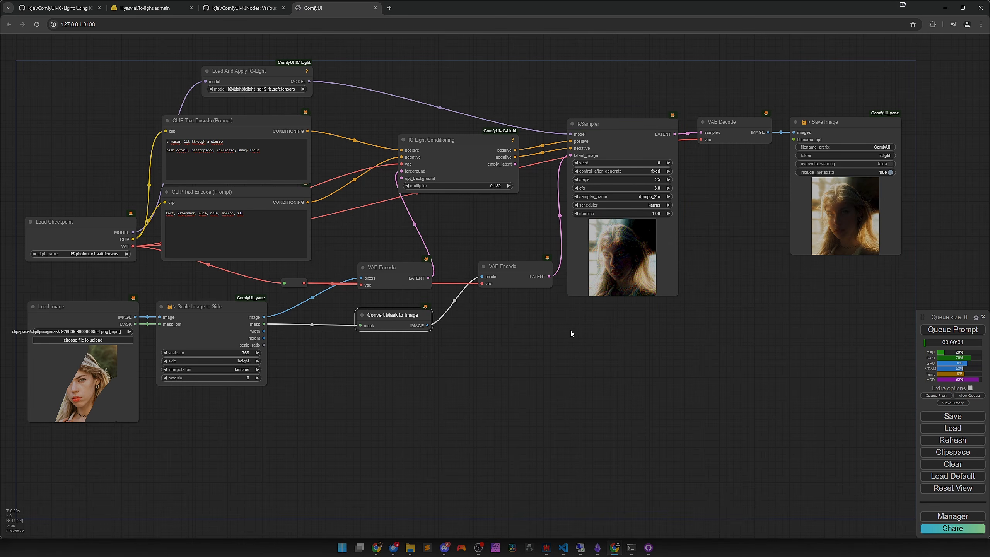
scroll(784, 289, "up", 5)
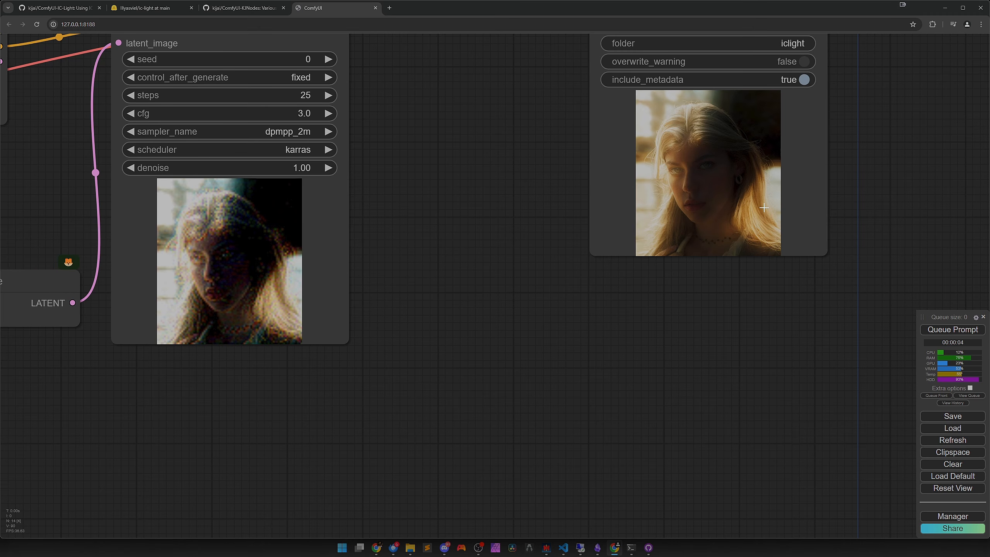
scroll(600, 311, "down", 5)
Add a Mask Blur node from ComfyUI Essentials beneath the Convert Mask to Image node.
left_click_drag(437, 380, 784, 296)
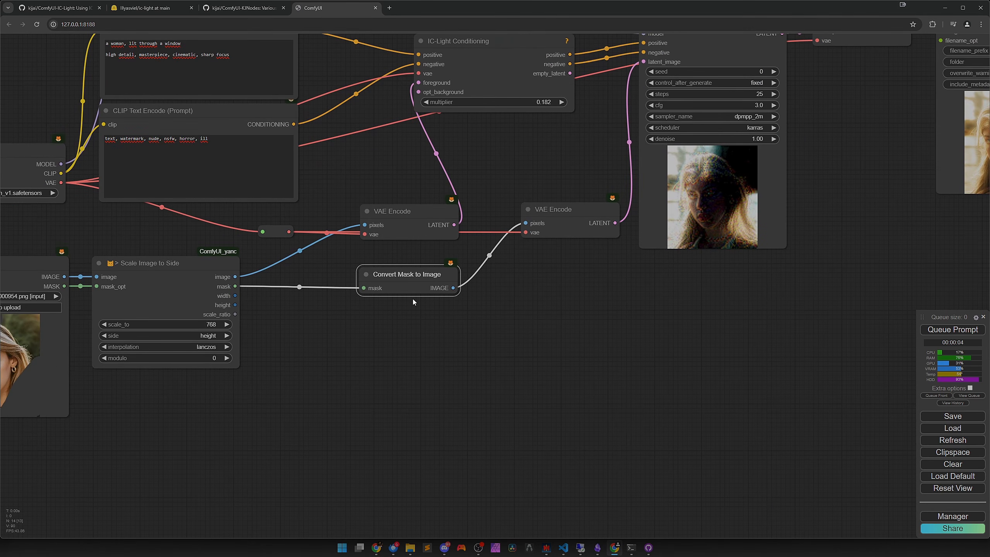
left_click_drag(402, 338, 424, 321)
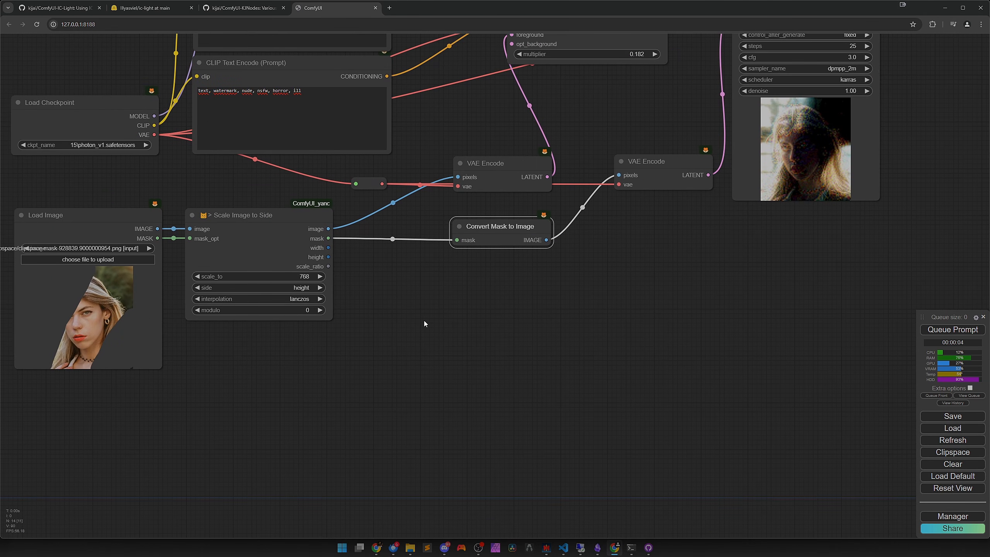
double_click(424, 320)
type("blur")
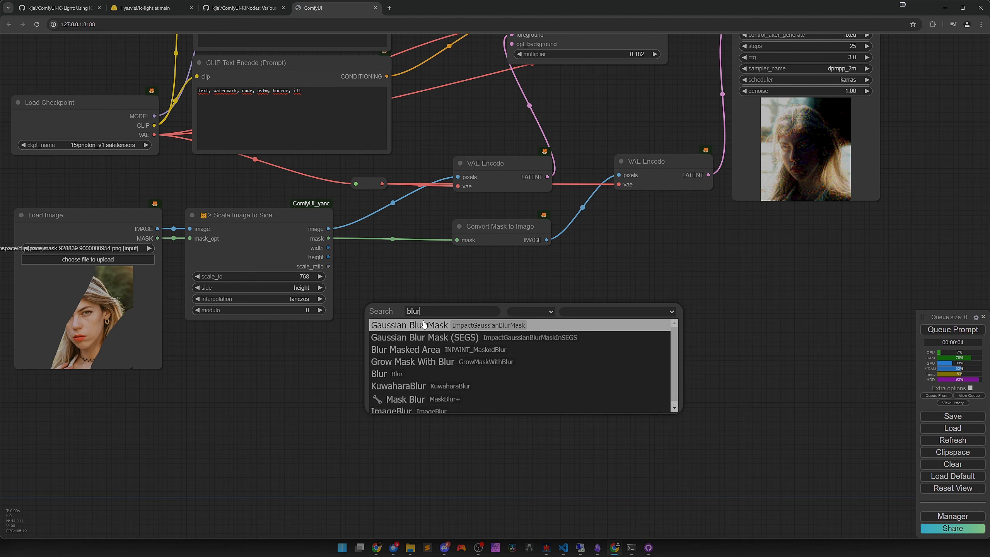
key("Down")
key("Down")
key("Down")
key("Down")
key("Down")
key("Down")
key("Return")
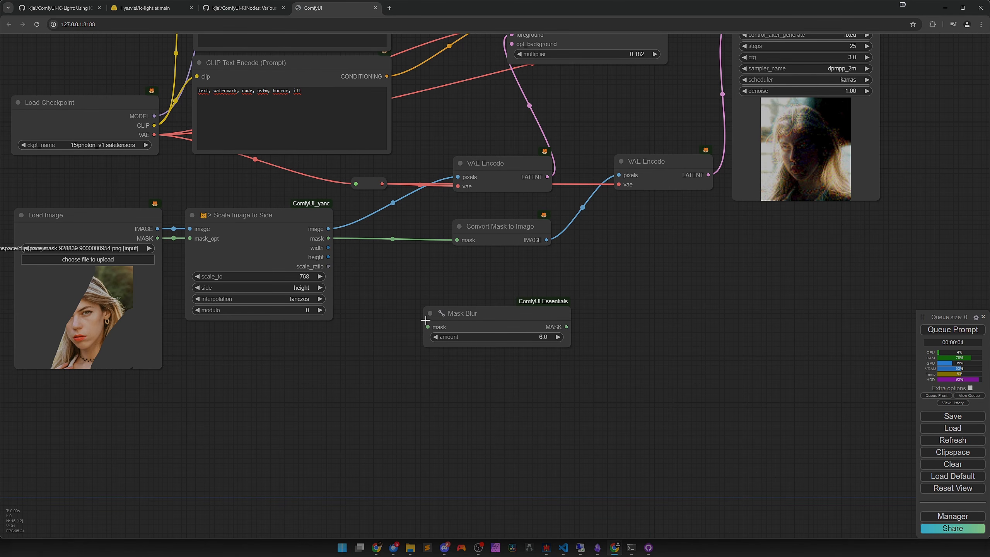
Narrow the Mask Blur node and wire it between Scale Image to Side's mask output and Convert Mask to Image.
left_click_drag(571, 345, 527, 345)
left_click_drag(470, 321, 420, 307)
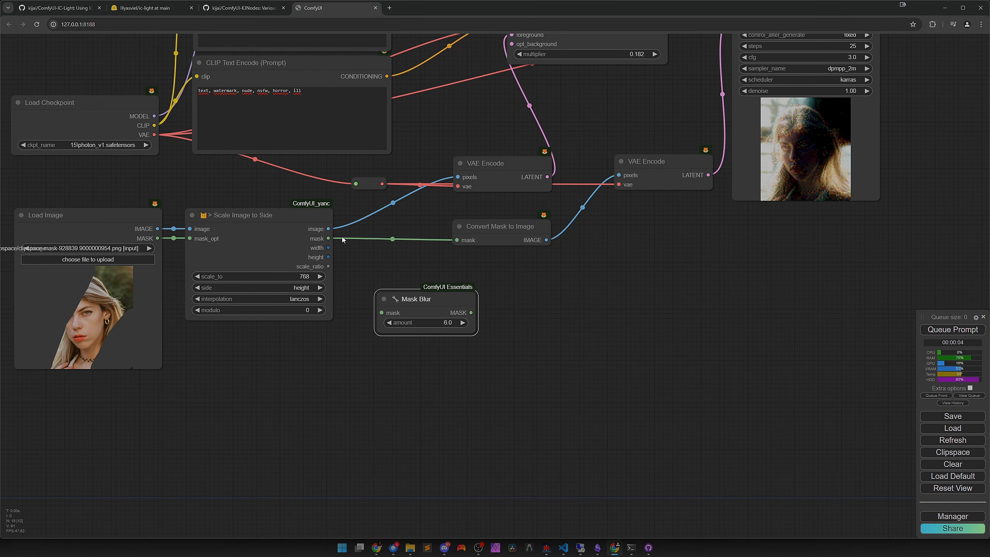
left_click_drag(329, 238, 381, 313)
left_click_drag(471, 312, 457, 239)
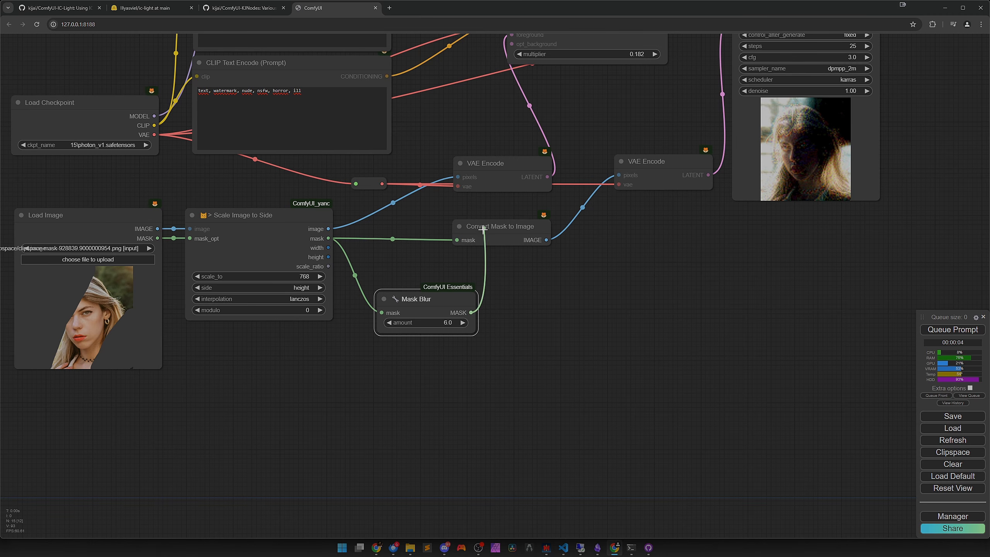
Reposition the Mask Blur node and add a Mask Preview node fed by its mask output.
left_click_drag(420, 298, 519, 317)
left_click(538, 333)
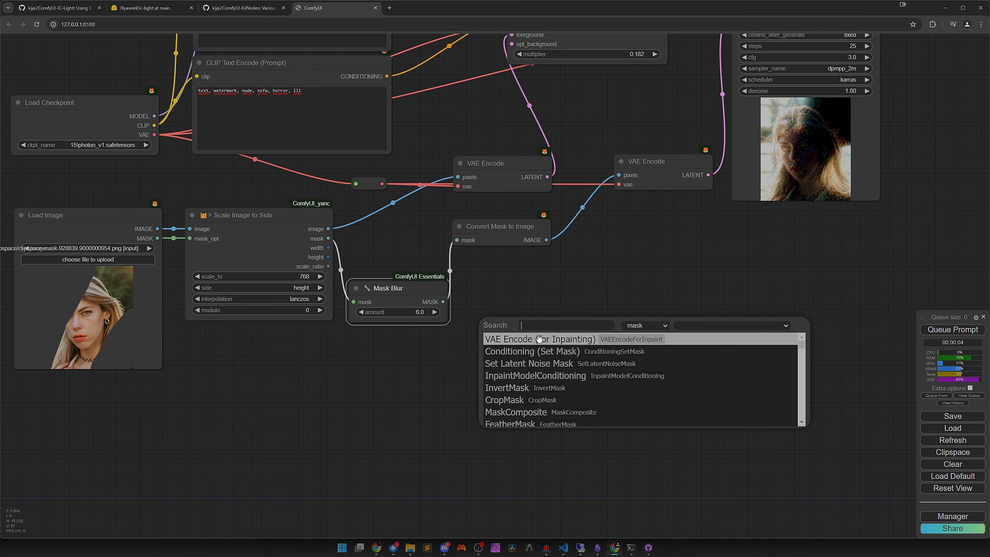
type("preview")
left_click(534, 347)
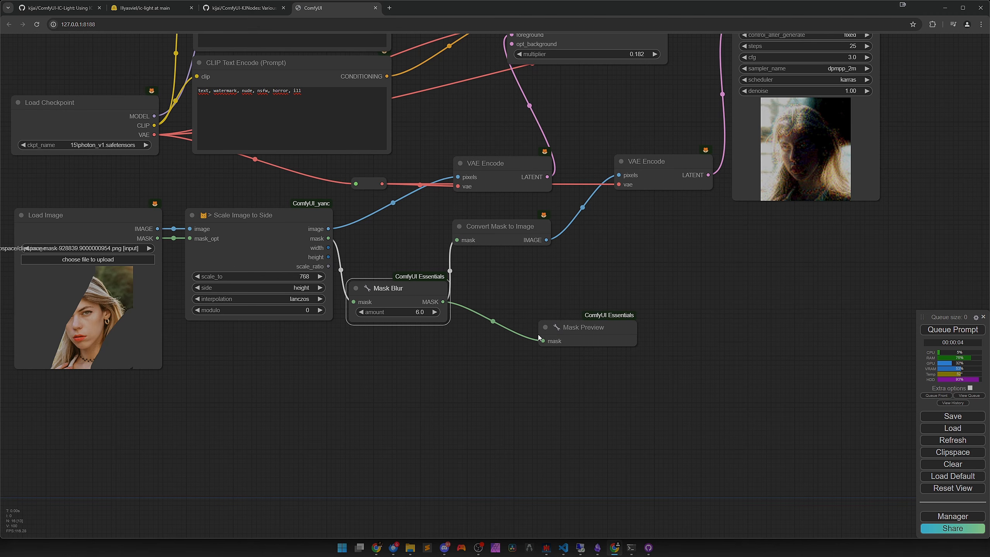
Set the Mask Blur amount to 20, queue the workflow, and check the mask preview and the relit portrait.
left_click(411, 312)
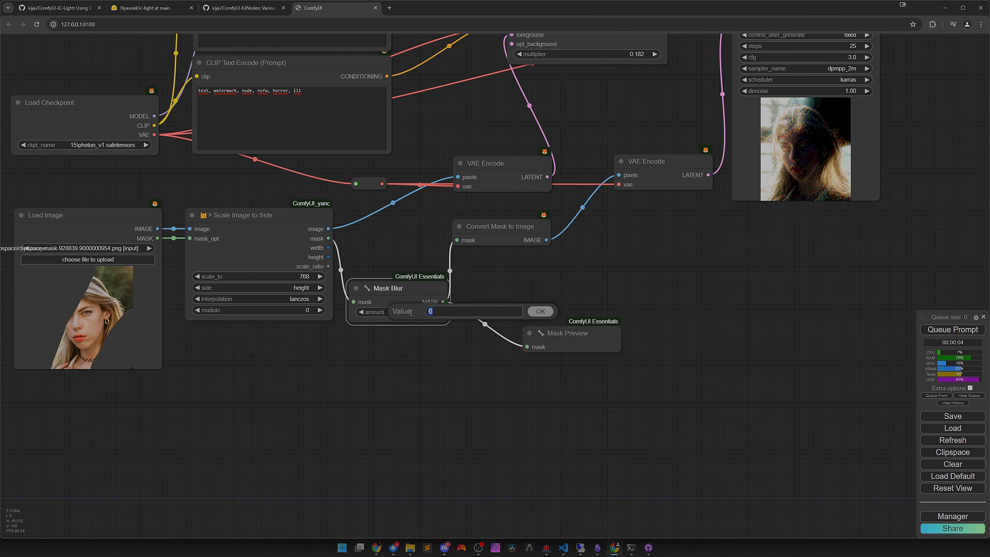
type("20")
key("Return")
left_click(953, 330)
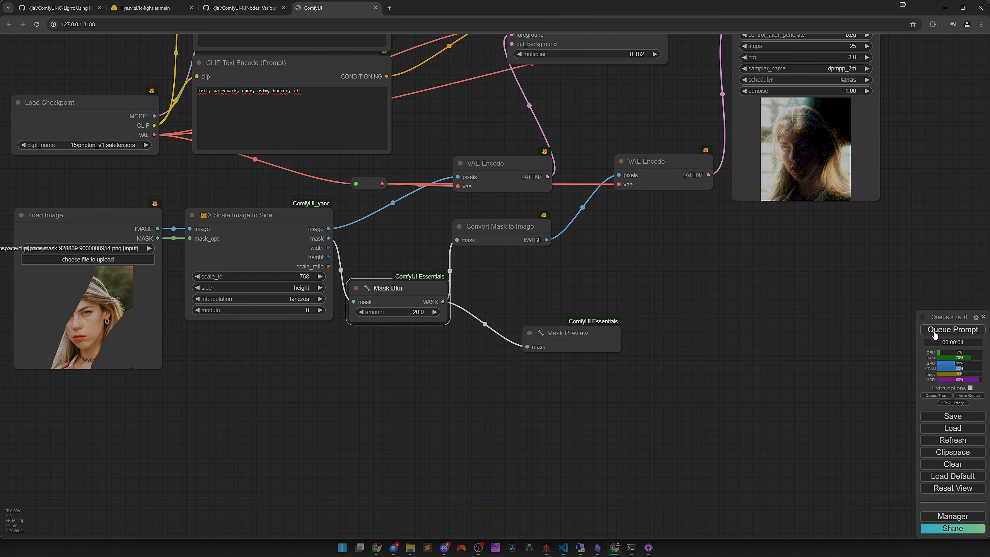
scroll(659, 313, "down", 3)
left_click_drag(711, 280, 530, 355)
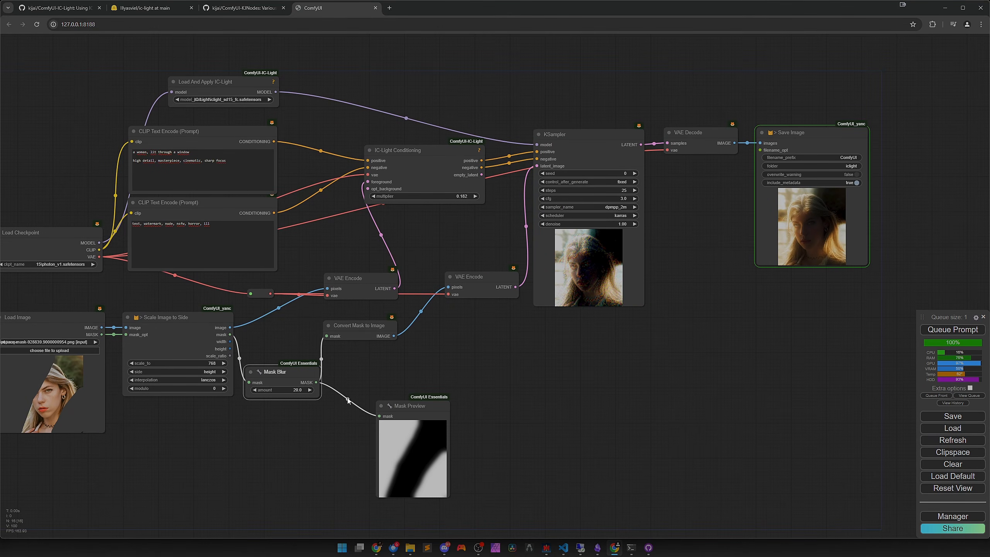
left_click_drag(631, 363, 588, 369)
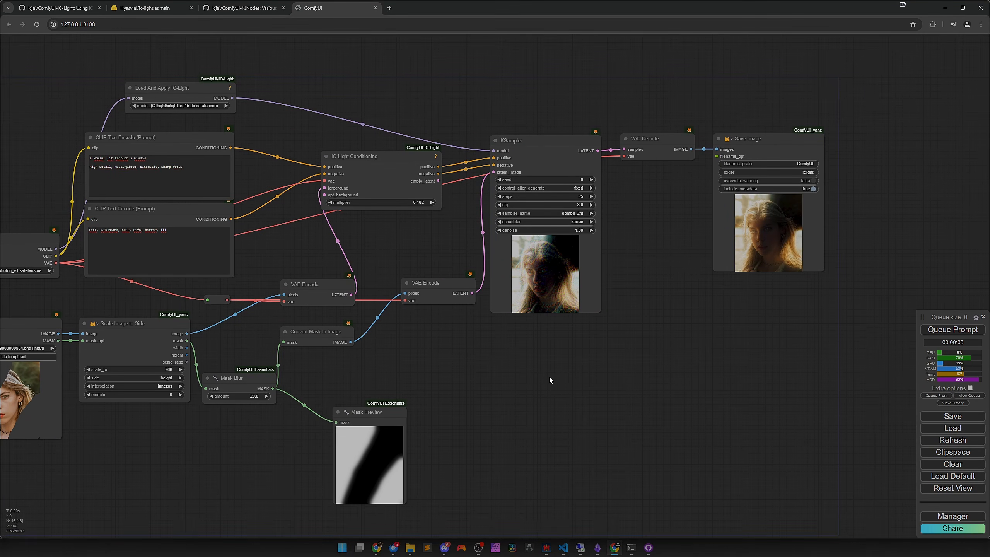
scroll(778, 280, "up", 9)
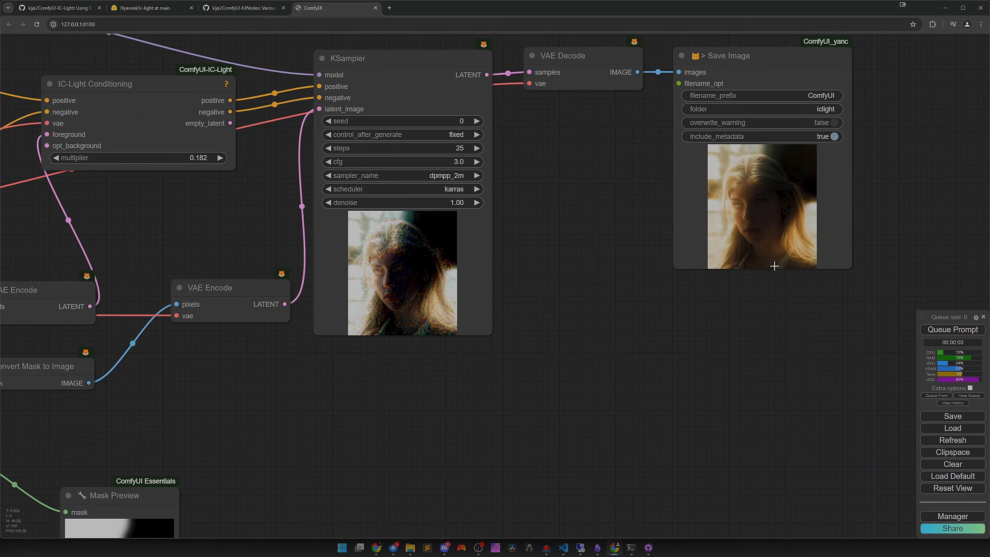
scroll(620, 312, "down", 6)
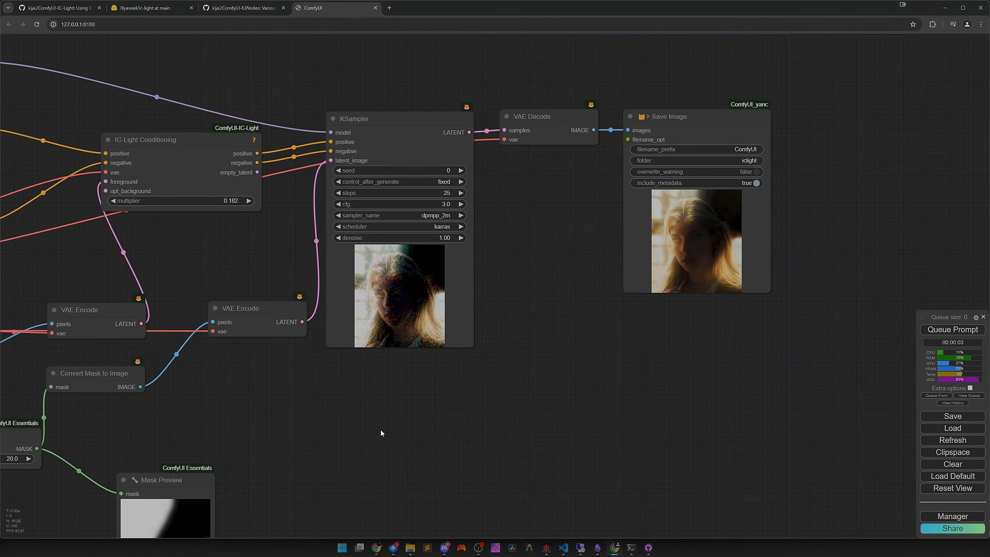
Set the Mask Blur amount to 150, queue the workflow, and inspect the new relit portrait.
left_click_drag(135, 464, 494, 334)
left_click(365, 324)
type("15")
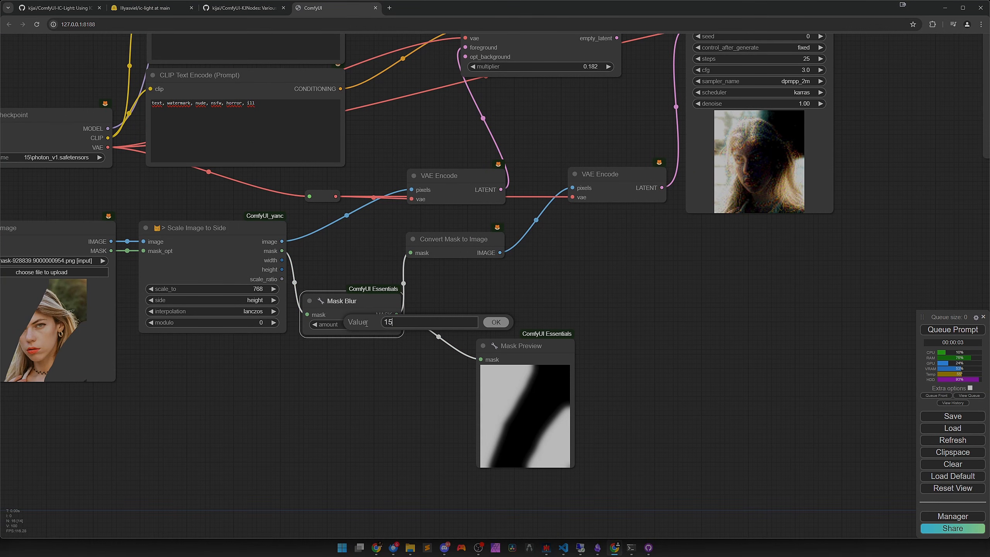
type("0")
key("Return")
left_click(953, 330)
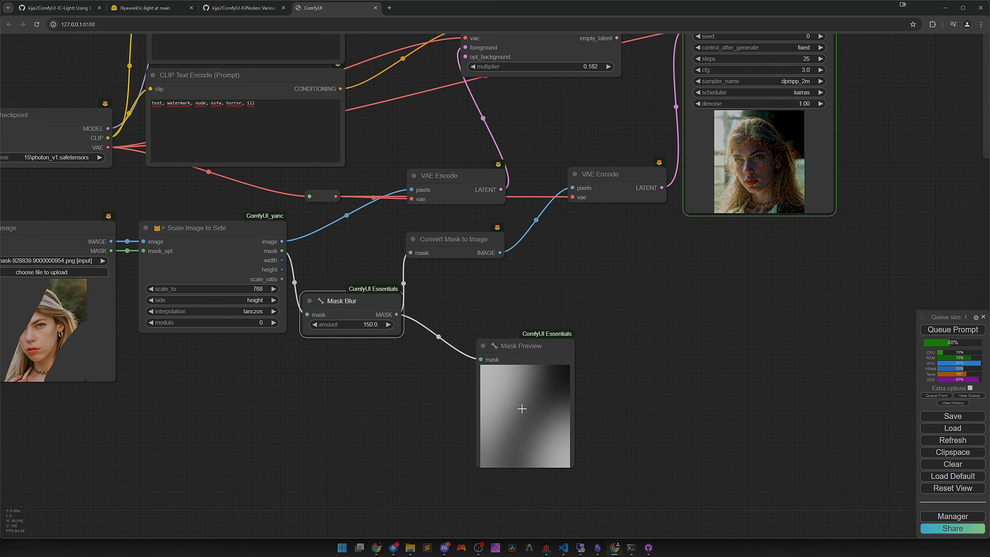
left_click_drag(679, 302, 360, 435)
scroll(620, 328, "up", 4)
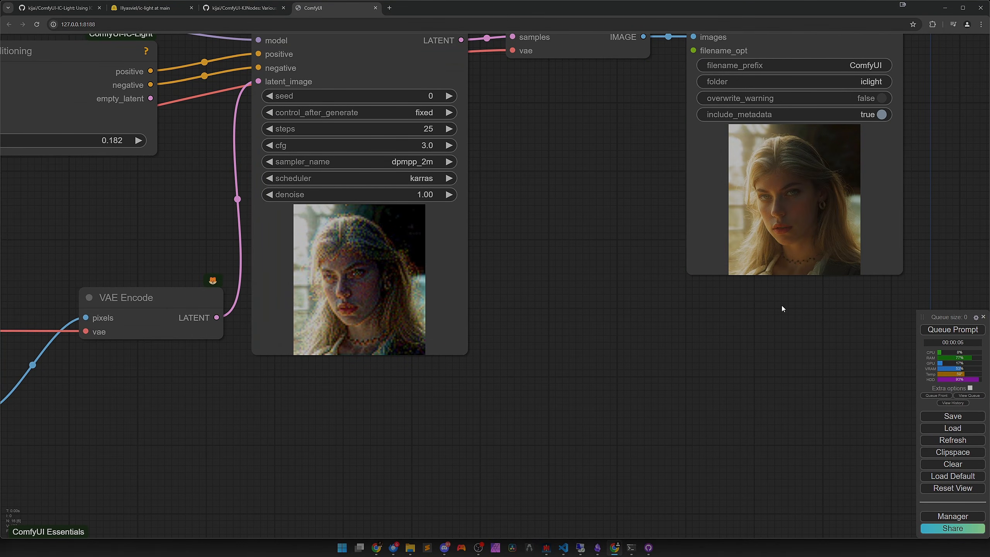
scroll(782, 306, "up", 2)
left_click_drag(798, 288, 647, 377)
scroll(537, 405, "down", 6)
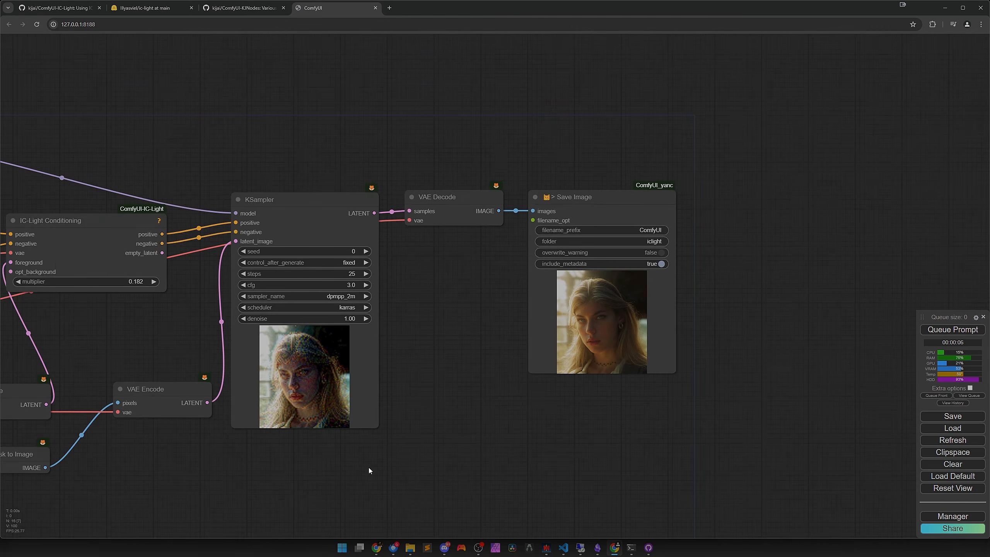
Move the Mask Preview node away from Mask Blur and add a Mask Curves node beneath the blur.
left_click_drag(369, 468, 789, 231)
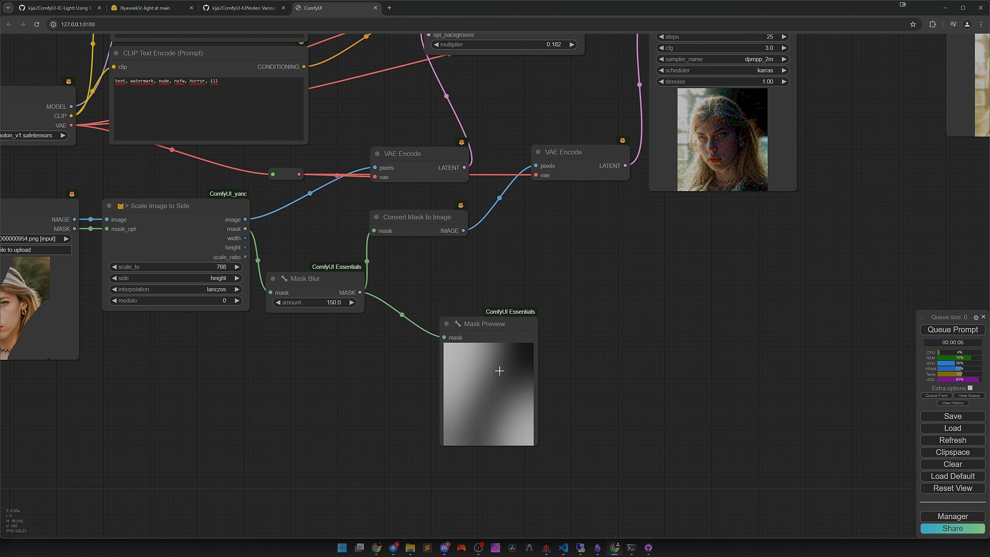
left_click_drag(597, 323, 343, 403)
left_click_drag(474, 345, 747, 209)
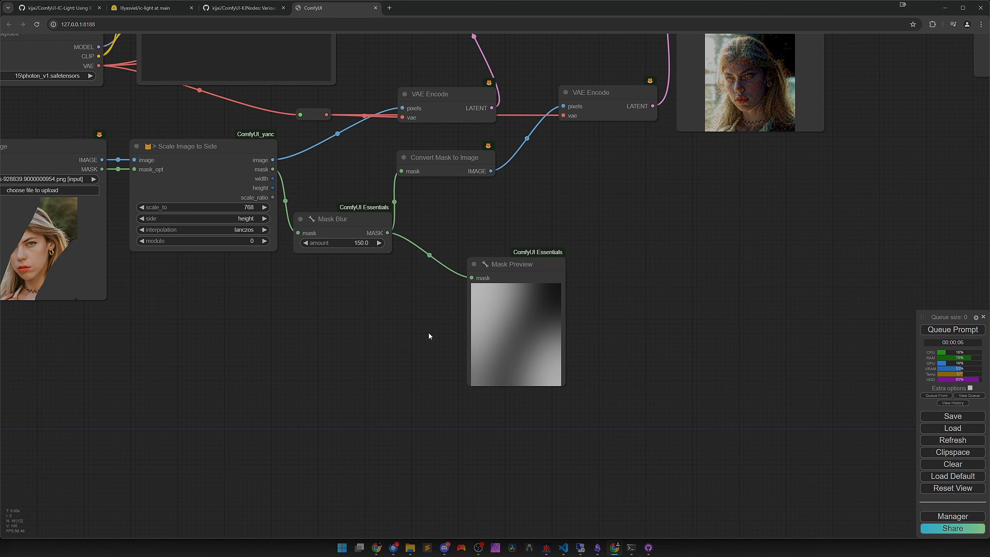
left_click_drag(389, 346, 422, 350)
left_click_drag(558, 278, 659, 287)
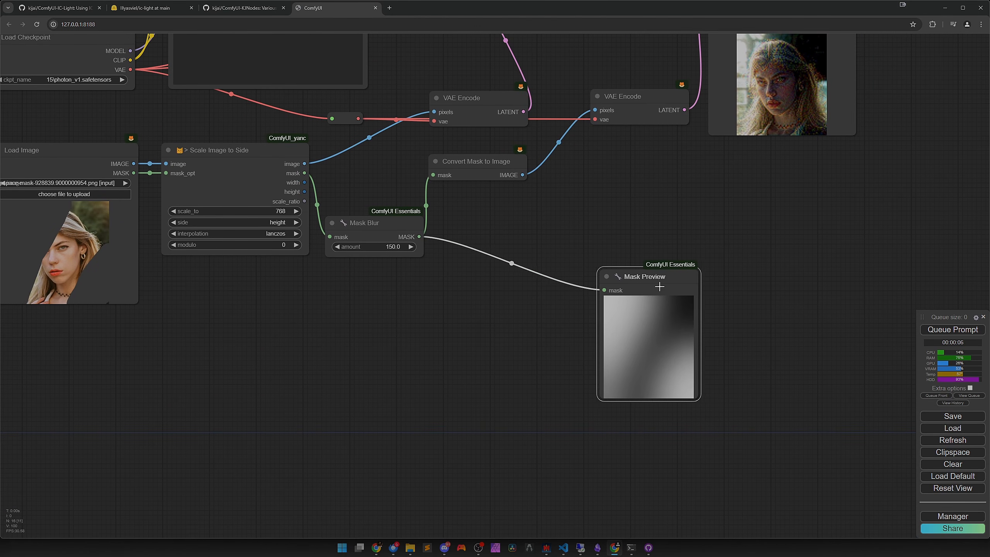
double_click(358, 366)
type("> mask")
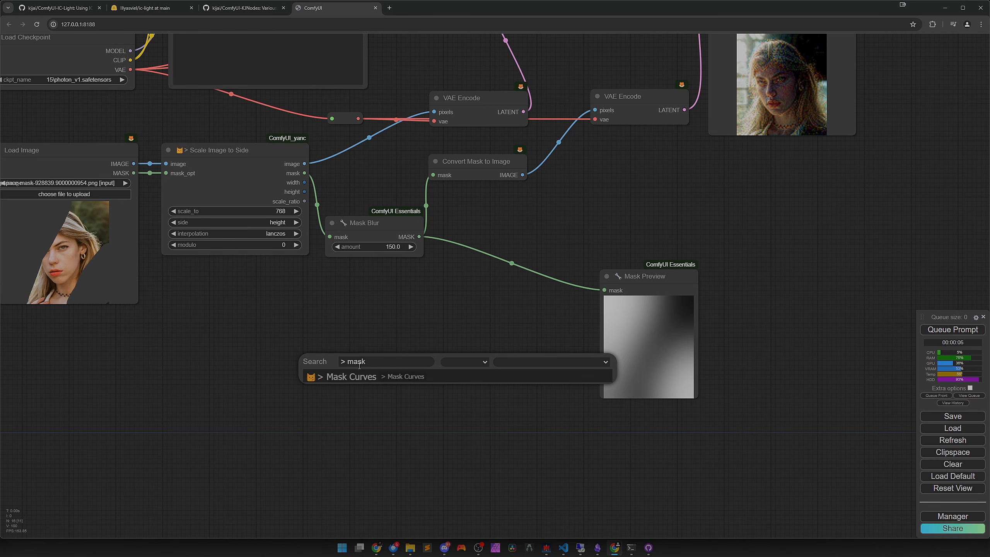
left_click(363, 378)
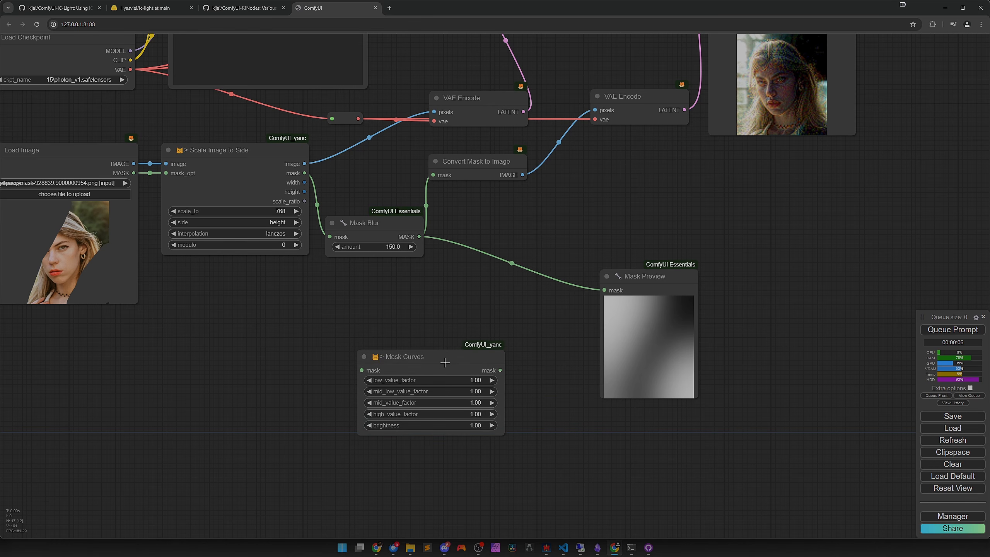
left_click_drag(444, 363, 466, 326)
scroll(496, 318, "up", 4)
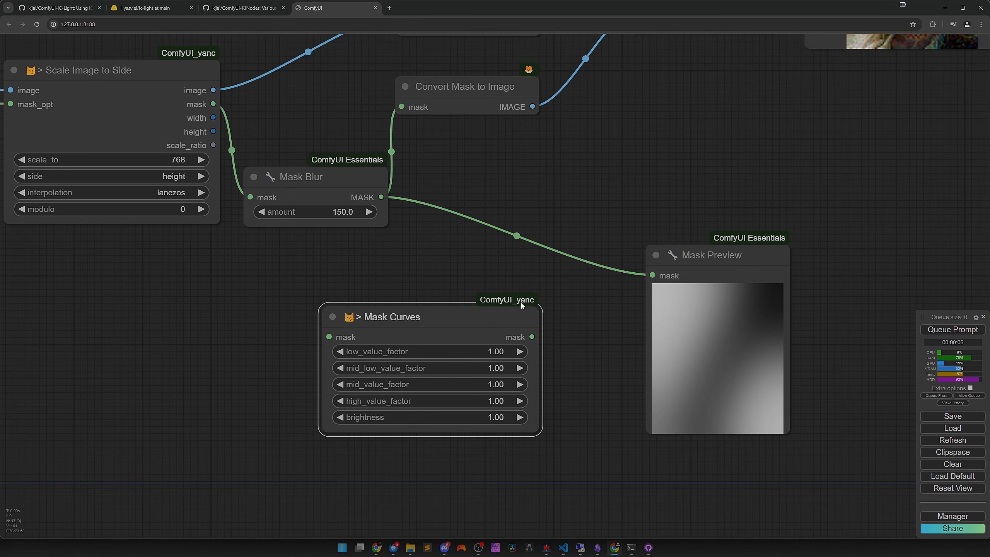
scroll(454, 347, "down", 5)
Wire Mask Curves between Mask Blur and Convert Mask to Image, and move the Mask Preview node closer to them.
left_click_drag(442, 298, 446, 323)
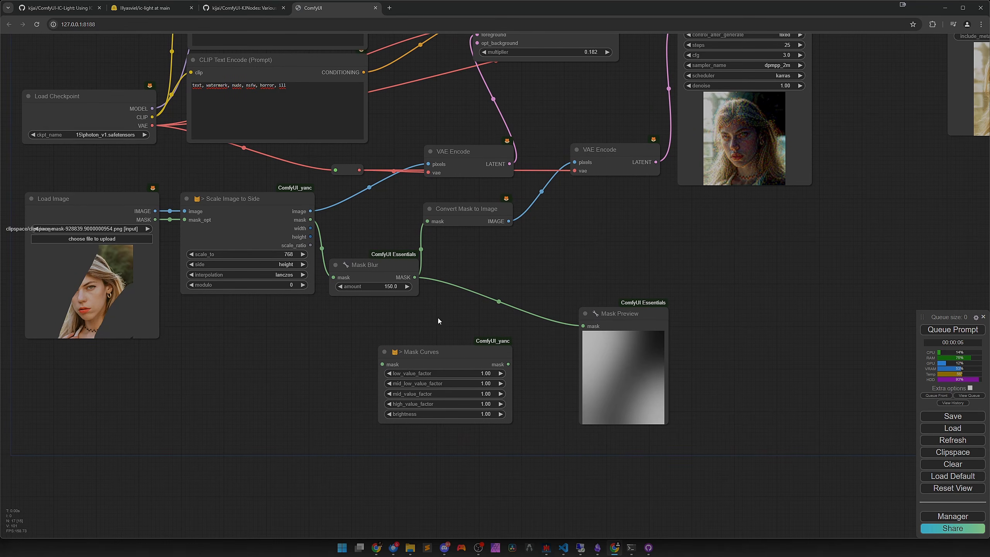
left_click_drag(414, 278, 377, 329)
left_click_drag(523, 345, 525, 409)
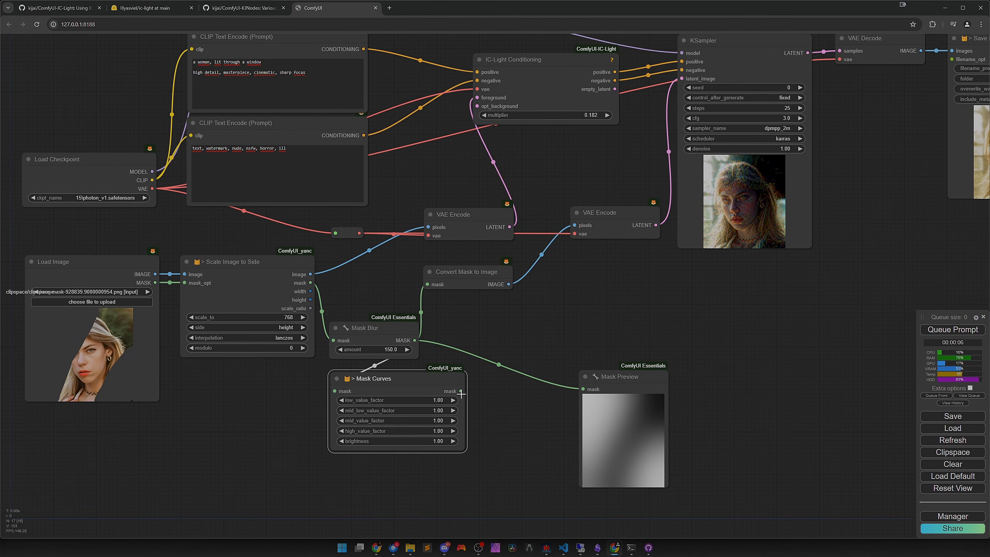
left_click_drag(461, 391, 427, 284)
left_click_drag(595, 400, 564, 344)
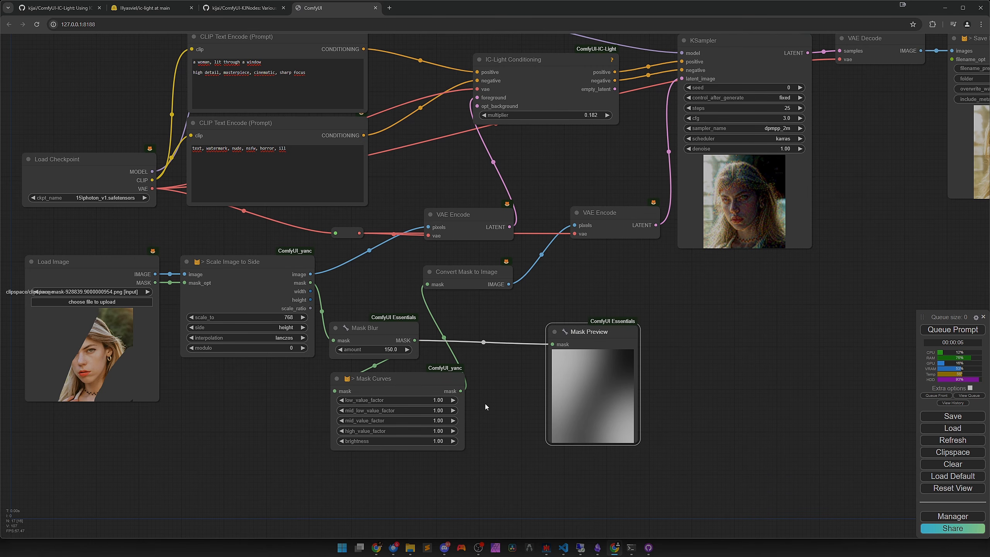
scroll(485, 404, "up", 6)
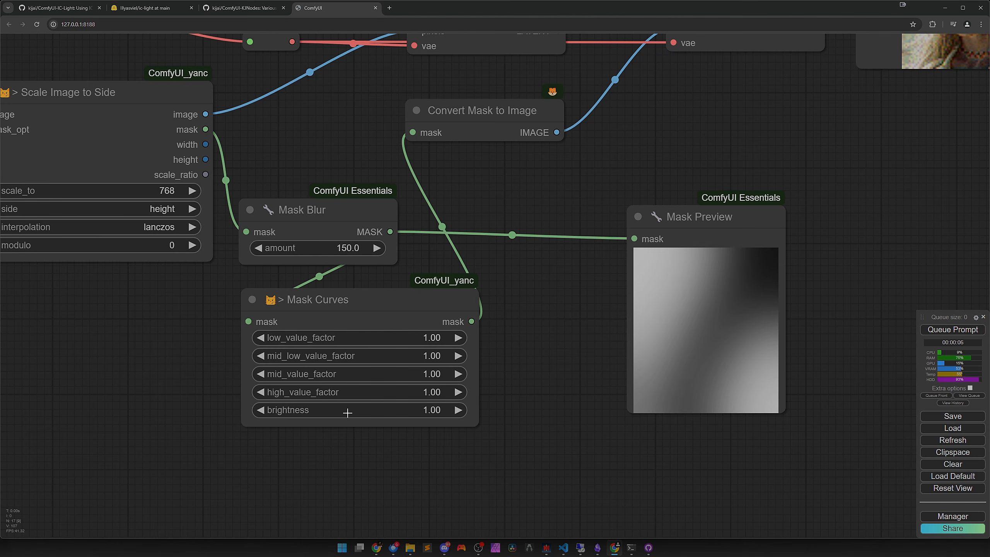
Lower the Mask Curves brightness to 0.85 and queue the workflow.
left_click(262, 409)
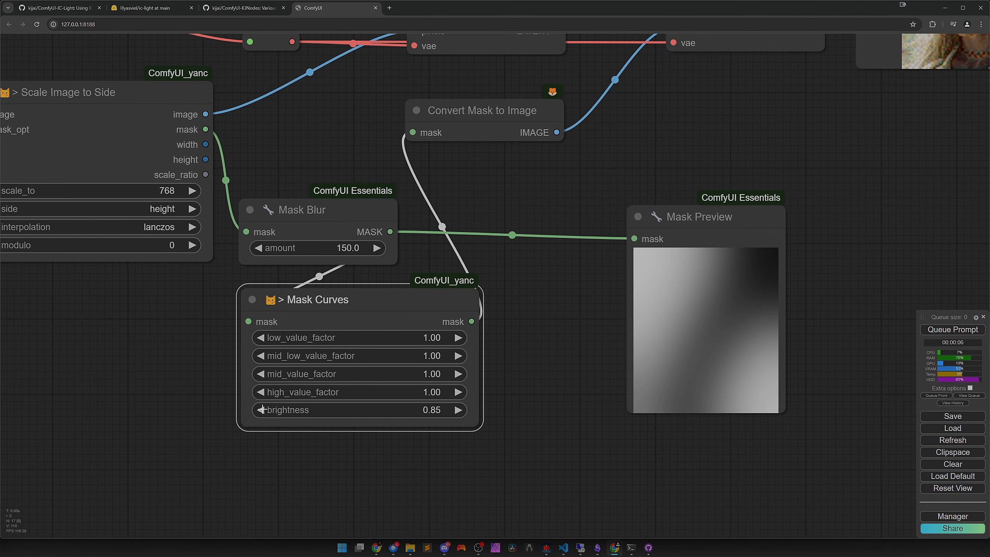
key("ctrl+Return")
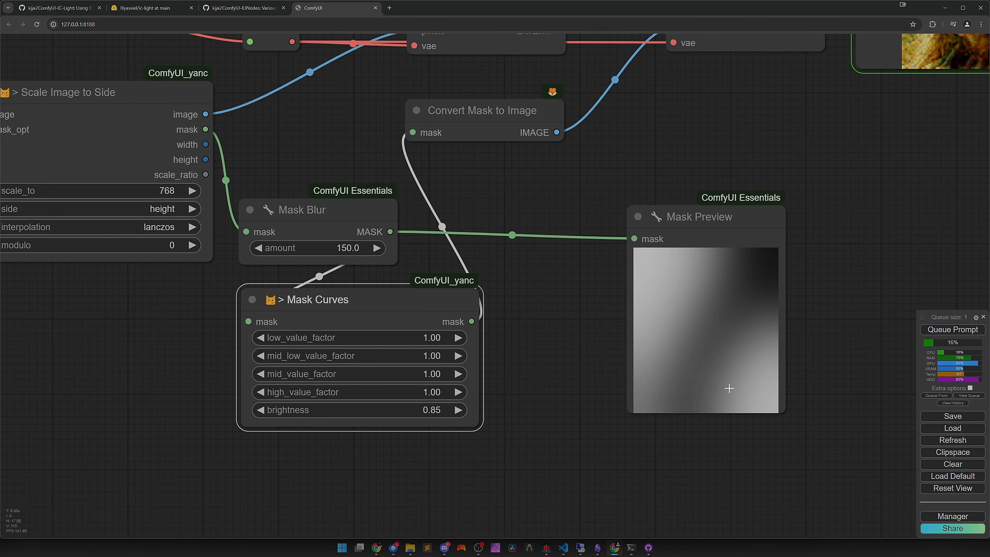
Connect the Mask Curves mask output to the Mask Preview node and inspect the relit portrait in the Save Image node.
left_click_drag(472, 321, 634, 239)
scroll(701, 273, "down", 5)
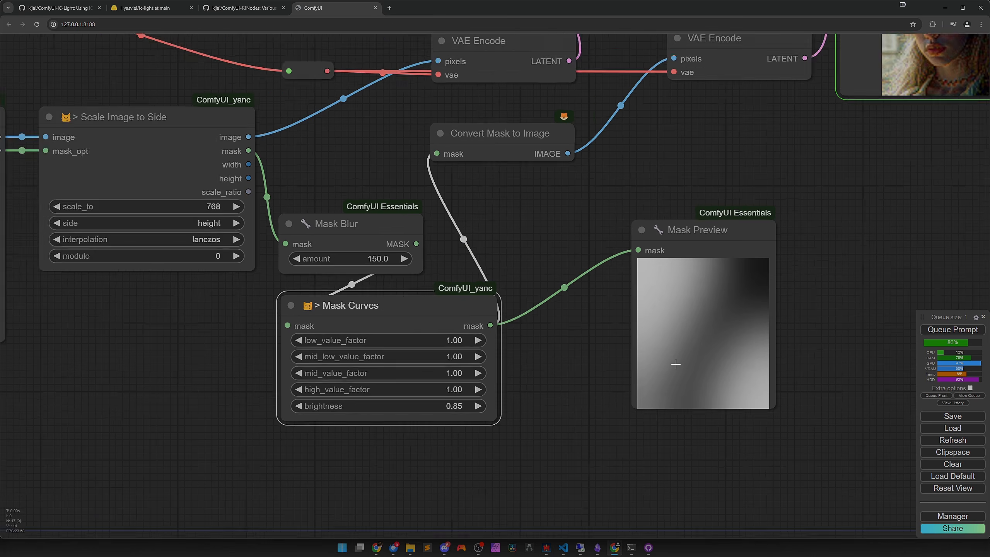
left_click_drag(793, 285, 442, 388)
left_click_drag(520, 372, 703, 273)
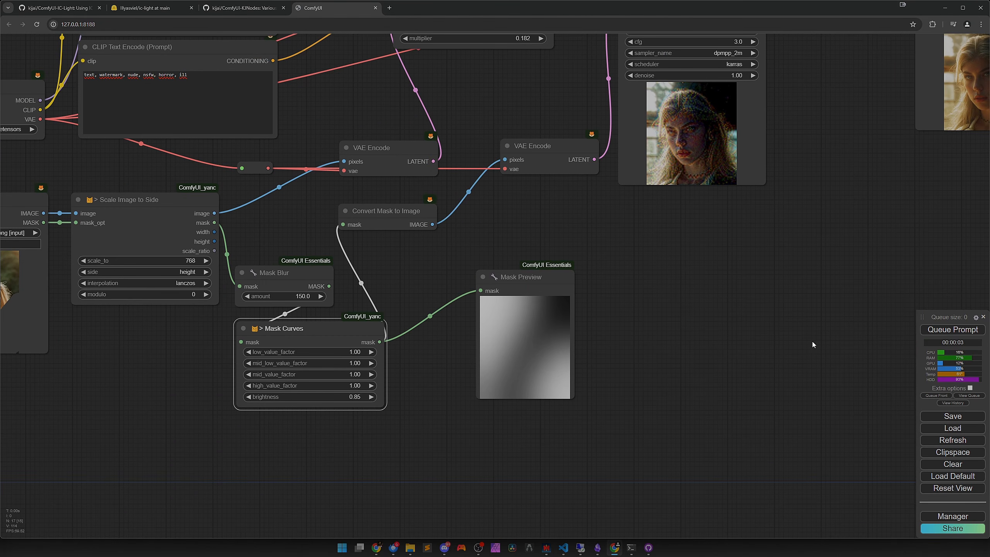
left_click_drag(717, 322, 464, 410)
left_click_drag(612, 289, 449, 412)
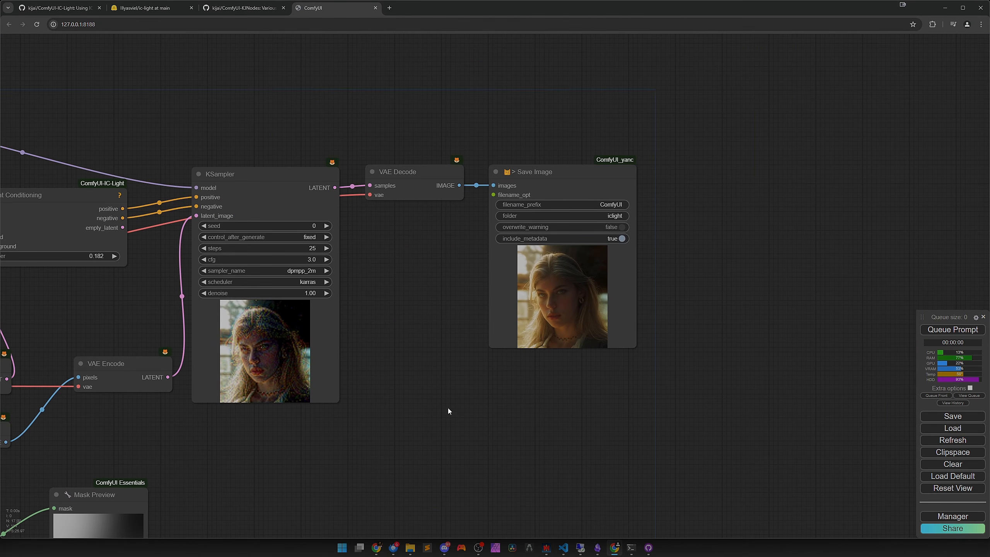
scroll(546, 343, "up", 5)
scroll(546, 343, "up", 3)
scroll(586, 290, "down", 5)
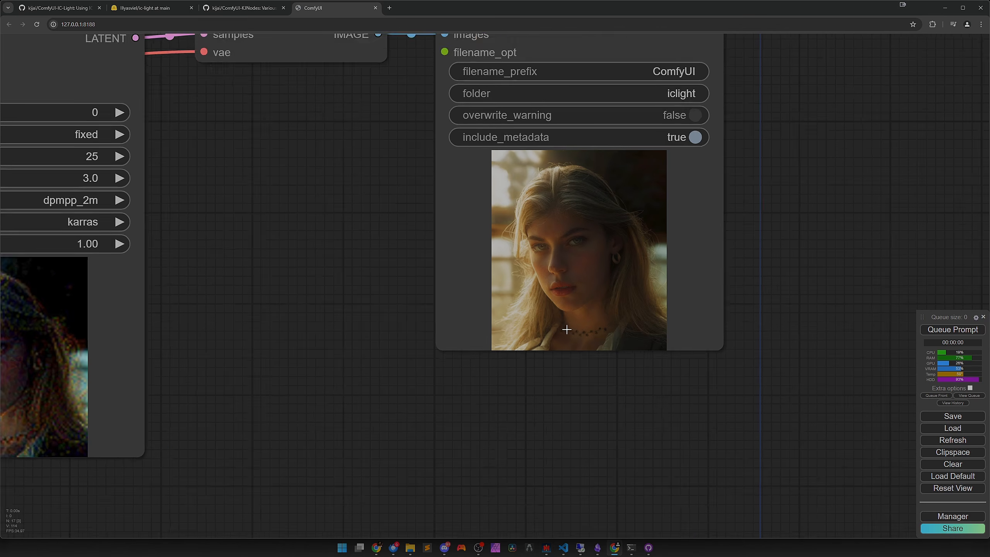
Raise the Mask Curves brightness above 1, queue the workflow, and inspect the new relit portrait.
left_click_drag(440, 389, 739, 217)
mouse_move(140, 452)
left_mouse_down()
mouse_move(296, 376)
mouse_move(139, 444)
left_mouse_up()
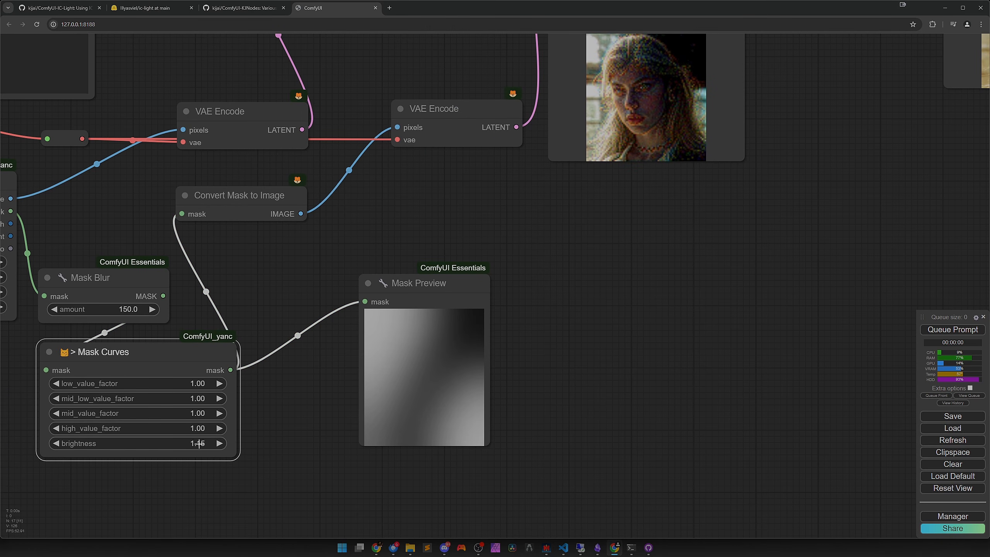
left_click(958, 331)
left_click_drag(661, 292, 438, 413)
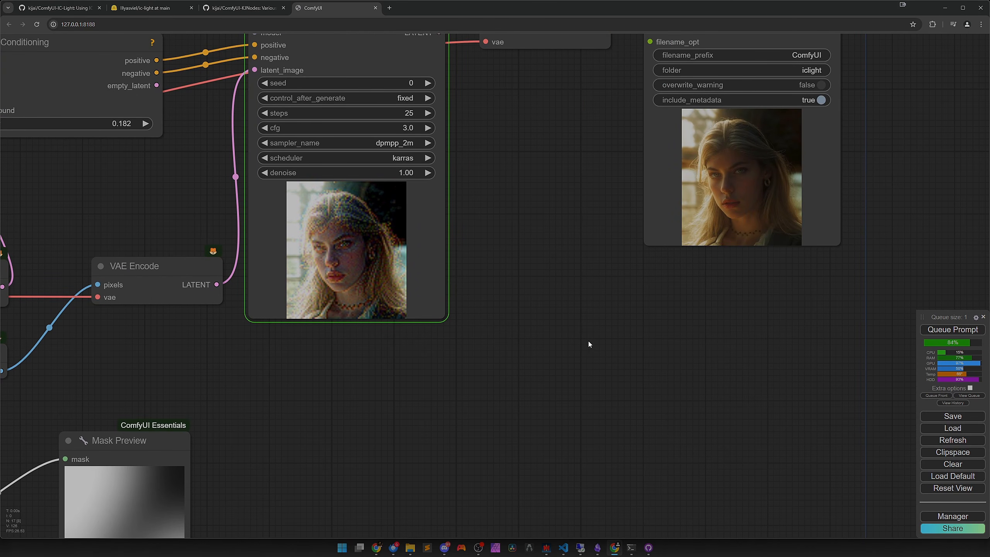
scroll(756, 196, "up", 4)
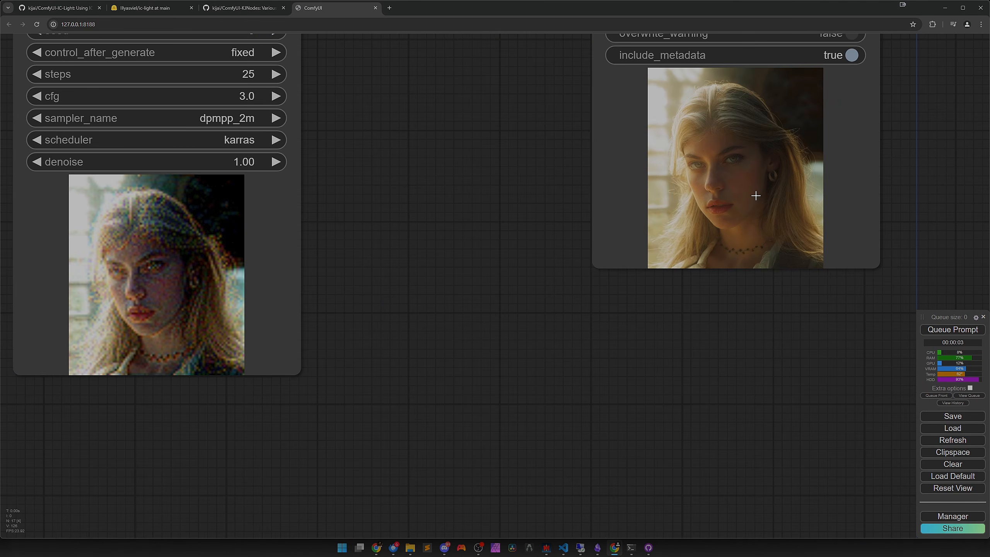
Examine the full relighting node graph, from the image and mask nodes through to the saved output.
scroll(756, 196, "down", 6)
scroll(548, 366, "down", 3)
left_click_drag(516, 368, 760, 243)
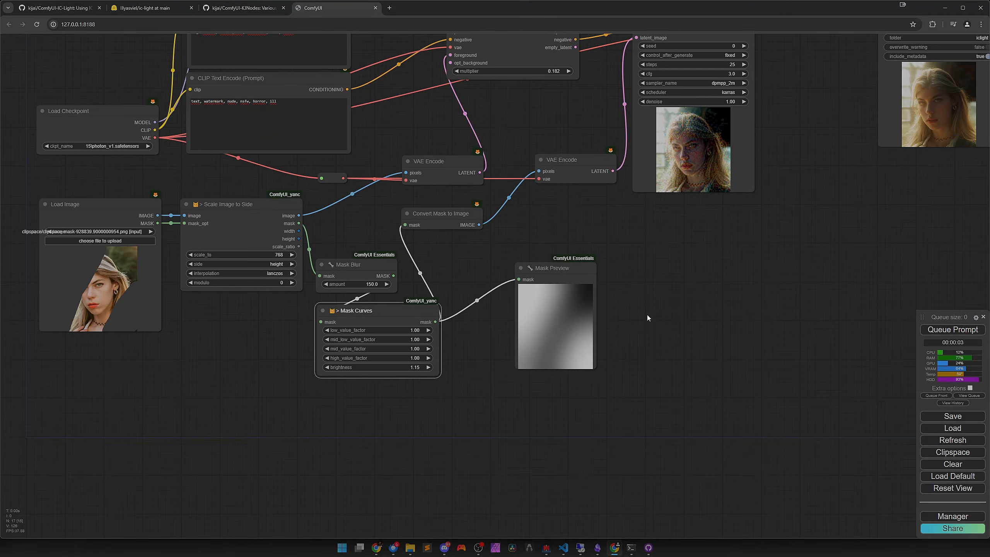
left_click_drag(690, 344, 690, 383)
scroll(690, 370, "down", 1)
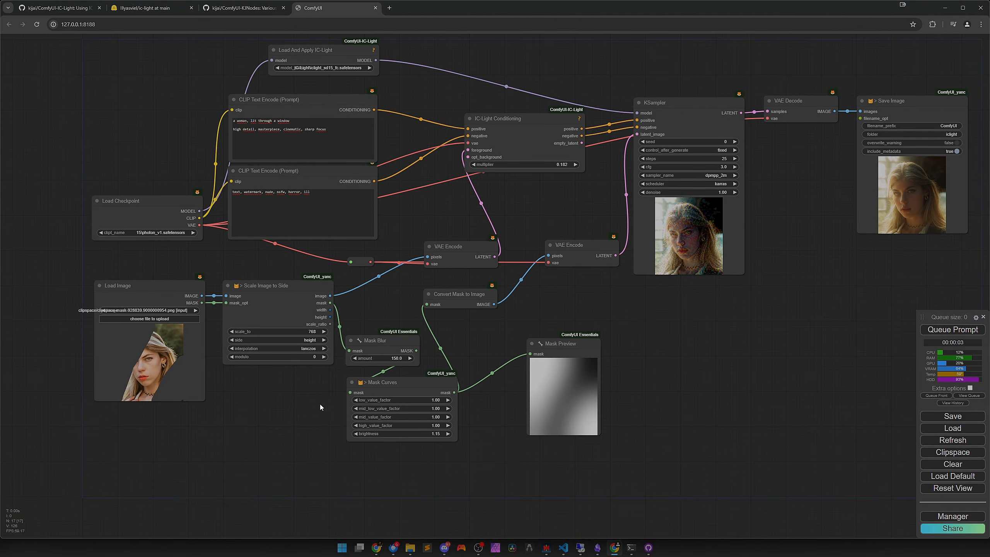
left_click_drag(300, 417, 311, 431)
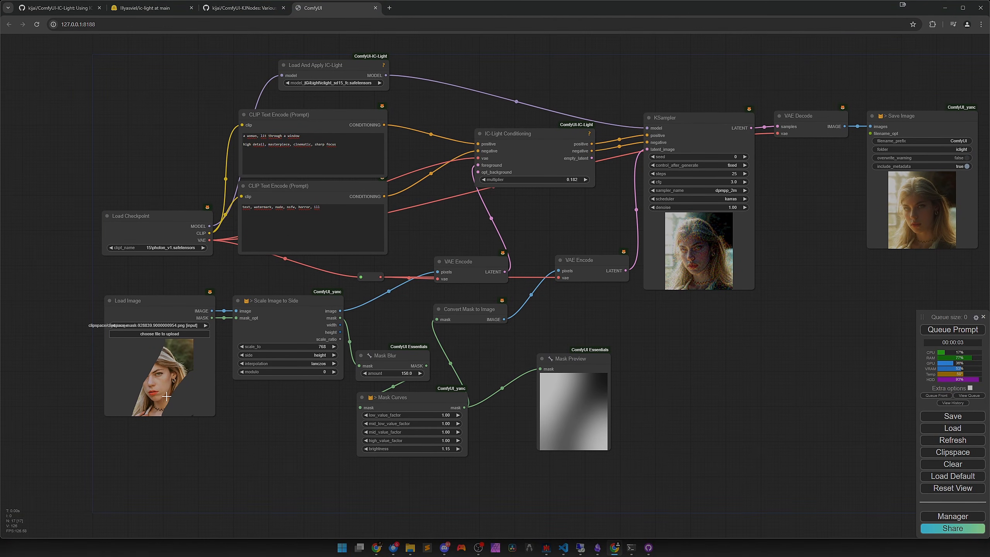
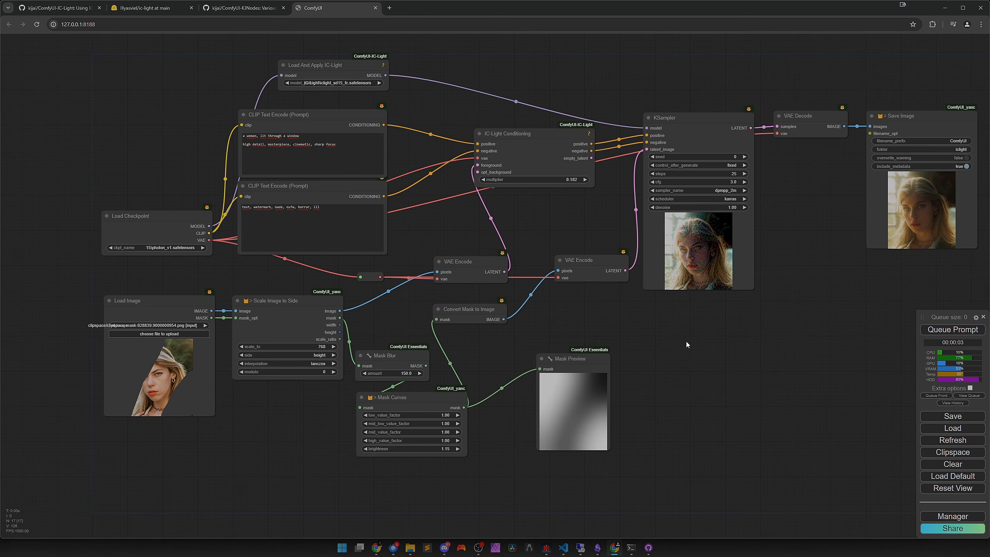
left_click_drag(686, 341, 706, 340)
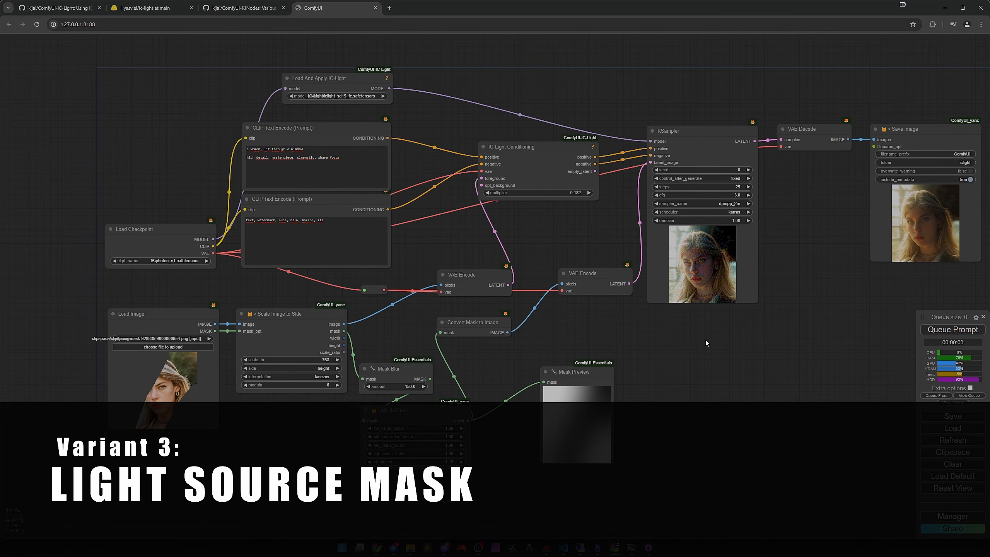
Delete the Mask Preview, Mask Curves and Mask Blur nodes and reposition Convert Mask to Image beneath the second VAE Encode.
left_click_drag(677, 384, 686, 323)
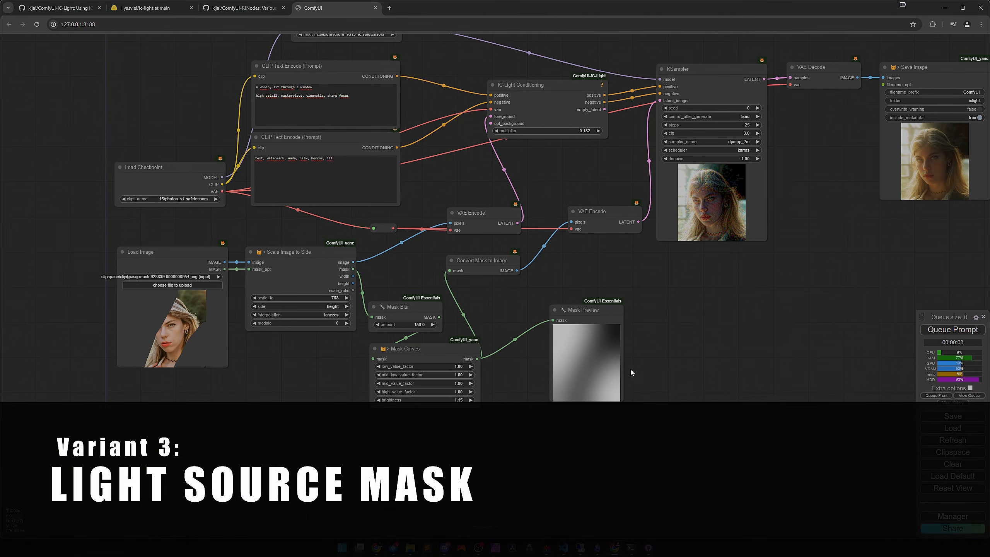
left_click(597, 362)
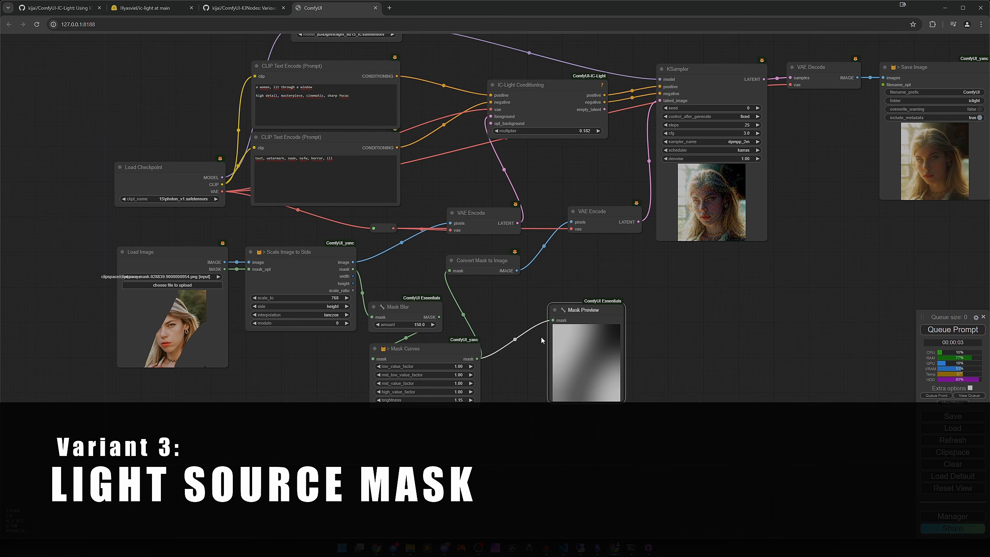
key("Delete")
left_click_drag(483, 264, 518, 261)
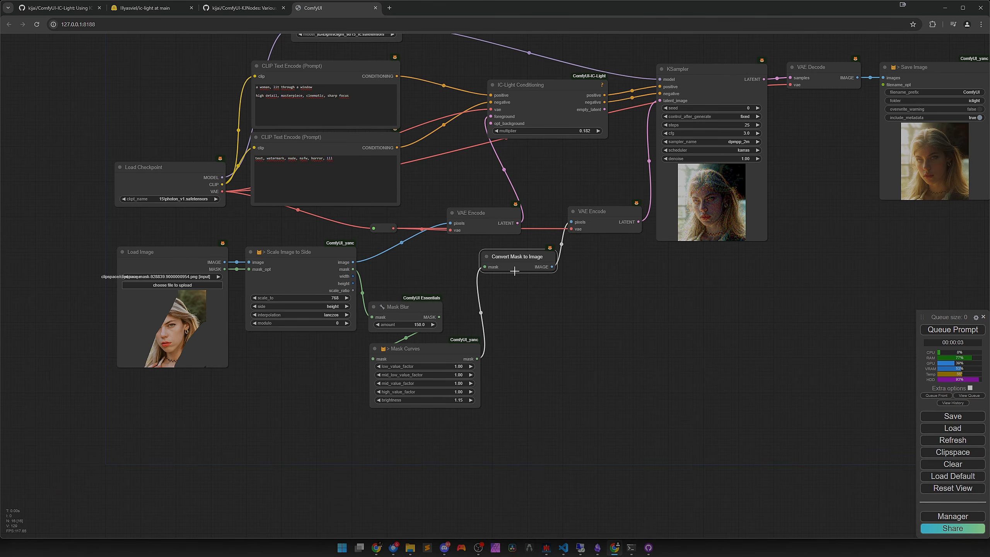
left_click(434, 355)
key("Delete")
left_click(415, 309)
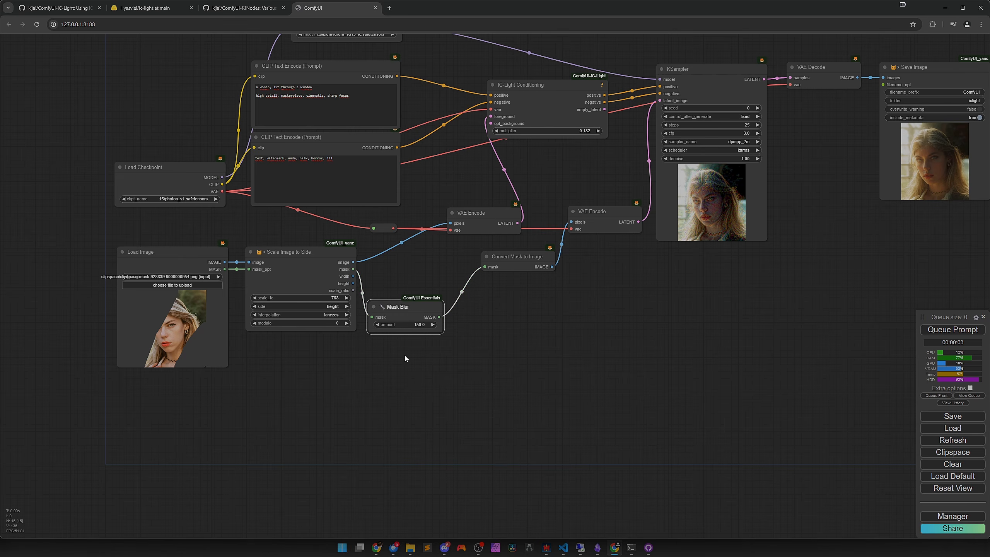
key("Delete")
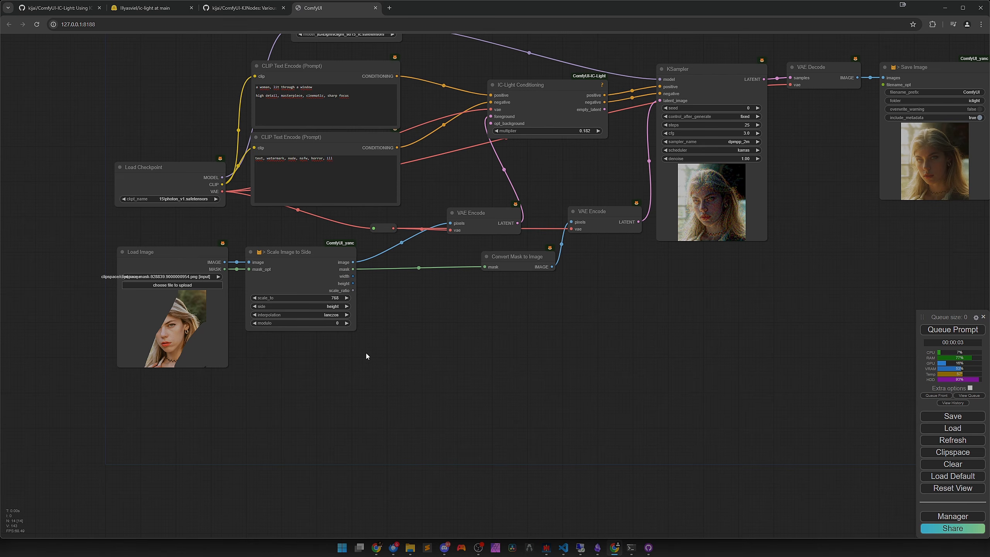
Open the portrait's Load Image node in the MaskEditor, clear the painted mask and save it to the node.
left_click_drag(394, 347, 549, 254)
right_click(339, 245)
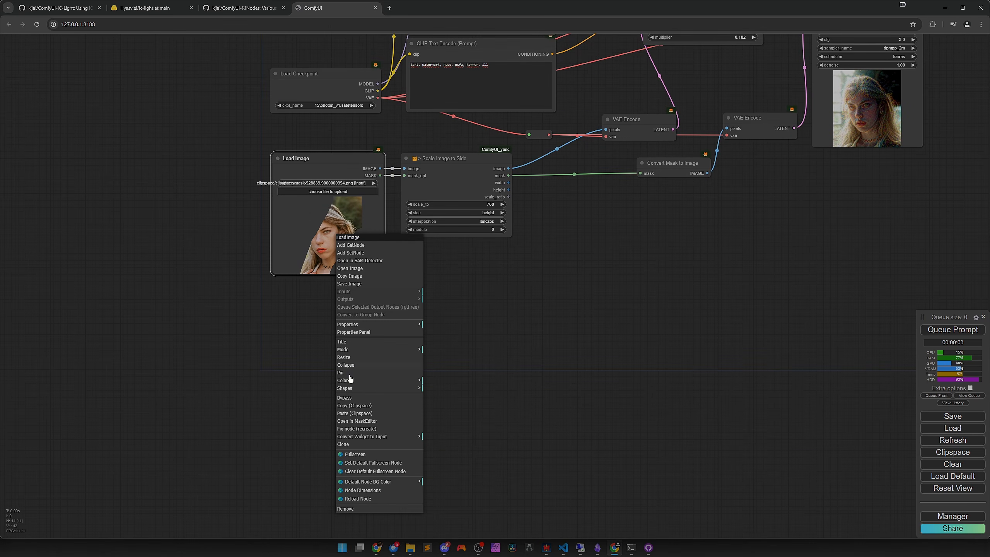
left_click(374, 427)
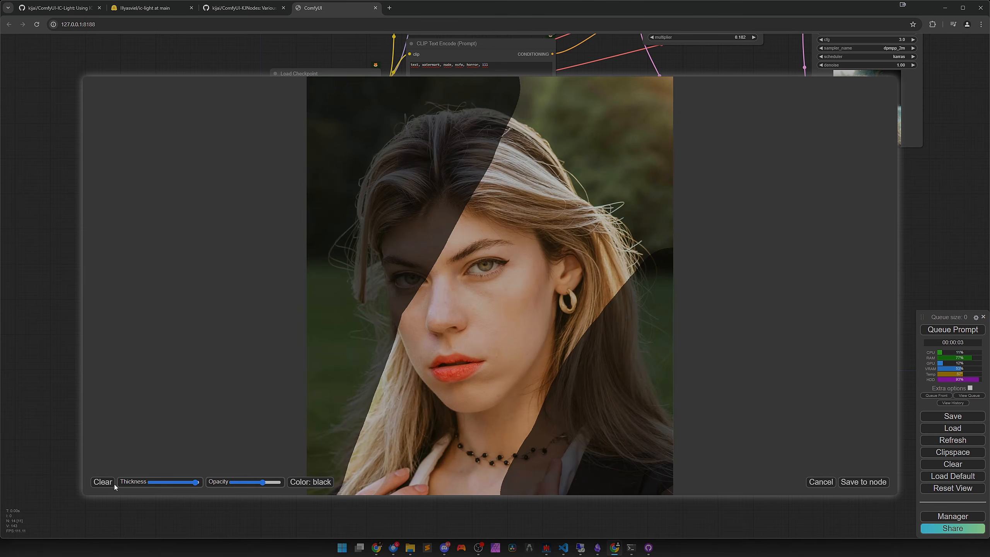
left_click(106, 482)
left_click(863, 482)
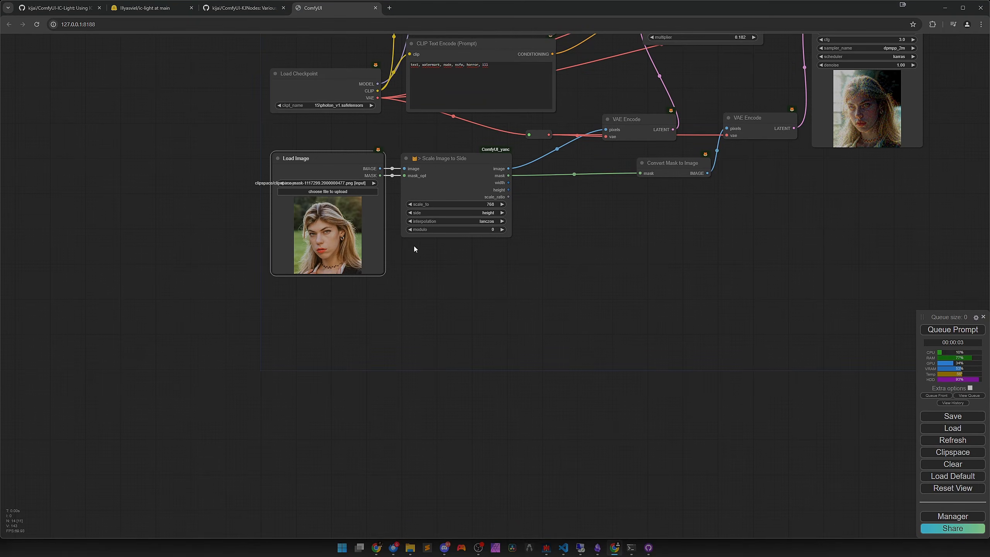
Disconnect the mask link between Scale Image to Side and Convert Mask to Image, and shift the latter node slightly.
scroll(414, 246, "up", 3)
left_click_drag(709, 149, 646, 263)
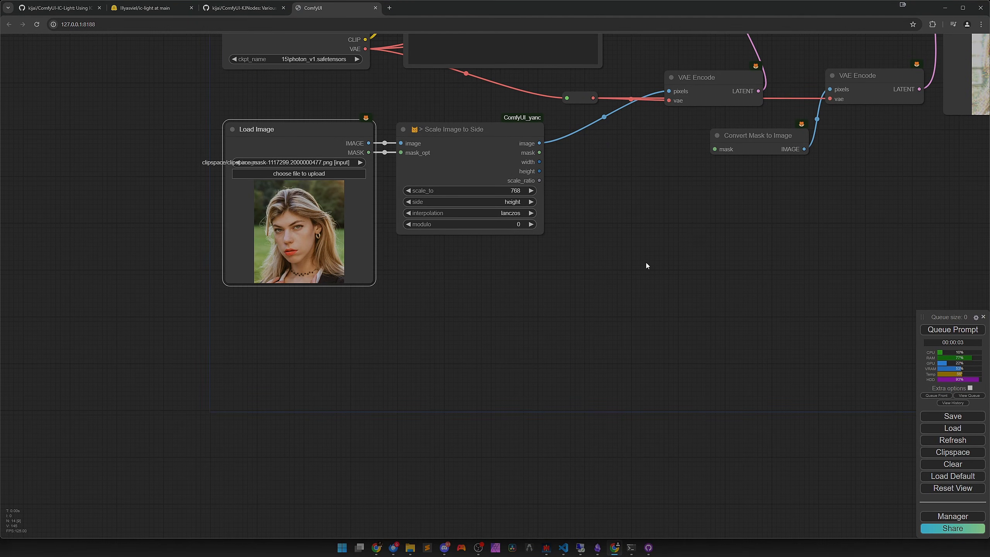
left_click_drag(744, 150, 751, 149)
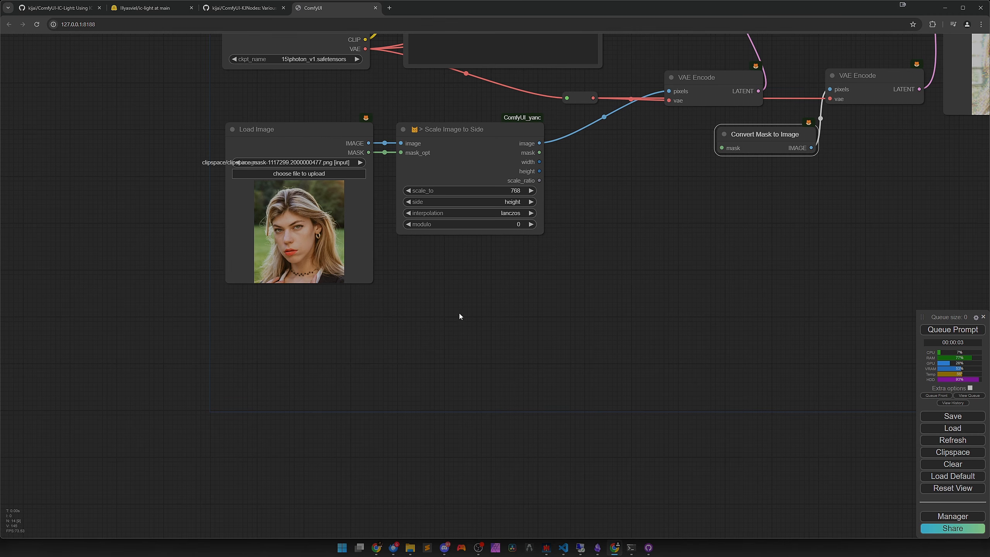
Duplicate the Load Image node below the original and load Fire Light.jpg in the copy.
left_click_drag(312, 271, 303, 426)
left_click_drag(427, 420, 517, 310)
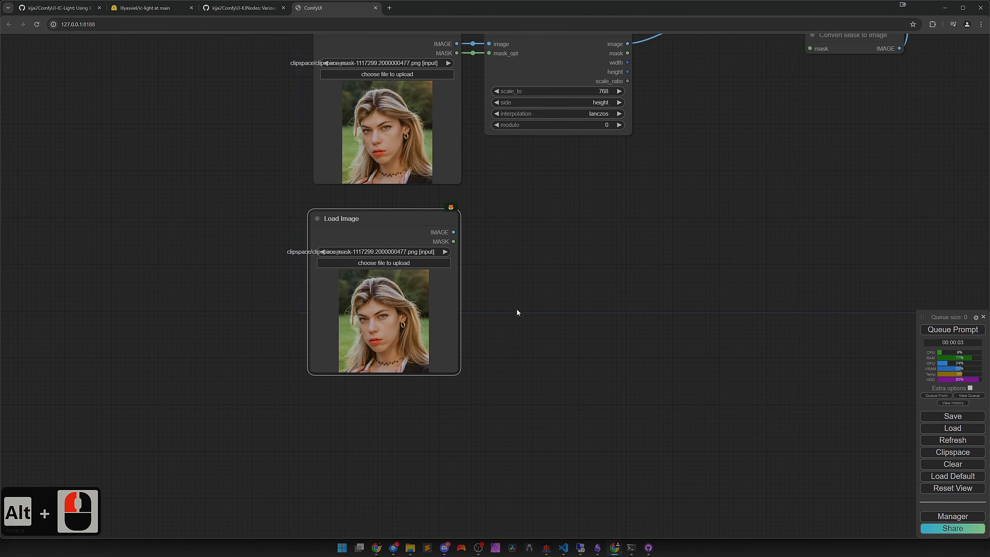
left_click(414, 251)
type("fire")
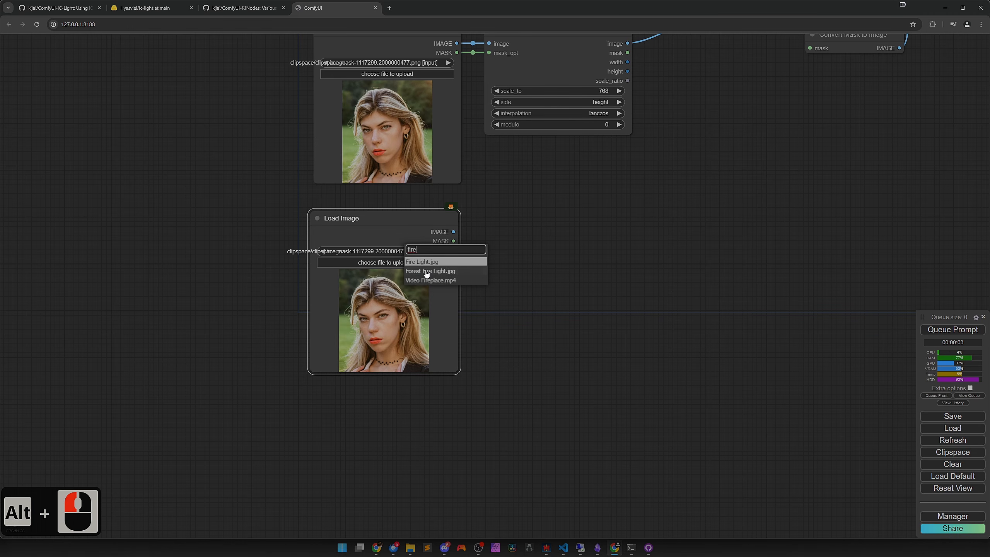
left_click(420, 264)
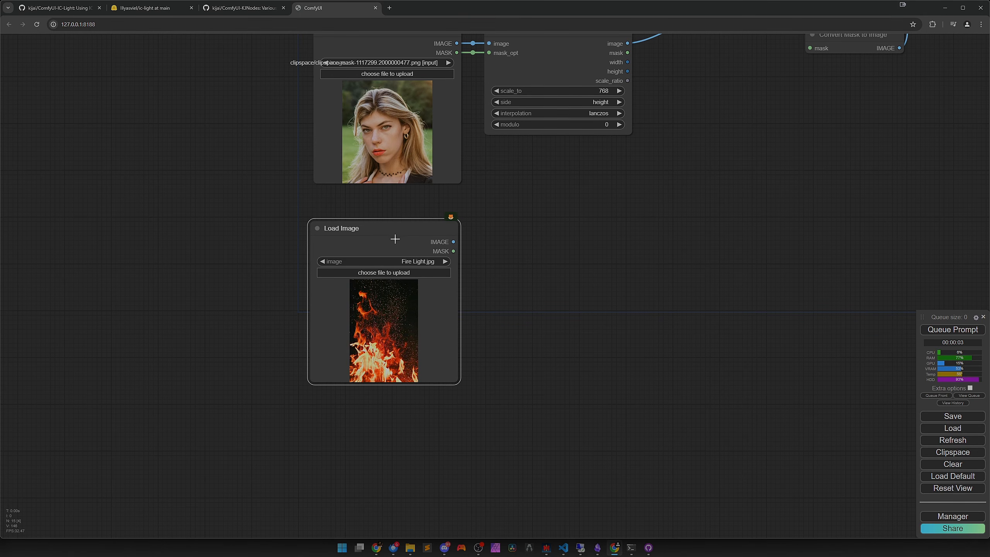
Duplicate the Scale Image to Side node beside the fire image and connect the fire IMAGE output to its image input.
scroll(496, 311, "down", 2)
left_click_drag(595, 279, 418, 312)
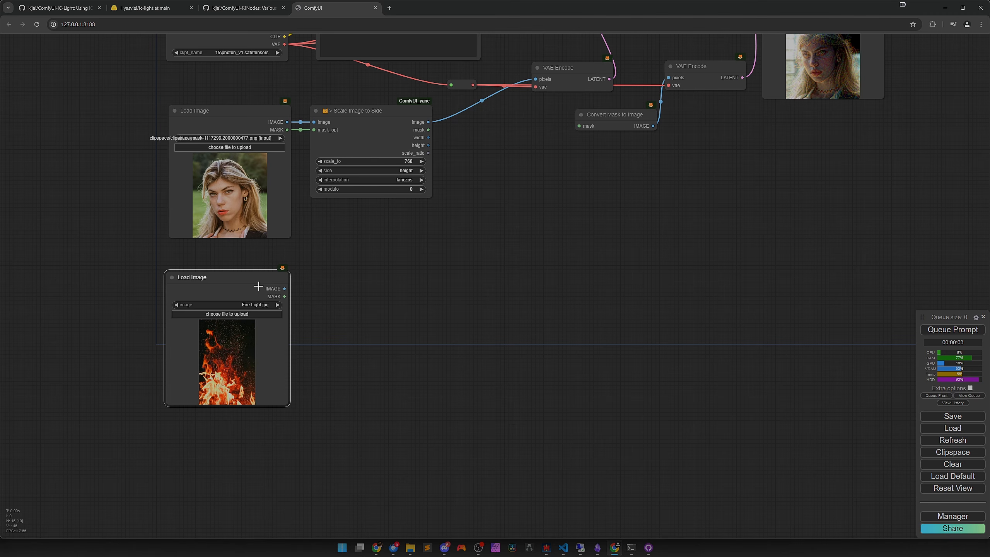
left_click_drag(393, 160, 389, 302)
left_click_drag(284, 289, 363, 291)
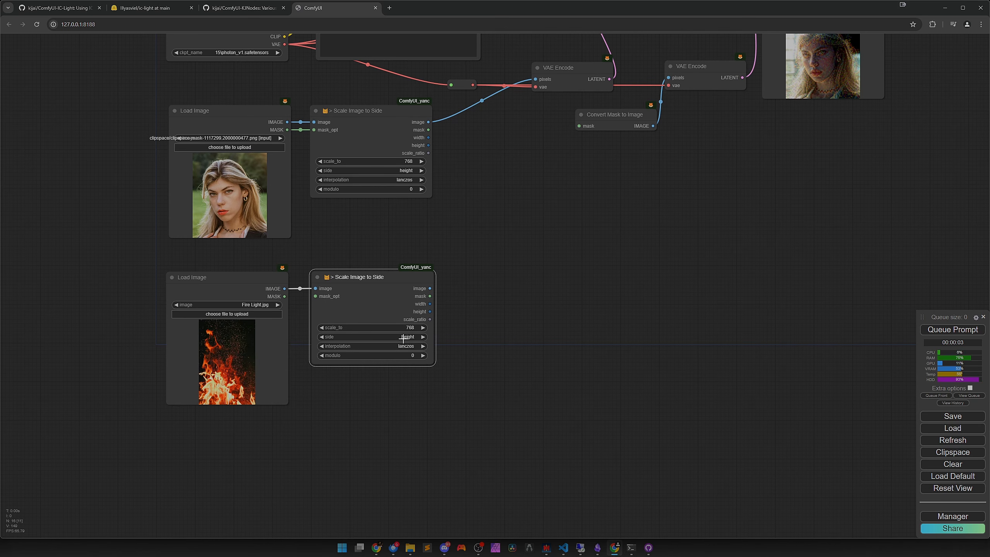
Convert scale_to on the fire's scale node to an input and feed it from the portrait scale node's height output.
right_click(378, 339)
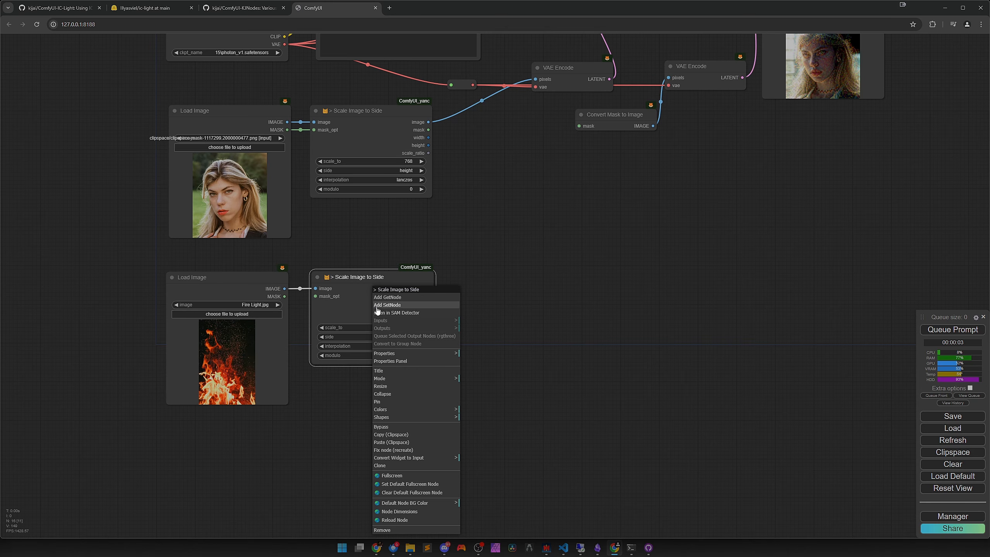
left_click(400, 458)
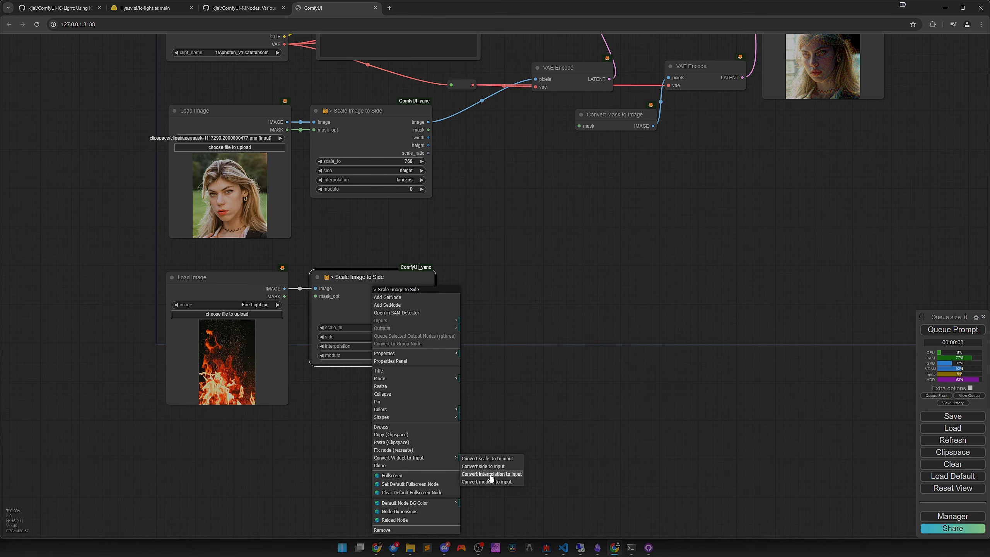
left_click(486, 459)
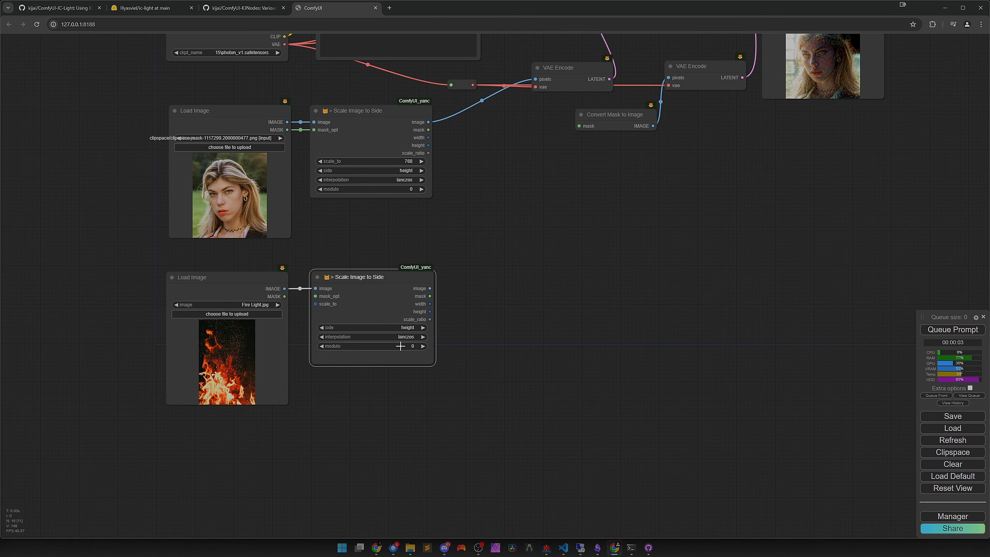
left_click_drag(428, 145, 373, 307)
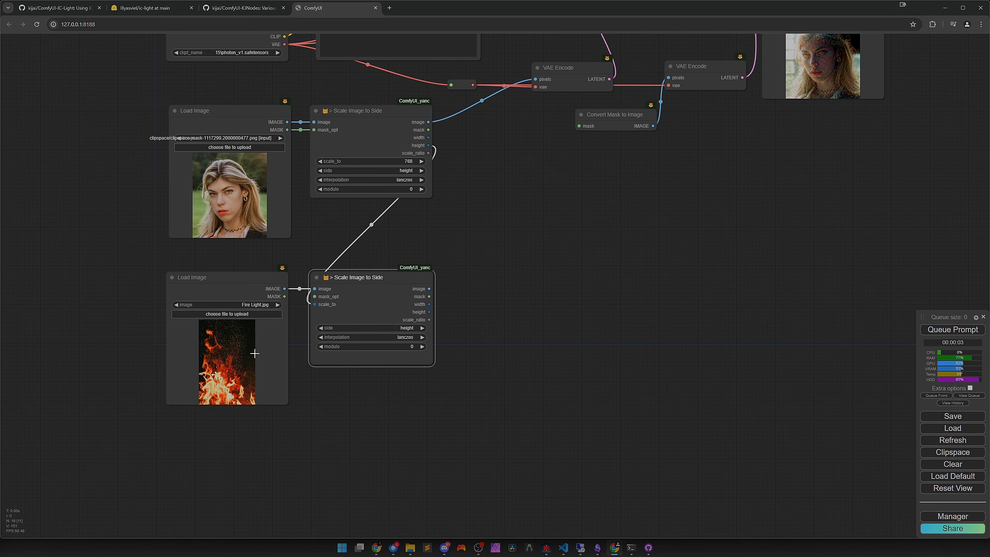
left_click_drag(368, 309, 369, 308)
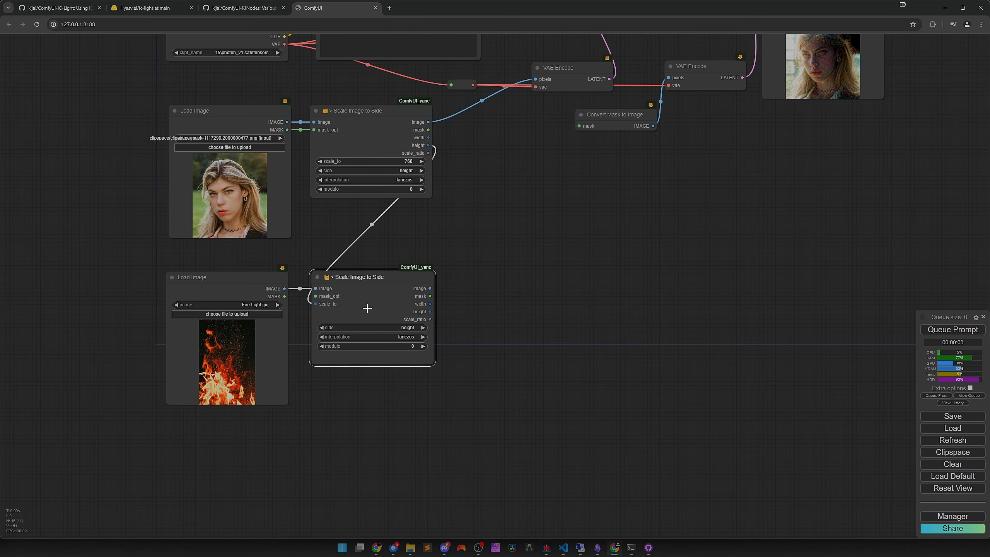
Add an Image Crop (ImageCrop+) node beside the fire's scale node and connect the scaled fire image to it.
double_click(508, 298)
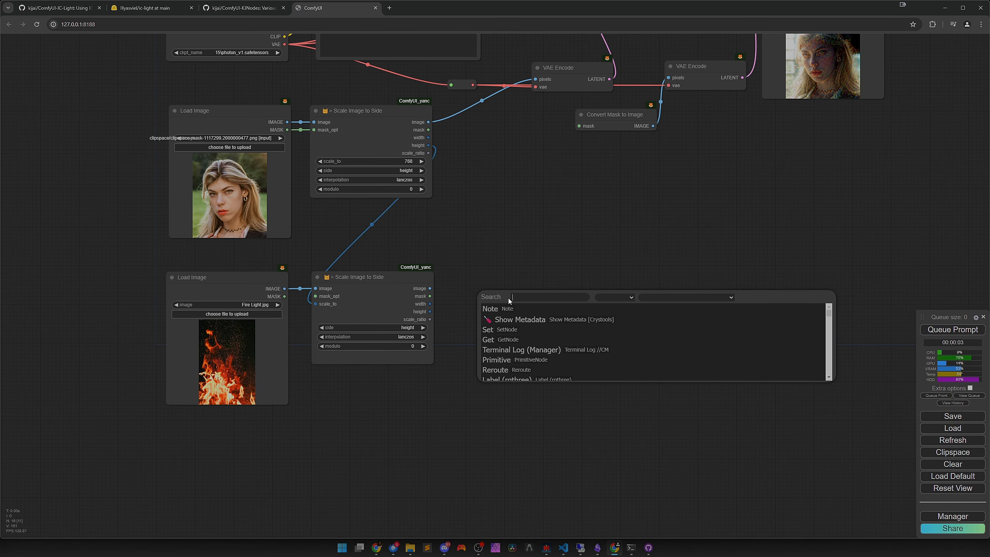
type("crop+")
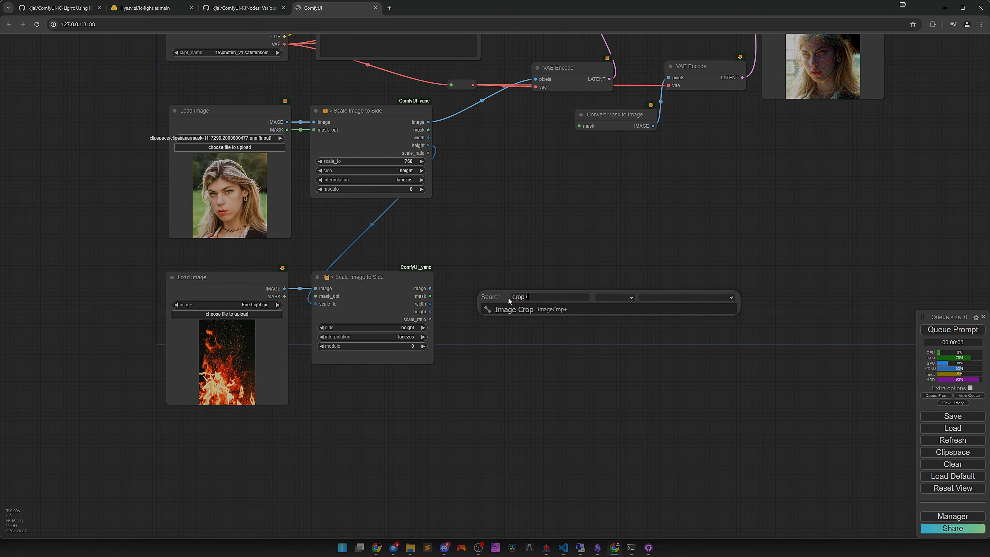
left_click(524, 311)
left_click_drag(559, 308, 531, 294)
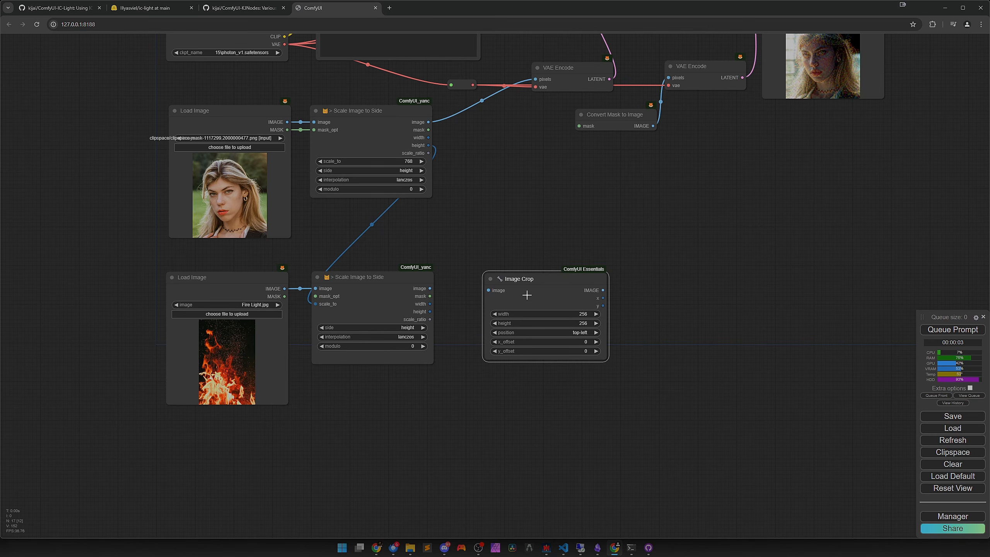
left_click_drag(430, 289, 518, 288)
Convert the Image Crop node's width and height values to inputs.
right_click(523, 295)
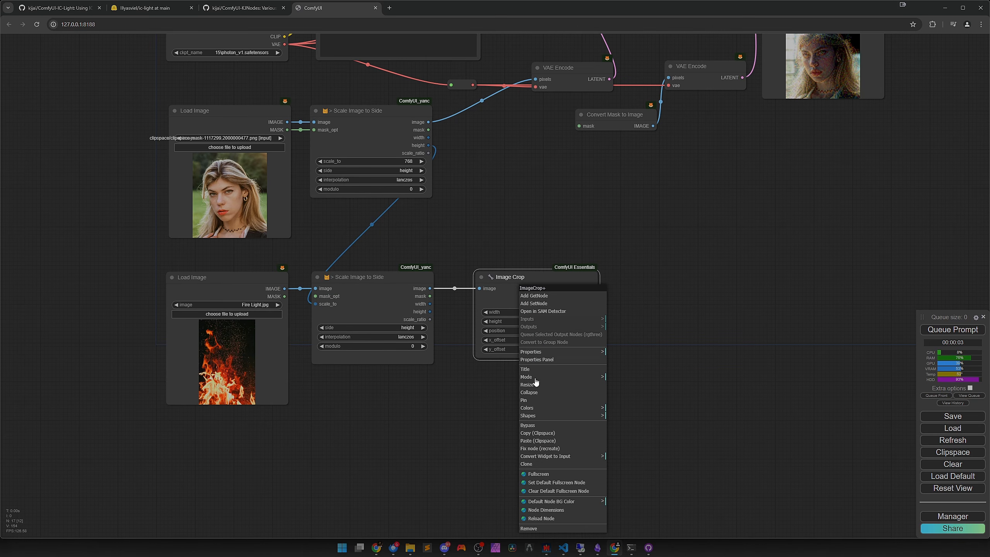
left_click(542, 456)
left_click(624, 459)
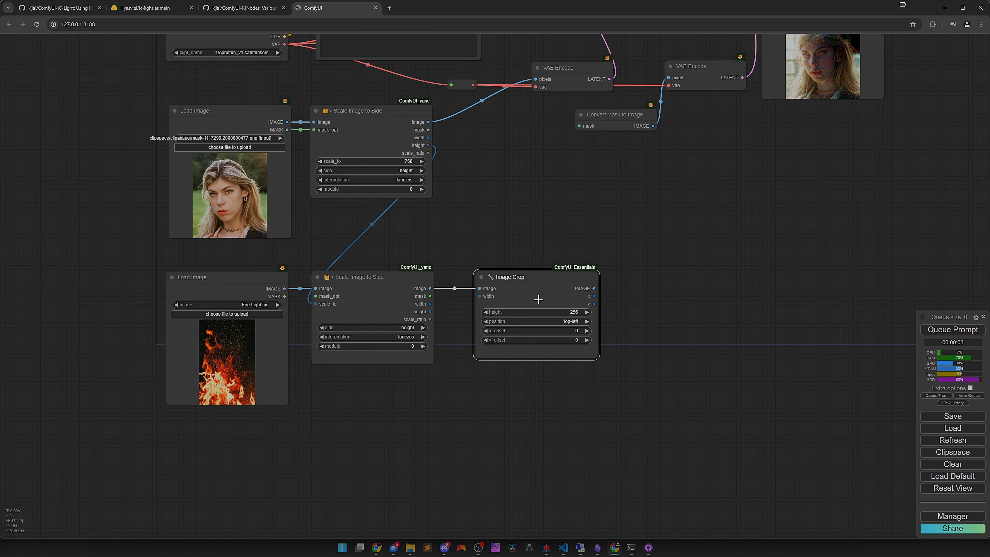
right_click(539, 297)
left_click(562, 450)
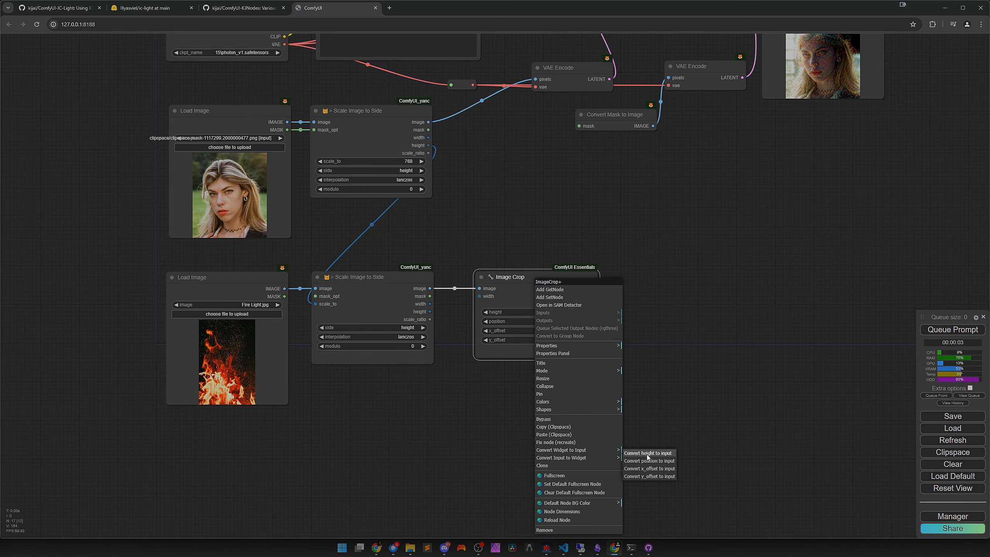
left_click(648, 453)
Connect the portrait scale node's width and height outputs to Image Crop and set the crop position to bottom-center.
scroll(467, 164, "up", 3)
left_click_drag(410, 123, 479, 333)
left_click_drag(414, 135, 489, 348)
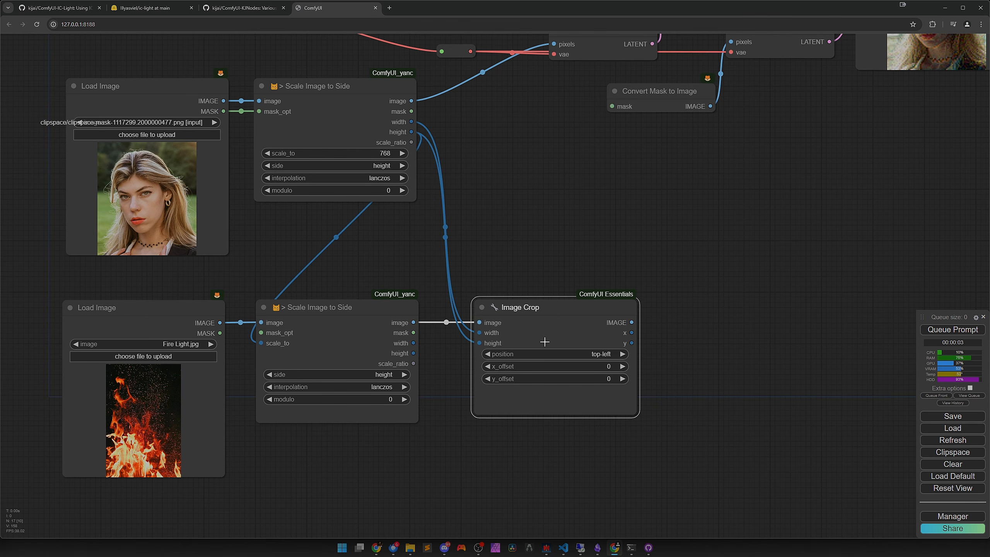
left_click(560, 354)
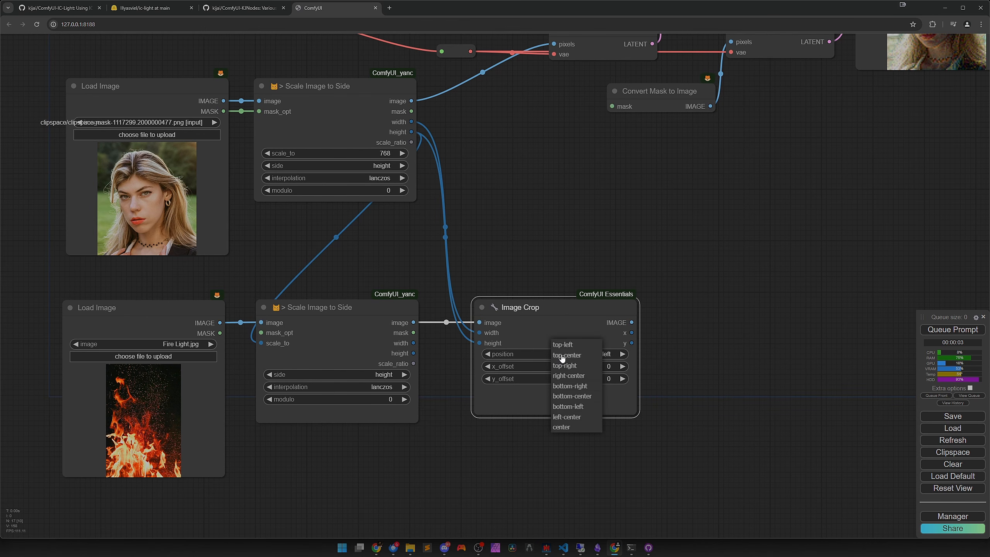
left_click(570, 396)
Add a Preview Image node fed by the Image Crop node's IMAGE output.
left_click_drag(676, 357, 565, 361)
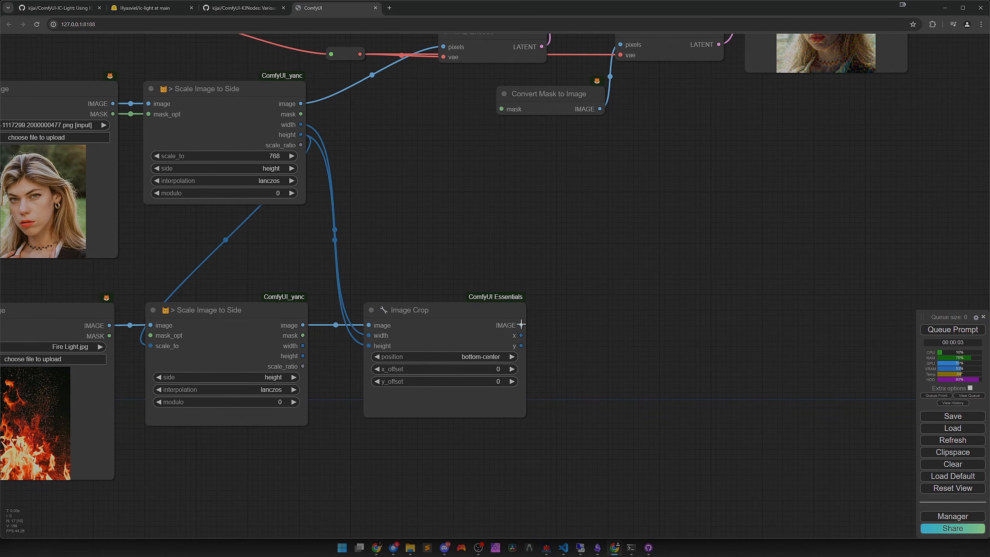
left_click_drag(521, 324, 602, 328)
left_click(624, 377)
scroll(650, 343, "down", 4)
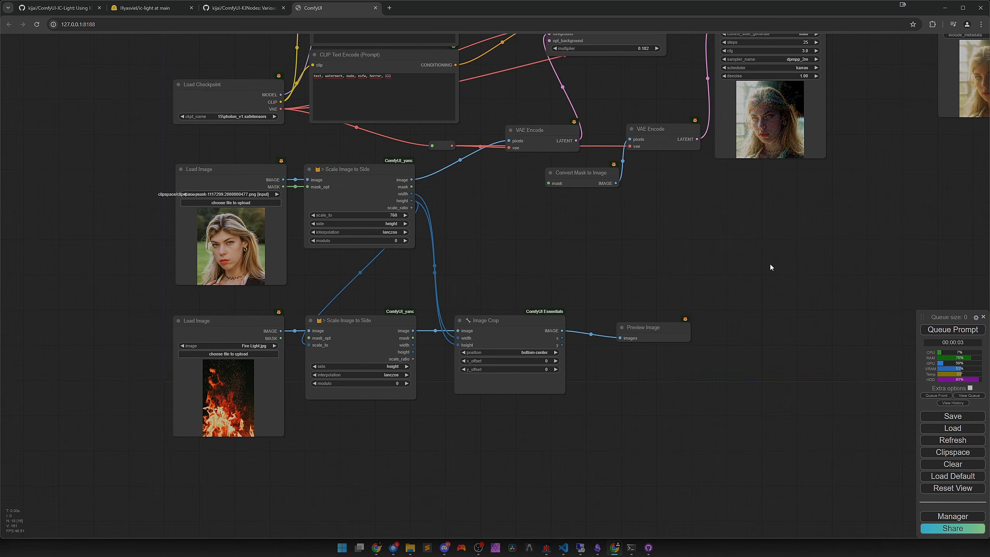
Mute the Save Image node and queue the prompt to preview the cropped fire image.
left_click_drag(770, 267, 542, 360)
left_click(730, 198)
key("ctrl+m")
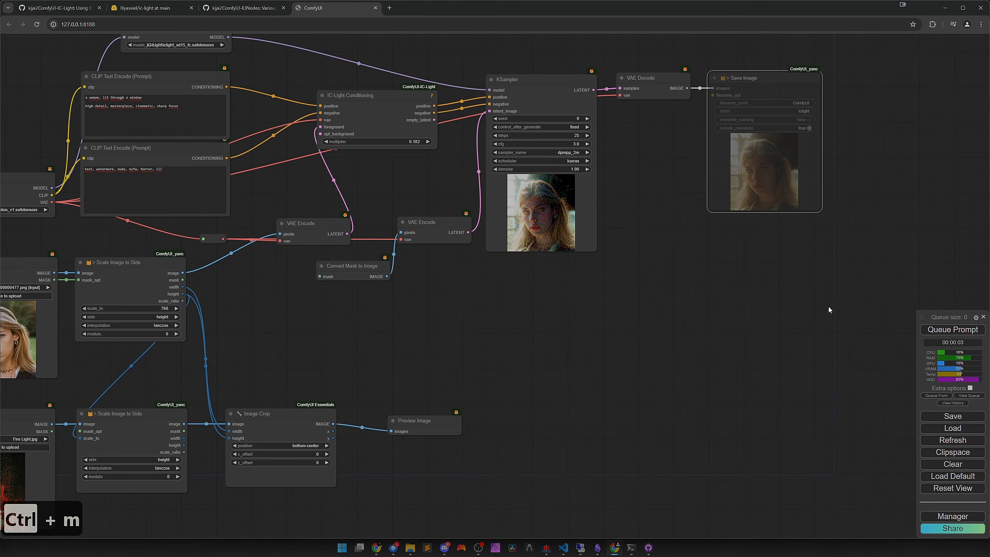
left_click(948, 333)
Set the side to width in the fire's Scale Image to Side node and check the cropped fire in the preview.
left_click_drag(655, 351, 805, 237)
left_click_drag(585, 310, 582, 304)
scroll(522, 351, "up", 4)
left_click_drag(472, 389, 568, 368)
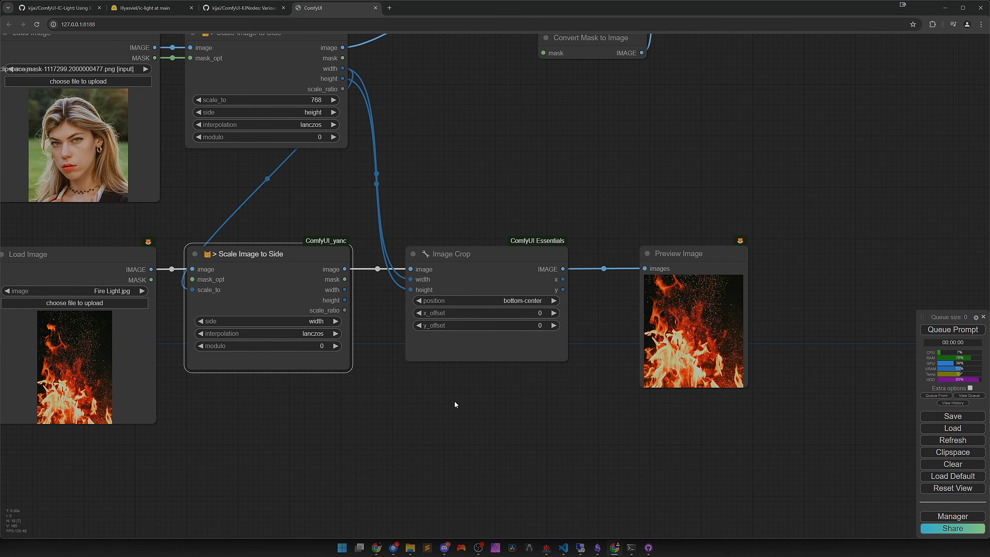
left_click_drag(455, 401, 551, 402)
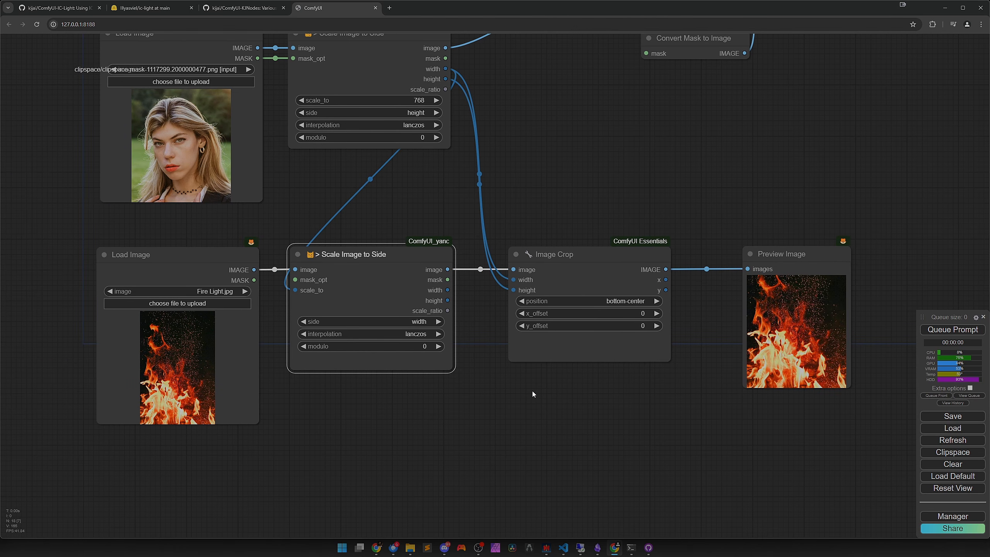
scroll(532, 391, "up", 3)
scroll(382, 304, "down", 3)
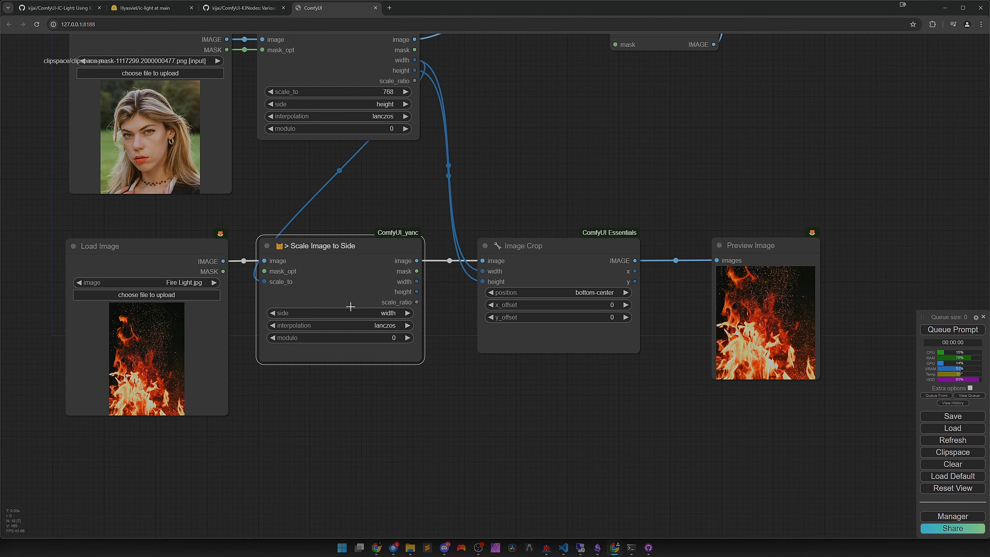
scroll(427, 206, "down", 1)
left_click(406, 100)
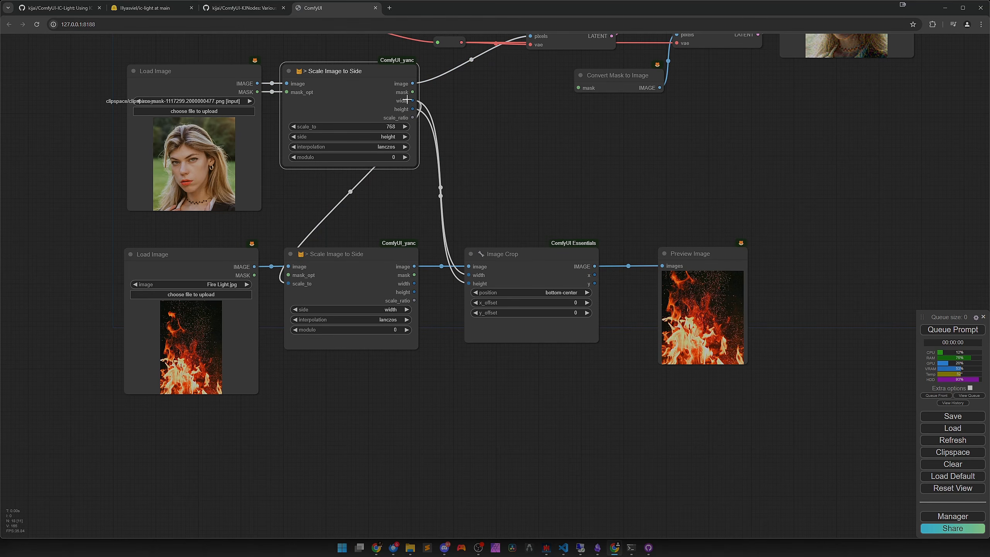
left_click(619, 386)
Move the Preview Image node to just below the Image Crop node.
left_click_drag(622, 364, 528, 373)
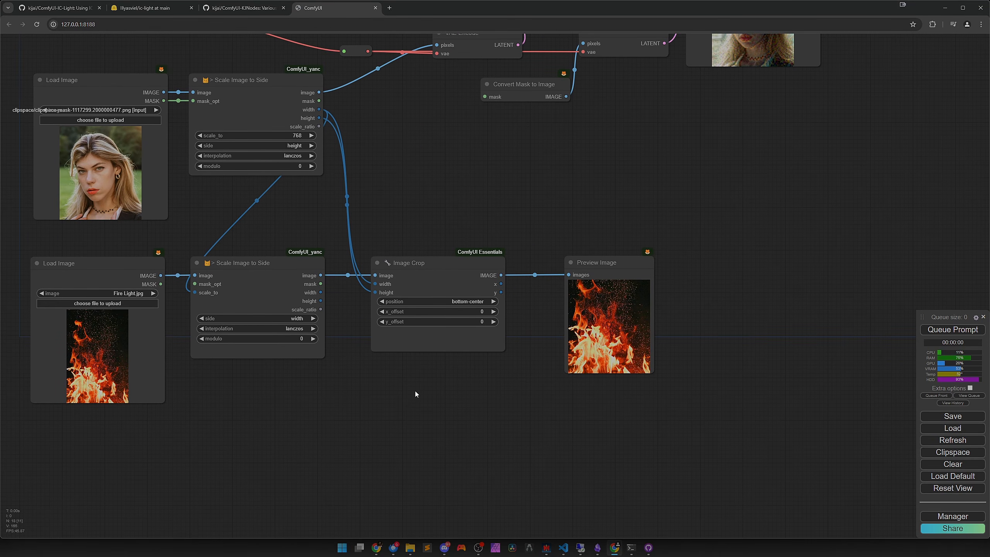
left_click(593, 321)
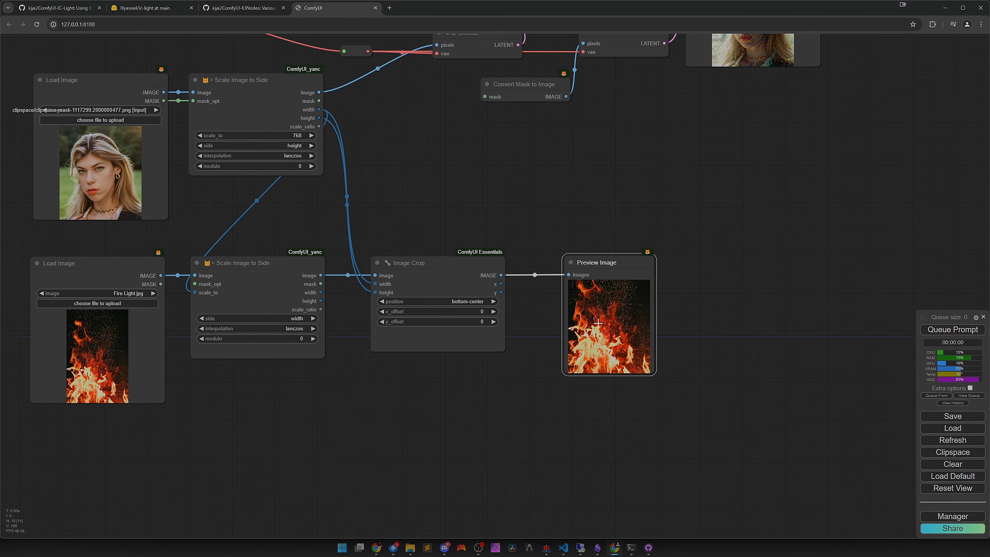
left_click_drag(611, 344, 441, 455)
Add a Light Source Mask node beside Image Crop and connect the cropped fire image to its image input.
left_click_drag(557, 397, 471, 370)
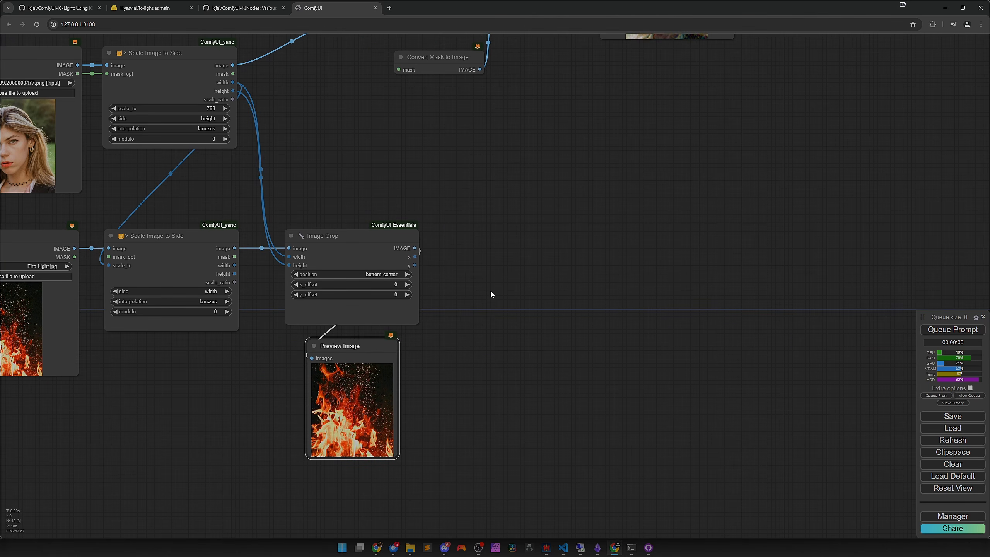
double_click(497, 277)
type("> ")
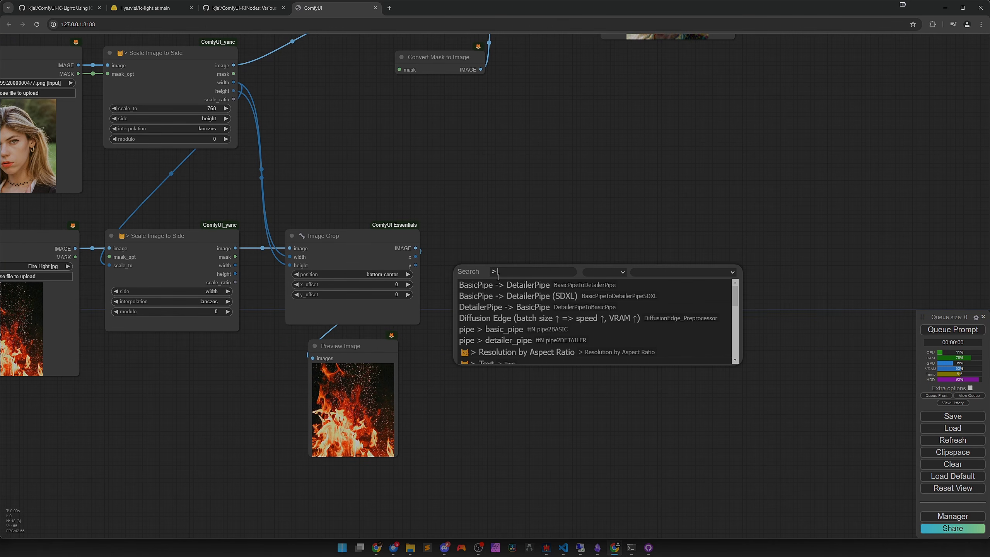
type("light")
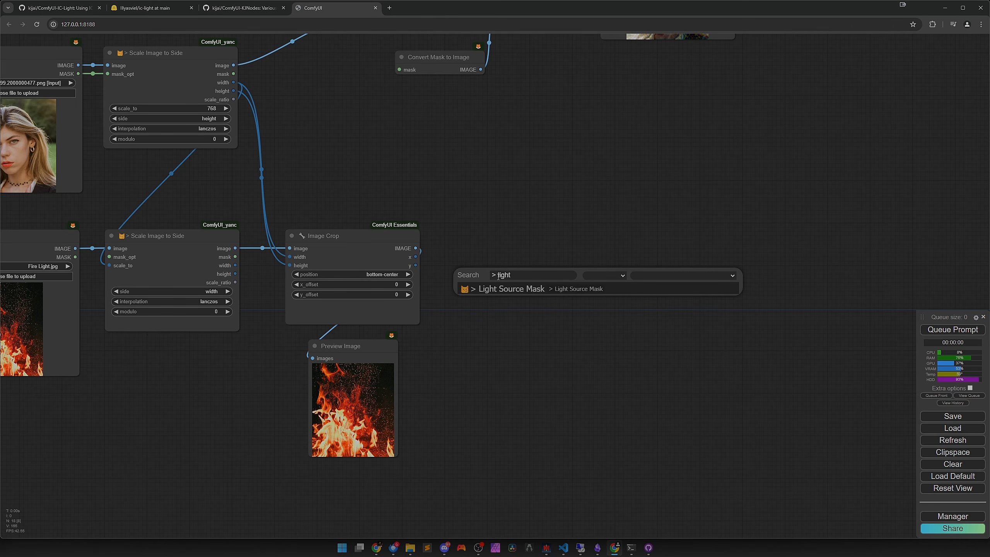
left_click(510, 289)
left_click_drag(555, 275, 517, 251)
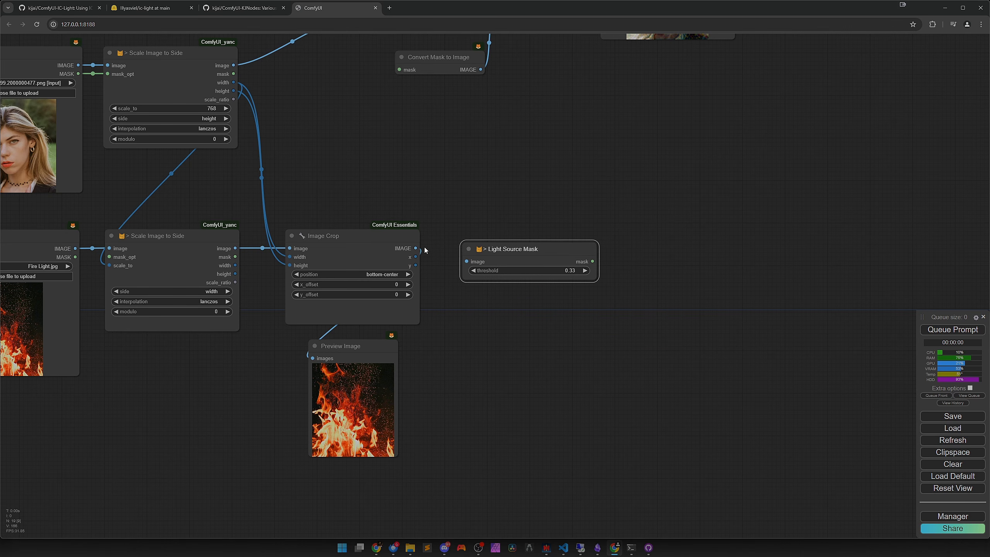
left_click_drag(416, 248, 471, 260)
left_click_drag(517, 255, 508, 242)
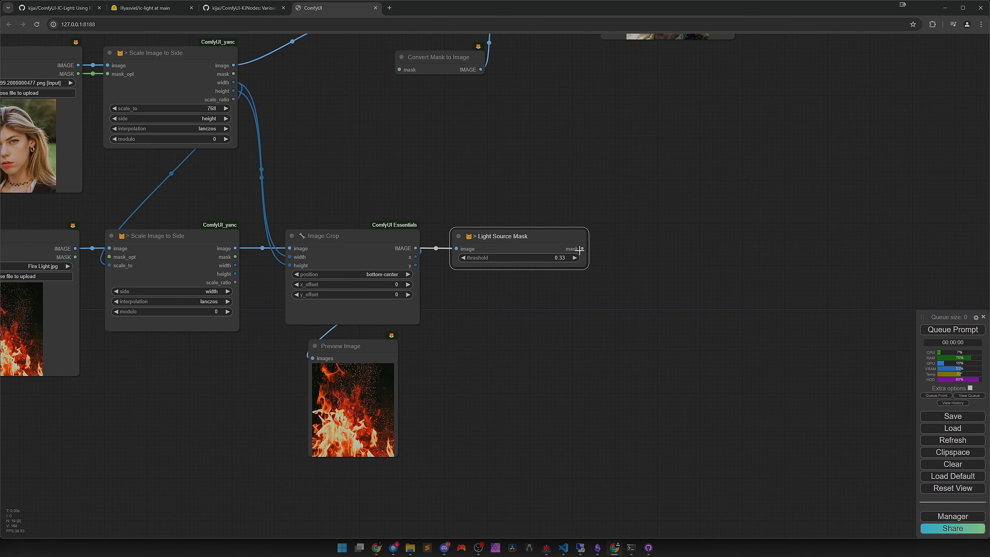
Add a Mask Preview node fed by the Light Source Mask's mask output and place it below that node.
left_click_drag(581, 250, 671, 244)
left_click(686, 264)
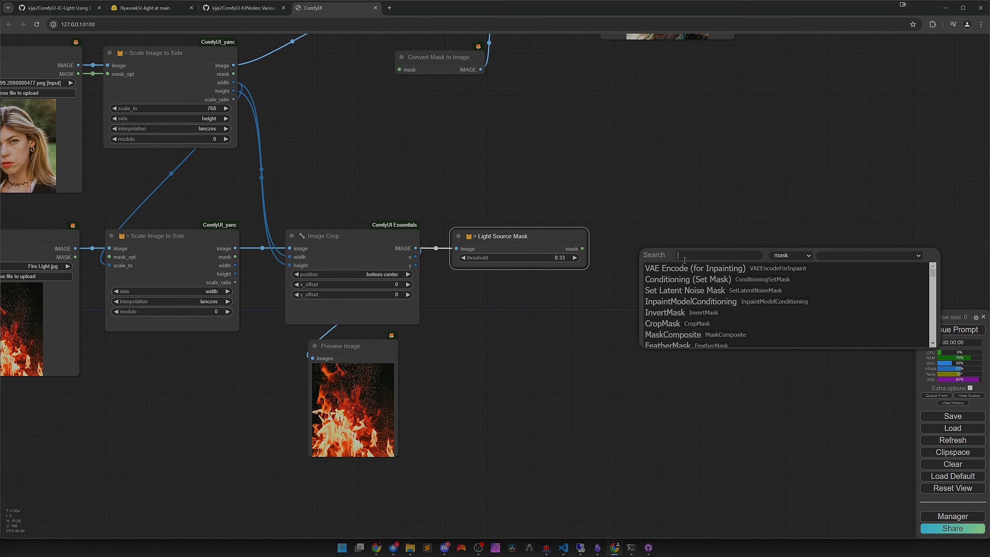
type("preive")
key("BackSpace")
key("BackSpace")
key("BackSpace")
type("v")
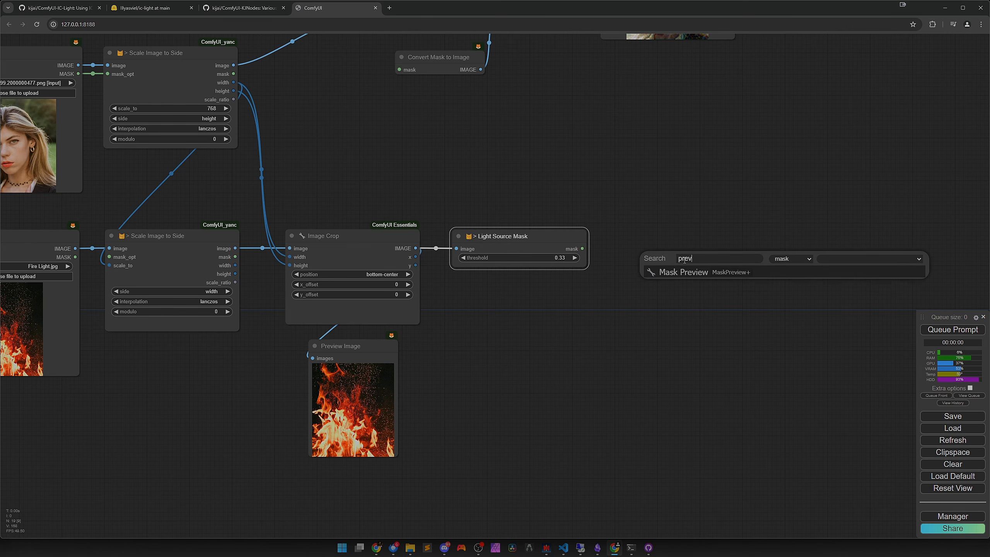
type("iew")
key("Return")
left_click_drag(735, 264, 517, 332)
Queue the prompt and compare the generated light mask with the cropped fire image.
left_click(944, 329)
left_click_drag(526, 360, 523, 352)
left_click_drag(223, 402, 335, 391)
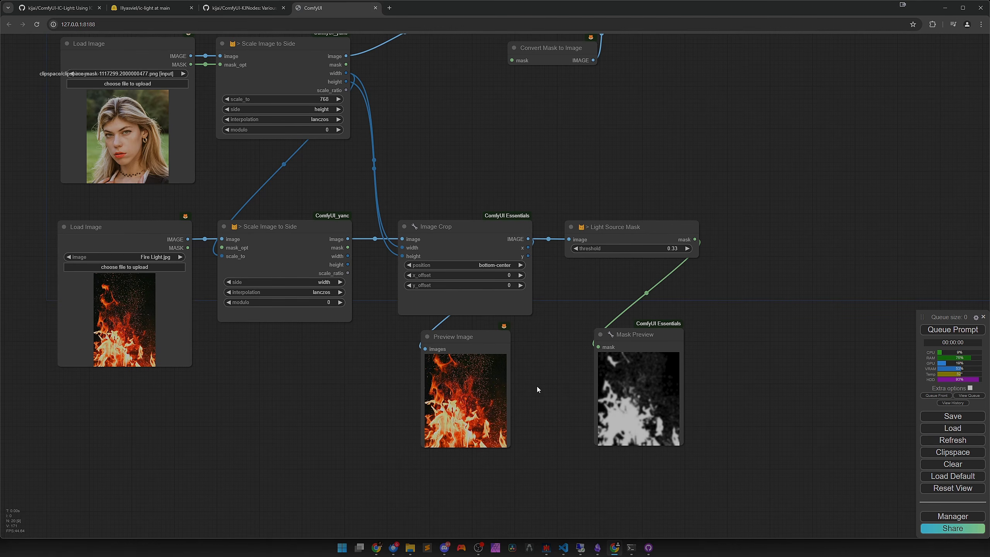
left_click_drag(561, 389, 511, 389)
left_click(435, 348)
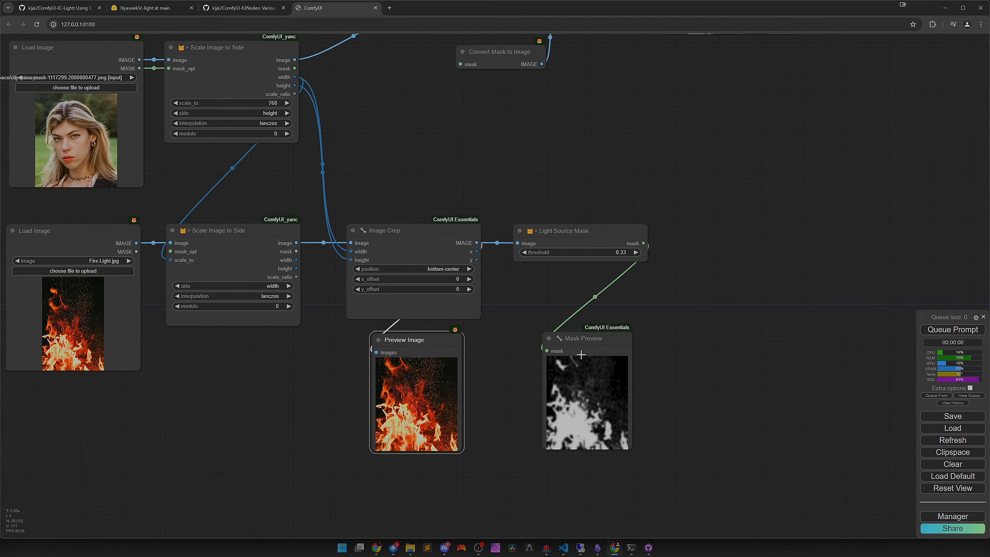
left_click_drag(585, 352, 585, 351)
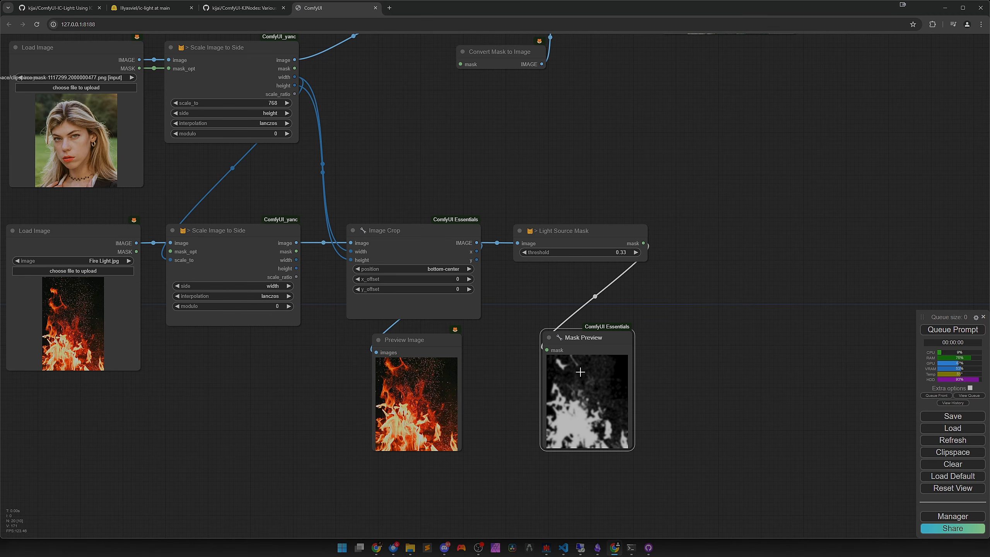
Connect the Light Source Mask's mask output to the Convert Mask to Image node's mask input.
scroll(685, 281, "down", 5)
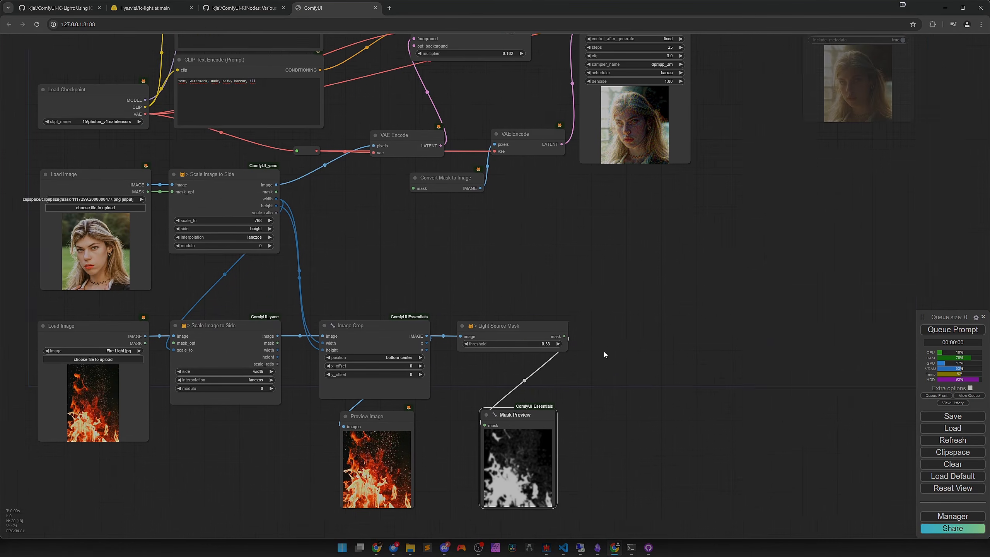
left_click_drag(545, 355, 393, 207)
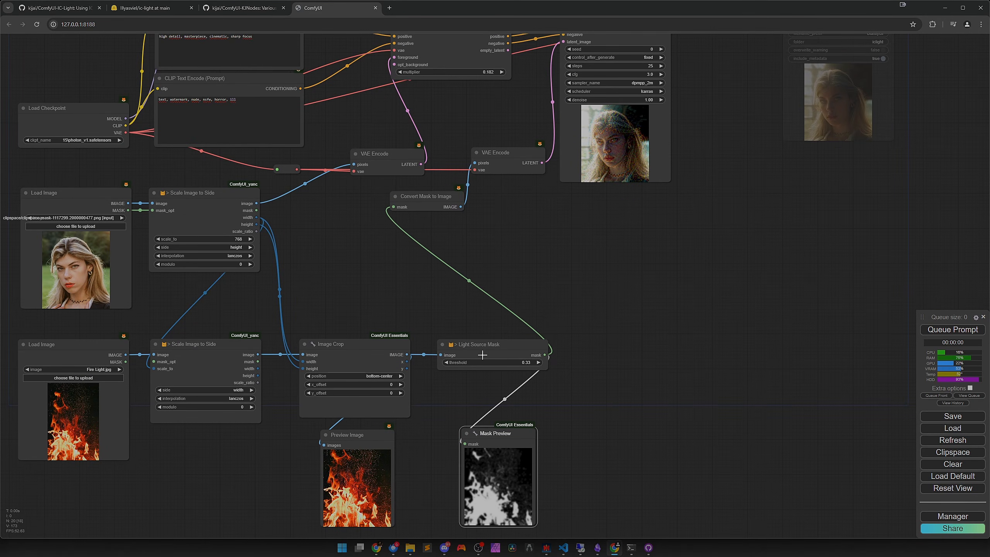
Review the node chain from the fire image through the light mask to the VAE Encode and KSampler nodes.
left_click_drag(493, 237, 552, 329)
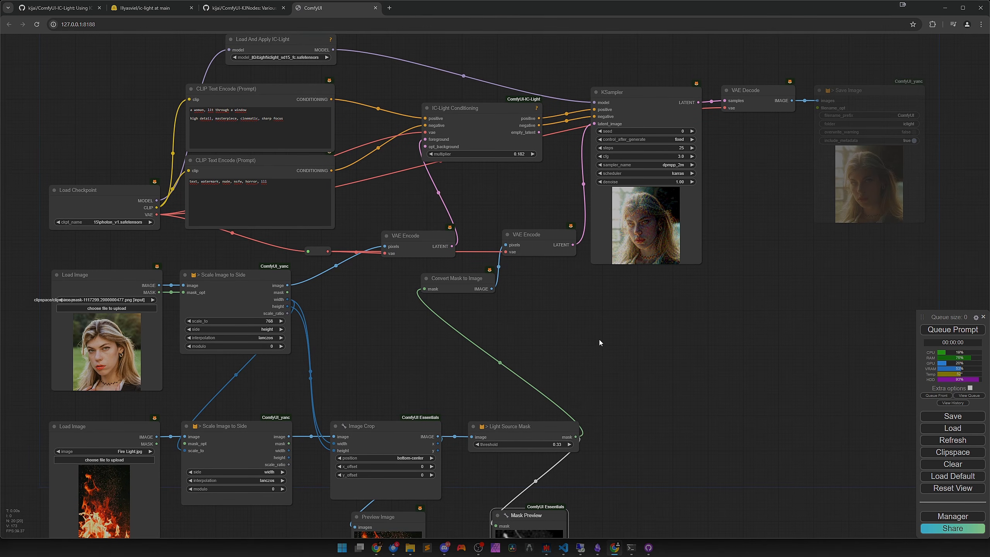
left_click_drag(597, 366, 663, 291)
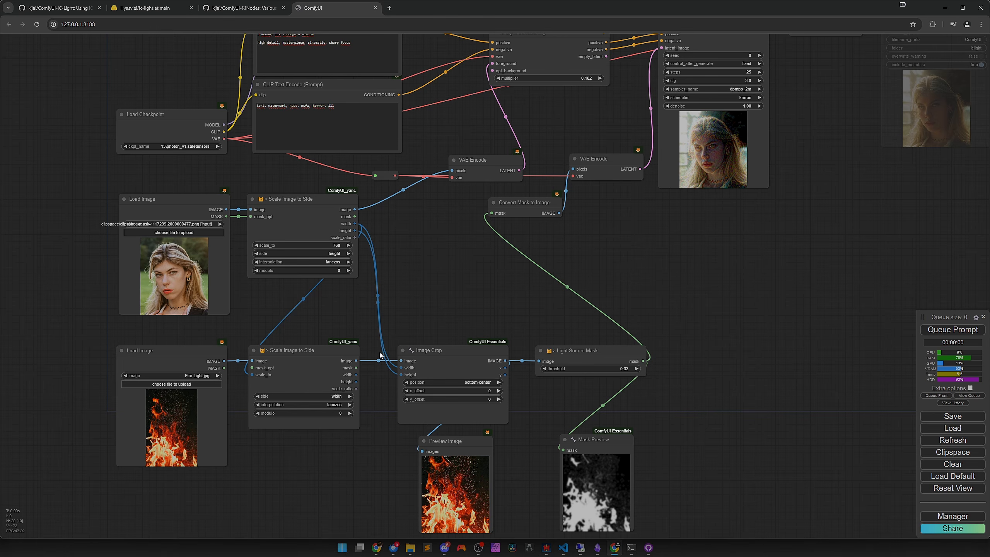
mouse_move(421, 288)
left_mouse_down()
mouse_move(427, 308)
mouse_move(429, 292)
left_mouse_up()
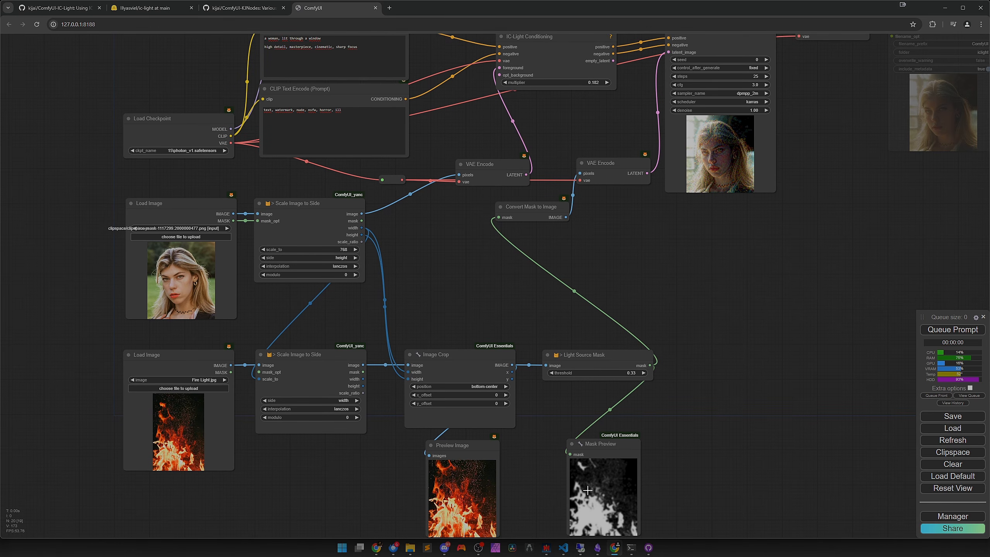
left_click_drag(535, 457, 513, 366)
left_click(576, 363)
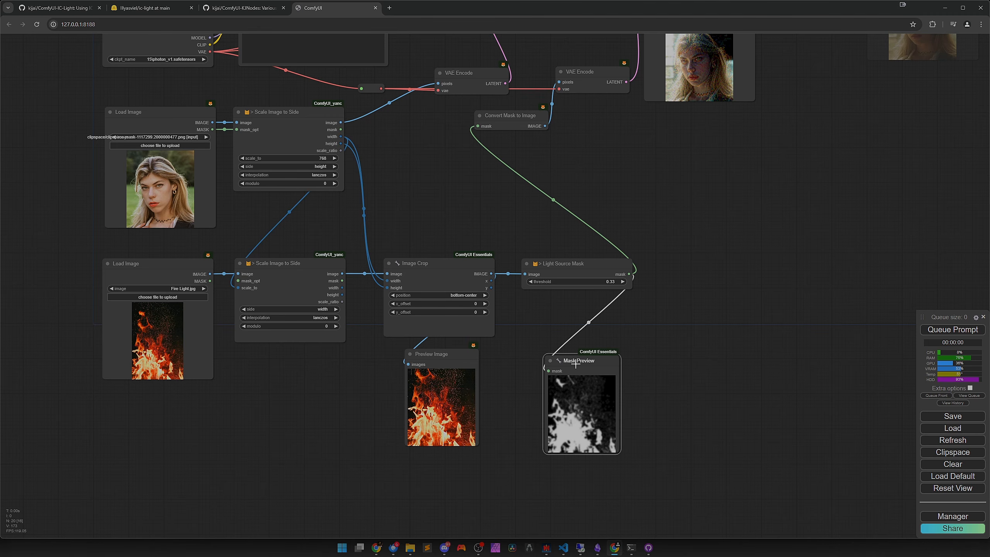
left_click_drag(576, 364, 579, 361)
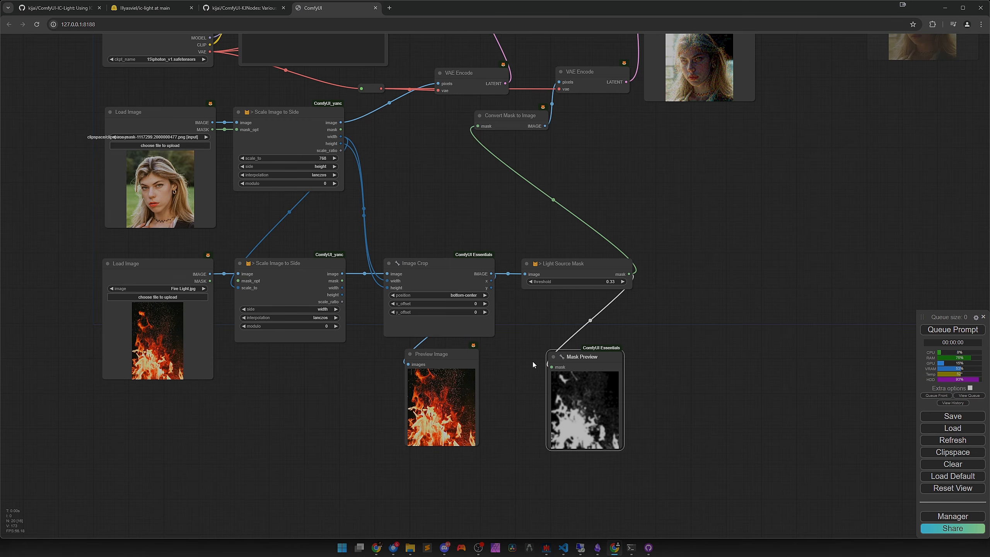
left_click_drag(507, 213, 529, 355)
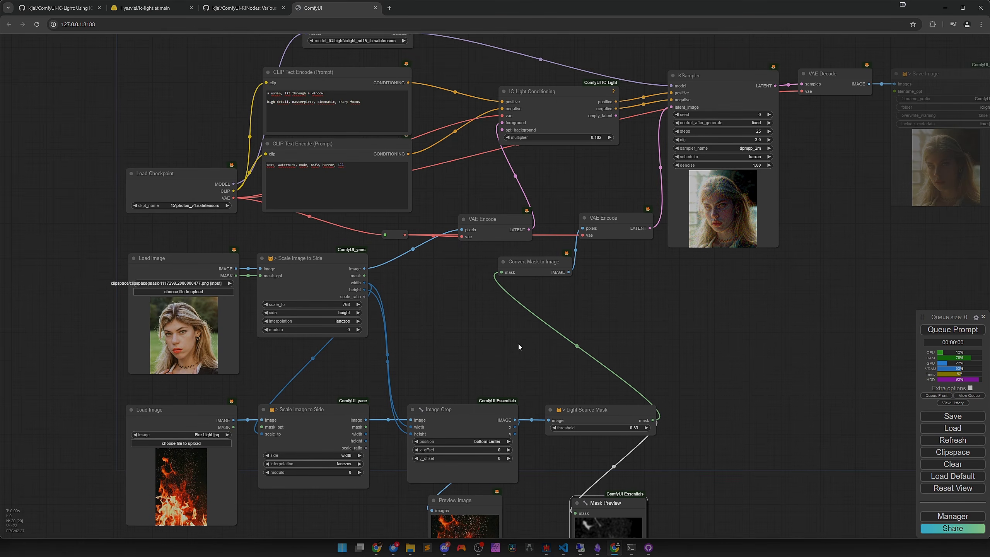
left_click_drag(478, 331, 487, 271)
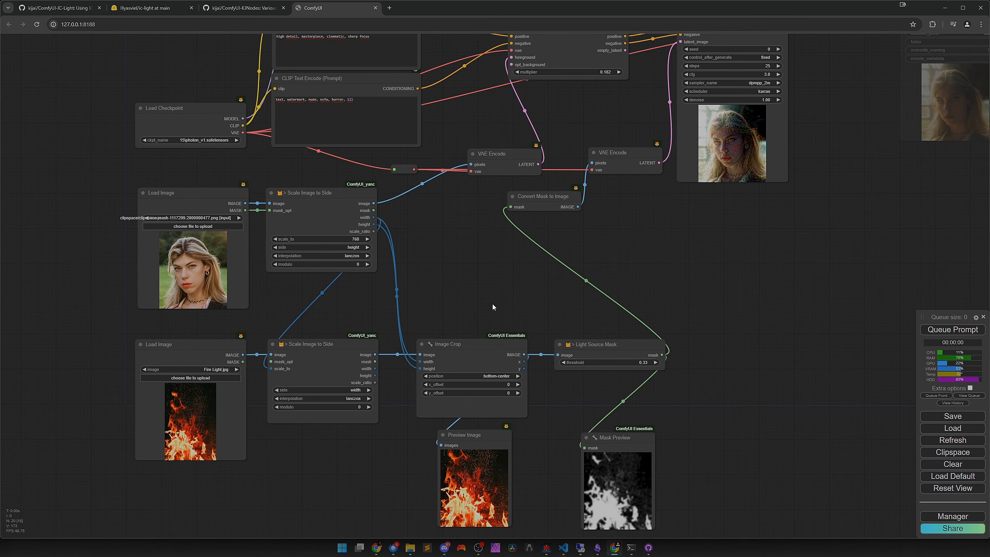
Replace "lit through a window" with "lit by a bonfire" in the positive prompt.
left_click_drag(442, 218, 506, 411)
scroll(512, 328, "up", 4)
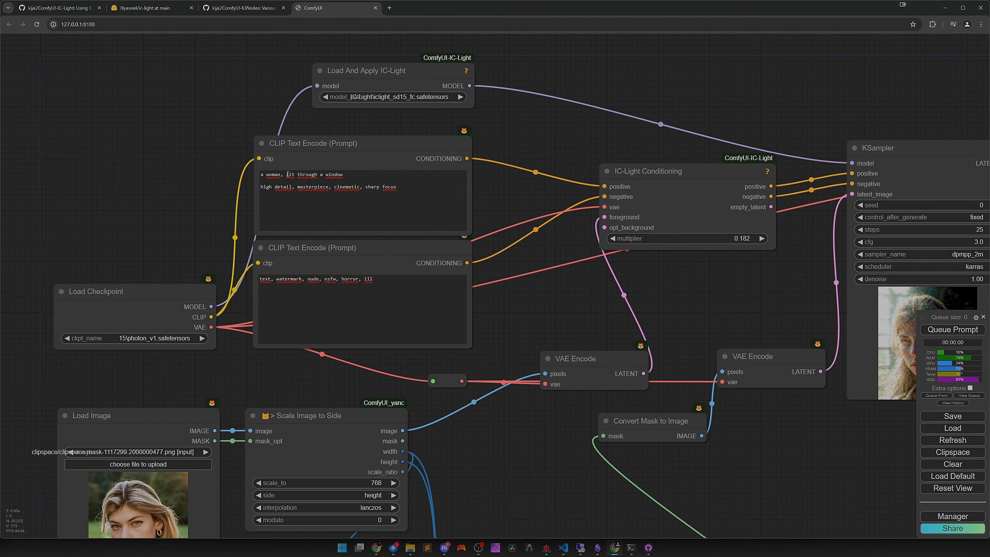
left_click_drag(287, 174, 340, 177)
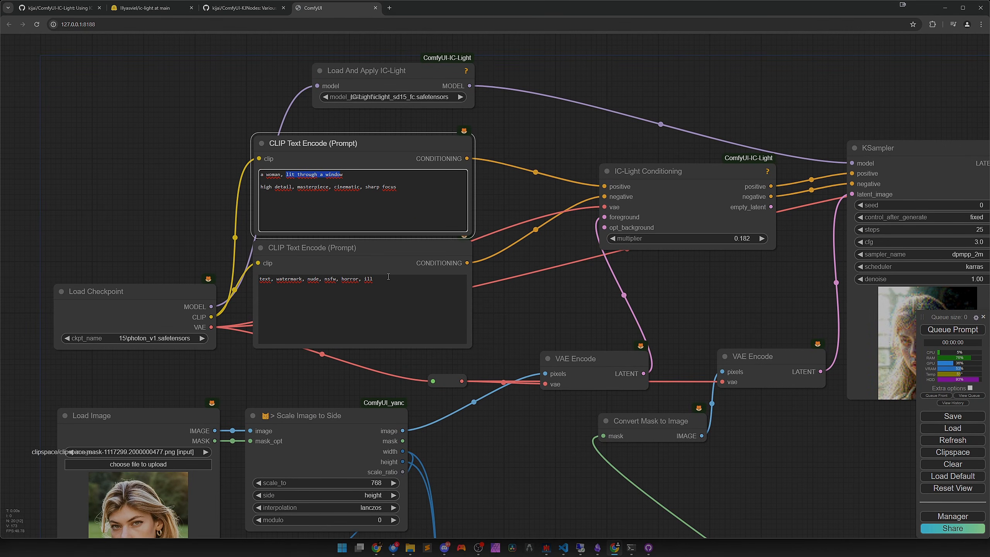
key("BackSpace")
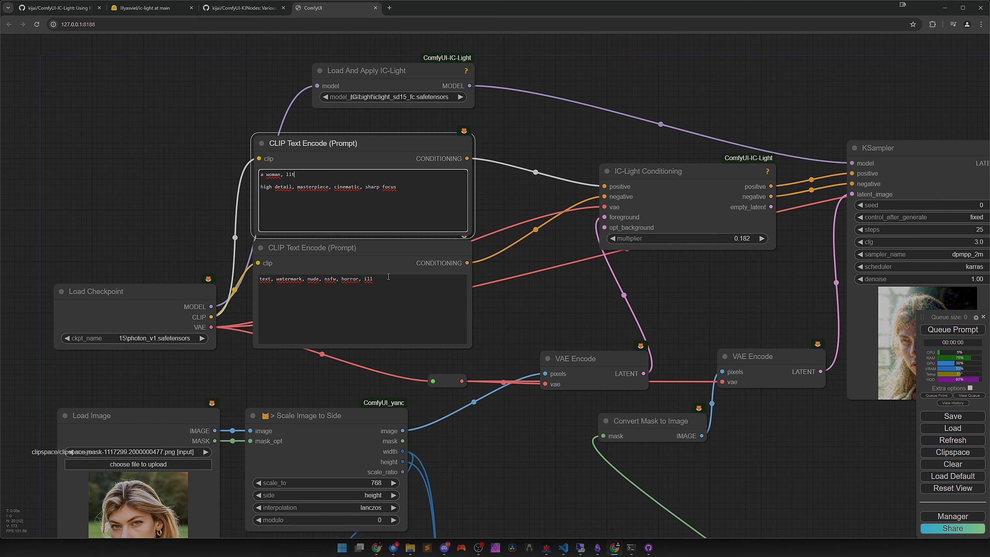
type("lit by a bonfire")
Unmute the Save Image node and queue the prompt to generate the fire-lit portrait.
scroll(497, 315, "down", 5)
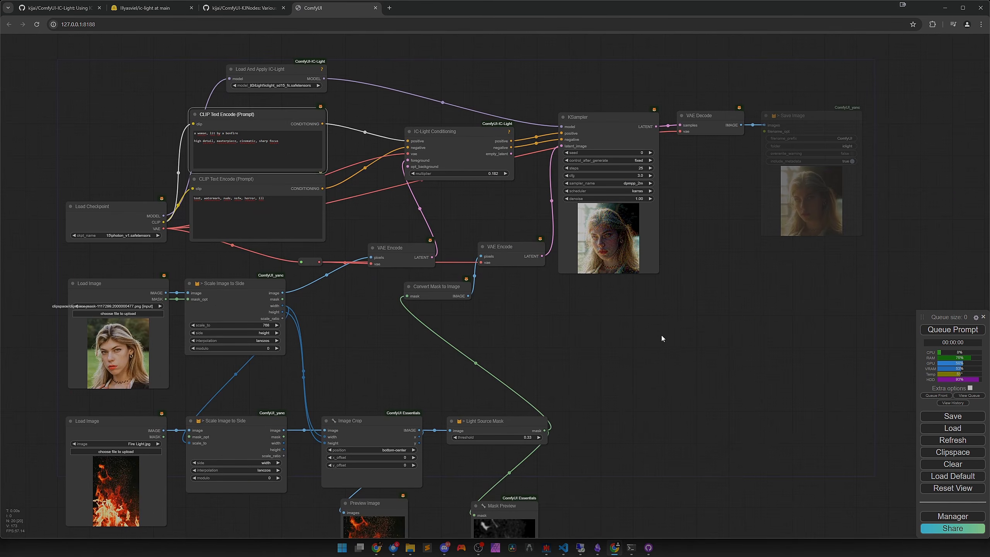
left_click(938, 331)
left_click(818, 186)
key("ctrl+m")
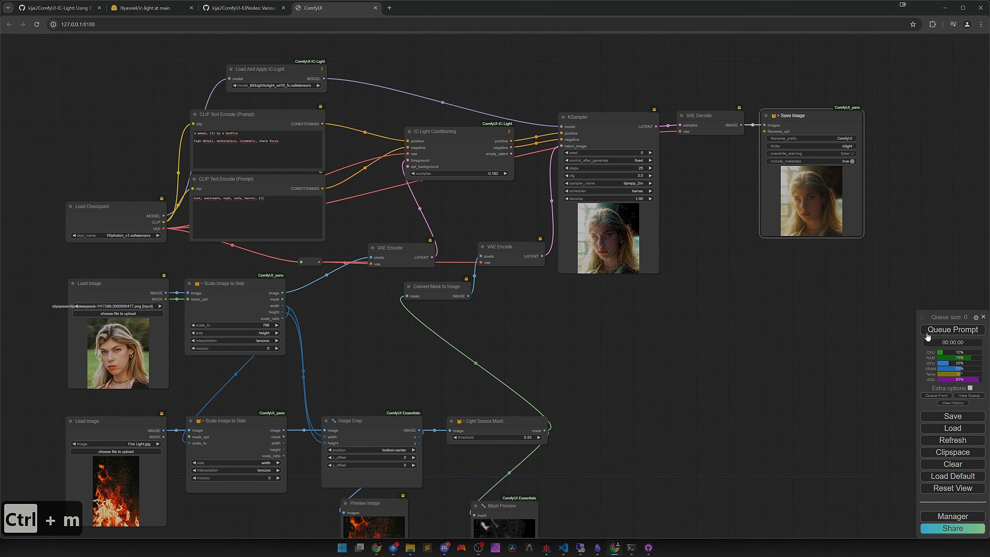
left_click(939, 330)
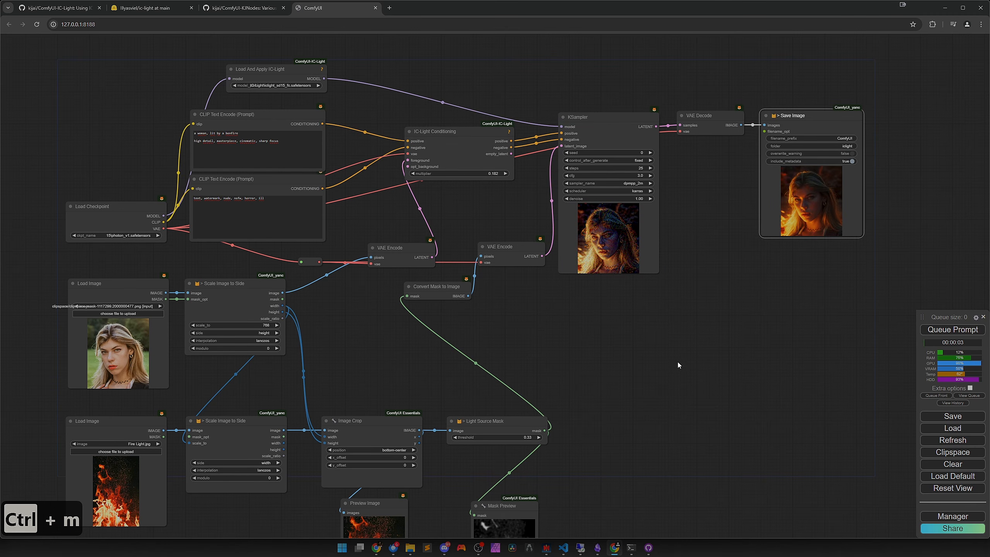
Examine the relit portrait in the Save Image node and compare it with the fire and mask previews.
scroll(612, 273, "up", 6)
left_click_drag(744, 236, 859, 431)
left_click_drag(734, 476, 586, 450)
scroll(582, 450, "down", 2)
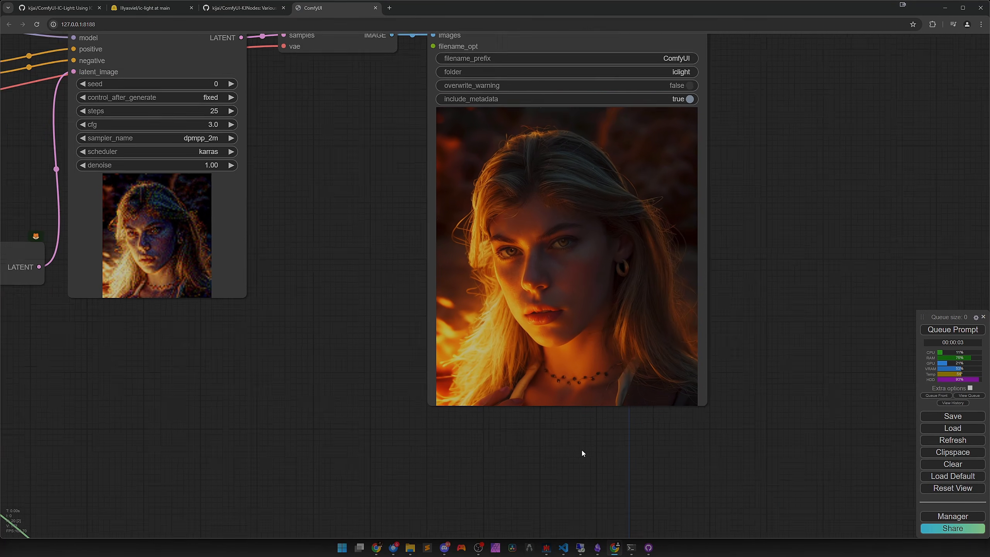
scroll(528, 461, "down", 2)
left_click_drag(493, 474, 498, 393)
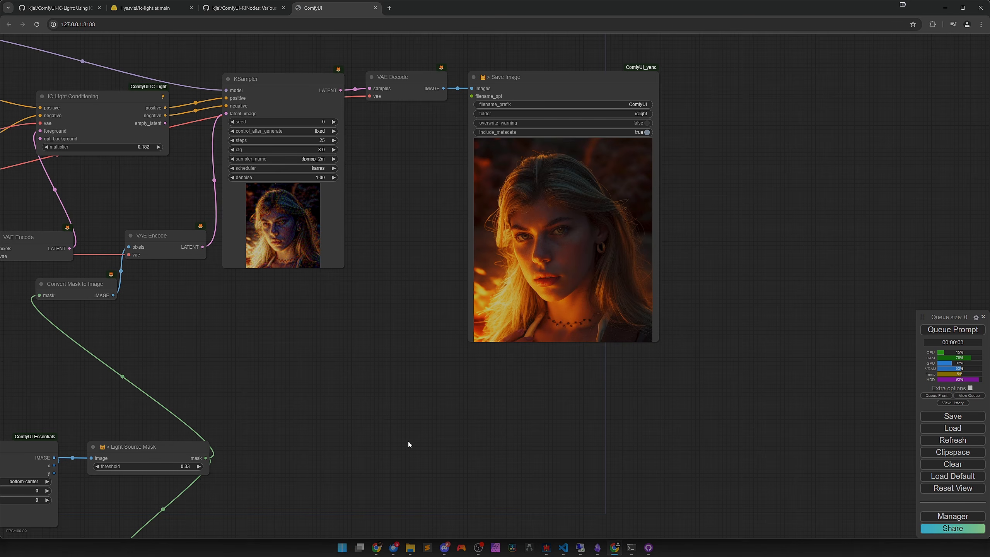
scroll(408, 442, "down", 2)
left_click_drag(355, 449, 650, 347)
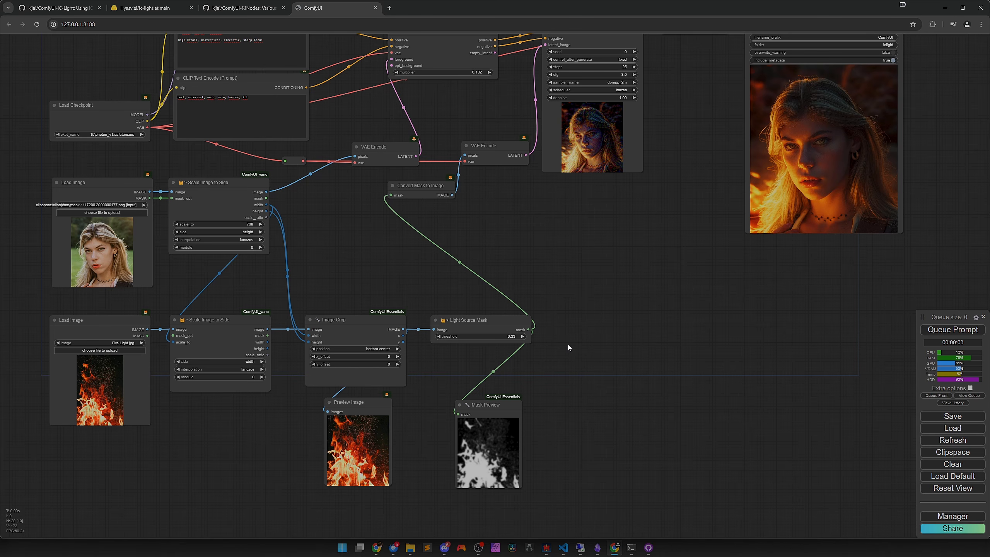
Load City Lights 2.webp as the light source image and queue the prompt.
left_click_drag(242, 441, 287, 436)
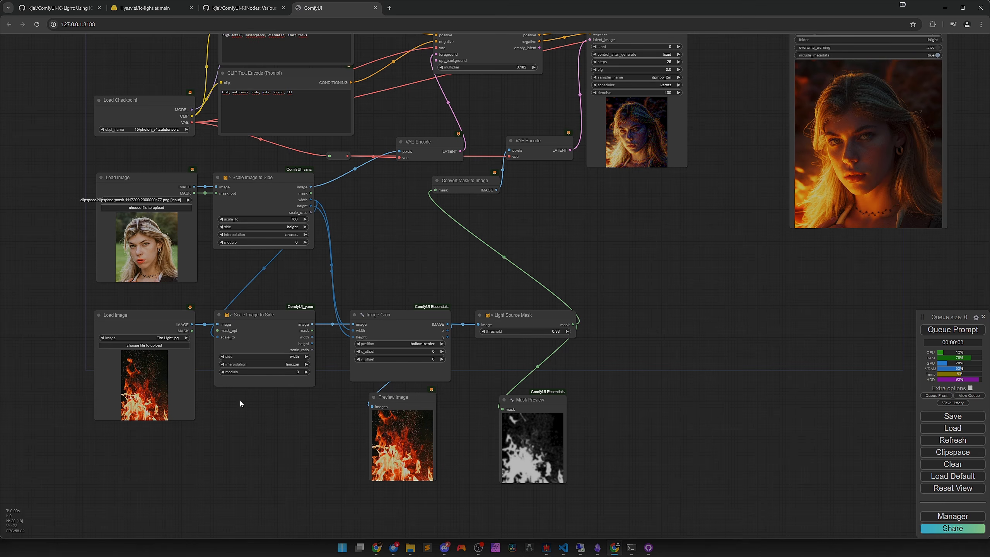
left_click_drag(240, 401, 280, 407)
left_click(212, 344)
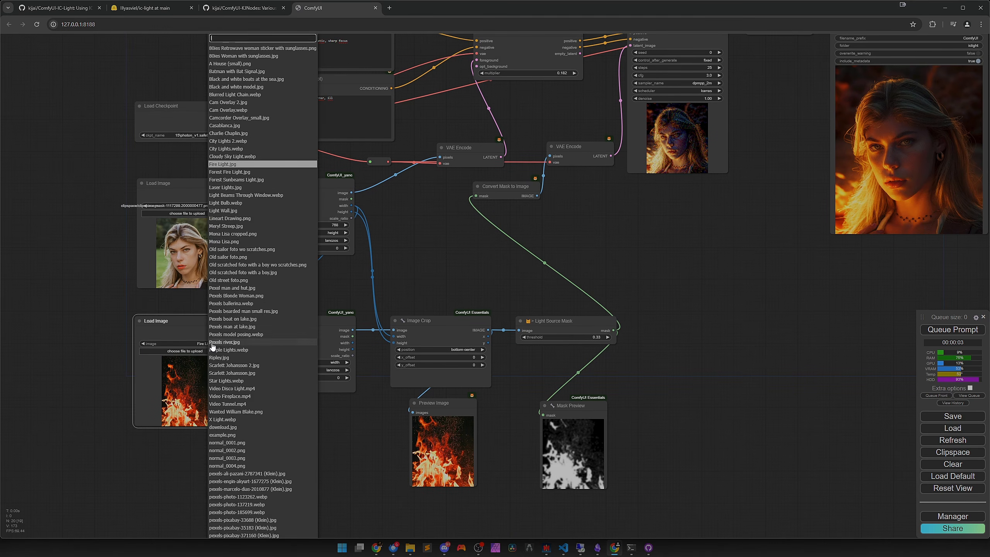
type("light")
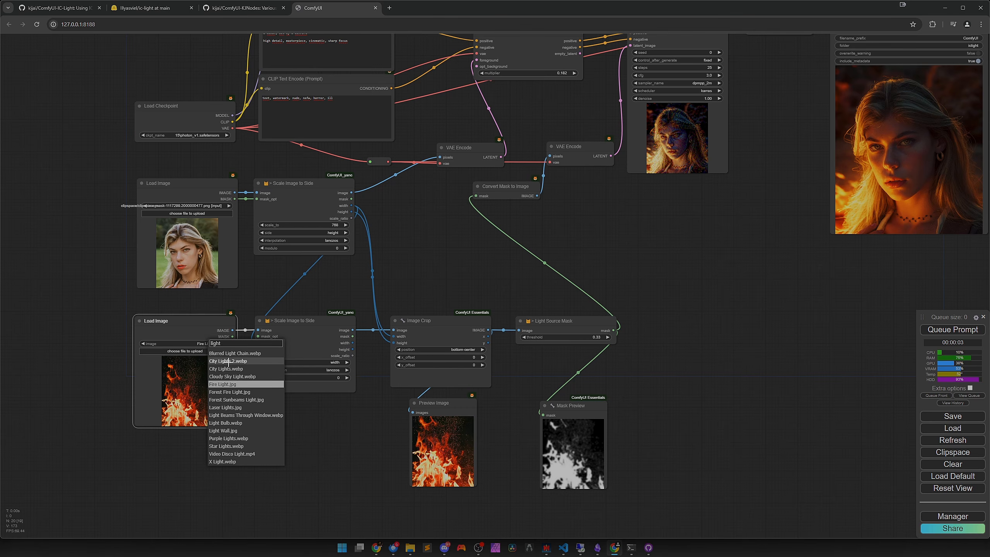
left_click(231, 361)
left_click(942, 332)
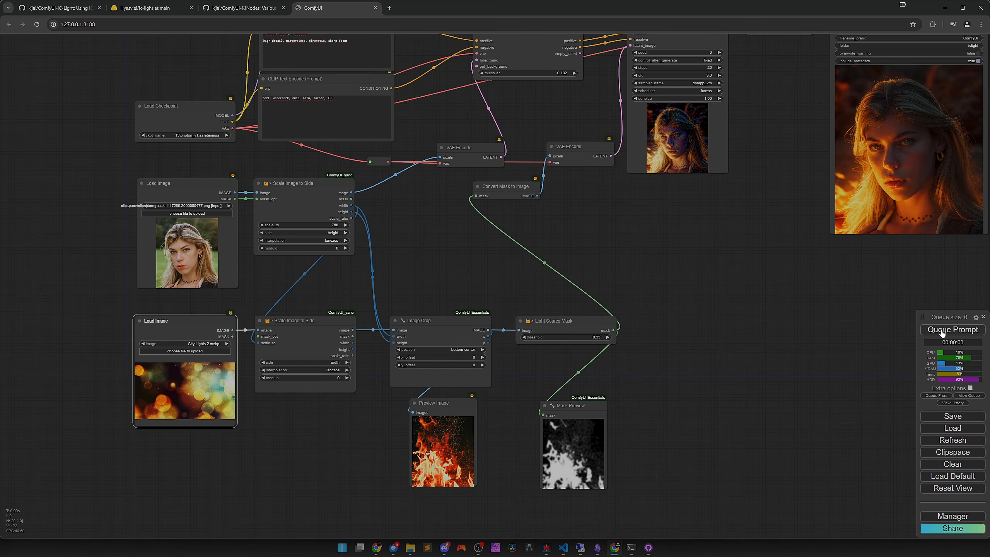
left_click_drag(744, 400, 697, 397)
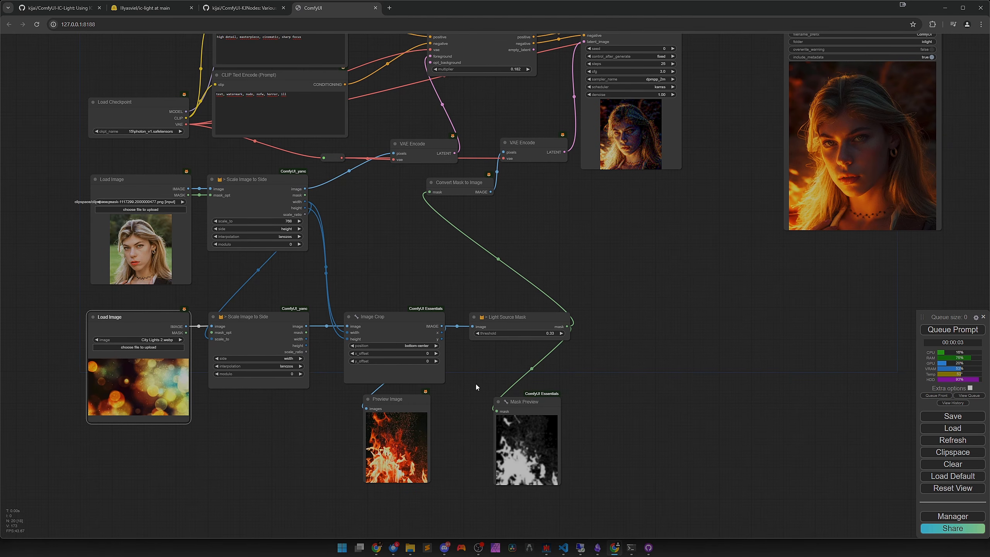
left_click(939, 331)
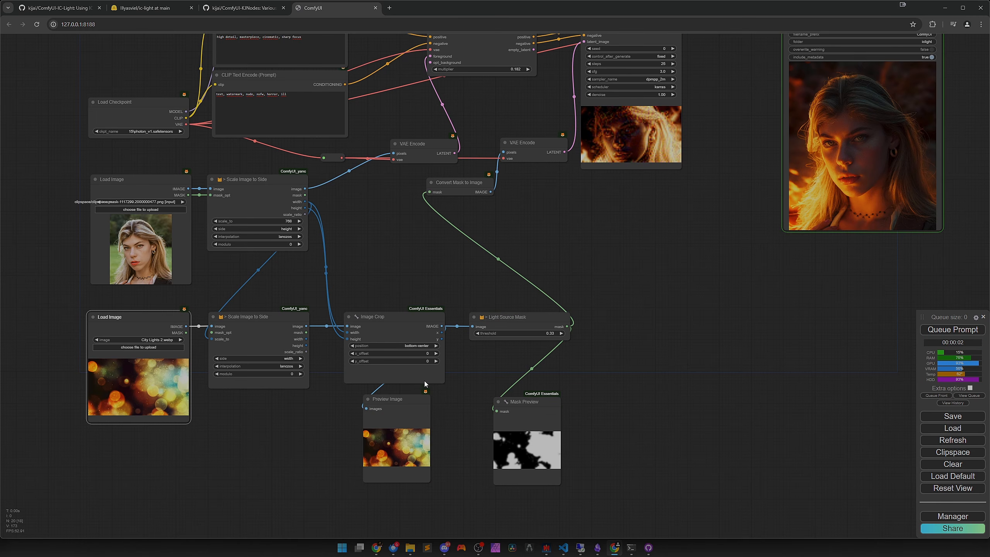
Scale the light source image by height instead of width and queue the prompt again.
left_click(281, 359)
left_click(293, 383)
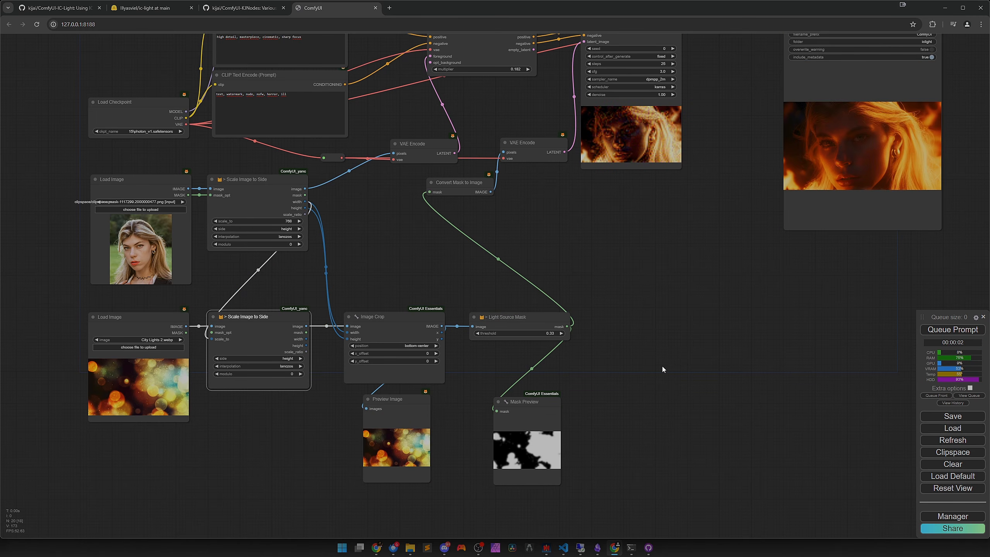
left_click(935, 331)
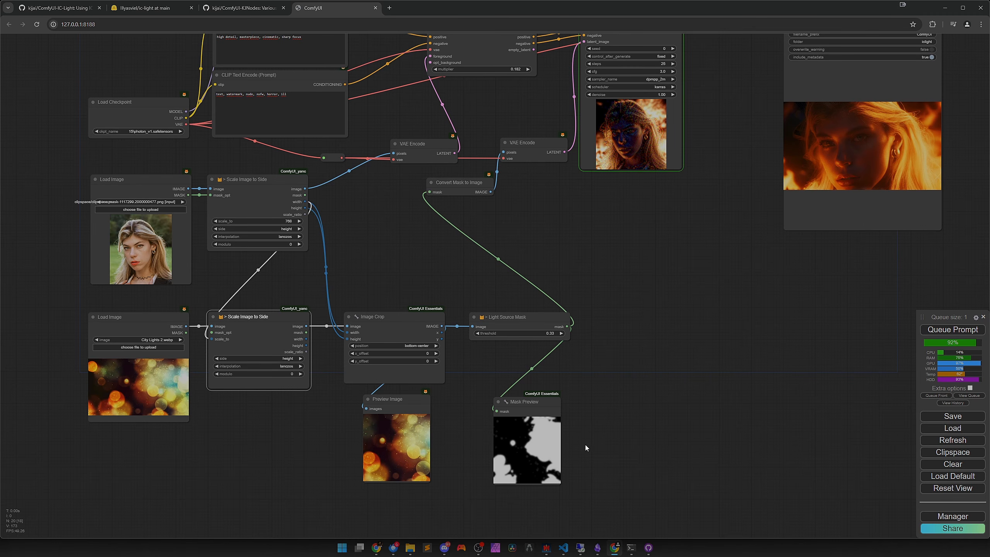
left_click_drag(675, 390, 573, 422)
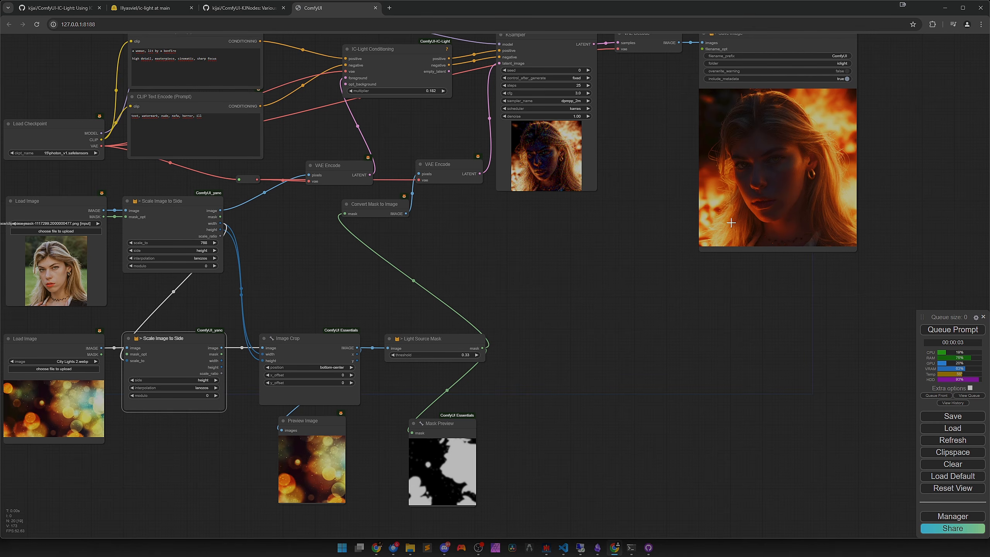
Replace "bonfire" with "disco light" in the positive prompt and queue the generation.
scroll(683, 367, "down", 3)
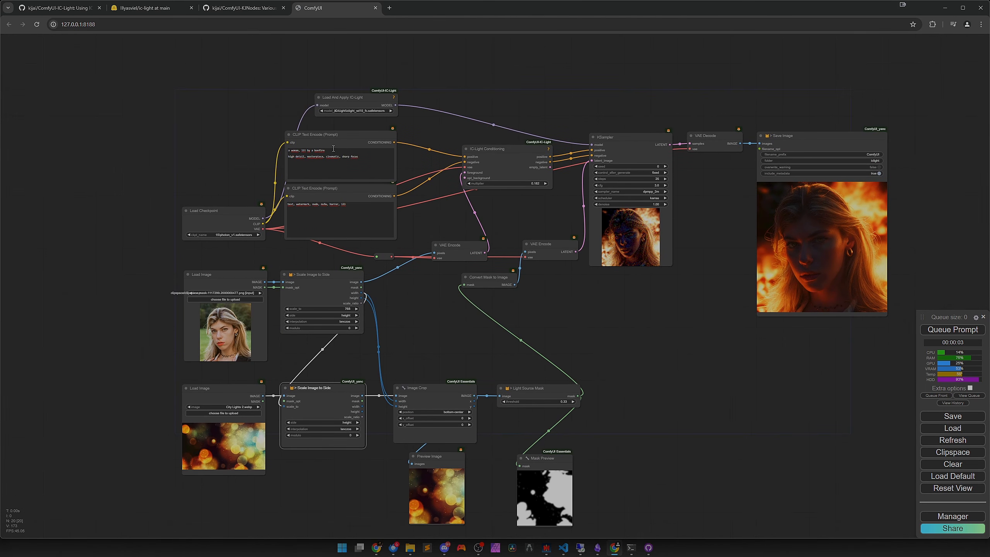
left_click(334, 149)
key("BackSpace")
key("BackSpace")
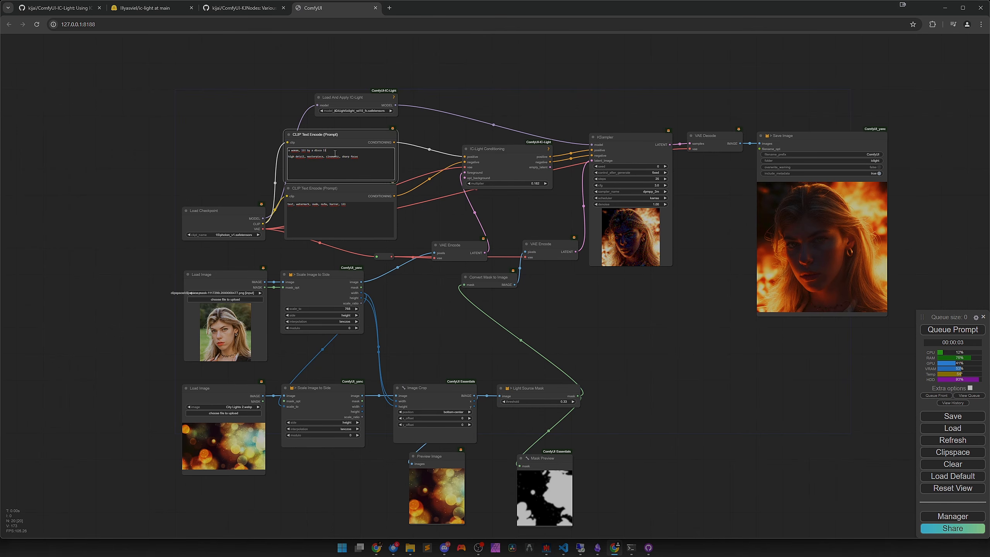
left_click(963, 330)
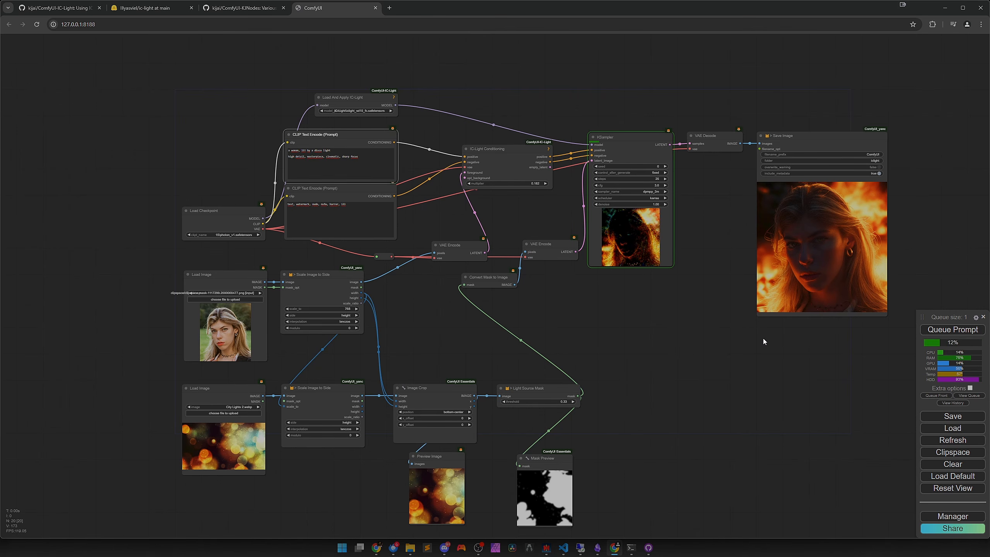
left_click_drag(705, 377, 638, 353)
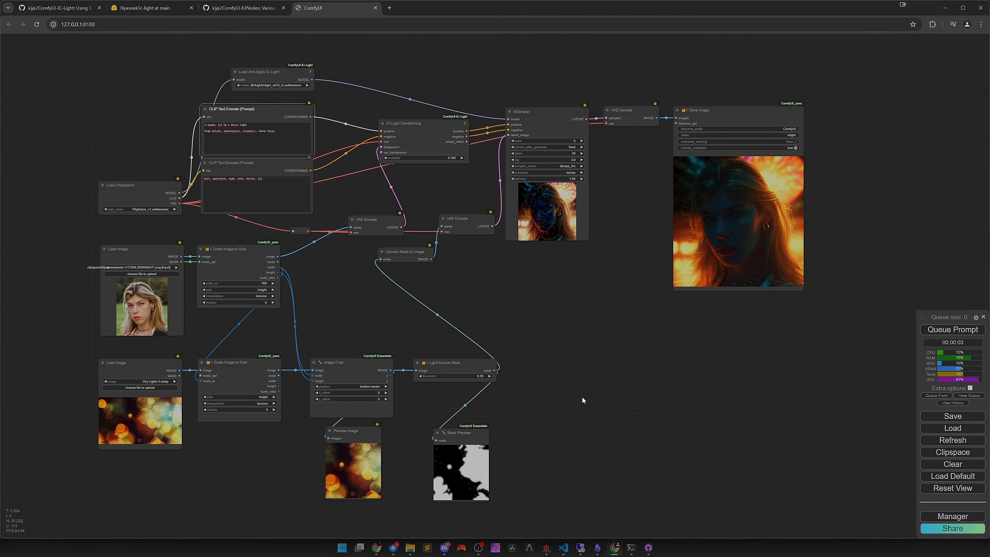
Set the Image Crop position to bottom-right and queue the prompt.
left_click_drag(405, 448, 476, 412)
scroll(474, 402, "up", 4)
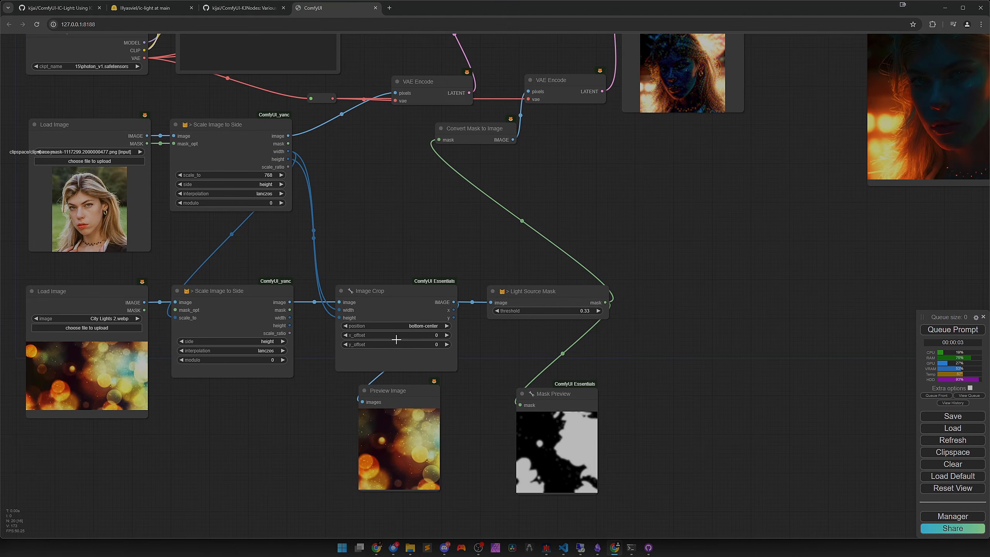
left_click(415, 326)
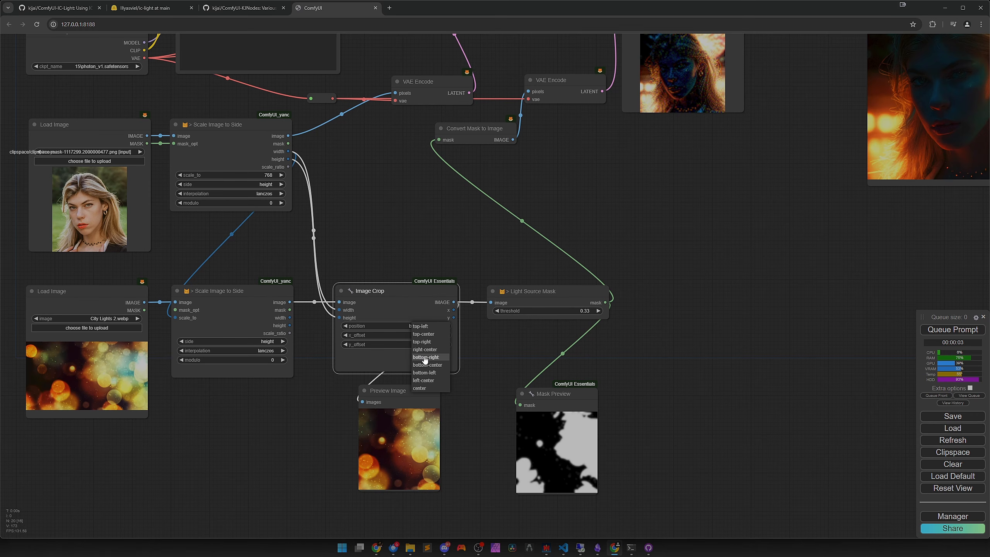
left_click(425, 358)
left_click(953, 330)
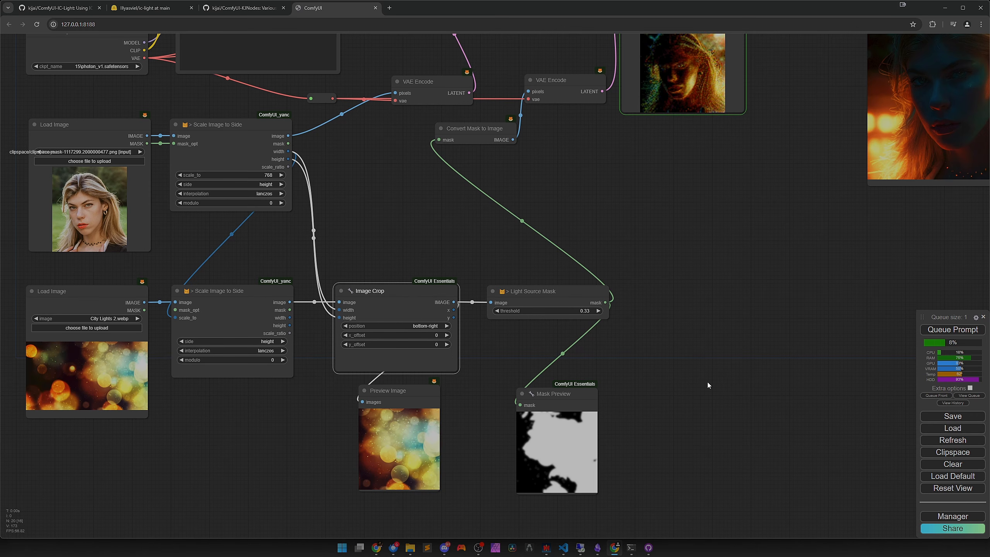
Append ", pink and cyan" after "disco light" in the positive prompt and queue the generation.
scroll(765, 261, "down", 3)
left_click_drag(764, 260, 671, 371)
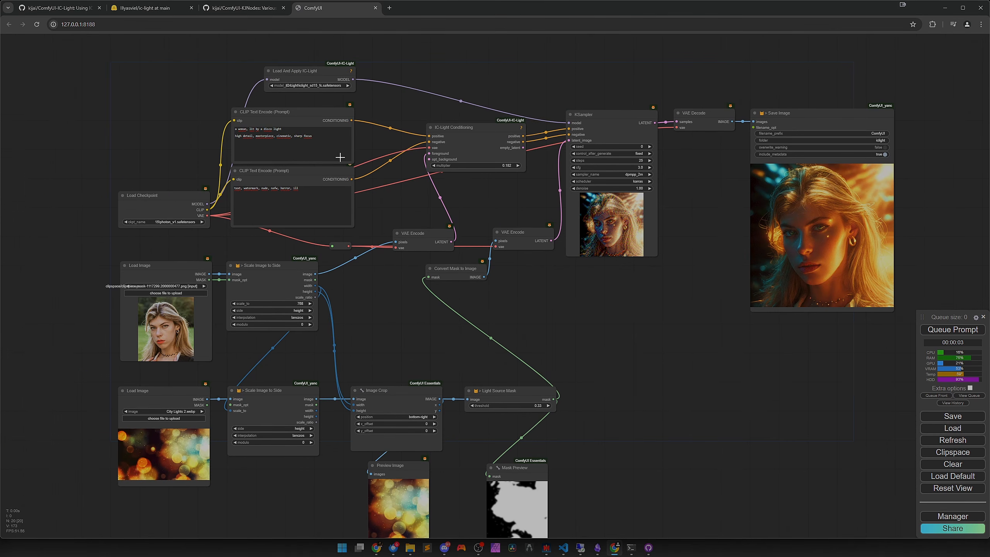
left_click(333, 132)
type(", pink and cyan")
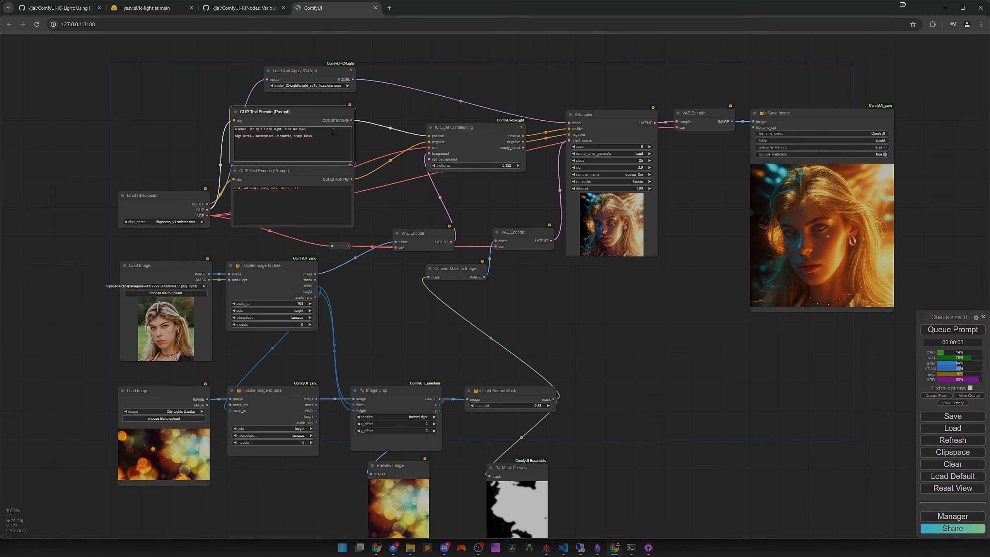
key("ctrl+Return")
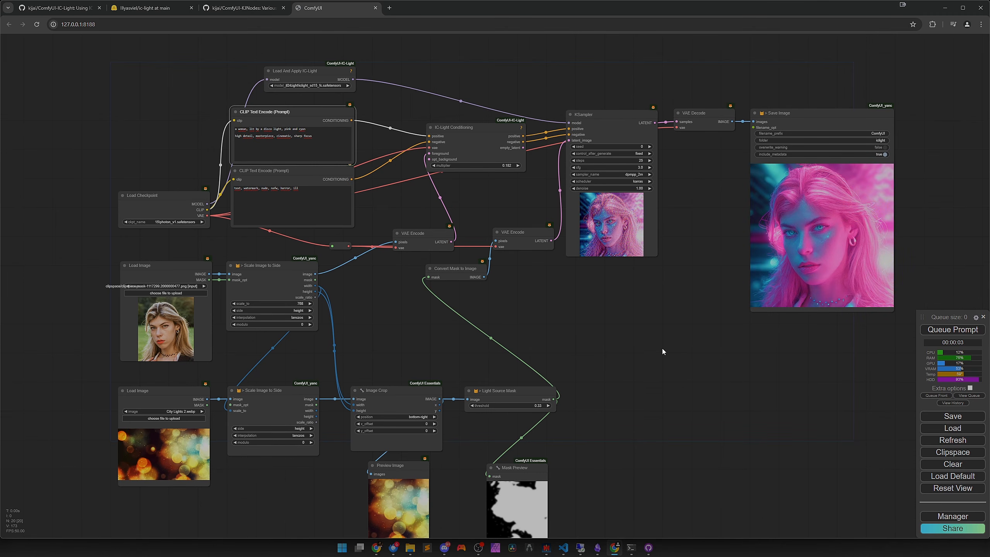
scroll(662, 349, "down", 2)
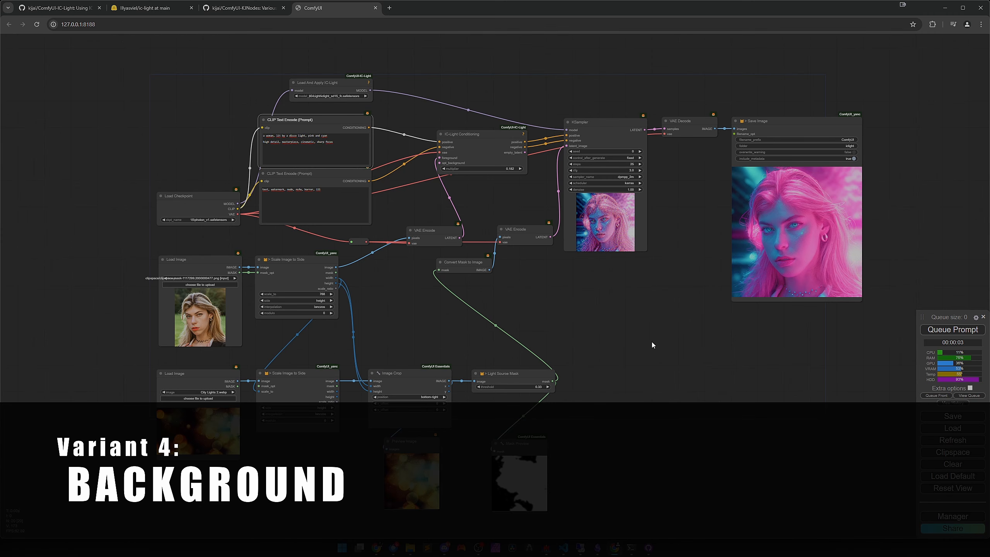
Delete the Mask Preview, Light Source Mask and Preview Image nodes from the light source chain.
left_click_drag(592, 415, 633, 361)
scroll(599, 385, "up", 3)
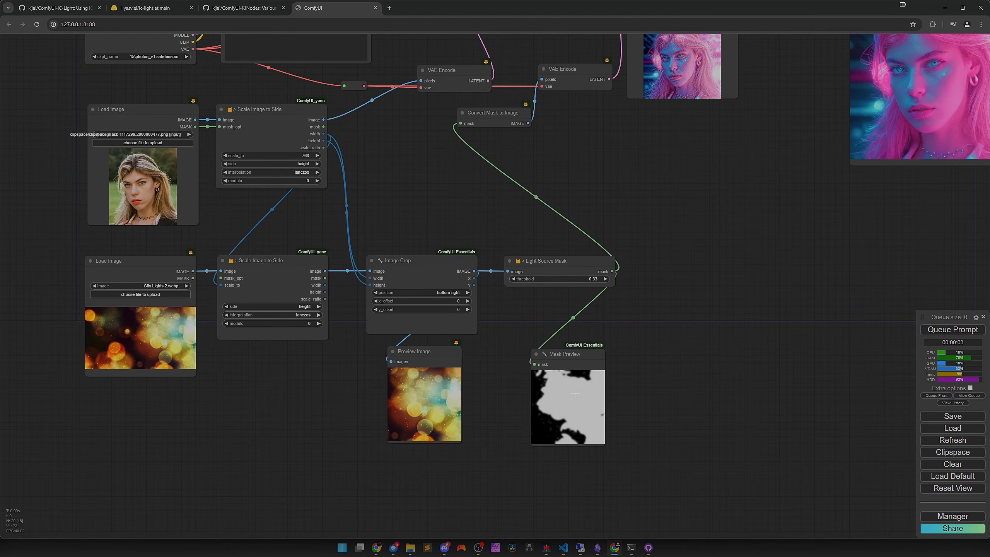
left_click(556, 395)
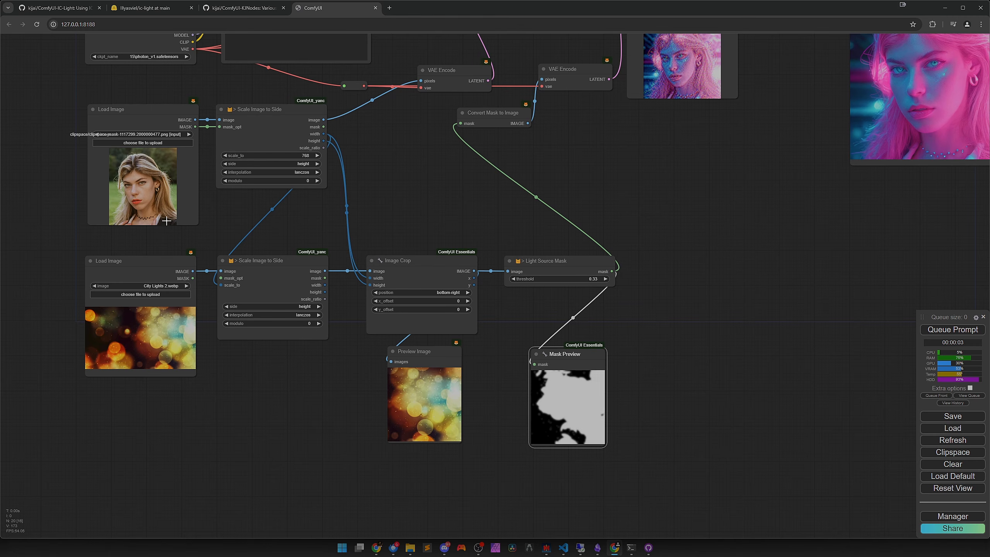
key("Delete")
left_click(572, 261)
key("Delete")
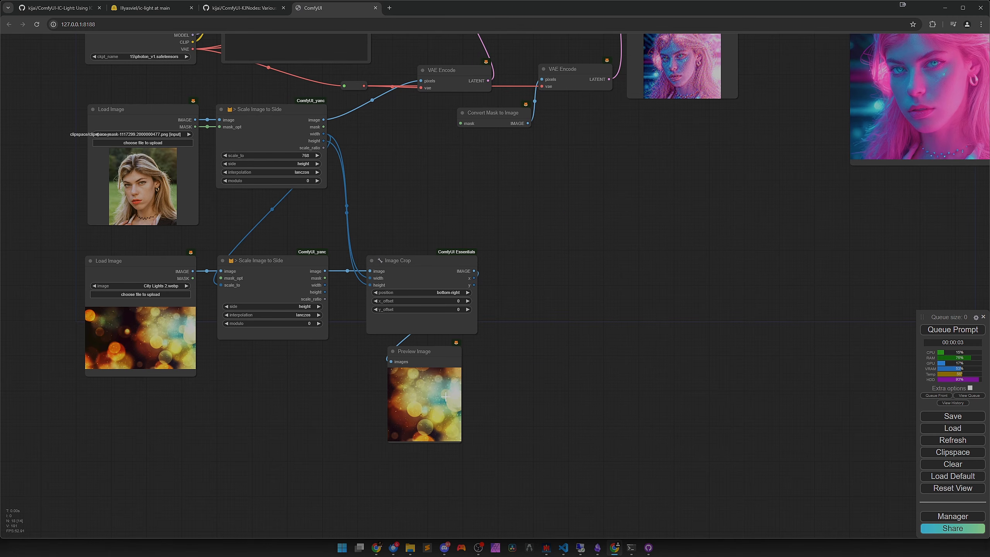
left_click(441, 349)
key("Delete")
Delete the Image Crop node, and undo that deletion.
left_click(367, 294)
key("Delete")
left_click_drag(419, 310, 537, 389)
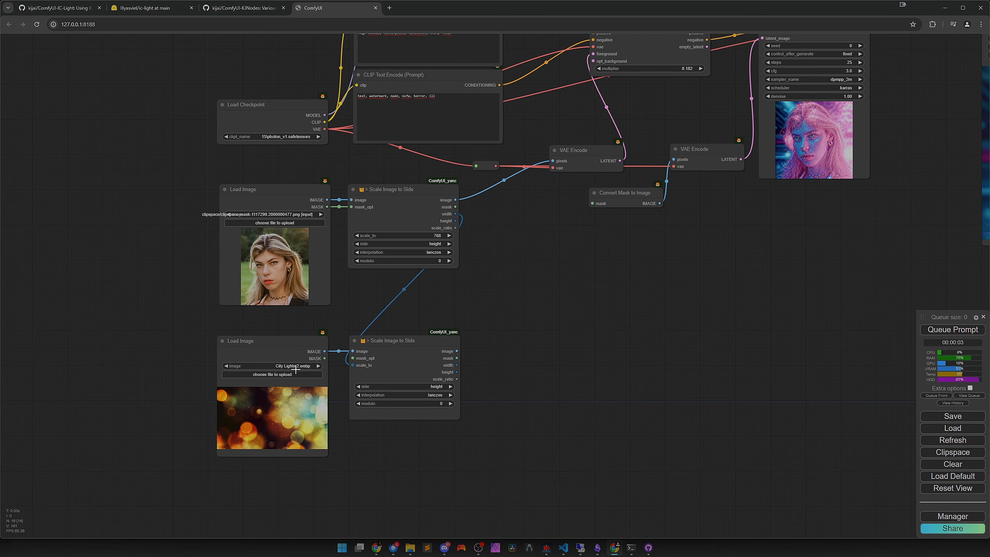
left_click(398, 373)
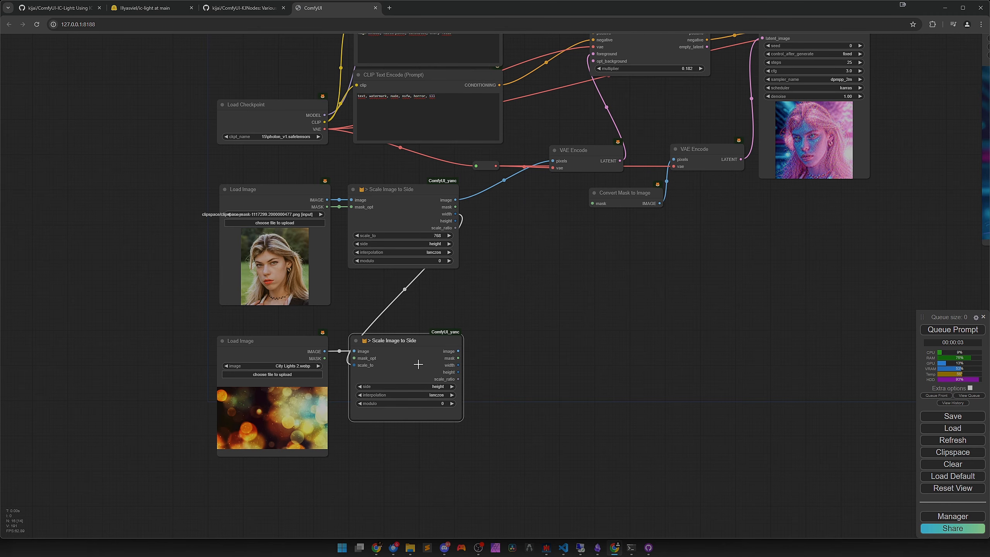
key("ctrl+z")
key("ctrl+z")
key("ctrl+z")
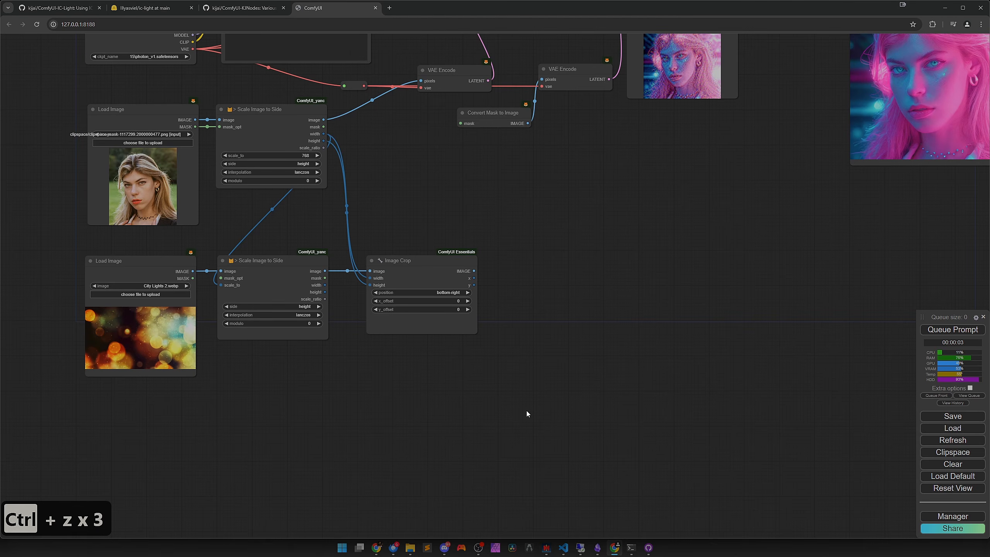
Switch the Load And Apply IC-Light node to the iclight_sd15_fbc.safetensors model.
left_click_drag(556, 323, 638, 422)
scroll(638, 422, "down", 1)
left_click_drag(633, 366, 613, 398)
scroll(585, 406, "up", 2)
left_click_drag(612, 358, 647, 293)
left_click_drag(520, 203, 513, 511)
scroll(398, 231, "up", 2)
left_click(388, 217)
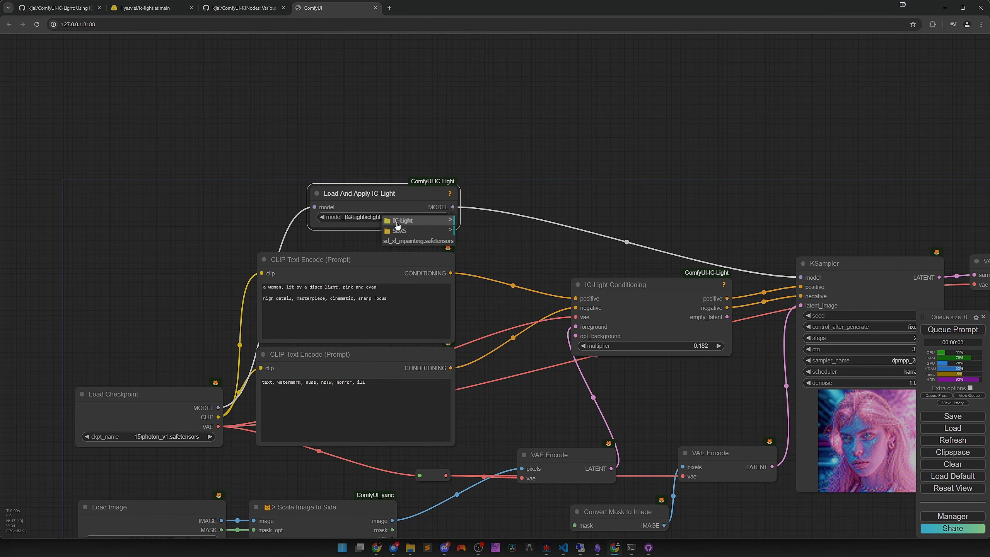
mouse_move(429, 221)
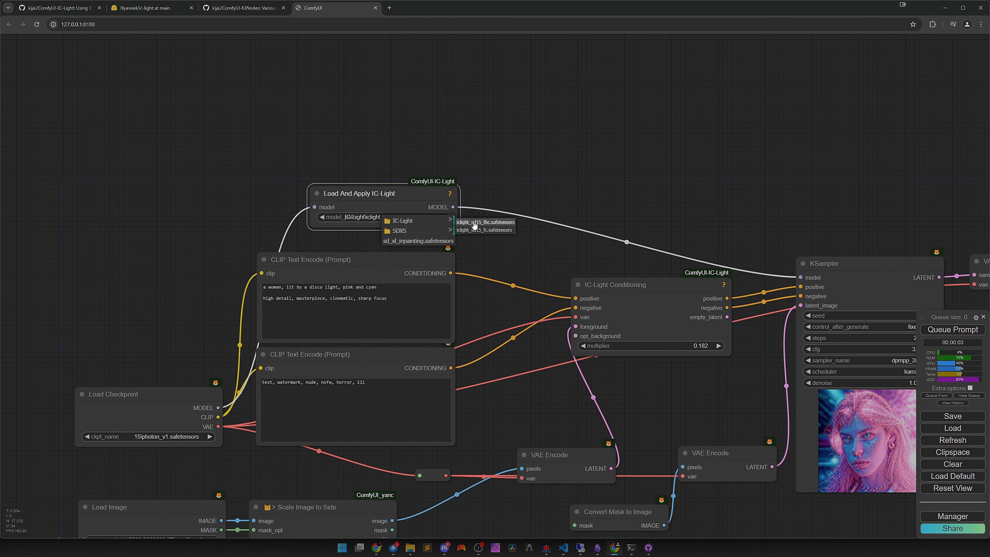
left_click(487, 223)
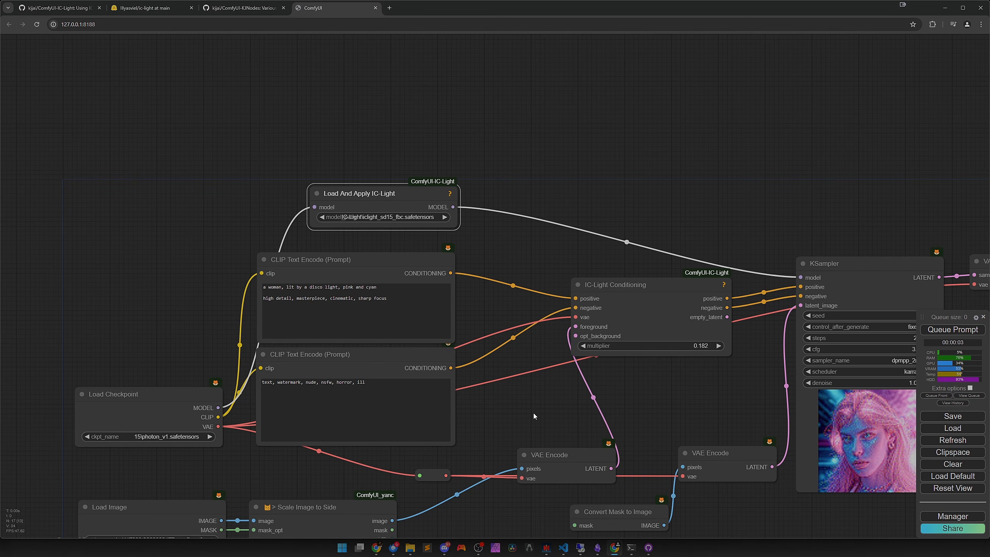
Duplicate the foreground VAE Encode node below the original, wiring the copy to the VAE and to opt_background on IC-Light Conditioning.
left_click_drag(534, 414, 448, 284)
scroll(503, 318, "down", 1)
left_click_drag(525, 377, 602, 379)
left_click_drag(470, 330, 480, 203, "alt")
left_click_drag(479, 380, 478, 377)
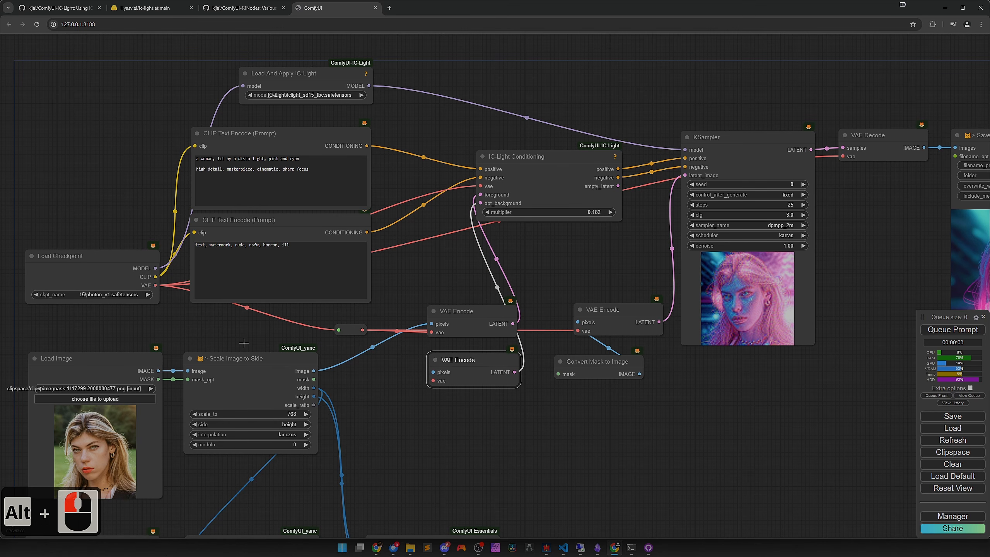
left_click_drag(362, 330, 431, 381)
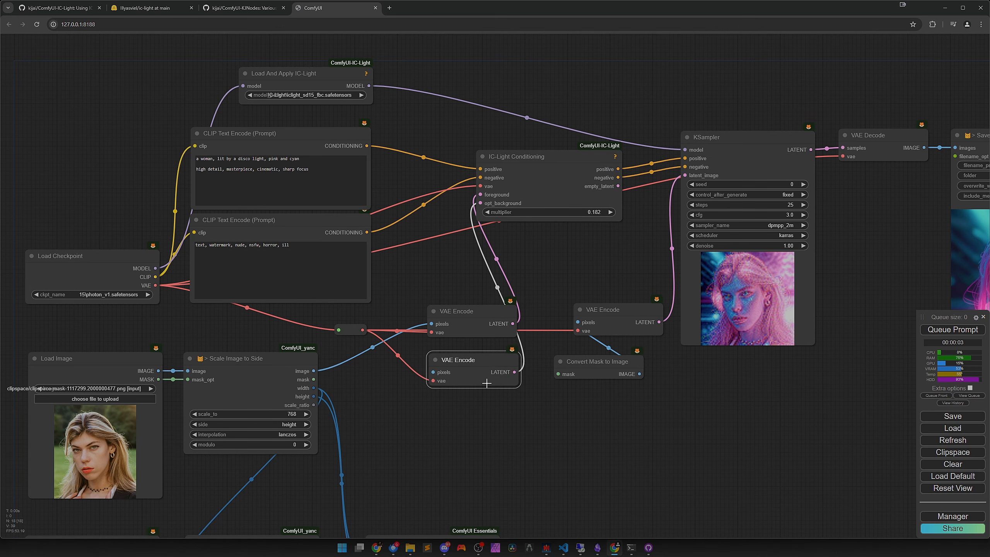
Connect the Image Crop output to the background VAE Encode's pixels input and to a new Preview Image node.
left_click_drag(487, 438, 480, 335)
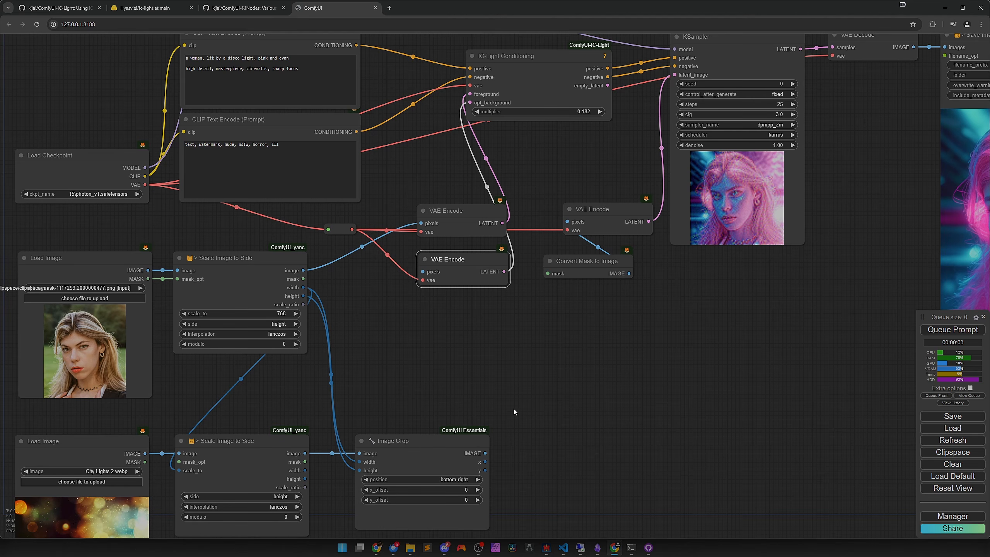
left_click_drag(514, 409, 548, 366)
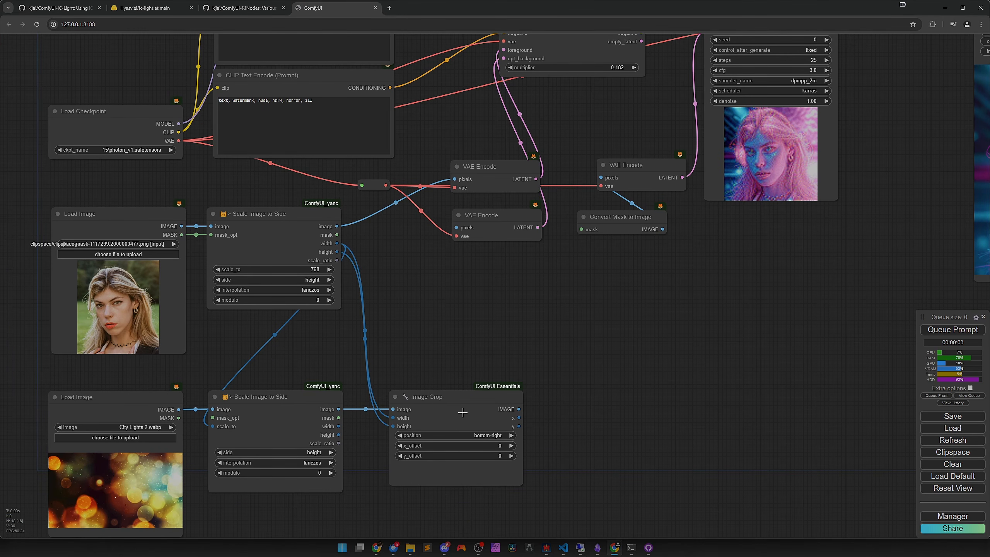
left_click_drag(462, 412, 455, 413)
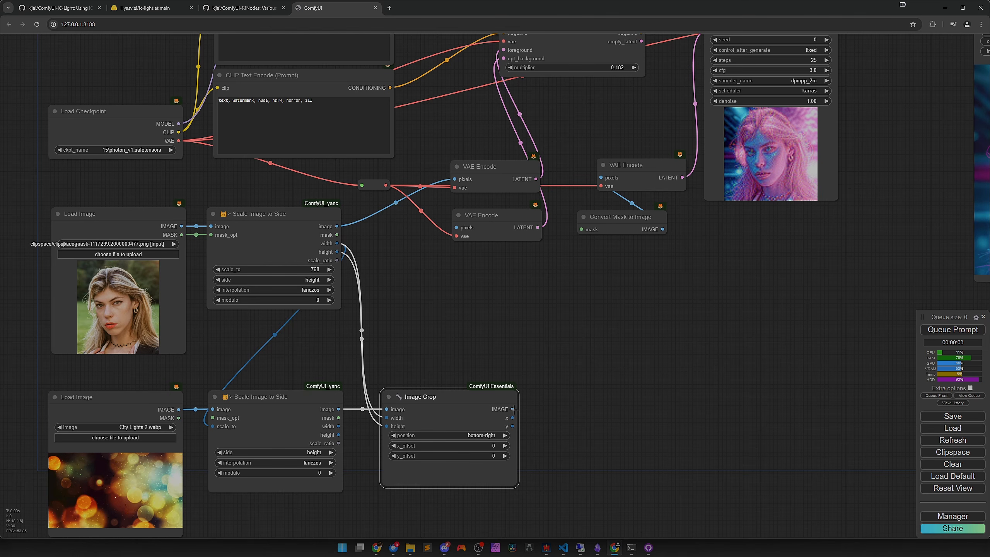
left_click_drag(513, 409, 485, 239)
left_click_drag(513, 409, 574, 405)
left_click(587, 461)
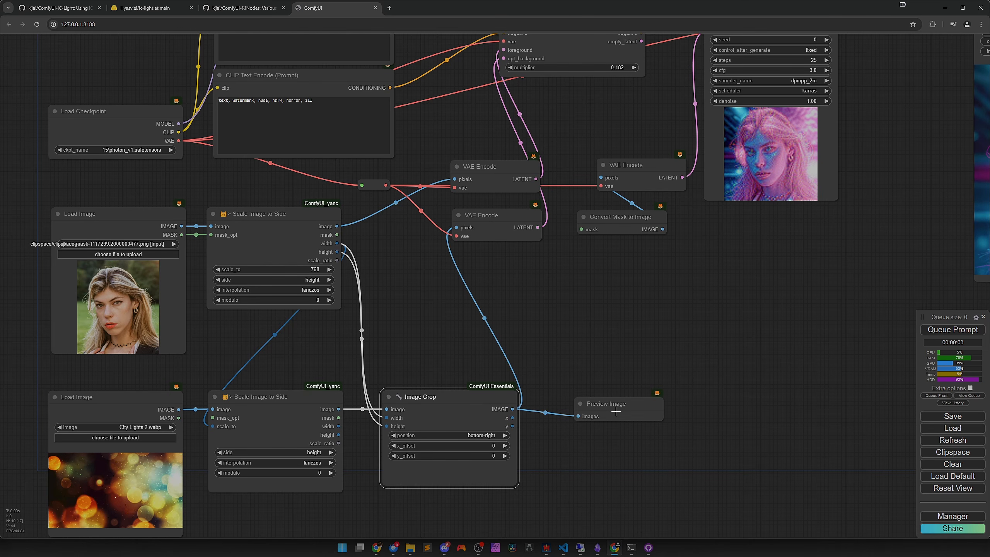
Queue the prompt to preview the cropped background, and delete the Convert Mask to Image node.
left_click(937, 335)
scroll(716, 382, "down", 2)
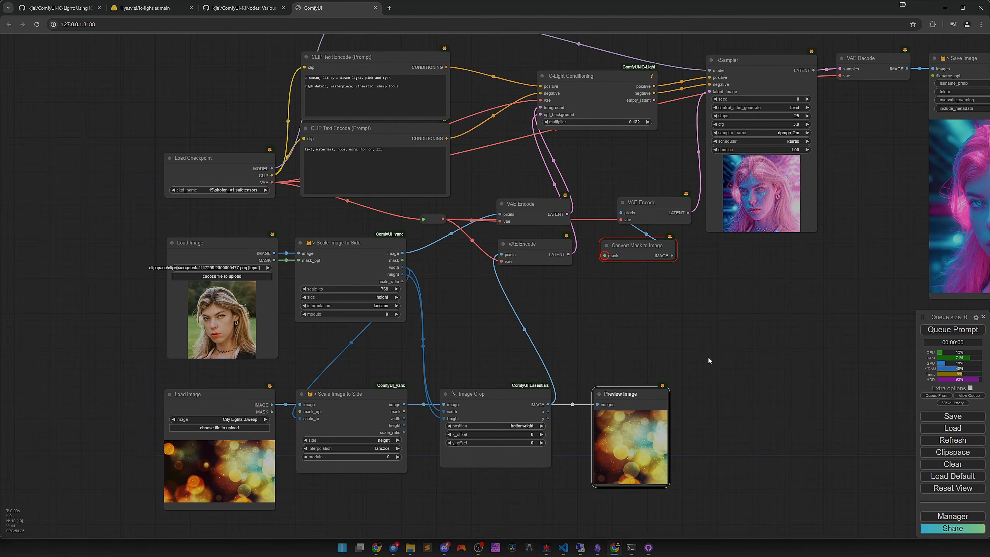
scroll(709, 358, "up", 2)
left_click(620, 234)
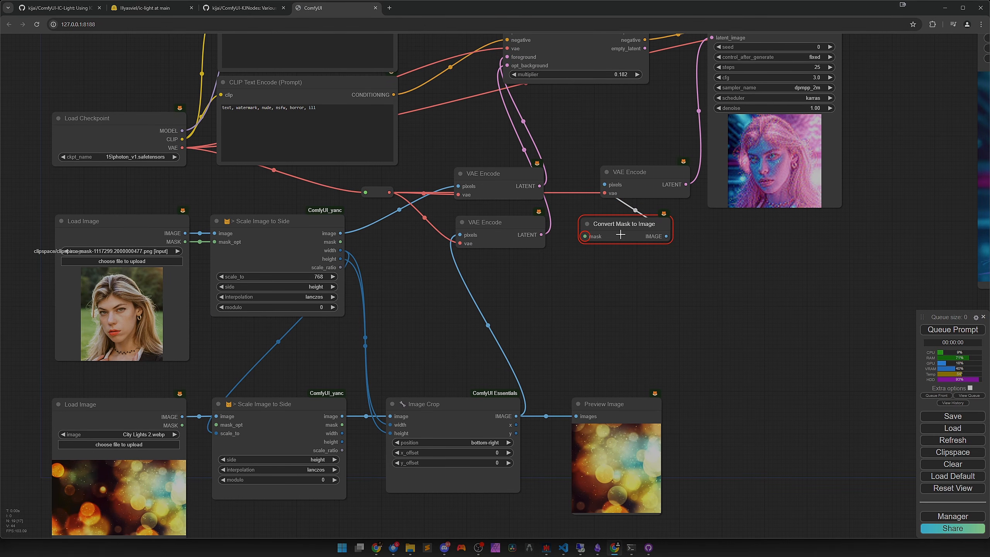
key("Delete")
Connect the empty_latent output of IC-Light Conditioning to the KSampler's latent_image input and generate the image.
left_click_drag(621, 234, 556, 317)
left_click_drag(565, 191, 632, 180)
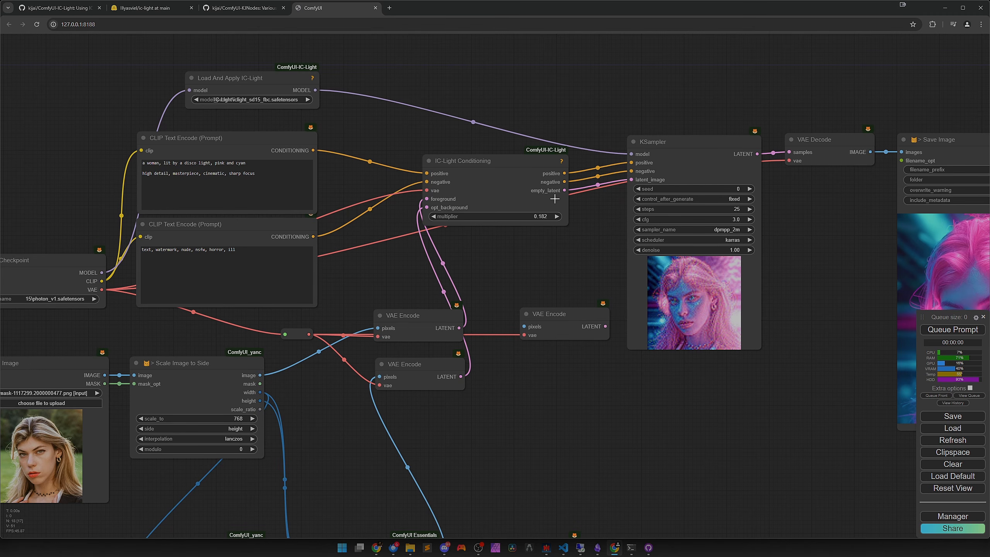
left_click(939, 330)
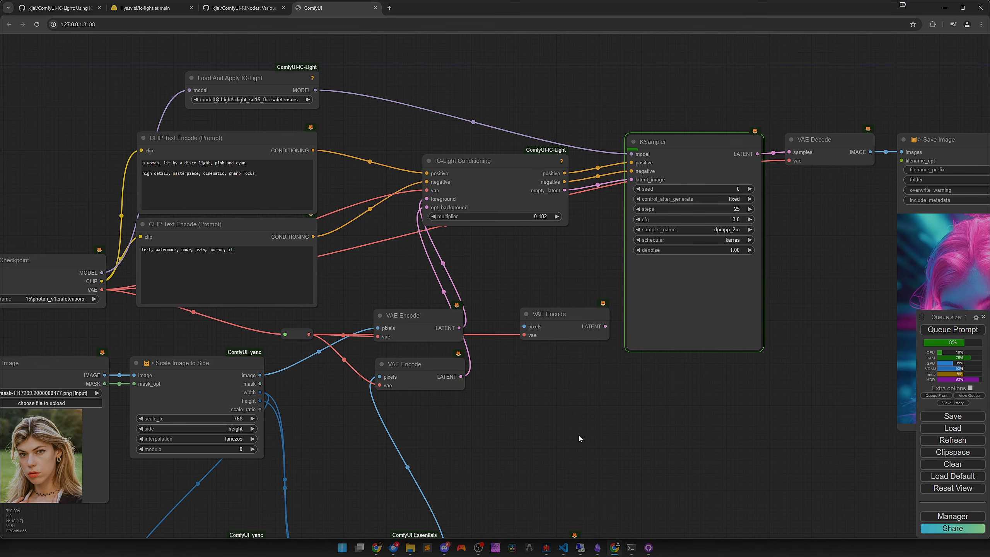
left_click_drag(588, 453, 553, 348)
scroll(579, 409, "down", 2)
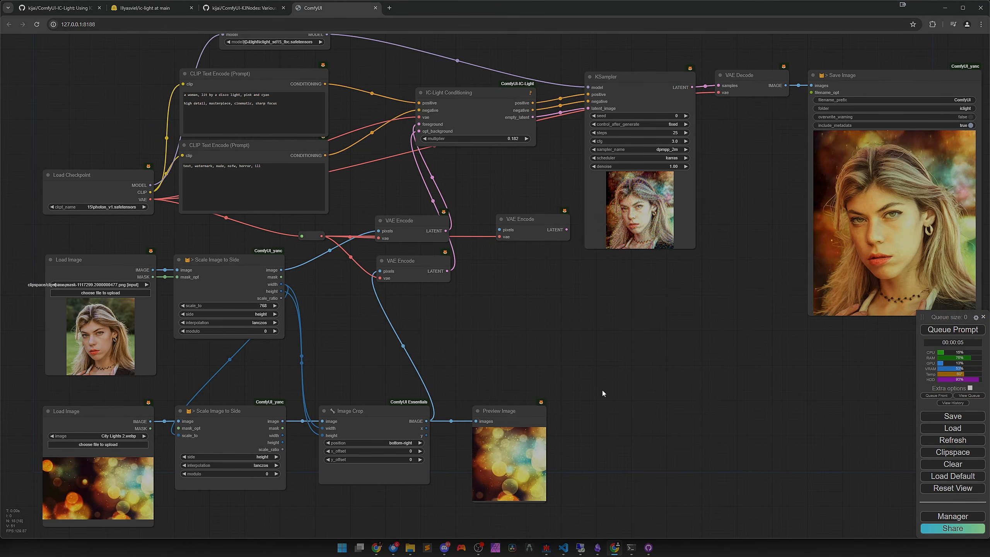
left_click_drag(666, 402, 626, 376)
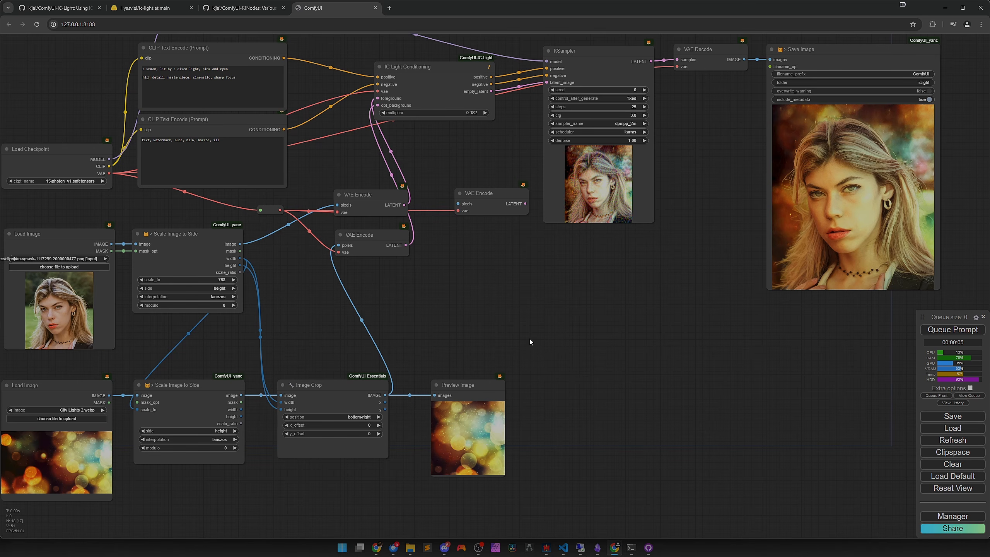
Move the portrait's Load Image and Scale Image to Side nodes away from the VAE Encode nodes to make room between them.
left_click_drag(530, 341, 764, 306)
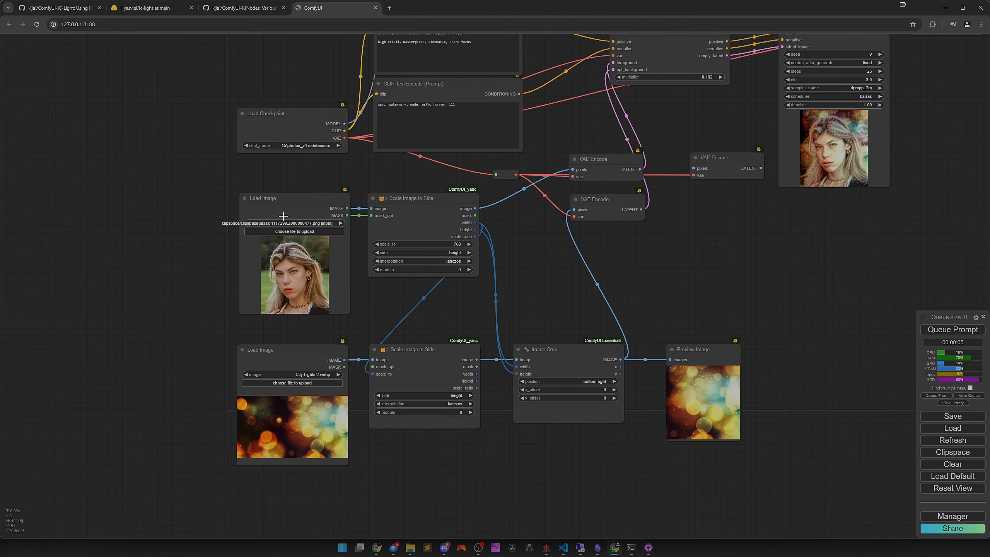
left_click_drag(211, 218, 299, 208)
left_click_drag(361, 207, 150, 203)
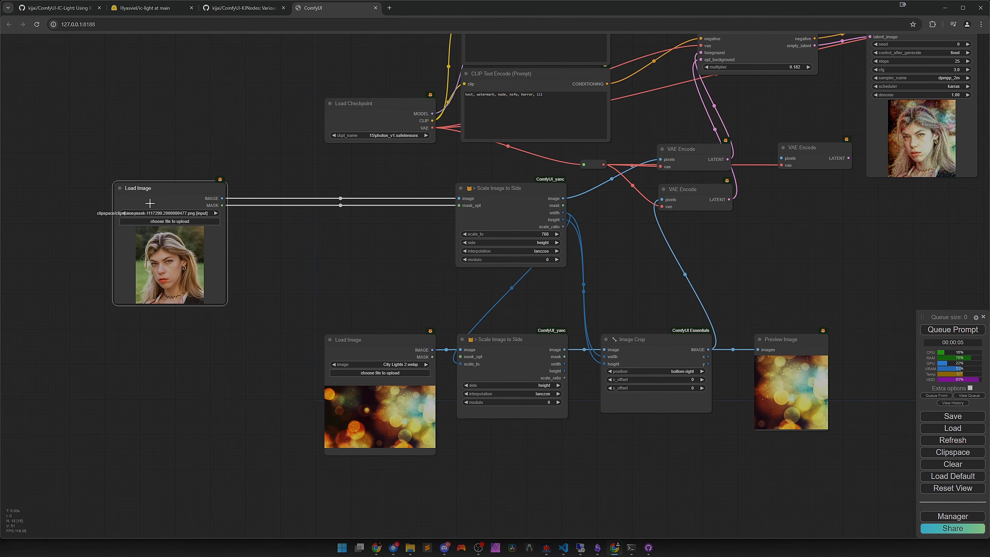
left_click_drag(492, 213, 287, 214)
left_click_drag(177, 202, 171, 200)
left_click_drag(293, 211, 291, 211)
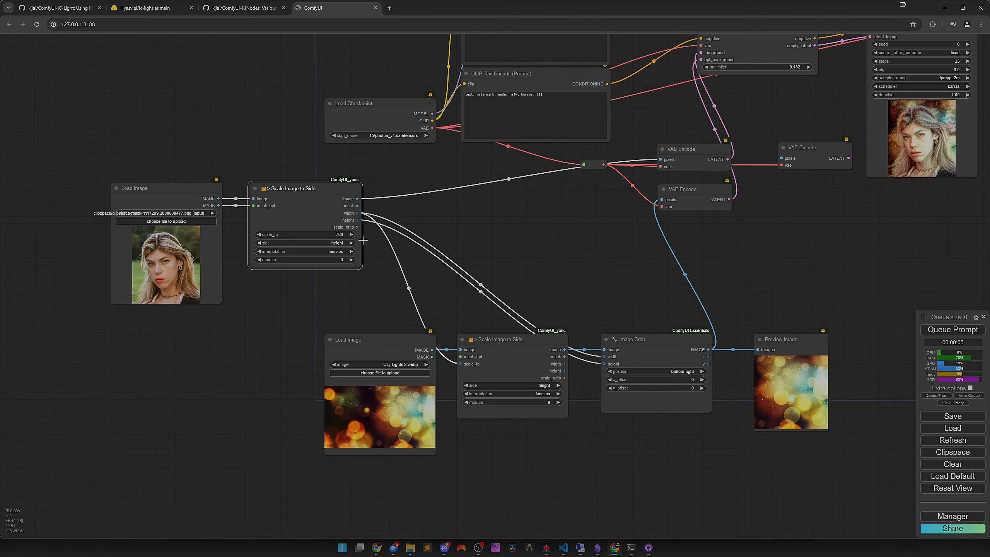
Add an Image Remove Background node beside the portrait's Scale Image to Side node.
double_click(469, 236)
type("remov")
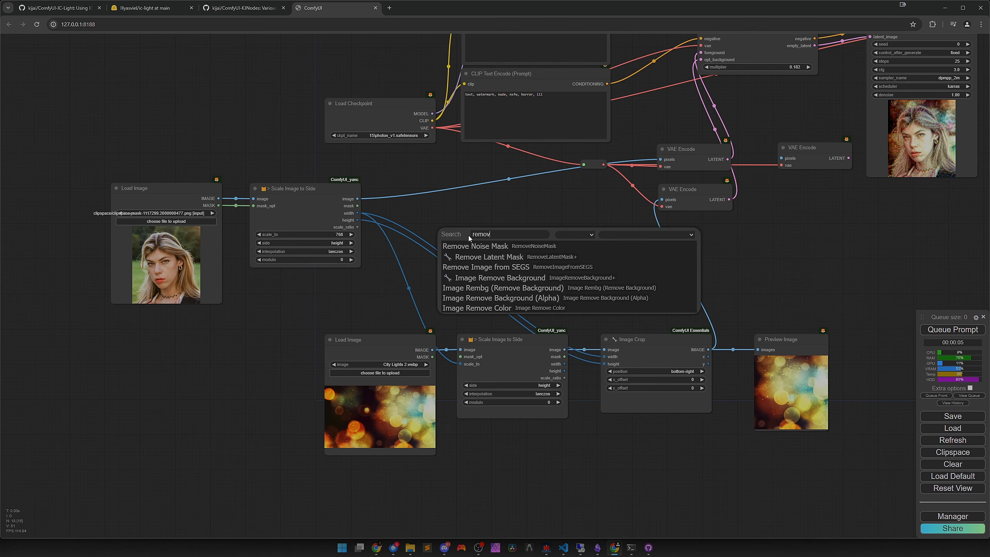
key("Down")
key("Down")
key("Down")
key("Down")
key("Return")
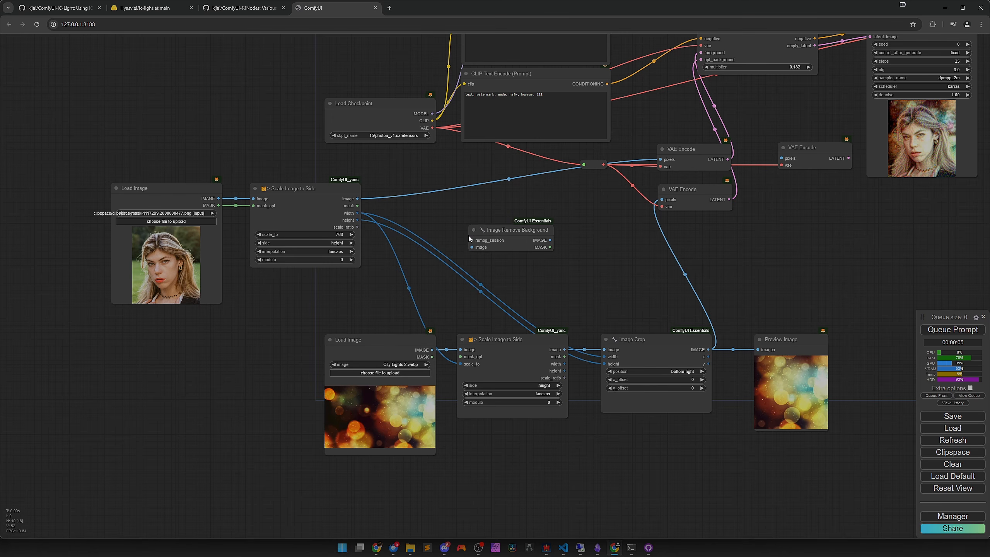
left_click_drag(521, 241, 501, 222)
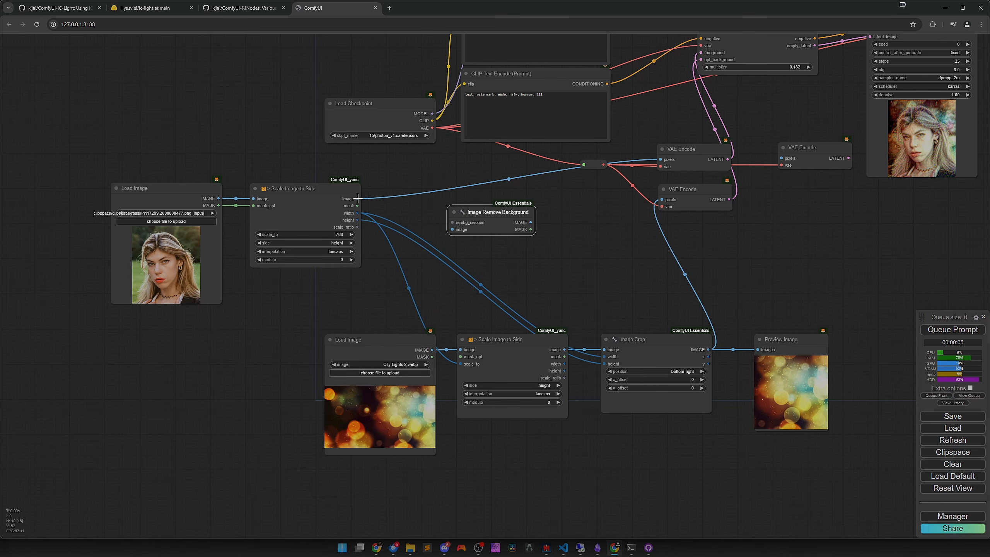
Feed the scaled portrait and a new human segmentation RemBG Session on CPU into Image Remove Background, with a Preview Image on its output.
left_click_drag(358, 199, 142, 139)
left_click(308, 168)
left_click(175, 151)
left_click(207, 168)
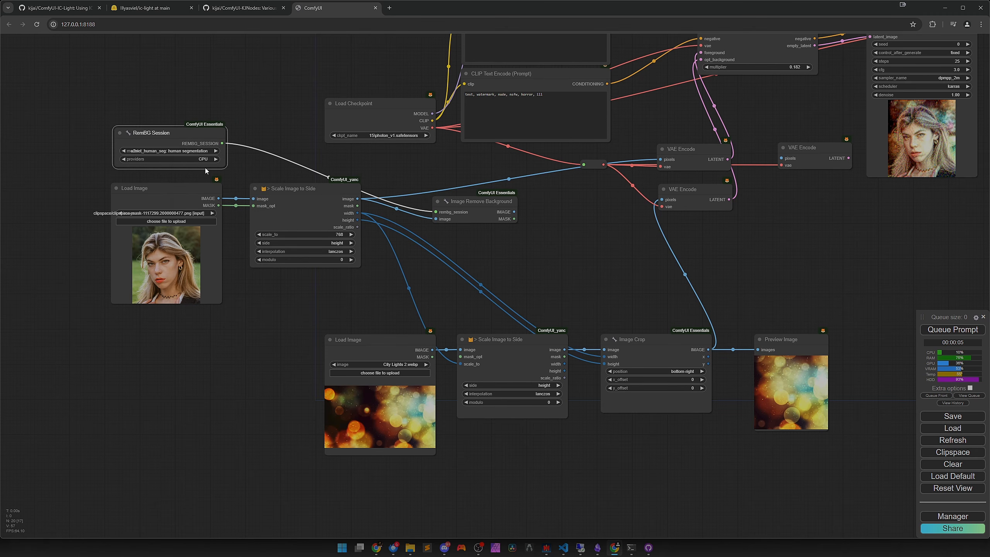
left_click_drag(480, 212, 516, 197)
left_click(536, 252)
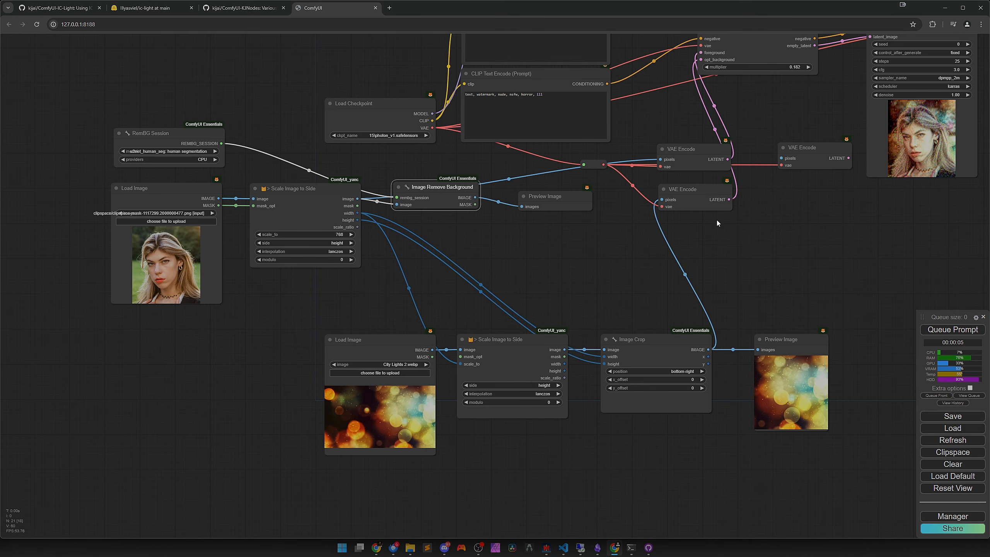
Mute the Save Image node and queue the prompt to preview the portrait cutout.
left_click_drag(716, 220, 760, 276)
left_click(746, 232)
key("ctrl+m")
left_click(973, 329)
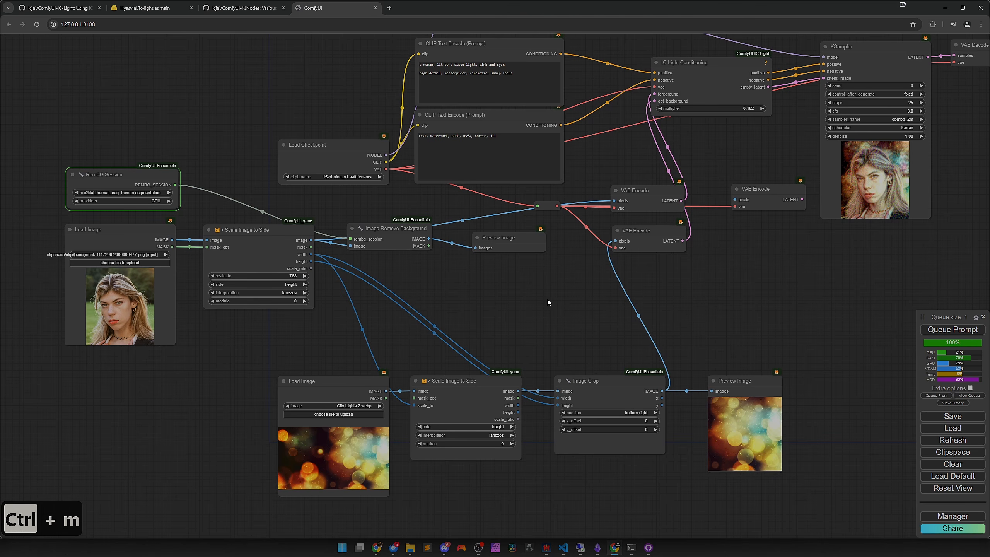
scroll(533, 298, "up", 2)
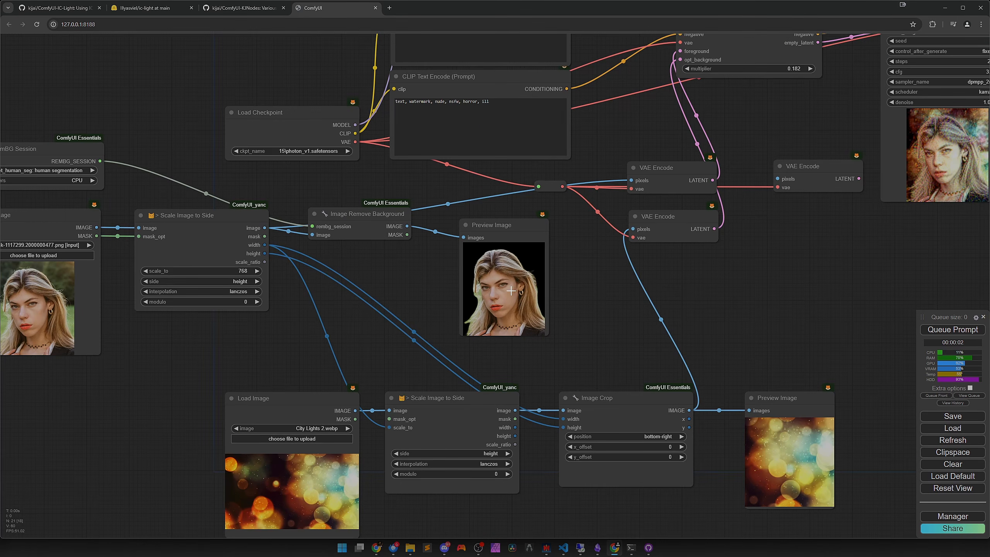
scroll(458, 279, "down", 2)
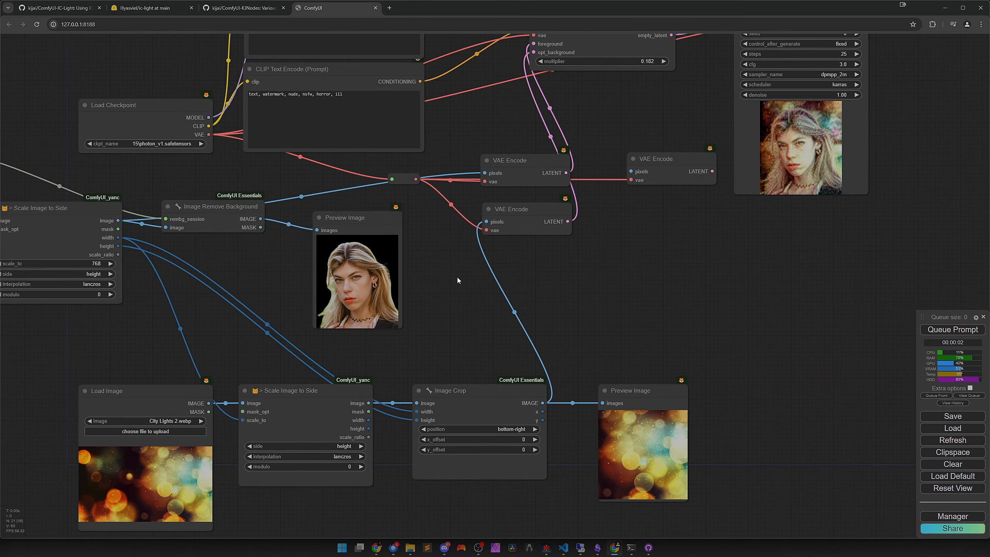
left_click_drag(311, 300, 399, 305)
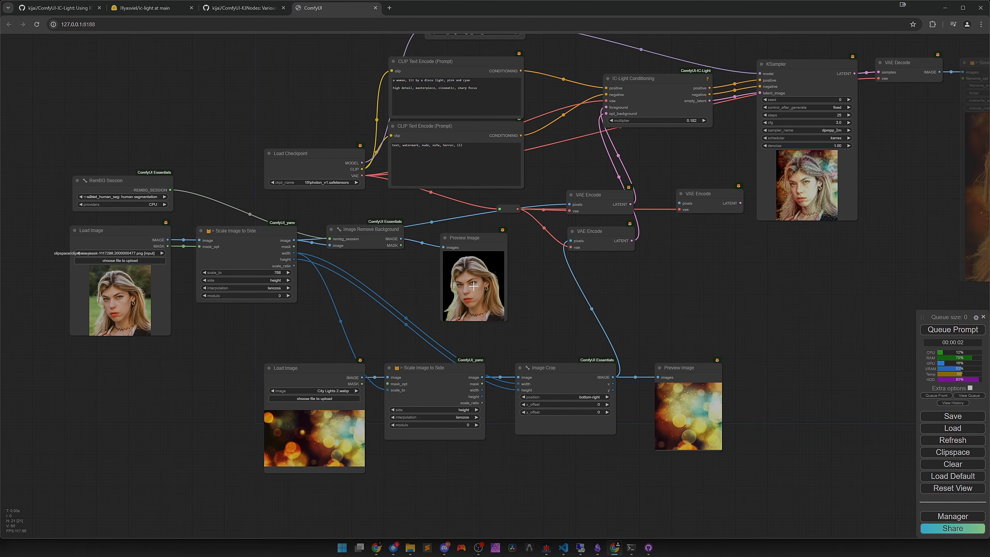
Replace the cutout's Preview Image with an IC-Light Background Scaler node, connecting Image Remove Background's IMAGE output to its image input.
right_click(448, 276)
left_click(460, 278)
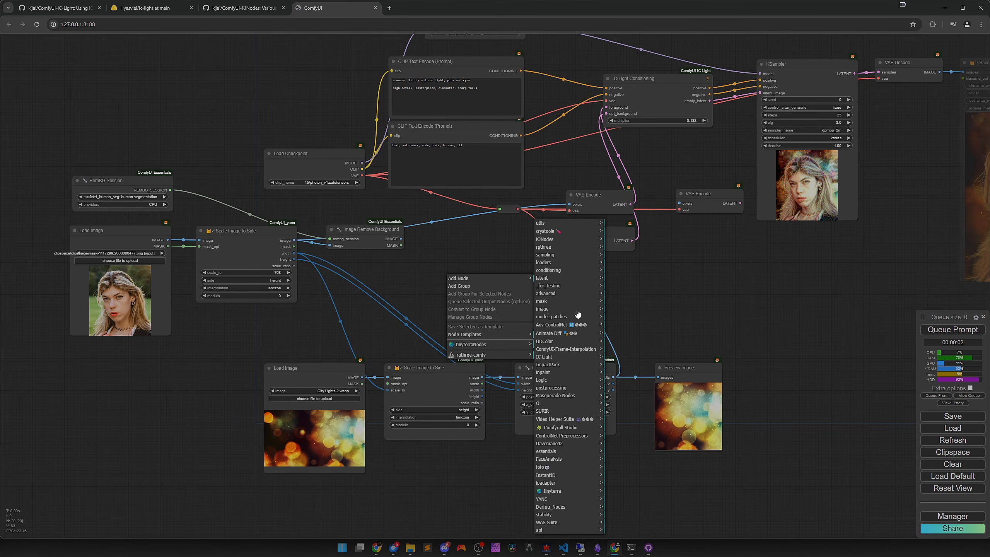
left_click(573, 356)
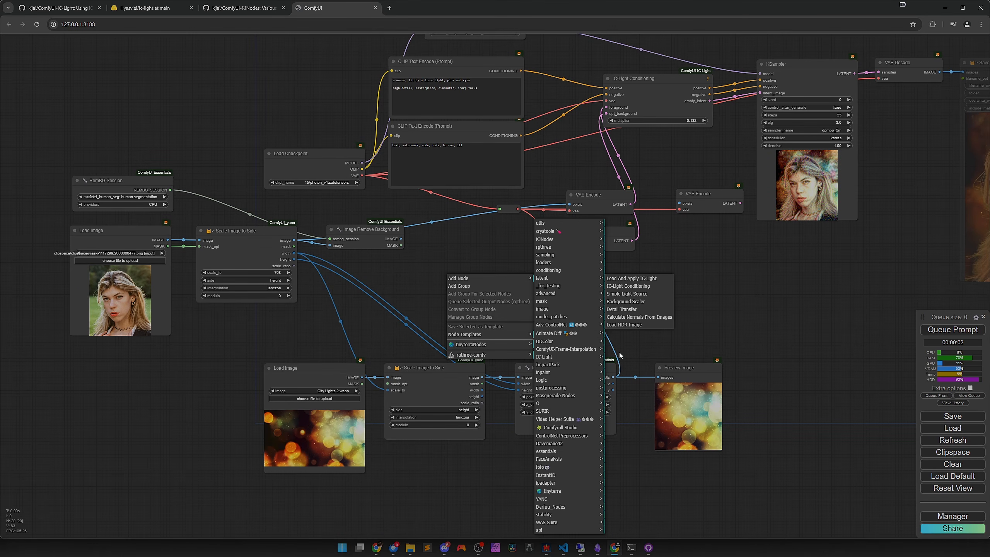
left_click(621, 304)
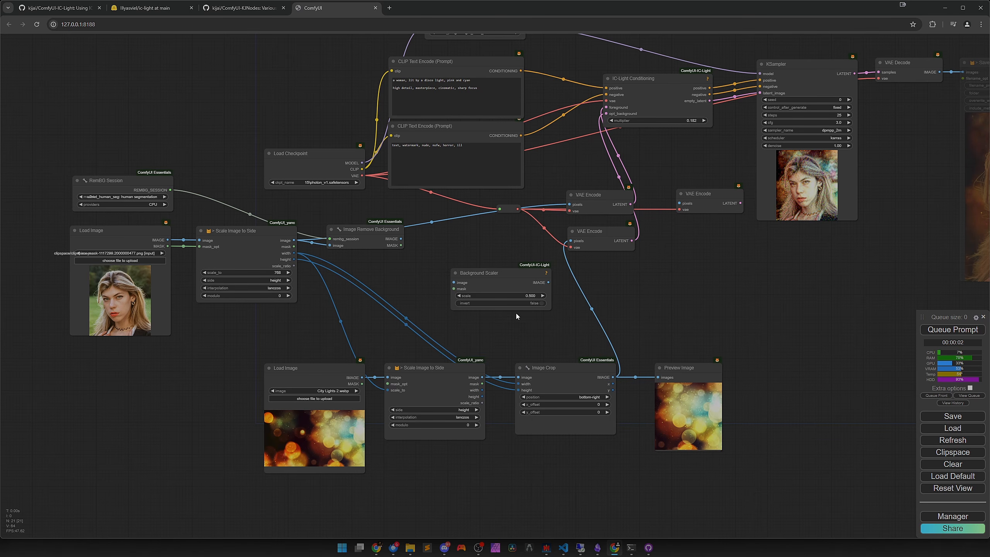
left_click_drag(401, 239, 444, 278)
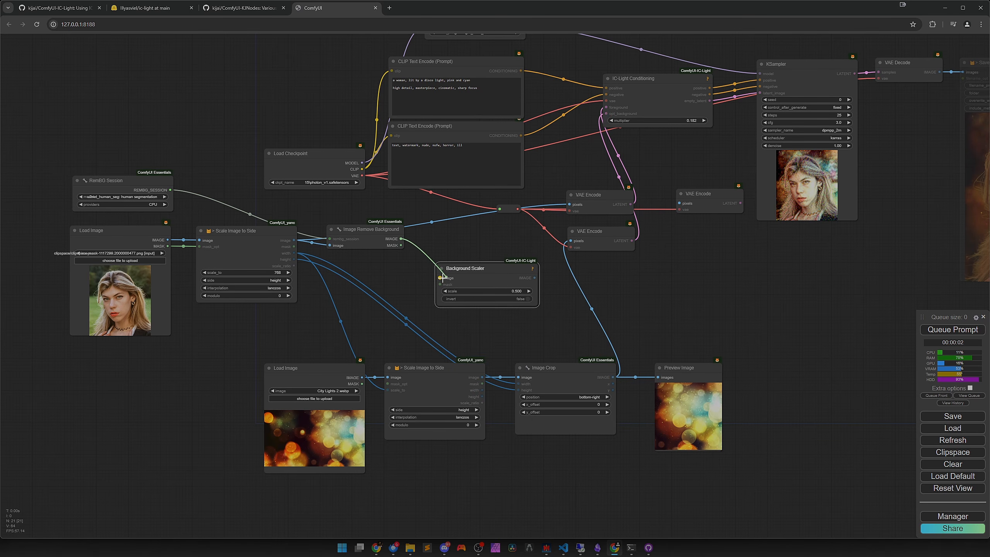
scroll(419, 291, "up", 4)
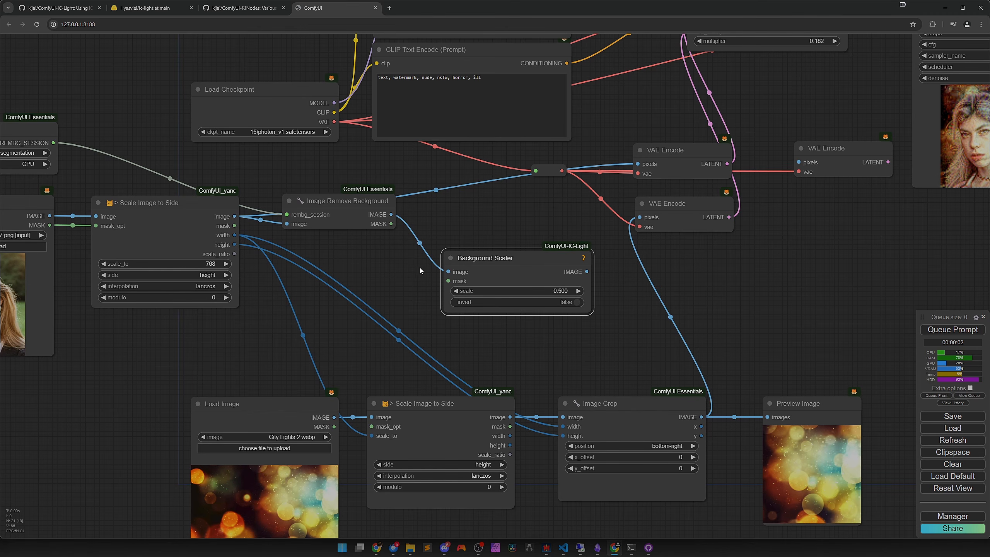
Add a Mask Blur node fed by the MASK output of Image Remove Background.
left_click_drag(391, 224, 400, 238)
left_click_drag(442, 276, 312, 258)
left_click(321, 274)
type("blur")
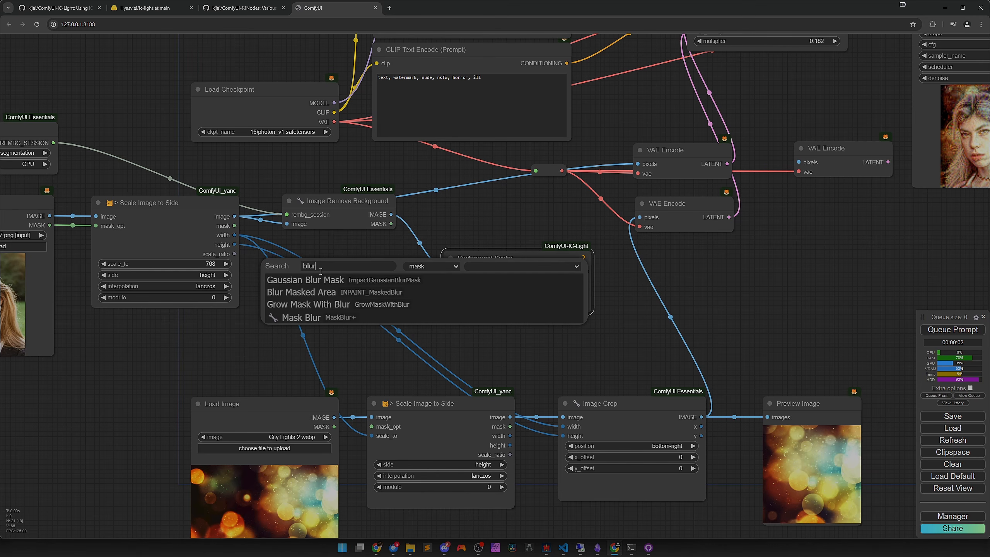
left_click(301, 317)
Set the Mask Blur amount to 20 and connect its MASK output to the Background Scaler's mask input.
left_click(371, 287)
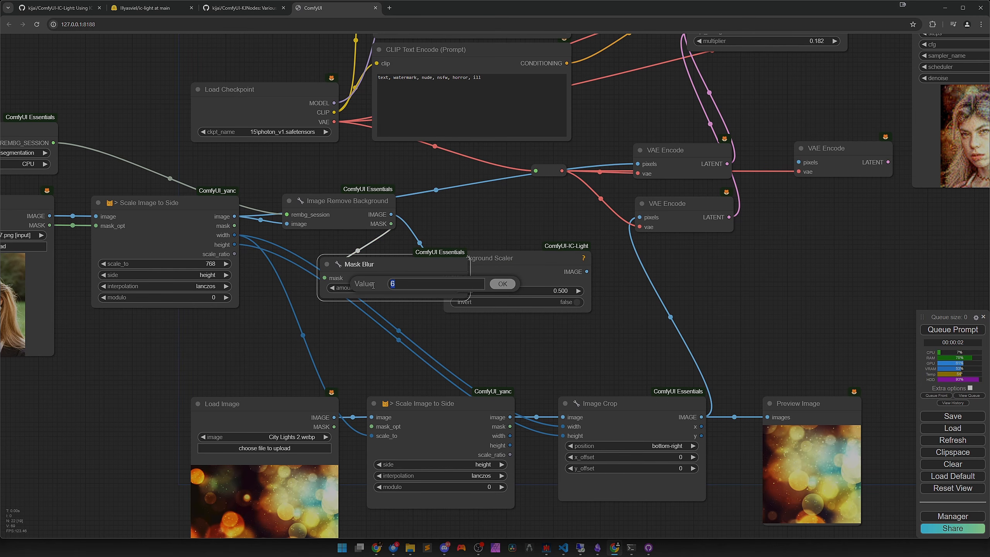
type("2")
key("BackSpace")
type("6")
key("Return")
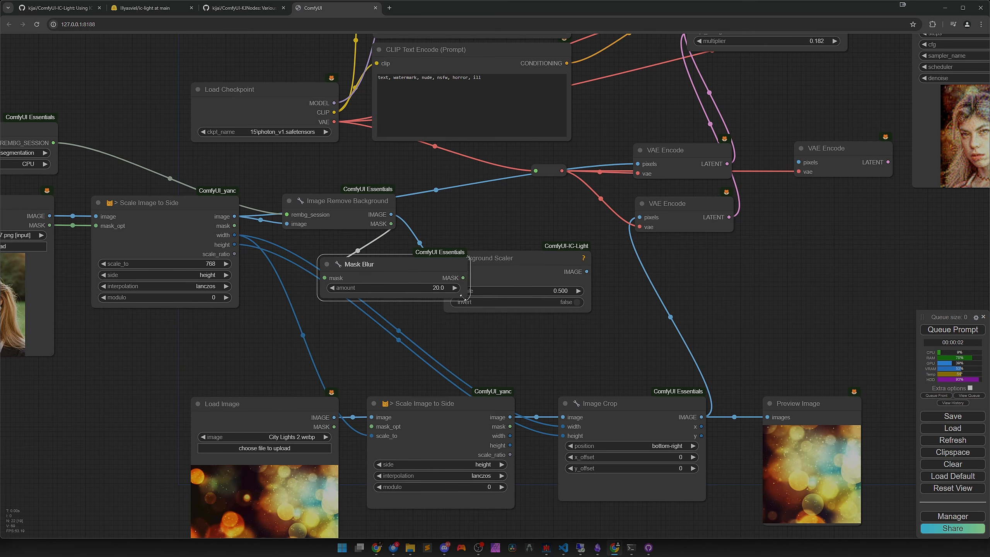
left_click_drag(466, 297, 460, 271)
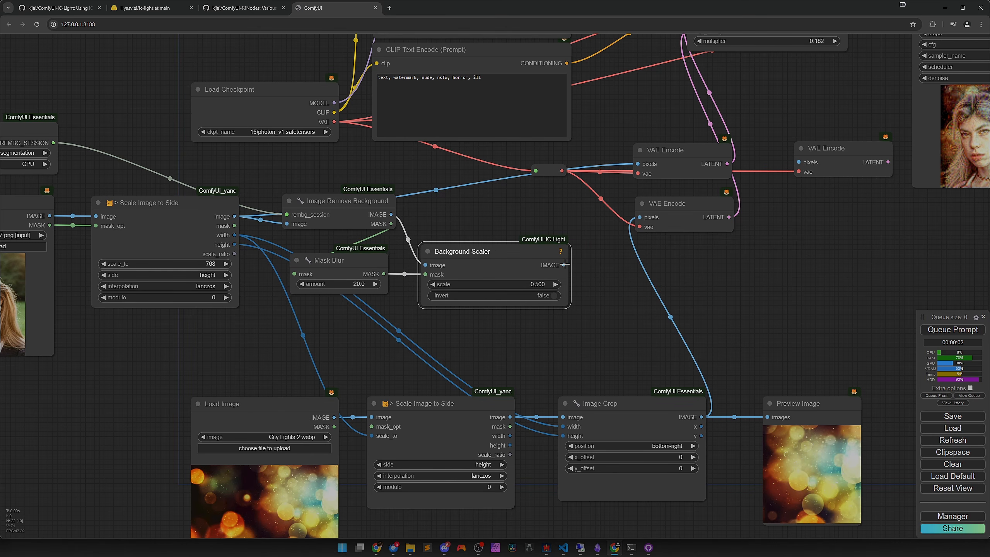
Run the workflow to inspect the Background Scaler output in a temporary Preview Image node, and delete that node.
left_click_drag(564, 265, 658, 264)
left_click(640, 328)
left_click(943, 330)
left_click_drag(789, 351, 727, 299)
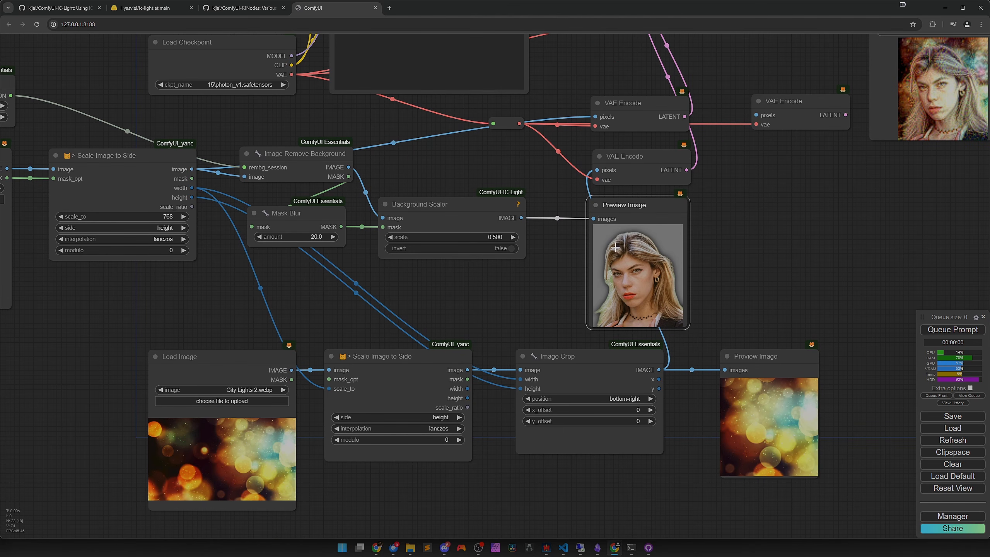
scroll(642, 299, "up", 3)
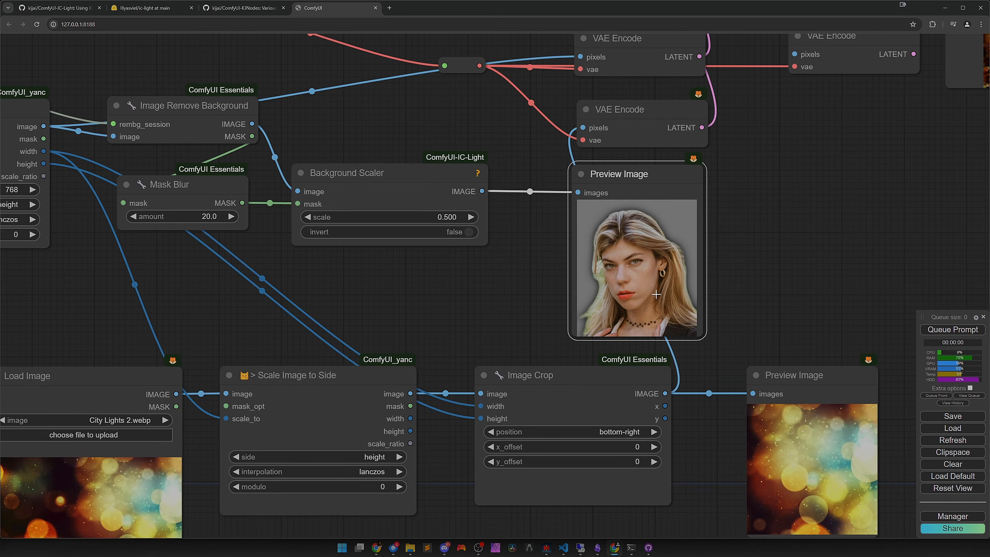
scroll(646, 298, "down", 2)
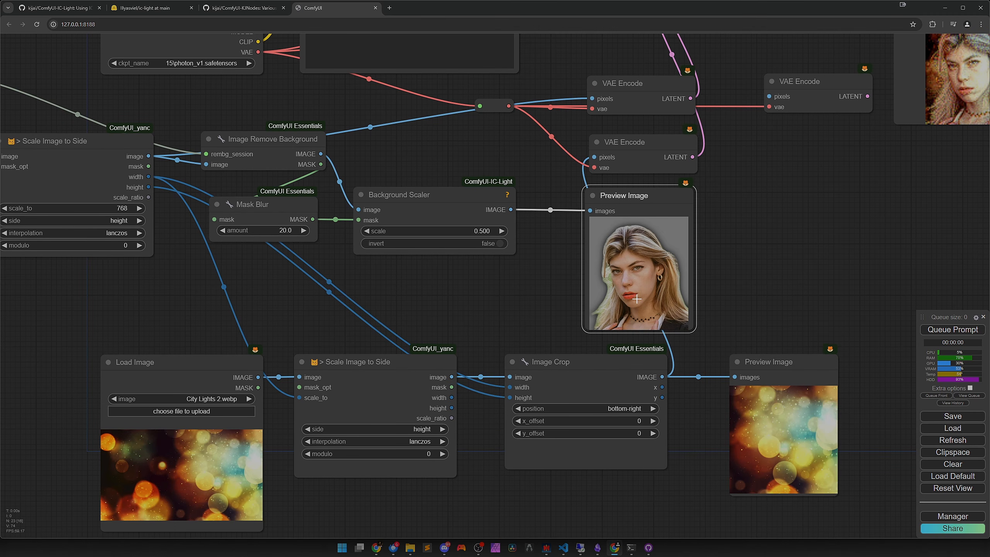
scroll(640, 301, "down", 2)
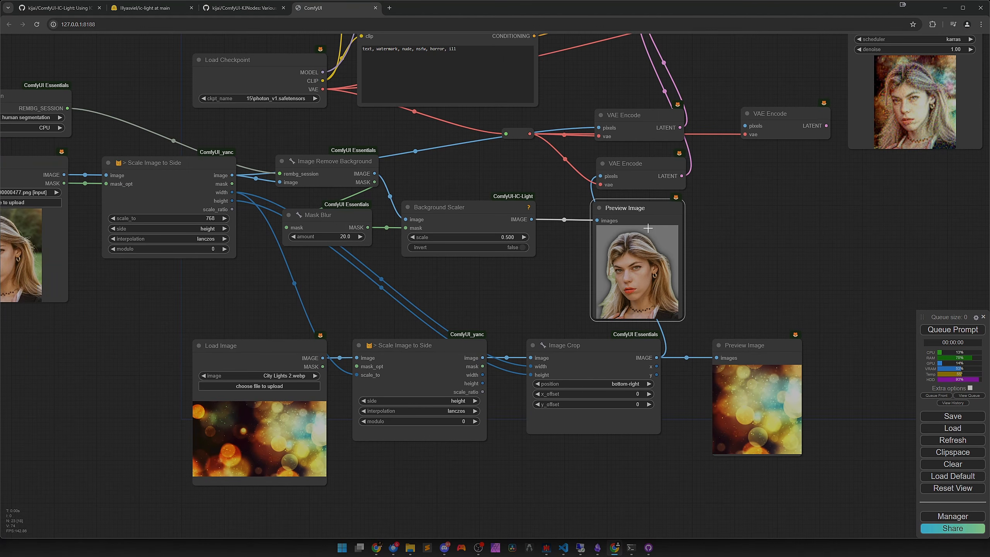
key("Delete")
Connect the Background Scaler's IMAGE output to the pixels input of the foreground VAE Encode node.
left_click_drag(557, 227, 571, 212)
left_click(615, 207)
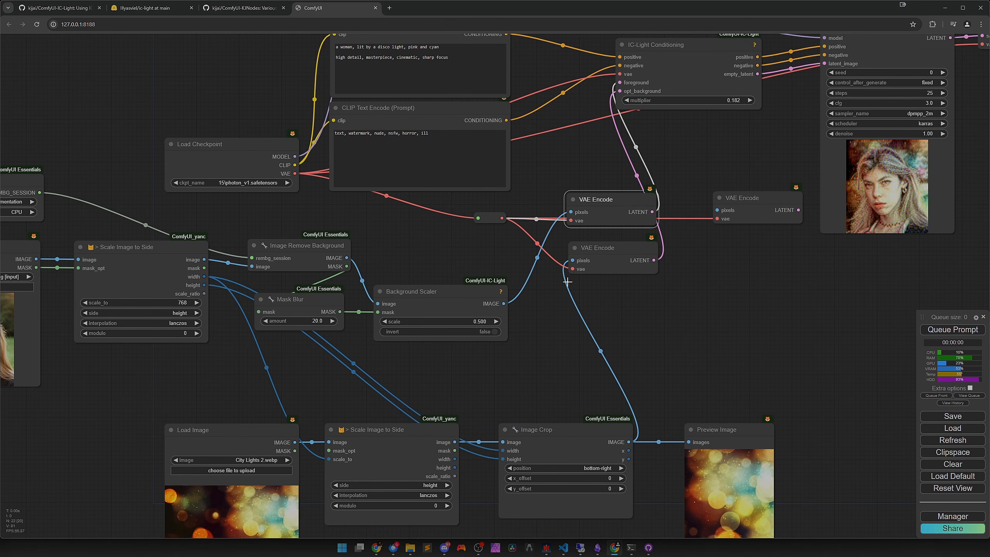
left_click(558, 322)
Unmute the Save Image node and queue the prompt to generate the relit portrait.
scroll(558, 322, "down", 2)
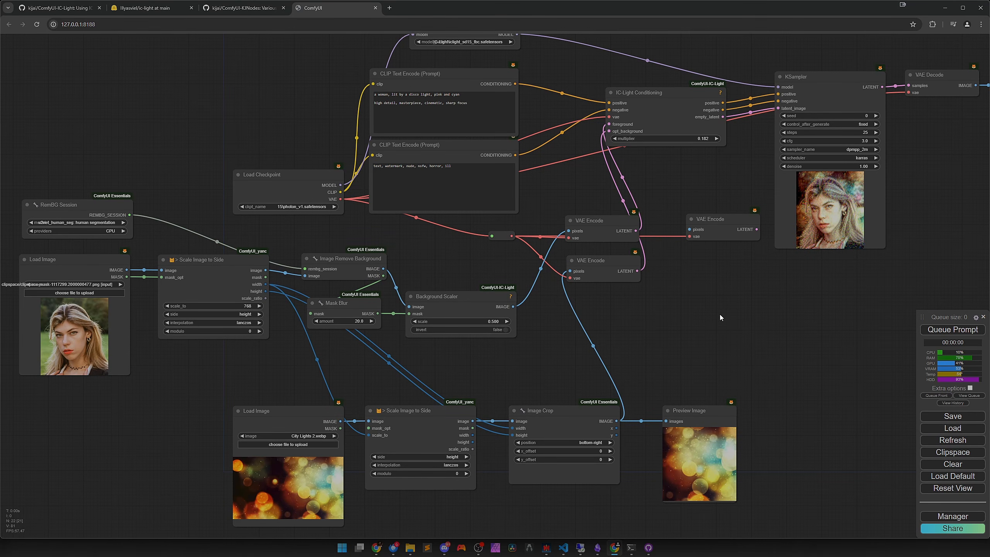
left_click_drag(959, 278, 599, 289)
left_click(689, 273)
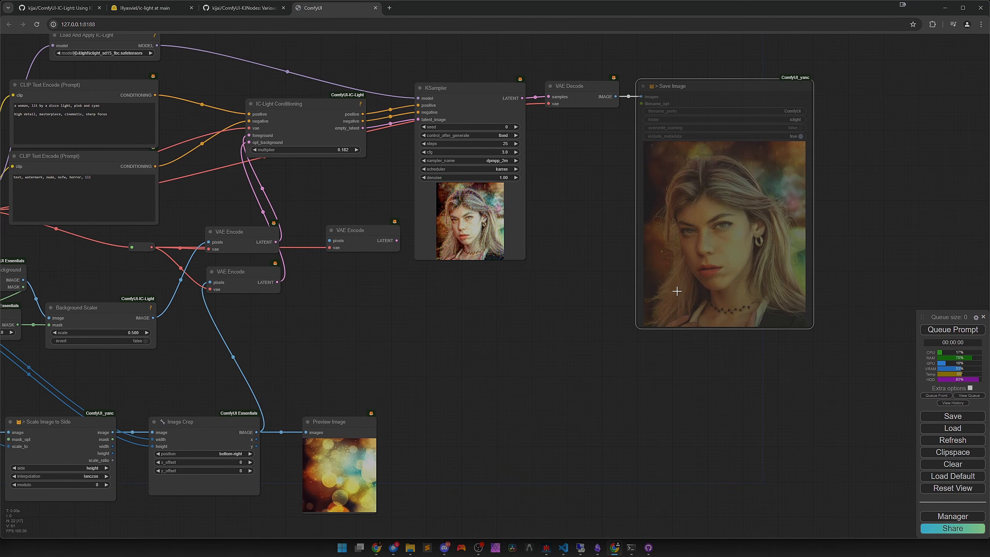
key("ctrl+m")
left_click(948, 330)
scroll(568, 322, "down", 3)
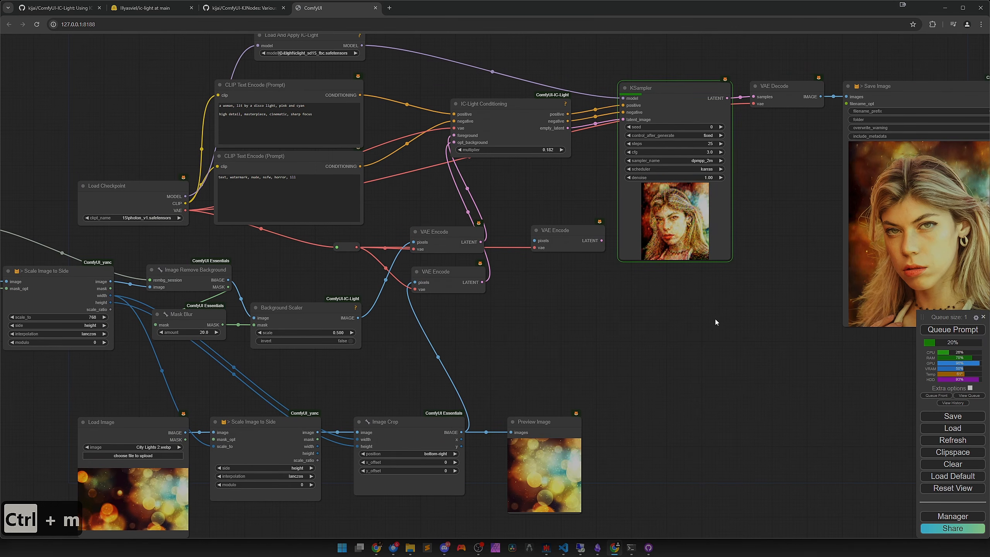
Load City Lights.webp as the background image in the lower Load Image node.
scroll(627, 316, "up", 3)
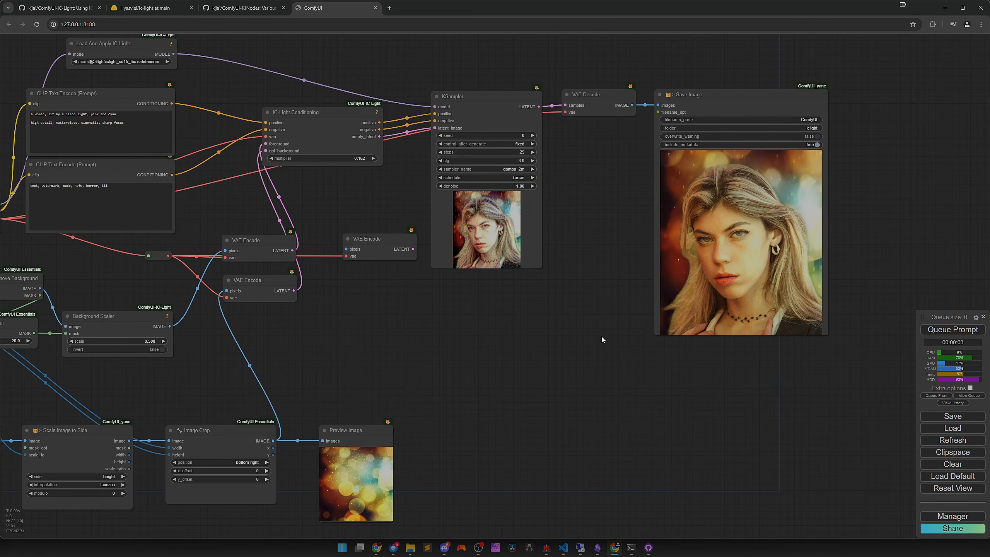
left_click_drag(443, 381, 696, 300)
scroll(351, 449, "down", 1)
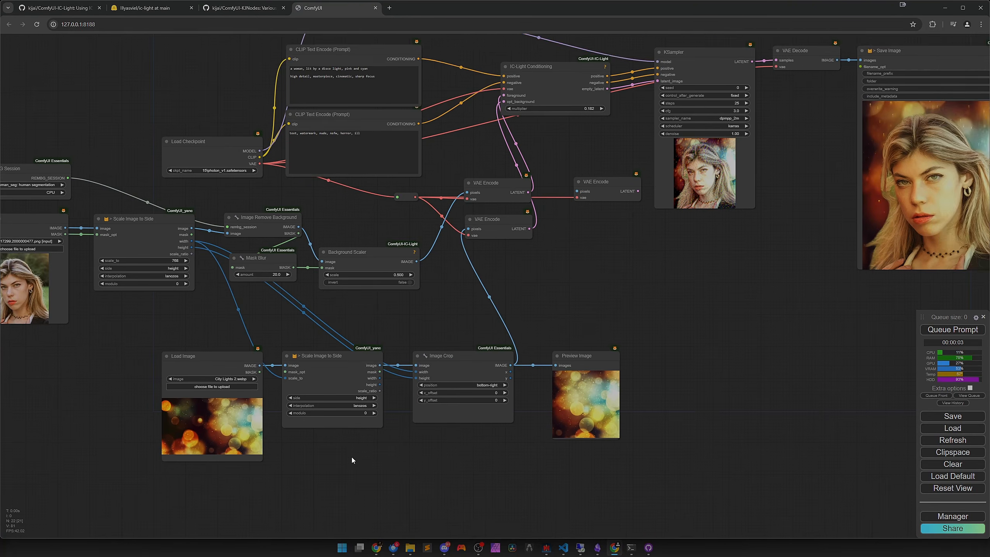
left_click_drag(329, 454, 427, 420)
left_click(332, 346)
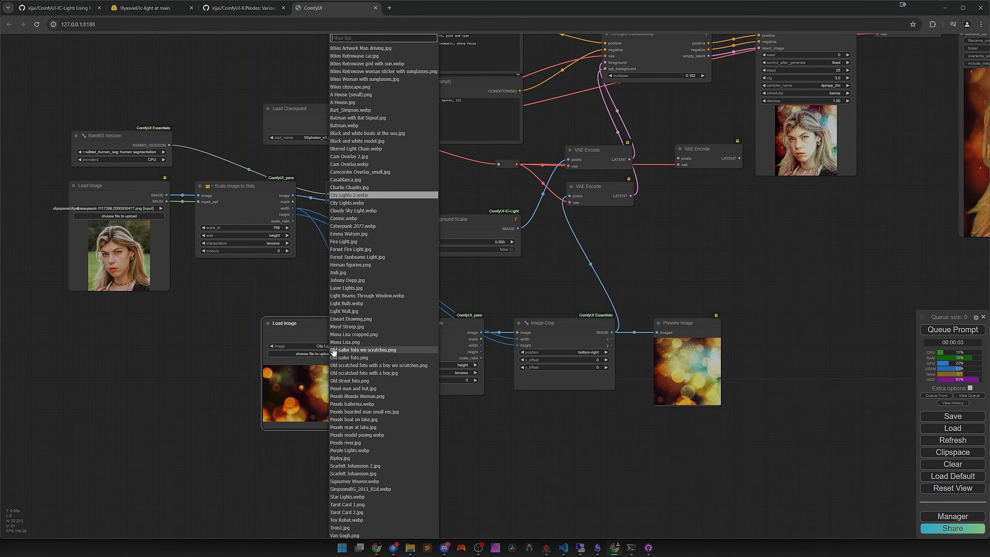
type("light")
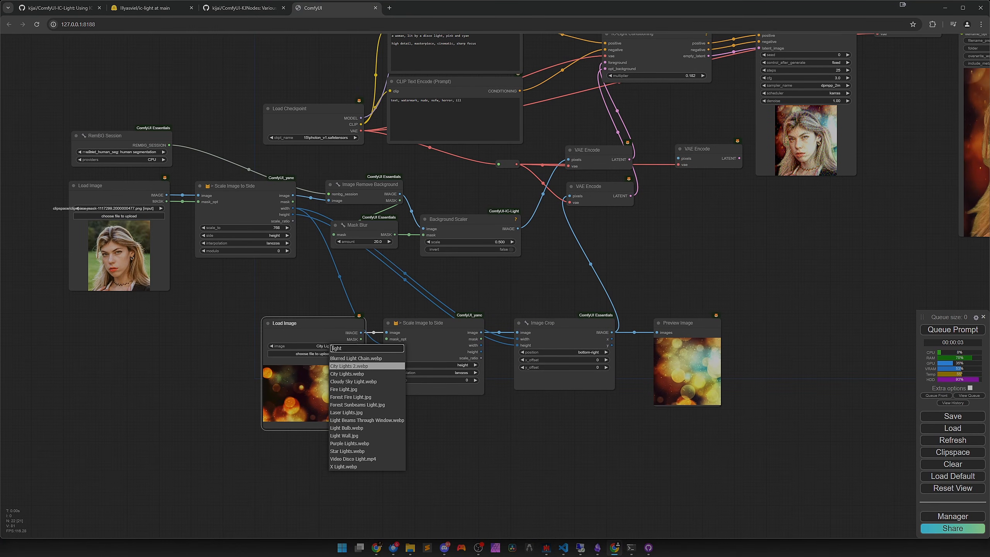
left_click(340, 374)
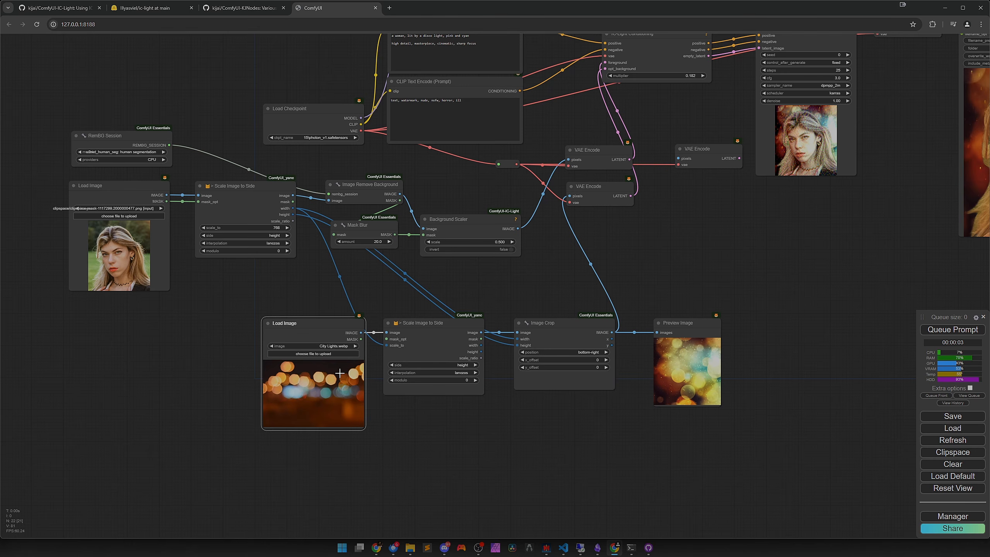
Queue the prompt with the new background and inspect the relit portrait's hair edges up close.
left_click(944, 327)
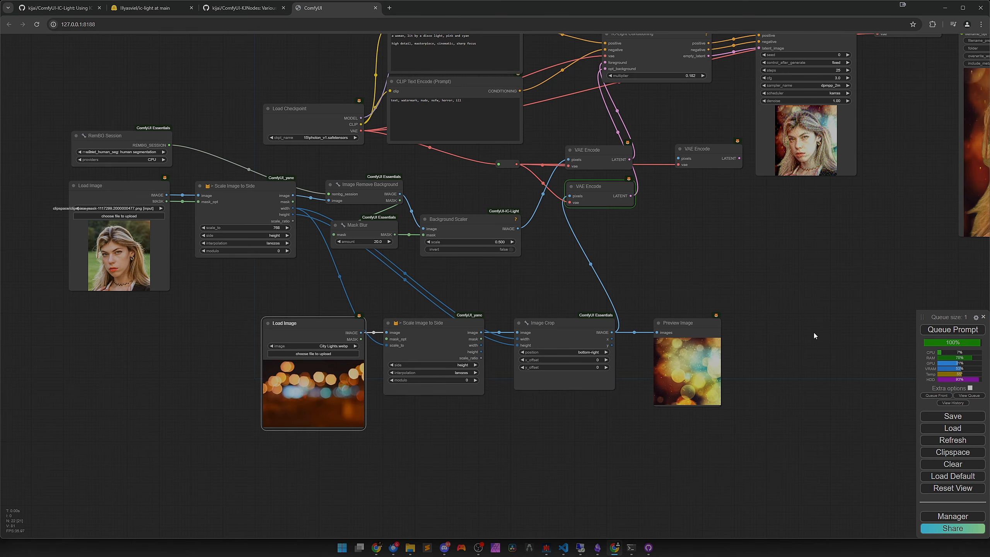
left_click_drag(733, 320, 607, 339)
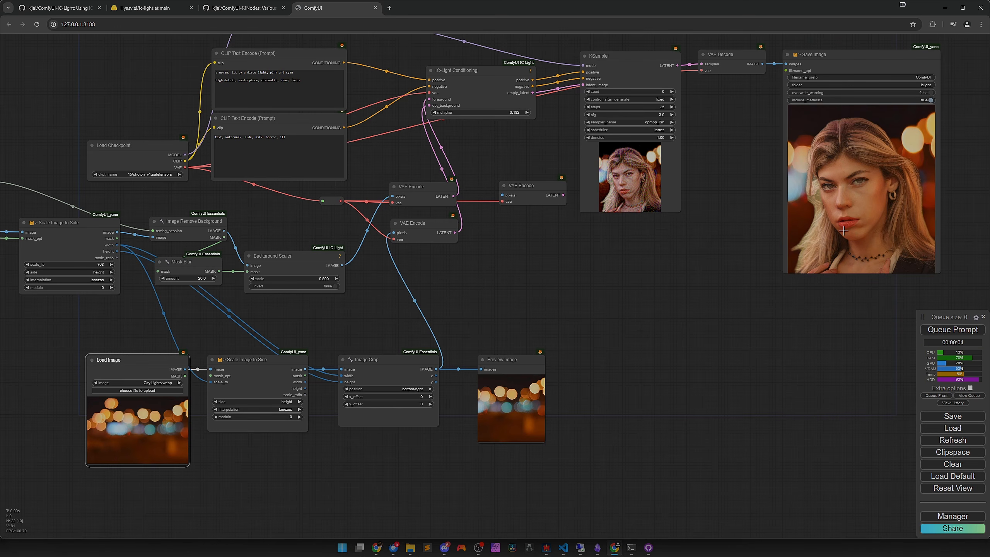
scroll(848, 199, "up", 4)
scroll(833, 210, "up", 7)
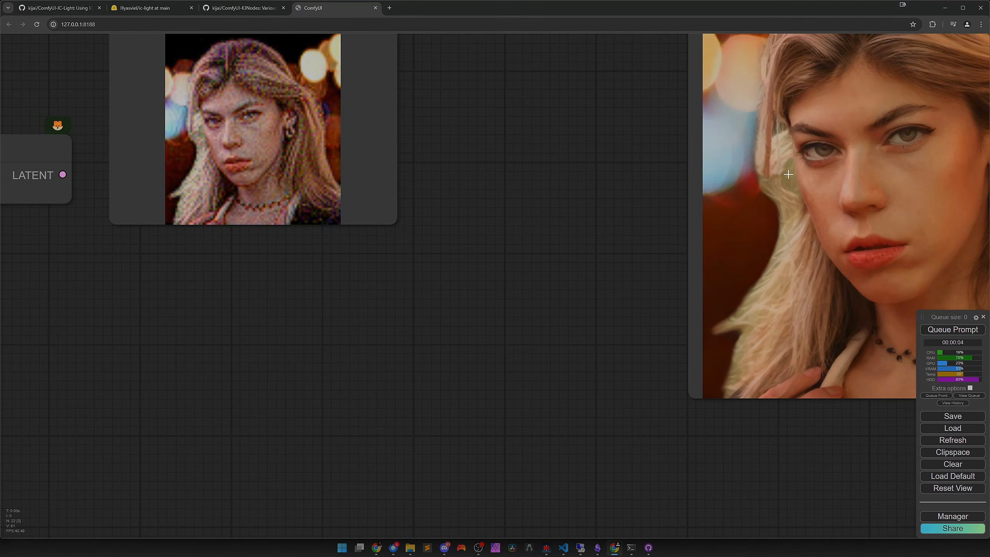
scroll(790, 179, "down", 14)
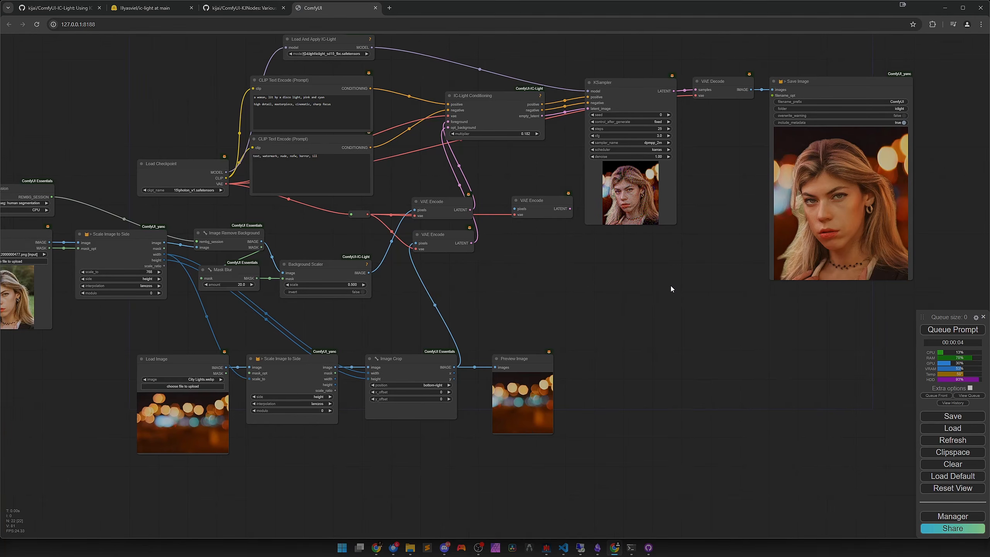
Replace the background image with Forest Fire Light.jpg in the lower Load Image node.
left_click_drag(668, 295, 698, 302)
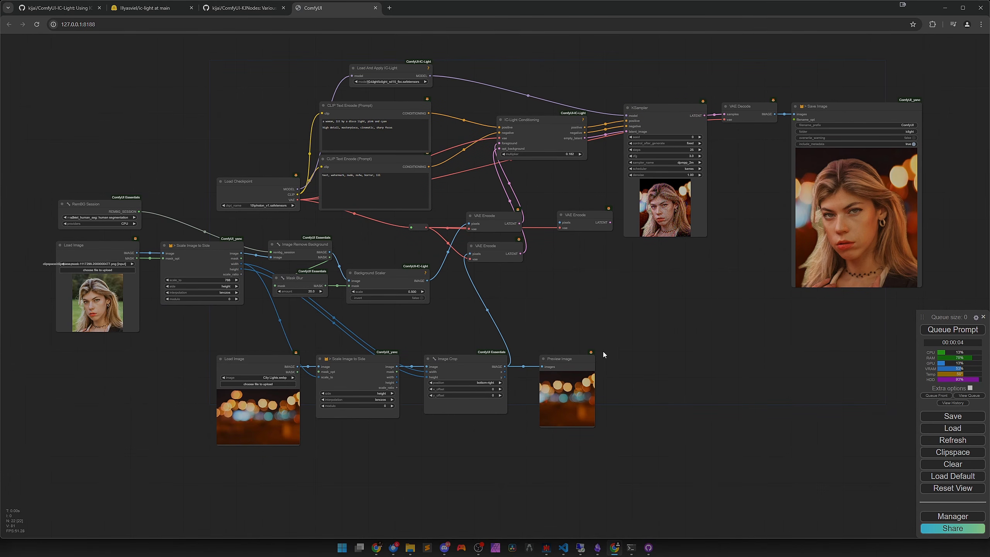
left_click(276, 378)
type("light")
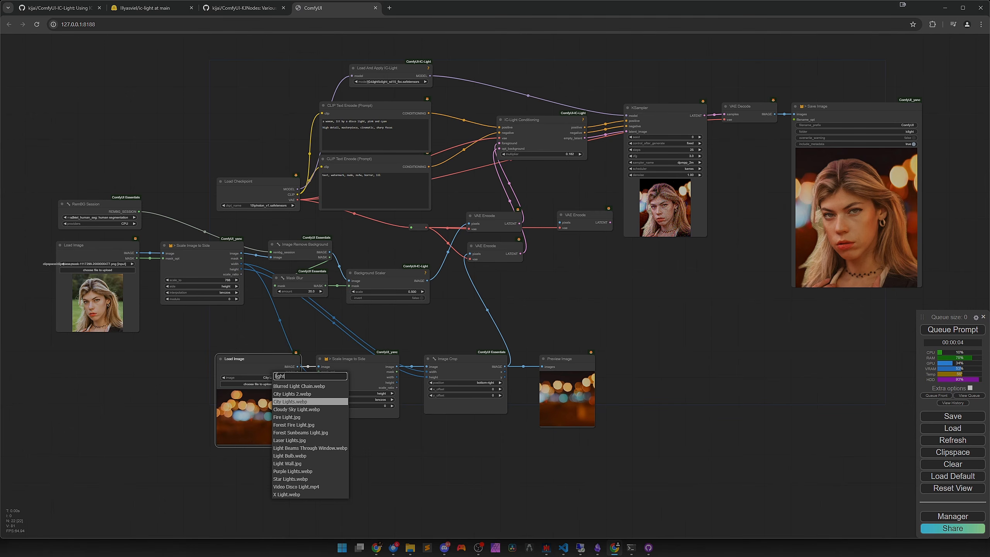
left_click(294, 424)
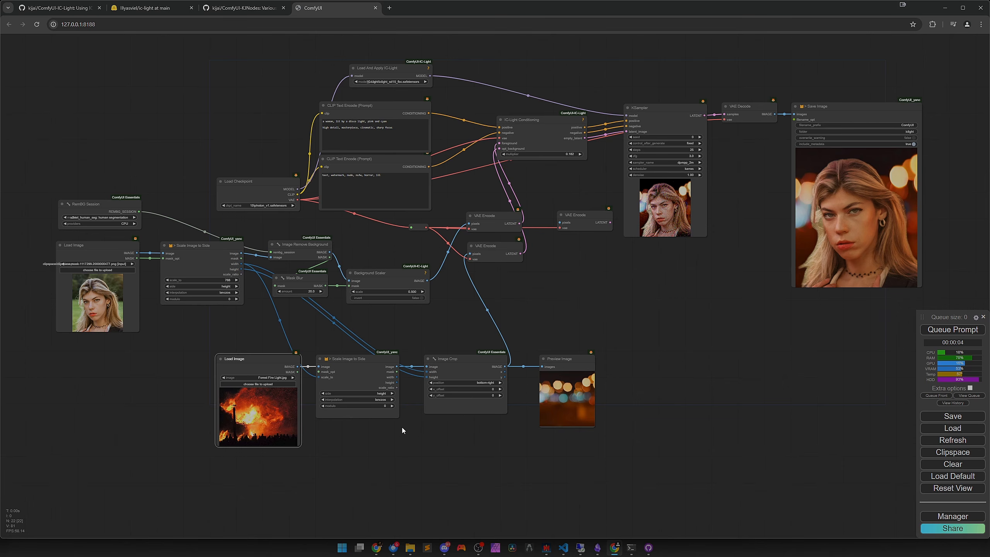
Set the Image Crop position to left-center, queue the prompt and inspect the relit portrait.
scroll(403, 427, "up", 4)
left_click(484, 383)
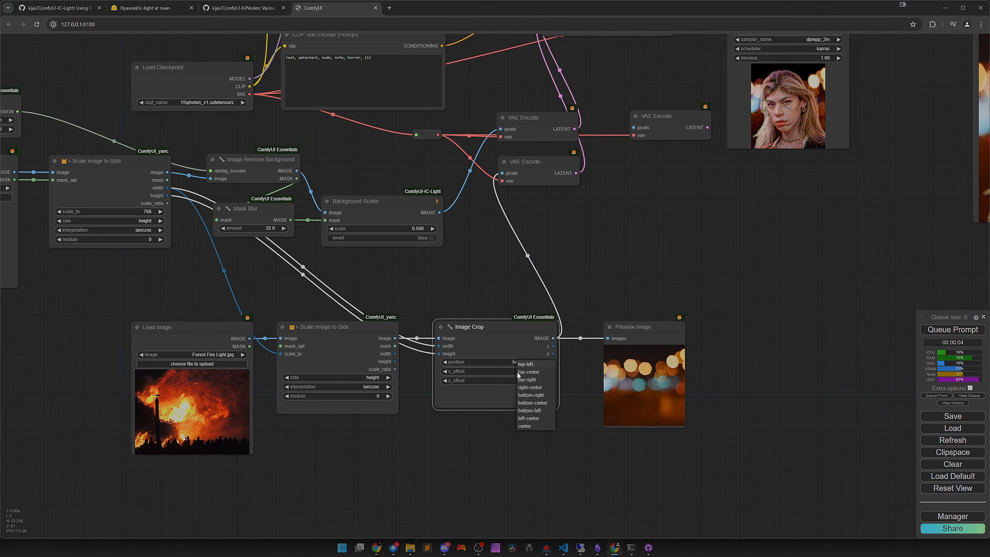
left_click(529, 419)
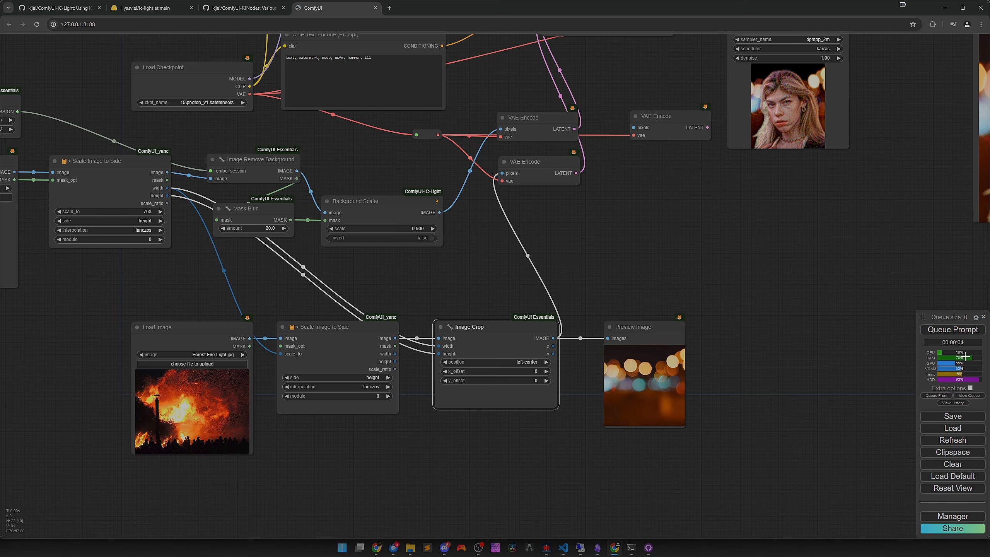
left_click(960, 330)
scroll(795, 254, "down", 3)
left_click_drag(795, 254, 566, 302)
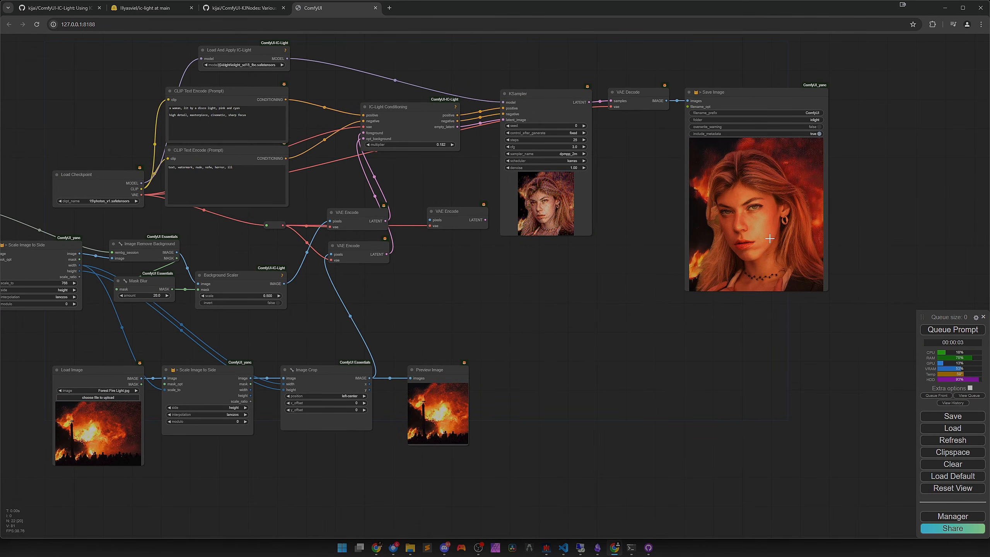
scroll(767, 238, "up", 3)
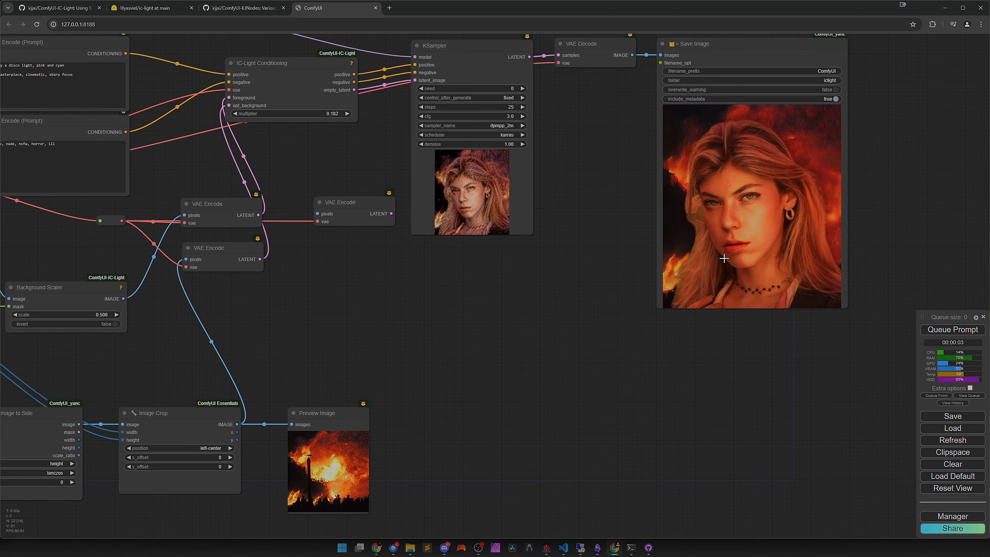
scroll(723, 260, "down", 1)
left_click_drag(612, 291, 377, 329)
scroll(483, 322, "up", 5)
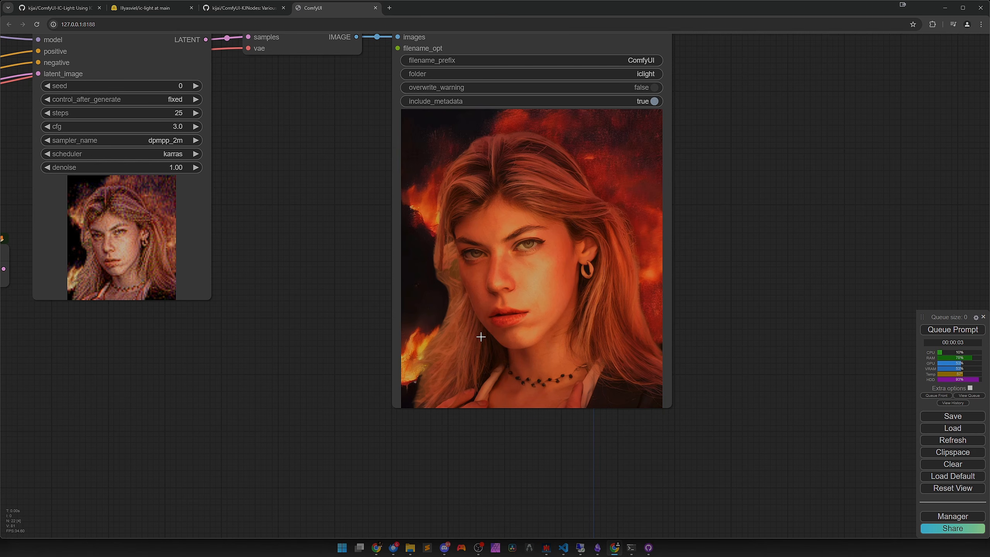
Try a lower cfg on the KSampler and queue the prompt again.
scroll(324, 370, "down", 5)
left_click_drag(218, 408, 474, 369)
left_click(384, 186)
left_click(384, 186)
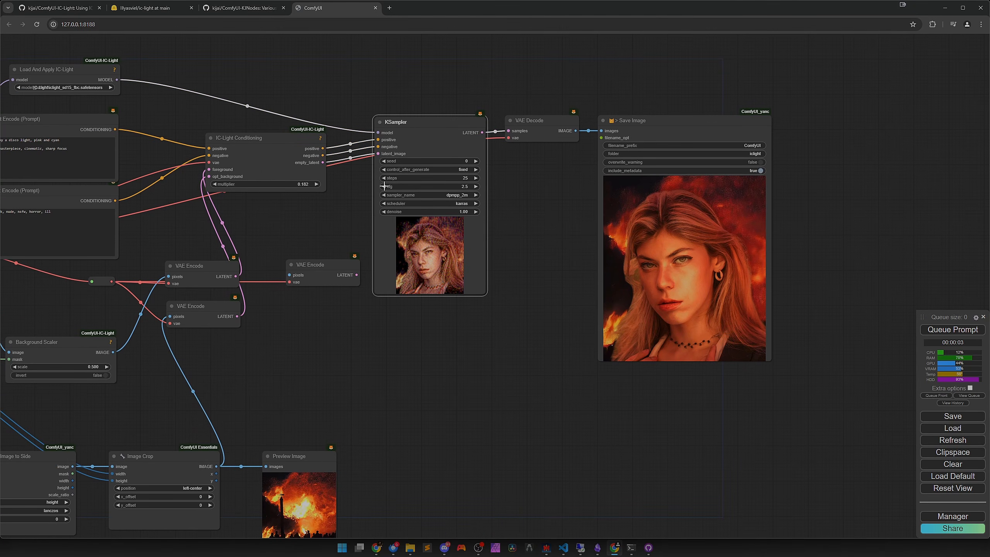
left_click(385, 186)
left_click(384, 187)
left_click(951, 329)
Replace the background image with Light Beams Through Window.webp in the lower Load Image node.
left_click_drag(395, 400, 615, 332)
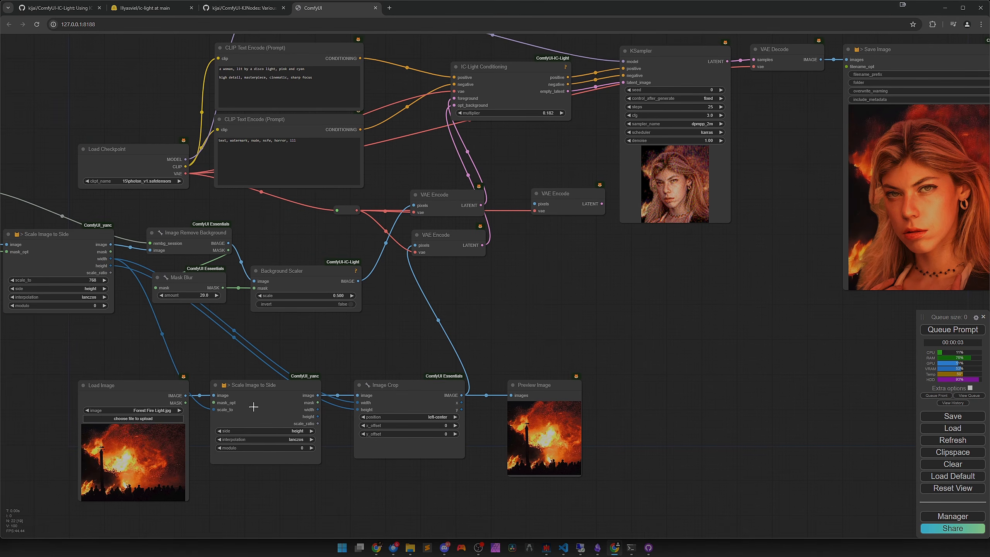
left_click(167, 411)
type("light")
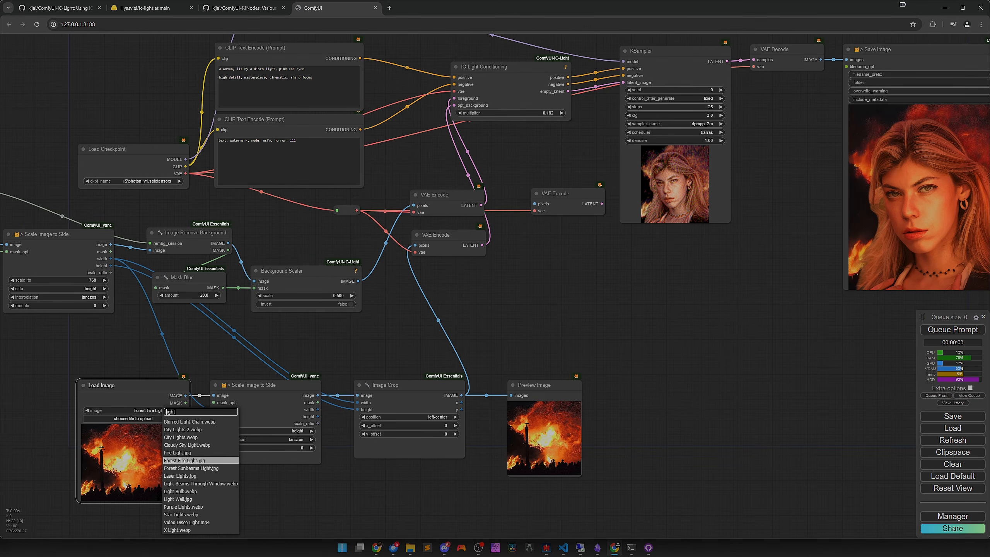
left_click(188, 484)
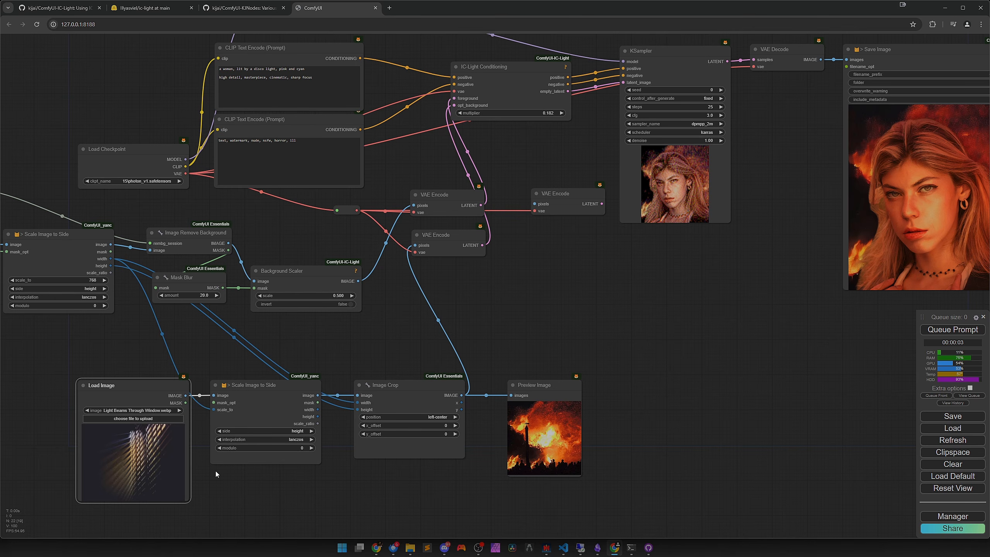
Set the Image Crop position to top-right, queue the prompt and examine the relit portrait.
scroll(214, 474, "up", 3)
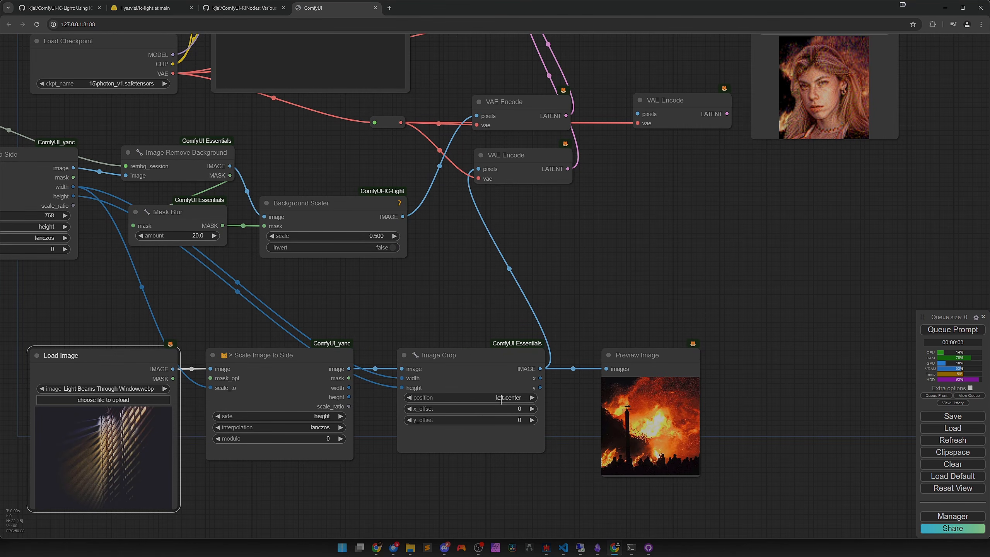
left_click(490, 398)
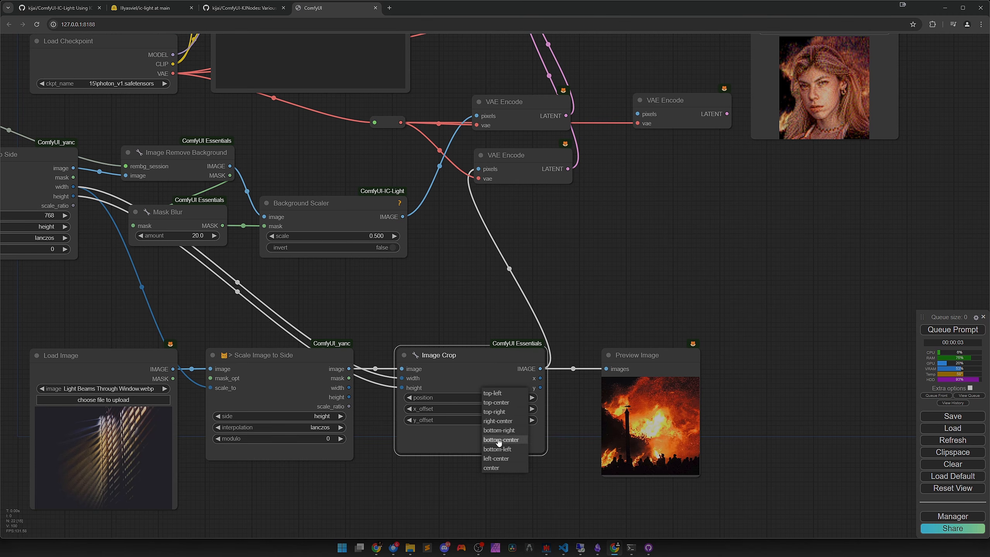
left_click(499, 412)
left_click(953, 330)
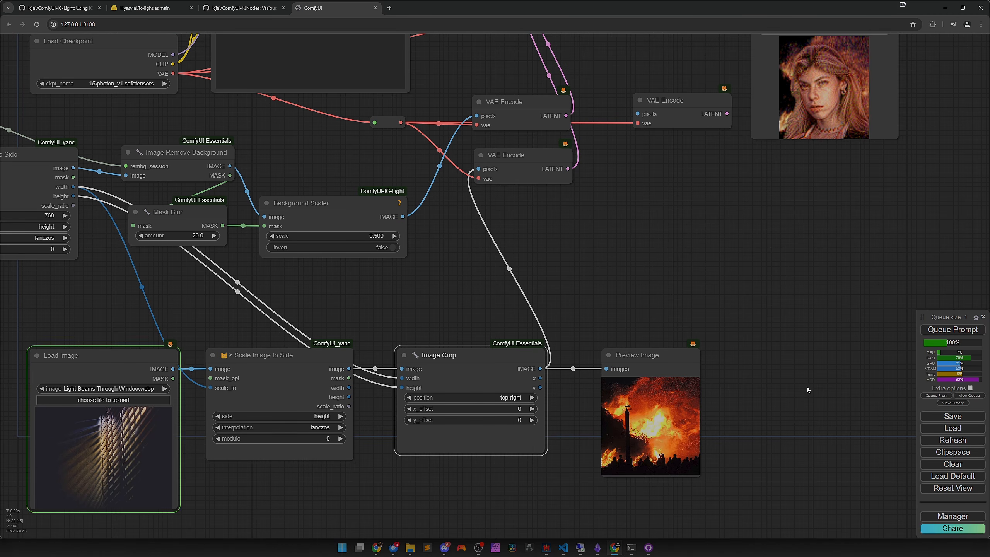
scroll(577, 342, "down", 4)
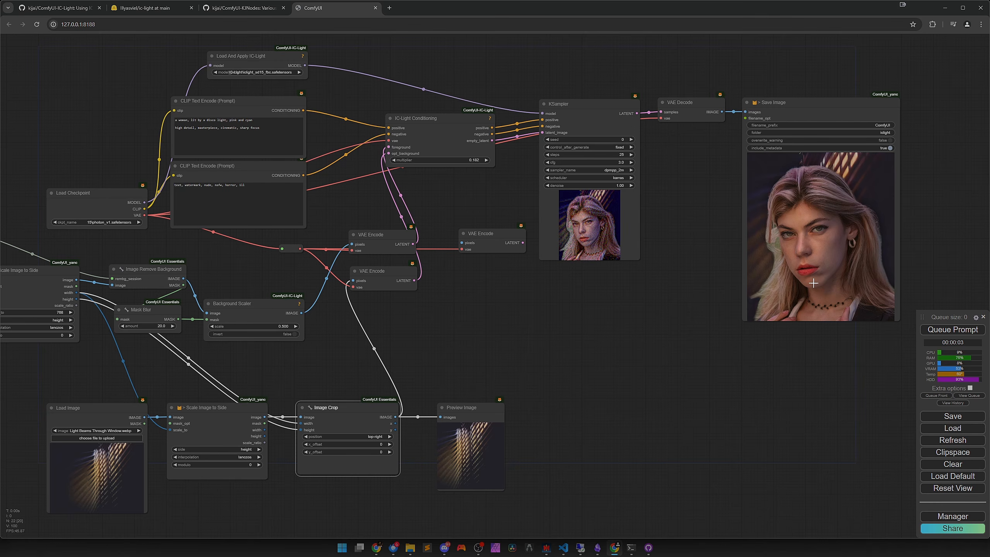
scroll(819, 281, "up", 4)
left_click_drag(829, 260, 724, 288)
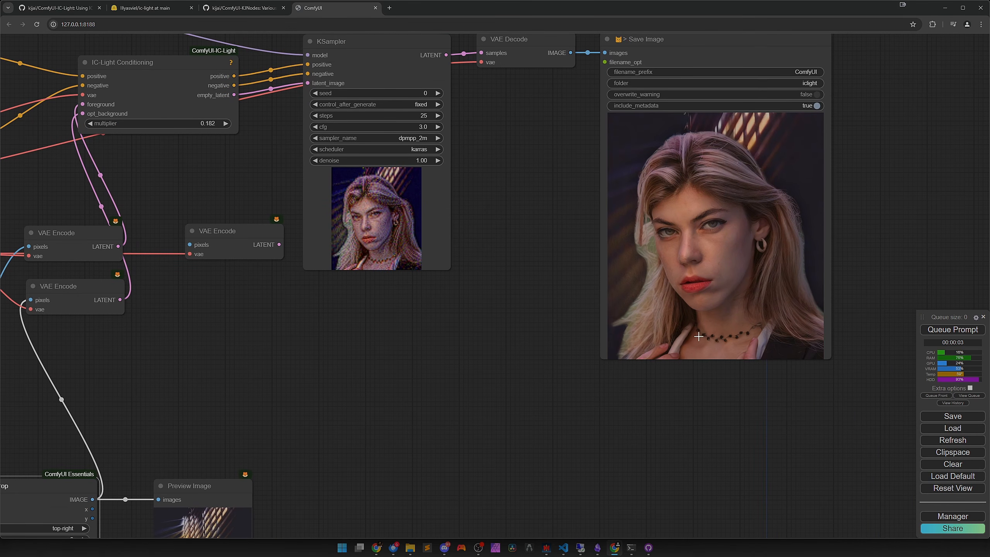
scroll(693, 338, "down", 3)
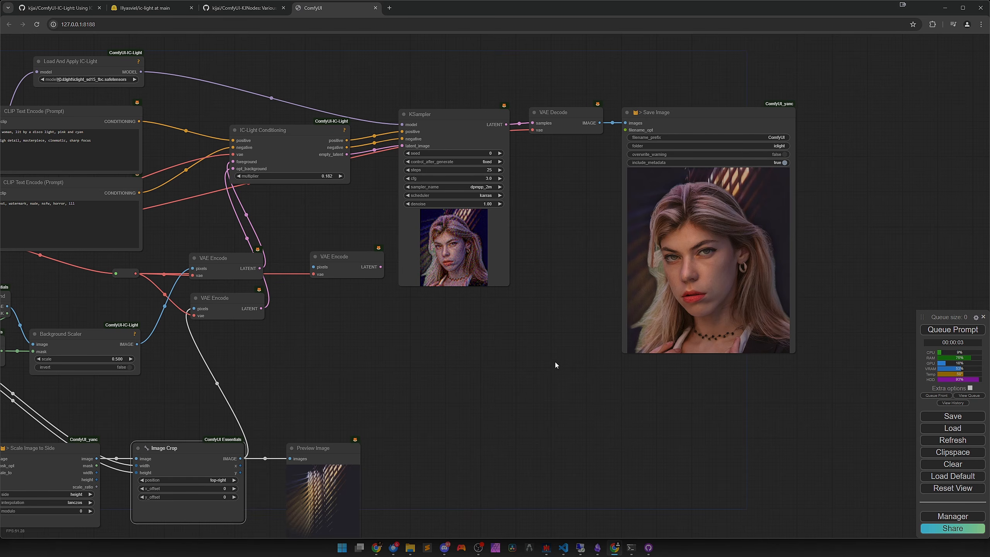
scroll(542, 365, "down", 3)
left_click_drag(539, 368, 611, 342)
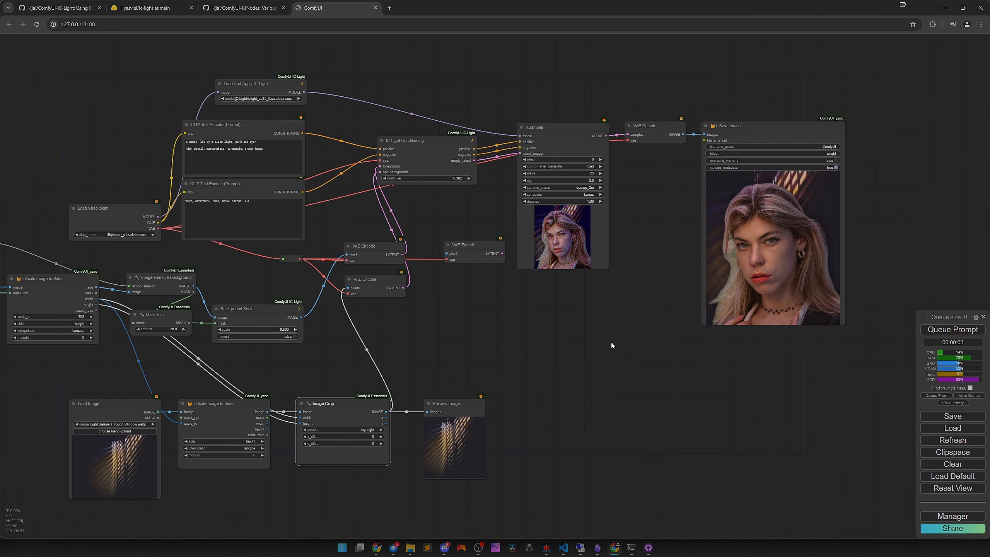
left_click_drag(450, 368, 553, 324)
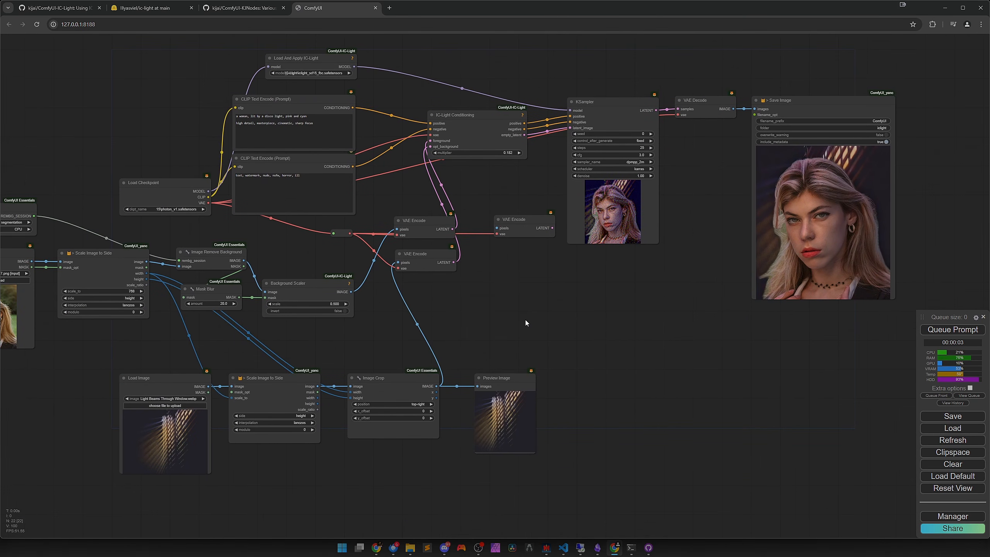
Switch to the ComfyUI-IC-Light GitHub page and look through the example workflows in the README.
left_click(58, 8)
scroll(293, 353, "down", 7)
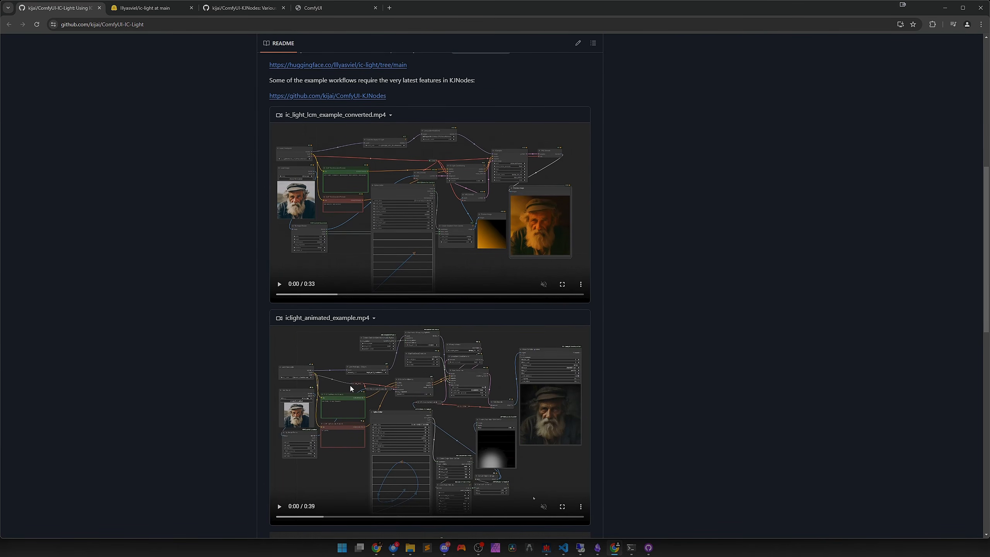
scroll(349, 386, "down", 3)
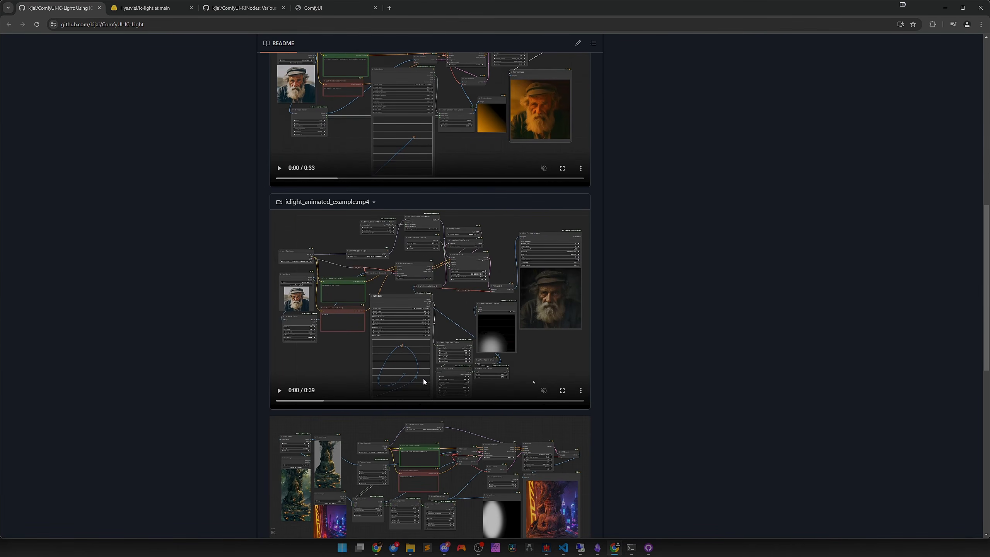
scroll(424, 382, "down", 5)
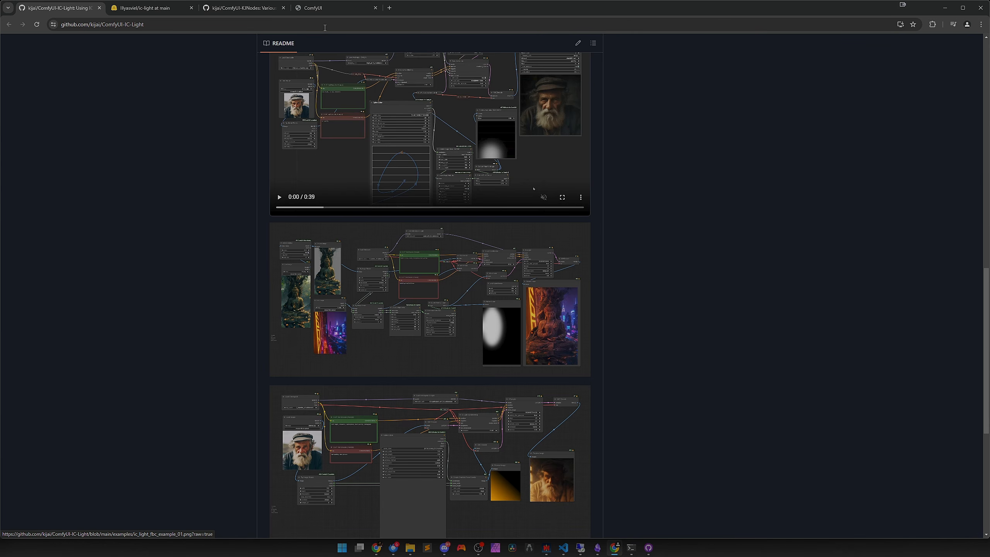
Return to ComfyUI, mask the upper-left background area of the portrait in the mask editor and save it to the Load Image node.
left_click(320, 9)
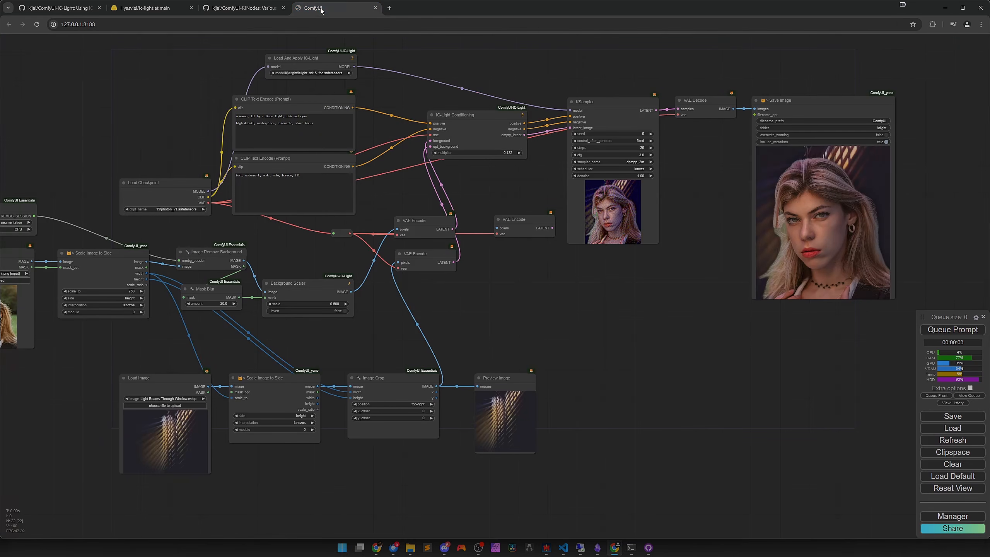
left_click_drag(566, 333, 701, 352)
right_click(123, 330)
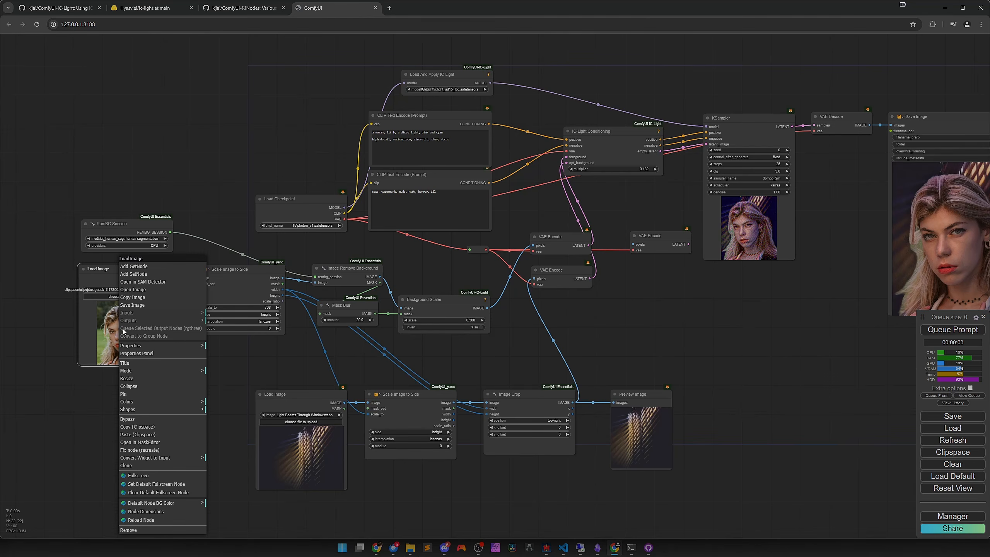
left_click(144, 443)
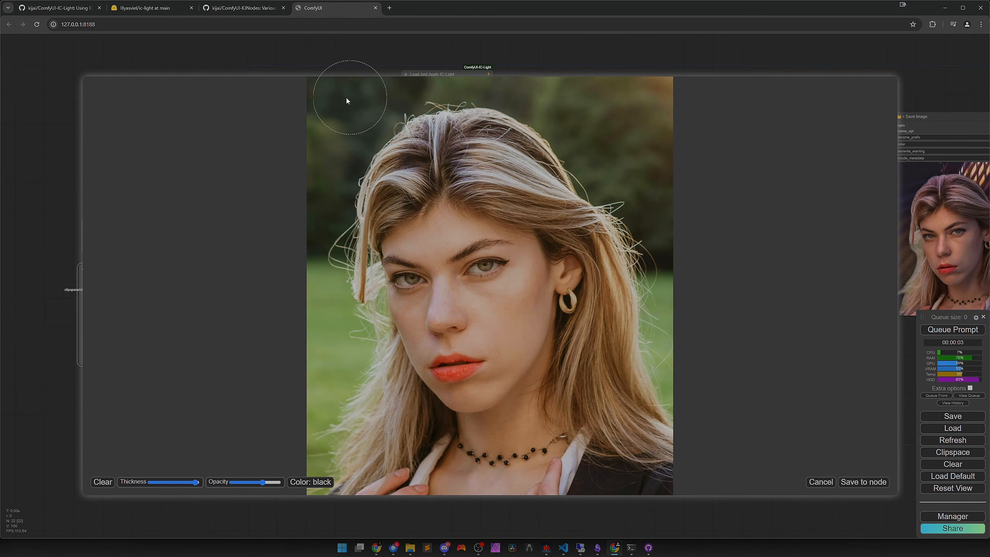
mouse_move(346, 98)
left_mouse_down()
mouse_move(305, 134)
mouse_move(334, 132)
mouse_move(349, 195)
mouse_move(394, 208)
mouse_move(352, 296)
mouse_move(474, 147)
mouse_move(407, 192)
mouse_move(291, 352)
mouse_move(320, 293)
mouse_move(317, 350)
mouse_move(377, 297)
mouse_move(531, 81)
mouse_move(298, 366)
mouse_move(344, 341)
mouse_move(553, 68)
mouse_move(521, 161)
mouse_move(404, 275)
mouse_move(283, 420)
left_mouse_up()
left_click(864, 482)
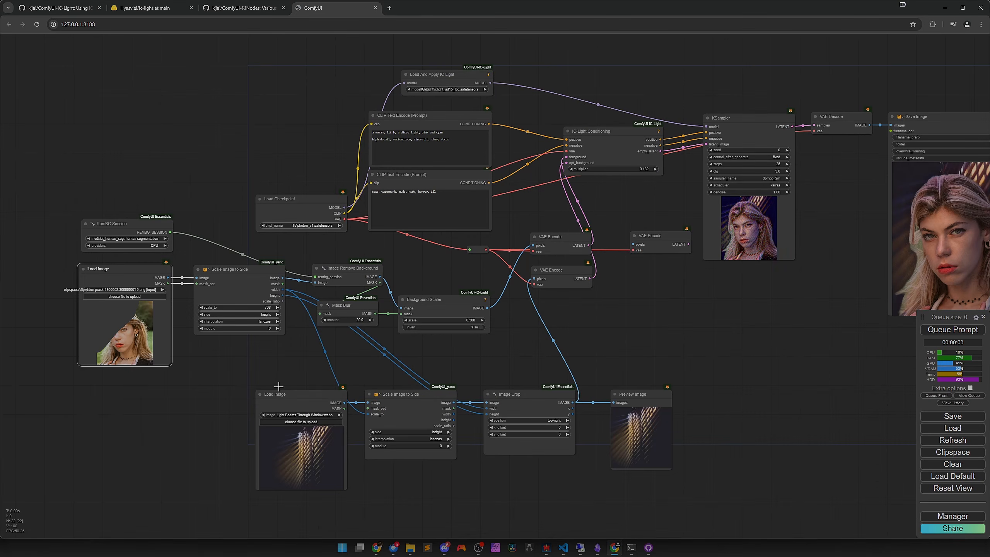
Add a Convert Mask to Image node and wire the scaled mask through it and the spare VAE Encode into the KSampler latent_image.
left_click_drag(362, 353, 276, 353)
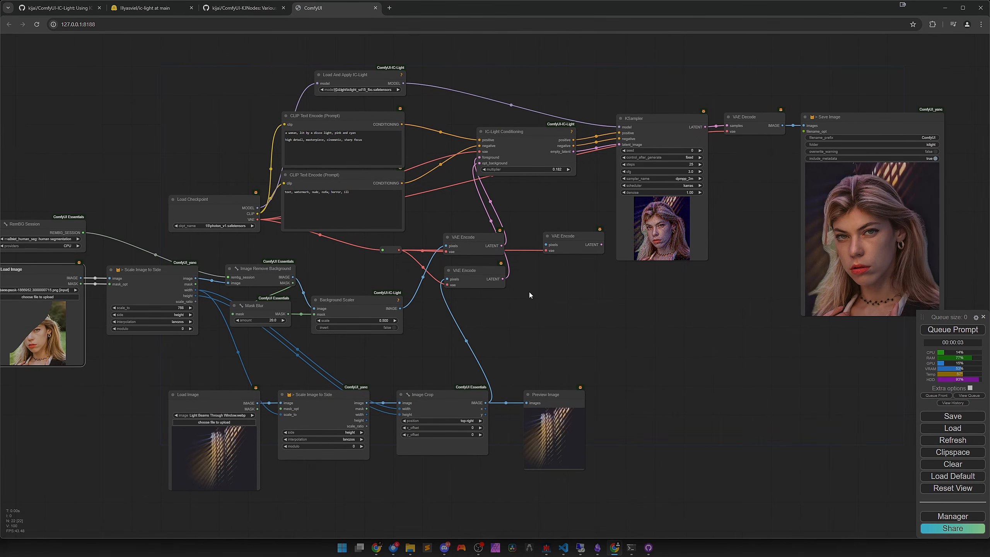
double_click(526, 309)
type("mask")
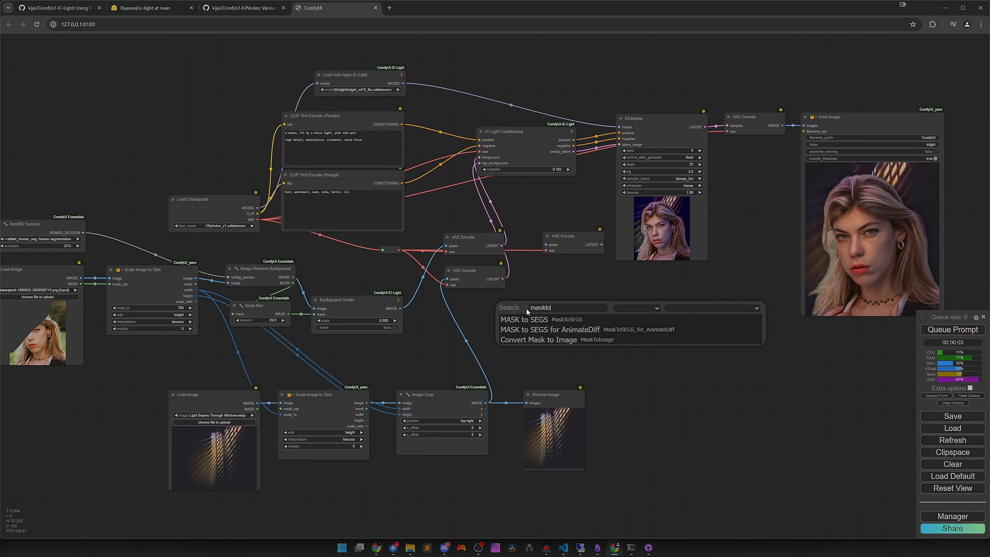
type("to")
left_click(557, 339)
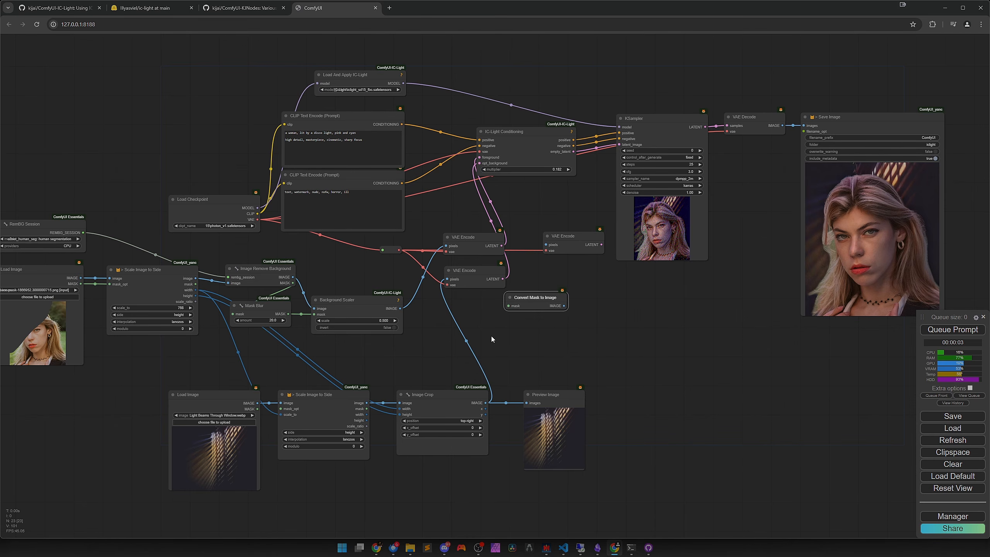
left_click_drag(195, 284, 620, 144)
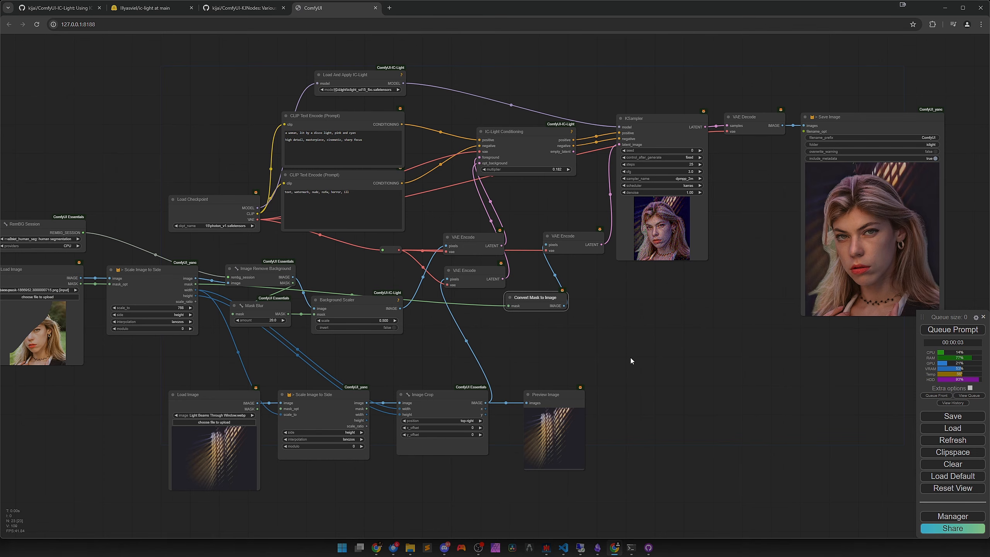
Tidy the VAE Encode node's placement, queue the prompt and examine the masked relighting result.
left_click_drag(630, 358, 581, 376)
left_click_drag(511, 276, 507, 265)
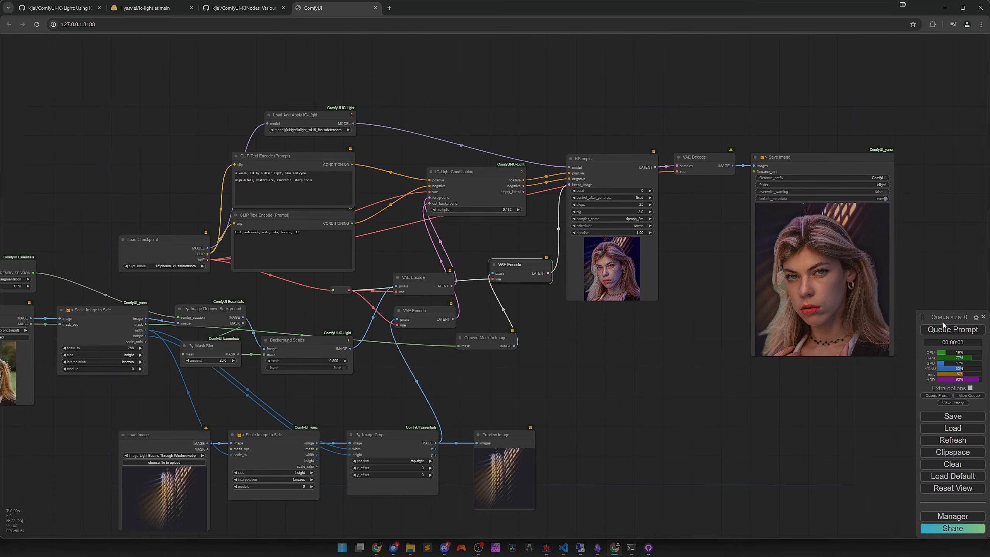
left_click(944, 328)
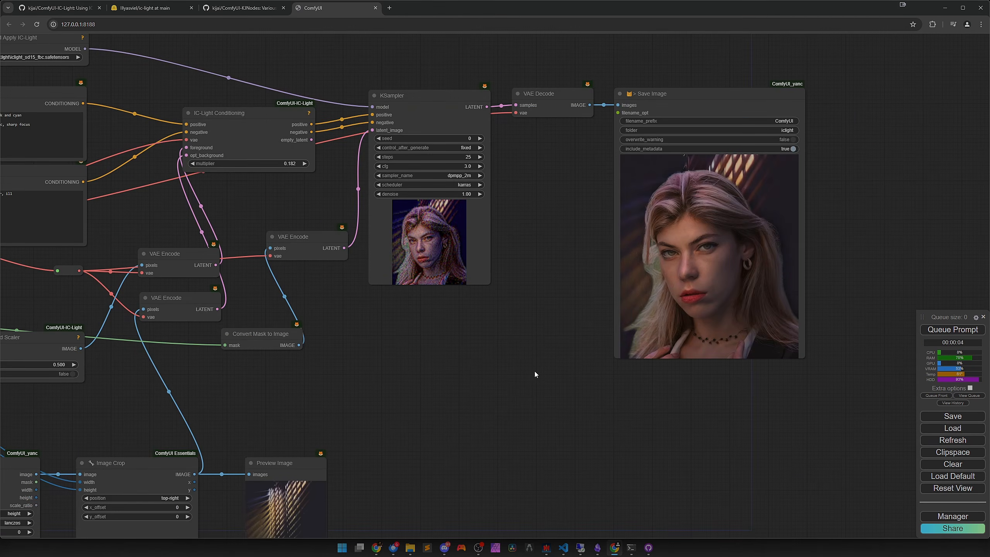
scroll(520, 382, "down", 4)
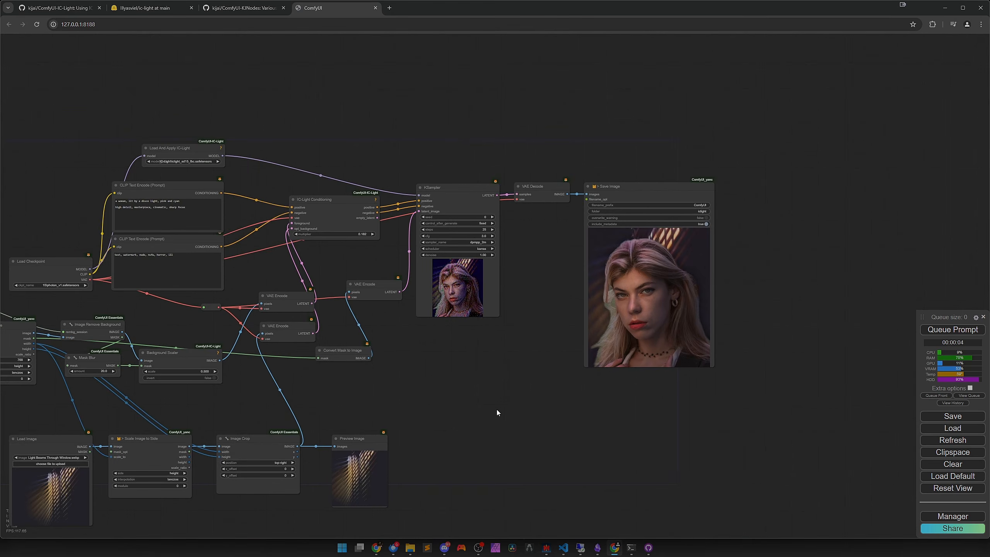
Replace the background image with Cloudy Sky Light.webp in the lower Load Image node and queue the prompt.
left_click_drag(387, 433, 579, 392)
left_click(261, 416)
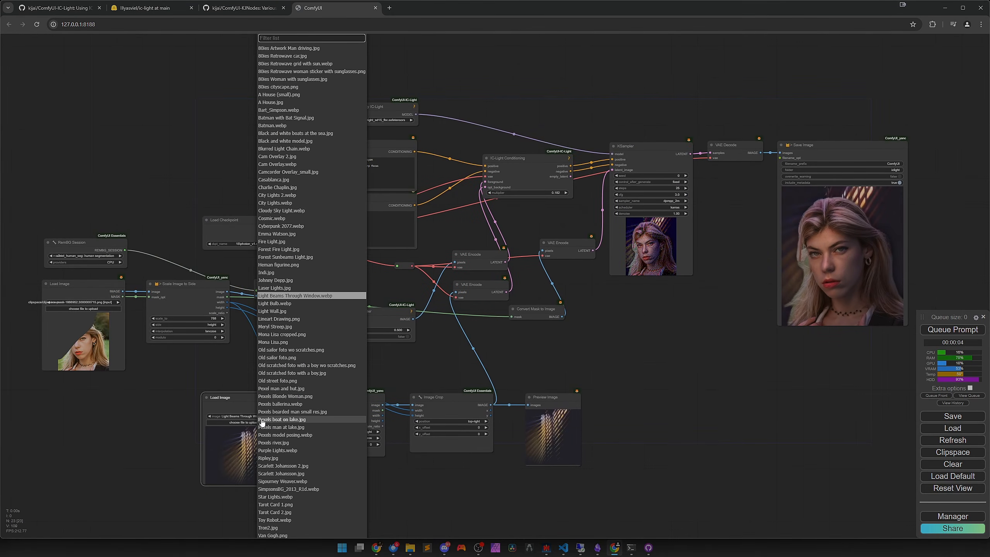
type("light")
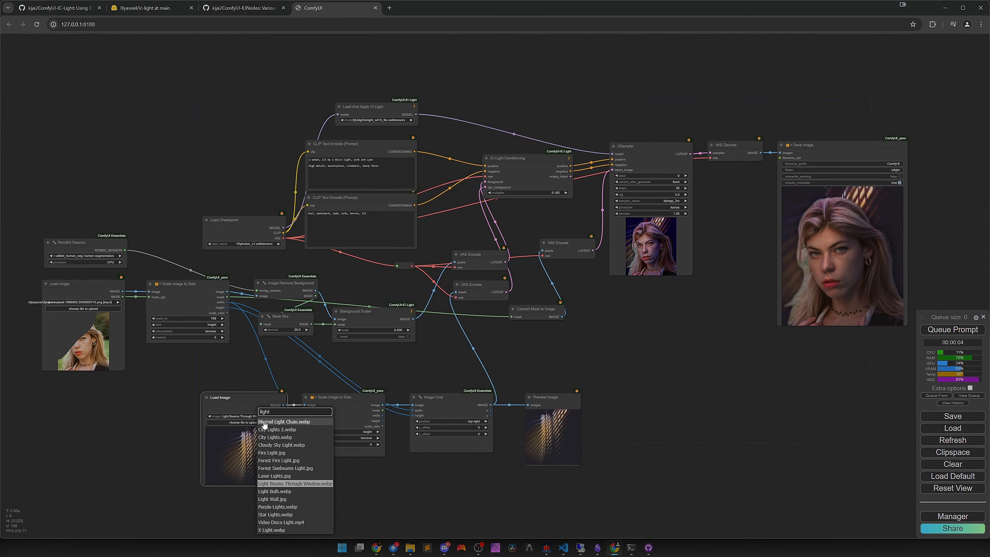
left_click(281, 446)
scroll(376, 479, "up", 3)
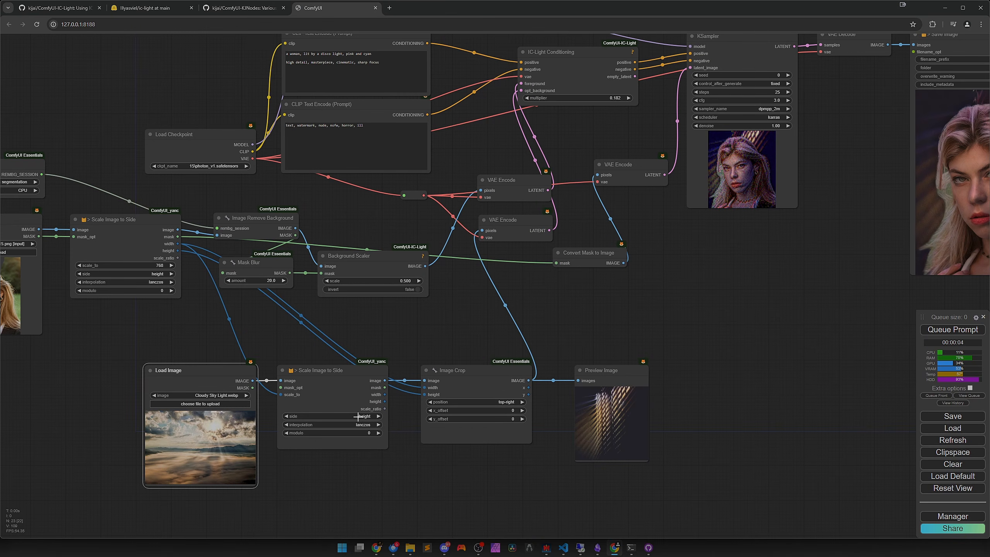
left_click(483, 403)
left_click(725, 382)
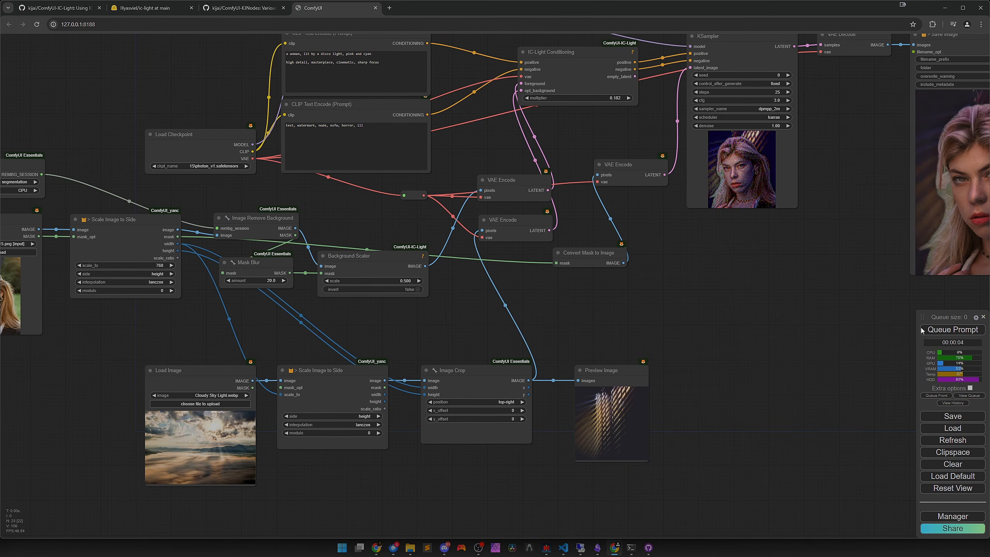
left_click(922, 329)
scroll(757, 352, "down", 4)
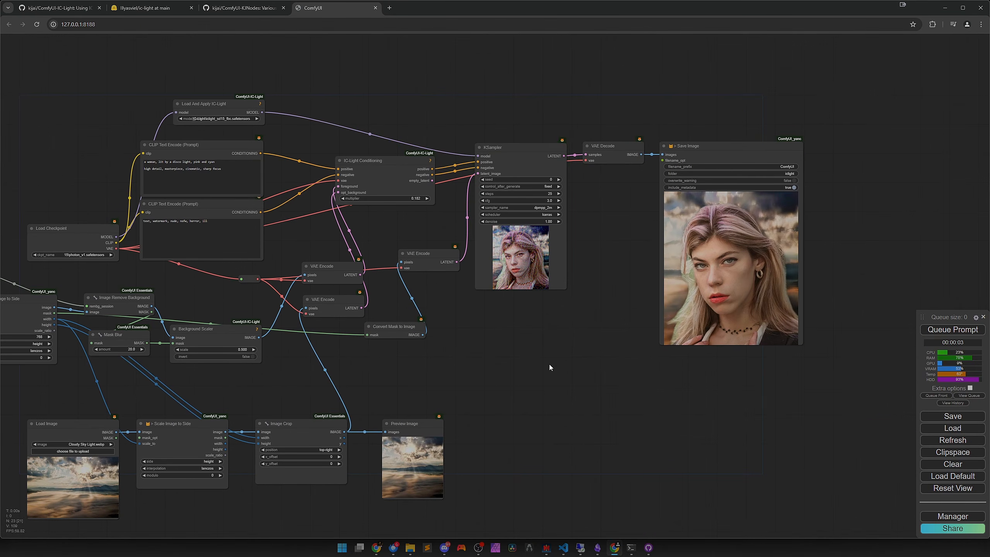
Connect the IC-Light Conditioning empty_latent to the KSampler latent_image and queue the prompt to compare the portrait.
left_click_drag(549, 367, 617, 362)
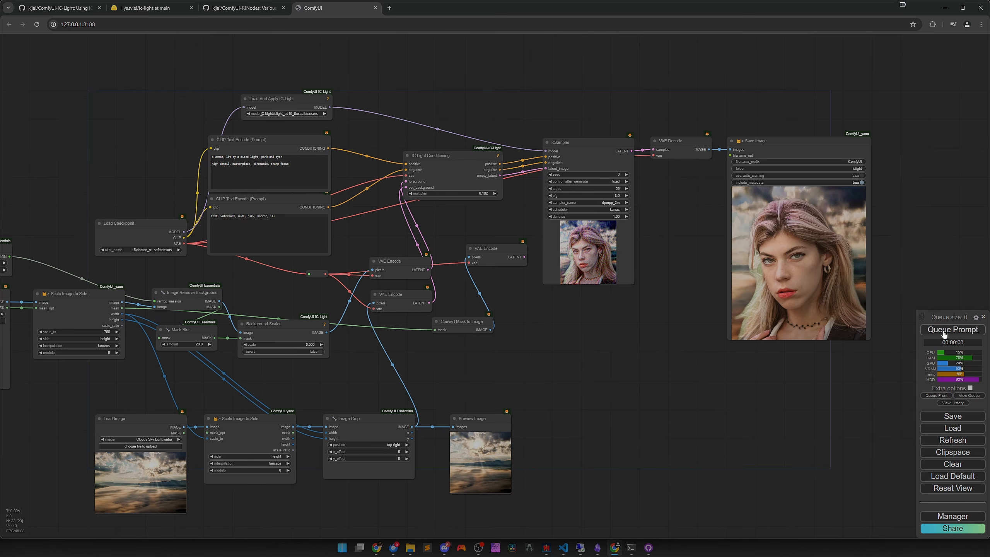
left_click(943, 330)
scroll(518, 348, "up", 4)
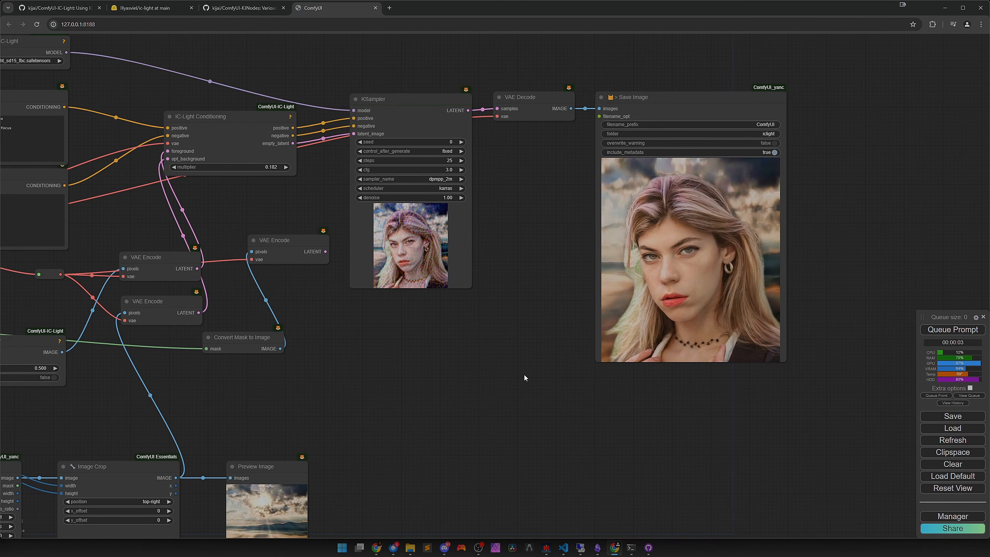
scroll(524, 377, "down", 3)
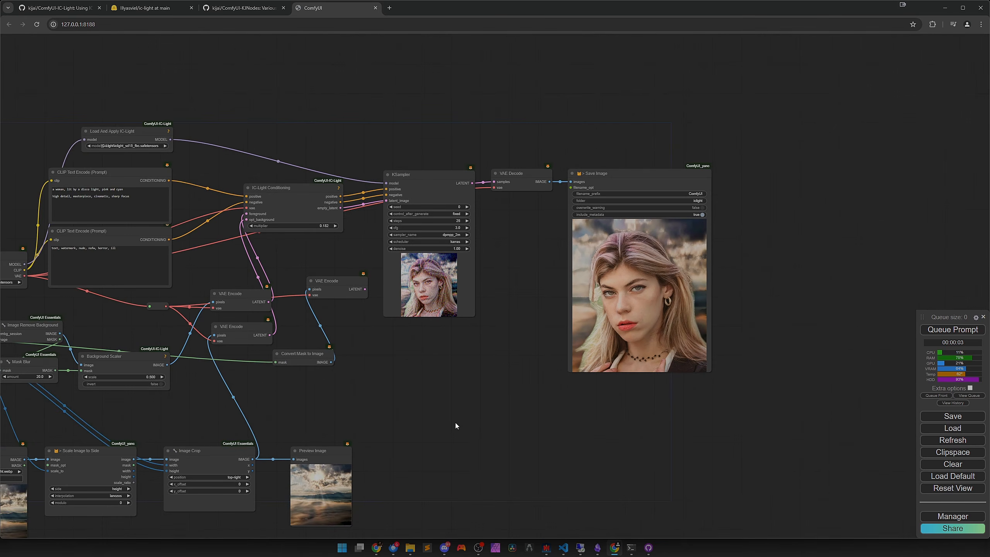
Look over the example workflows in the ComfyUI-IC-Light README on GitHub, comparing them with the current ComfyUI graph.
left_click_drag(455, 423, 642, 332)
left_click_drag(587, 370, 736, 378)
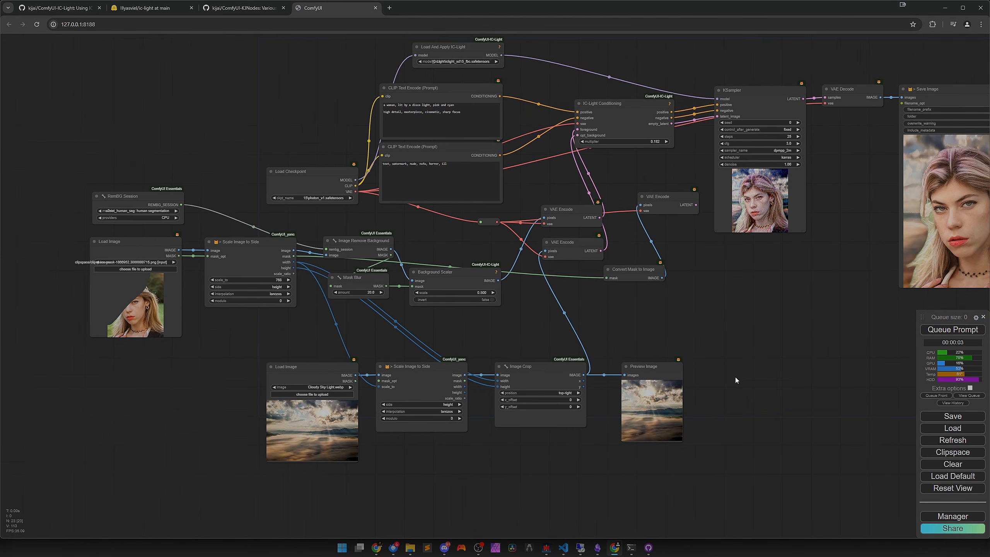
left_click(61, 12)
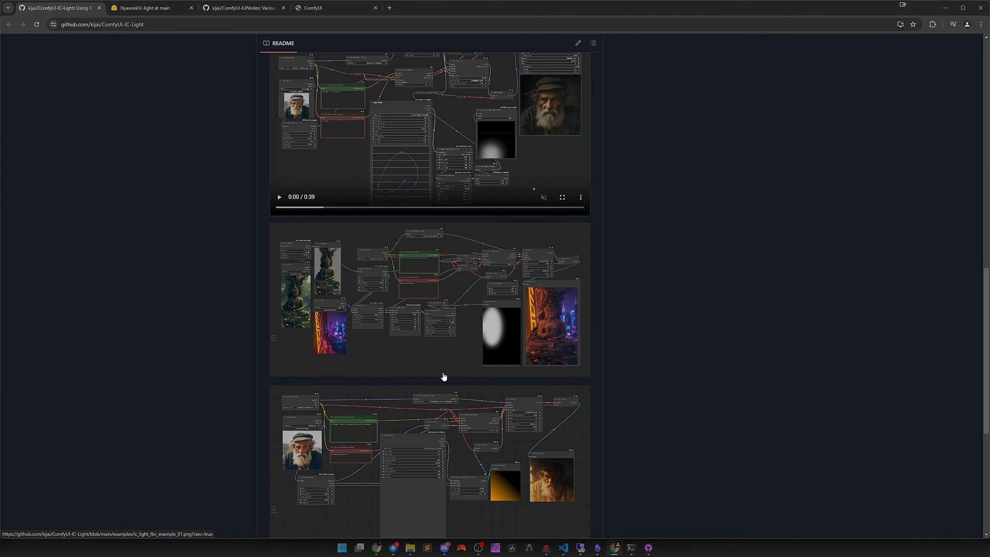
scroll(444, 377, "down", 4)
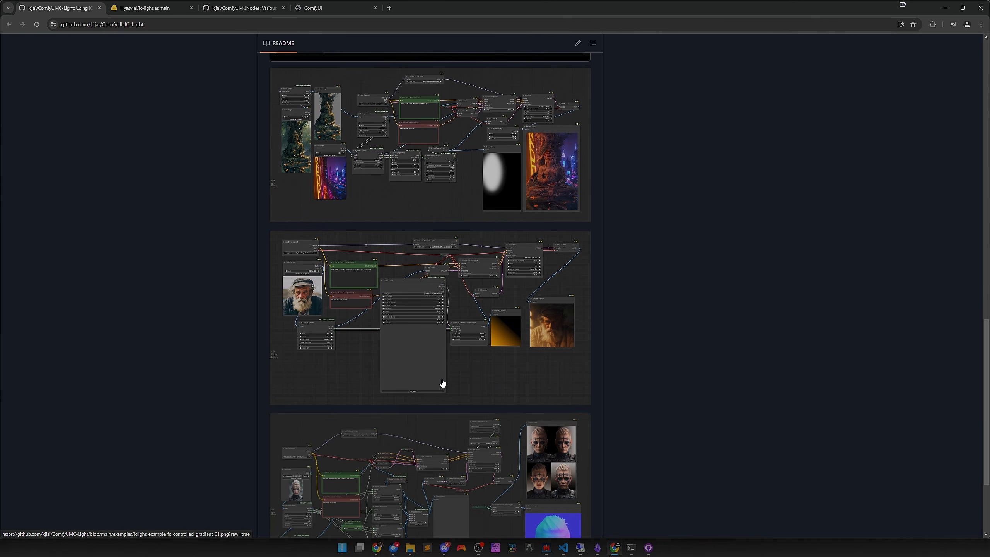
scroll(443, 384, "up", 4)
left_click(327, 7)
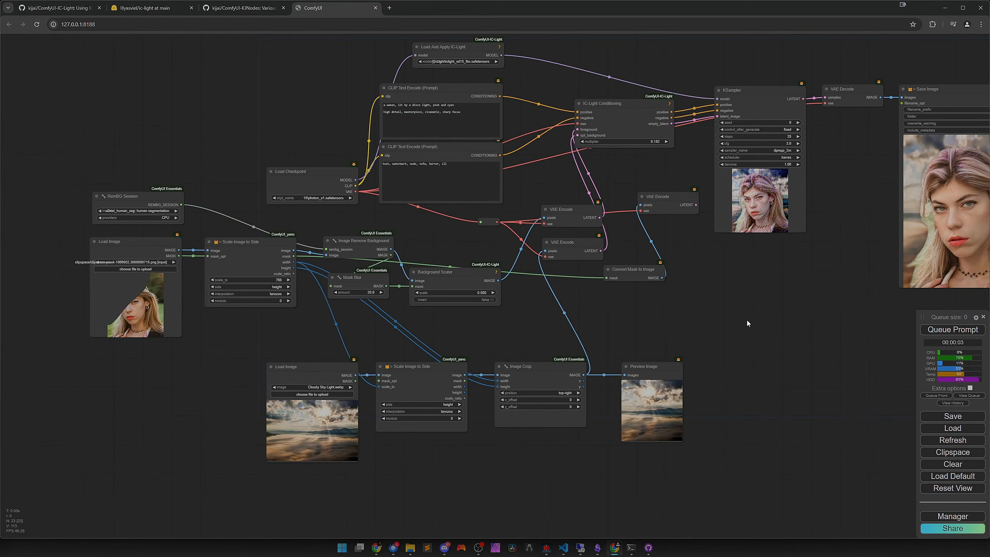
Add a Preview Image node to the Convert Mask to Image output, queue the prompt and position the preview beside it.
left_click_drag(748, 321, 643, 327)
left_click_drag(528, 285, 502, 289)
left_click(540, 321)
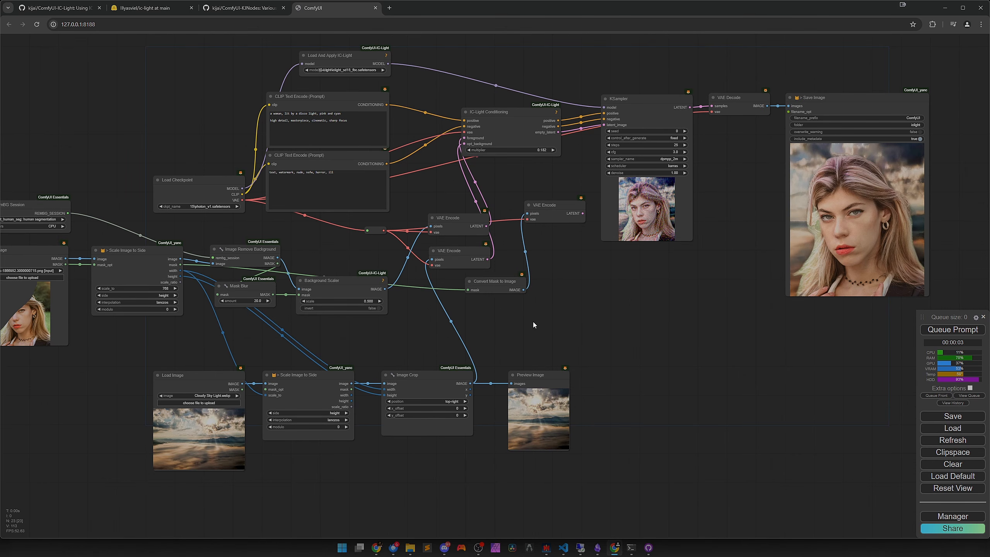
left_click_drag(533, 323, 421, 334)
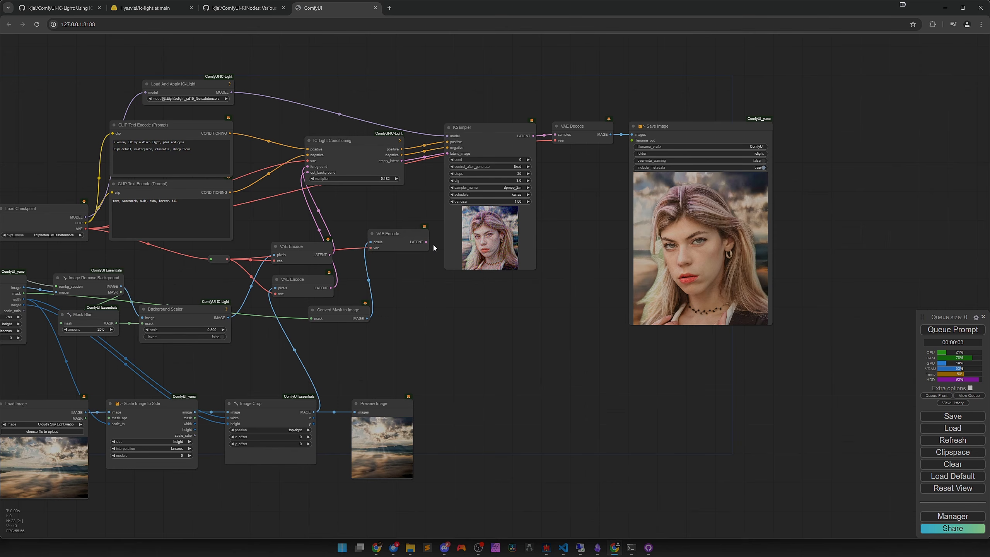
left_click_drag(342, 325, 540, 291)
left_click(549, 347)
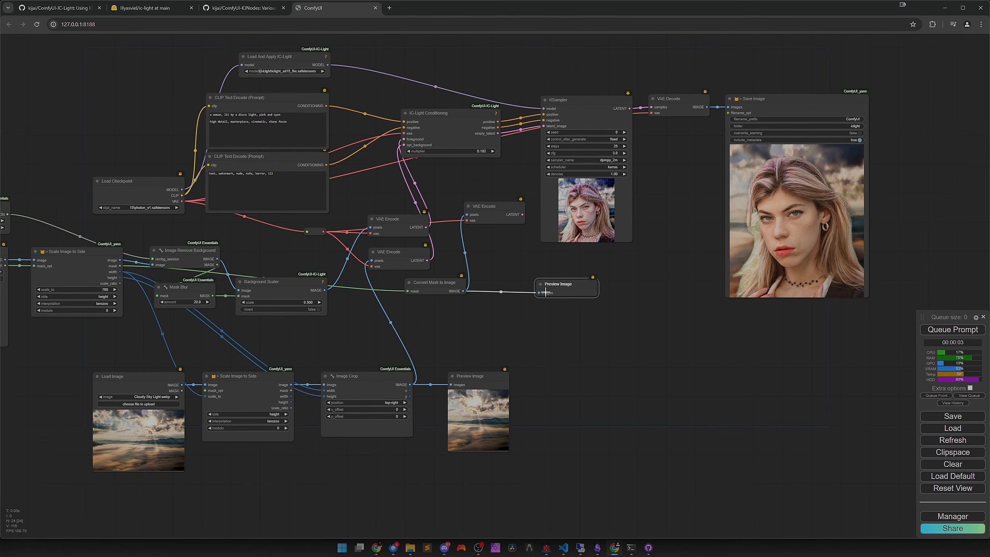
left_click(951, 329)
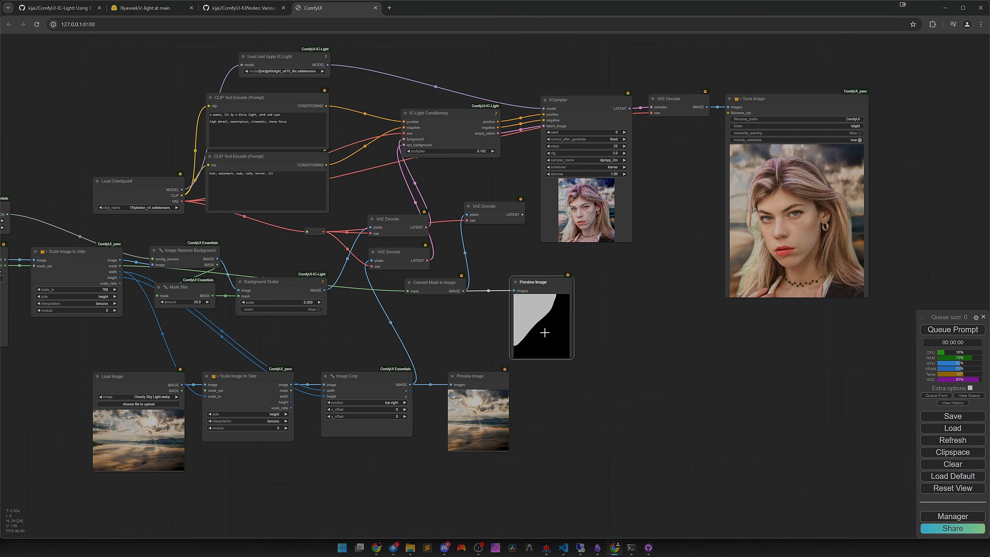
left_click_drag(535, 329, 523, 317)
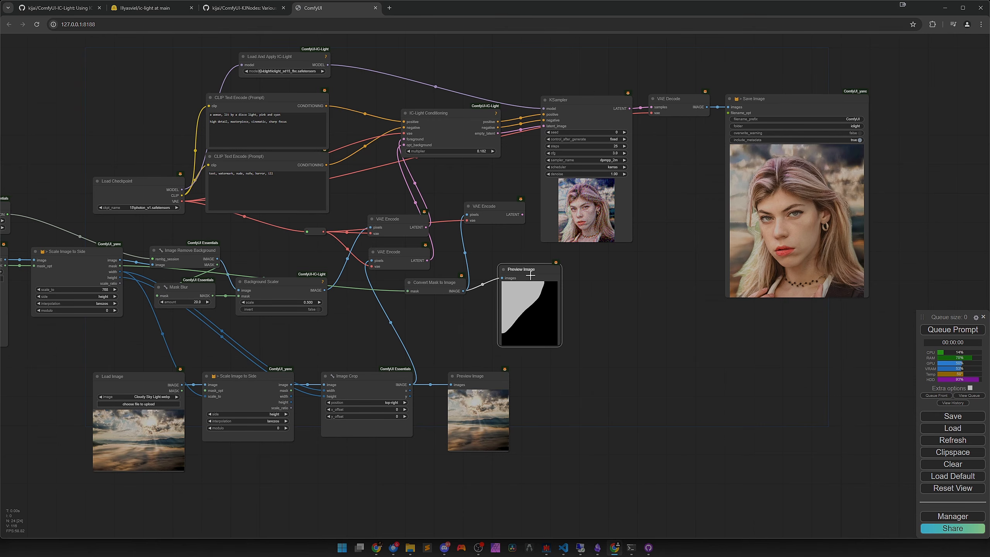
left_click_drag(531, 276, 533, 281)
Connect the mask's VAE Encode latent to the KSampler latent_image, queue the prompt and examine the relit portrait.
left_click_drag(522, 215, 544, 126)
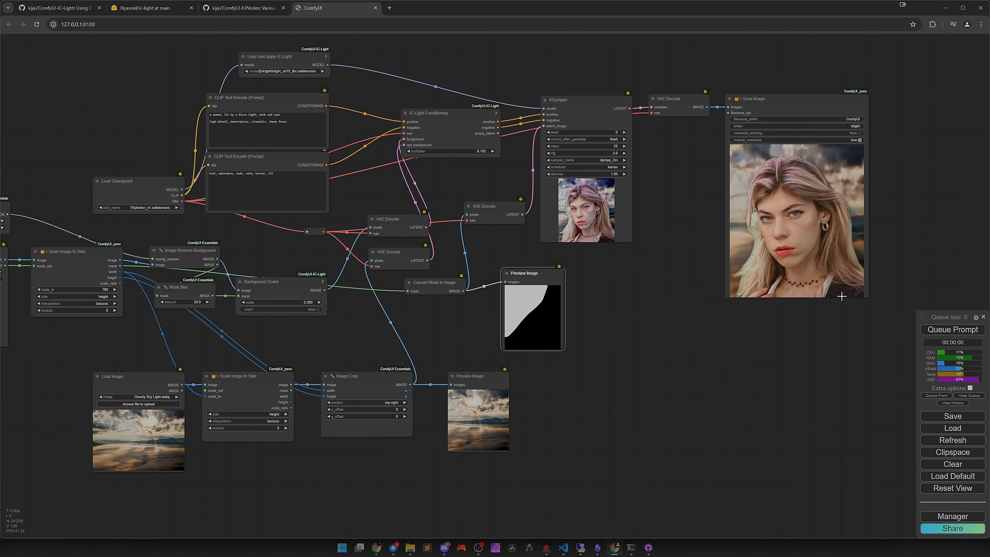
left_click(938, 329)
left_click_drag(649, 297, 544, 313)
scroll(544, 313, "up", 3)
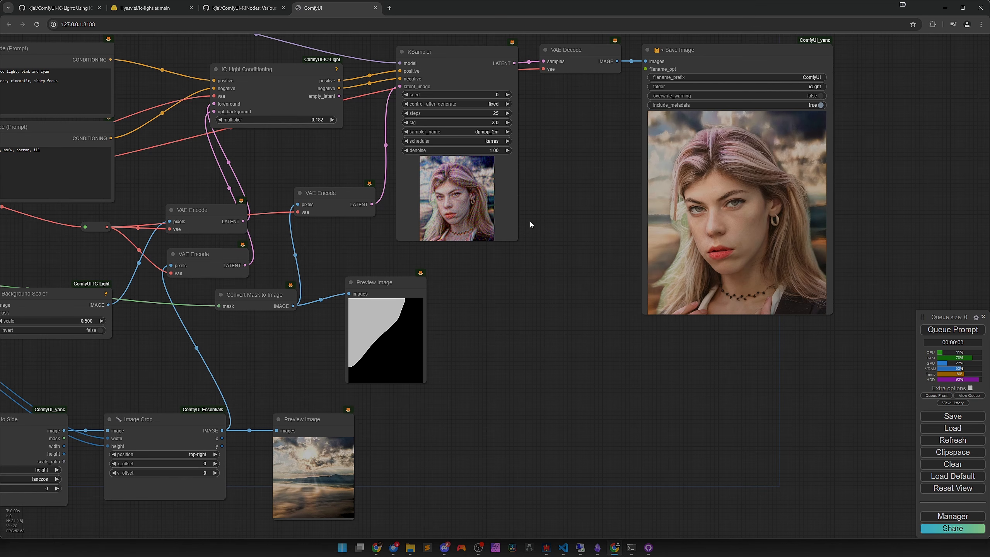
Try a KSampler denoise of 0.90, queue the prompt and examine the relit portrait.
left_click(405, 150)
left_click(406, 150)
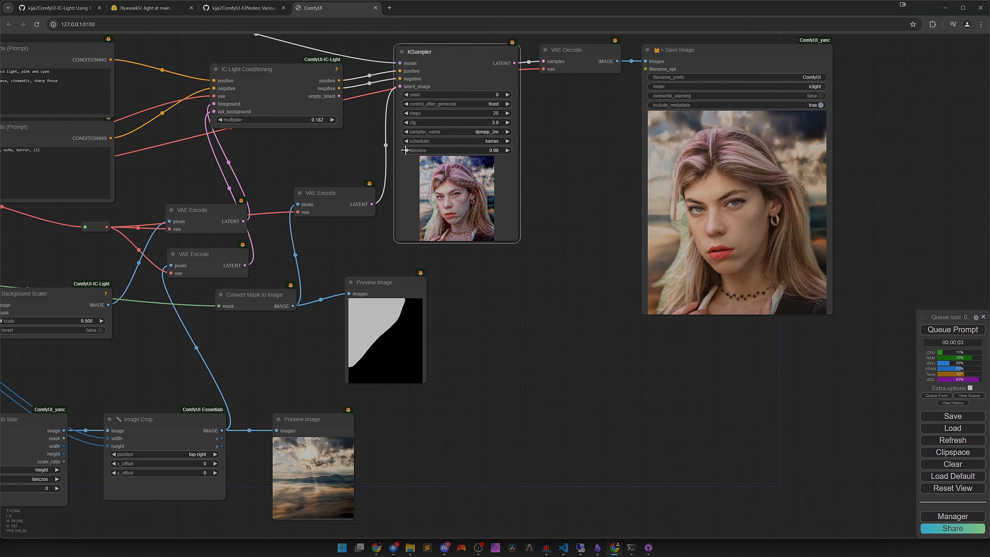
left_click(405, 150)
left_click(405, 150)
key("ctrl+Return")
left_click_drag(575, 294, 473, 363)
scroll(512, 325, "up", 2)
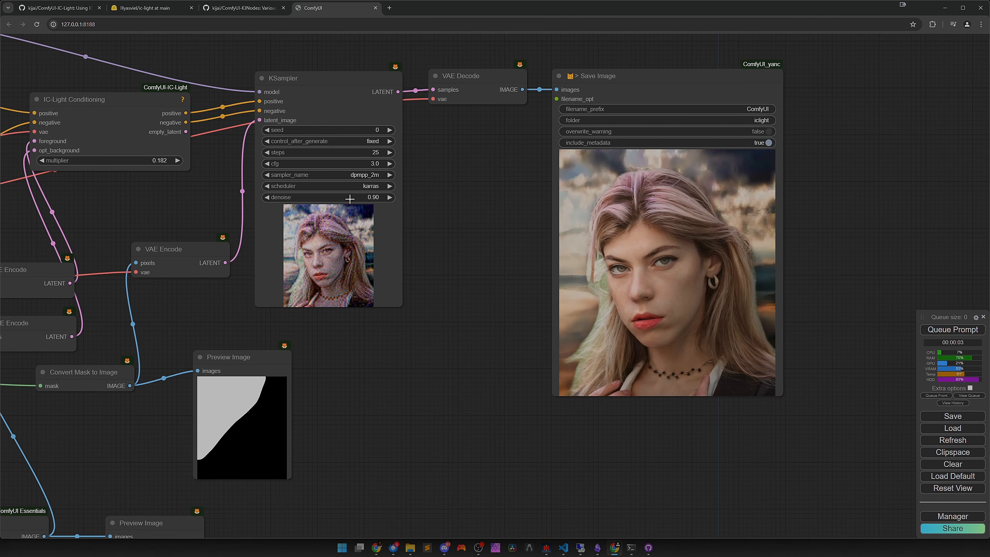
Set the KSampler denoise back to 1.00, queue the prompt and review the whole workflow.
left_click_drag(350, 198, 363, 198)
left_click(952, 330)
scroll(498, 380, "down", 5)
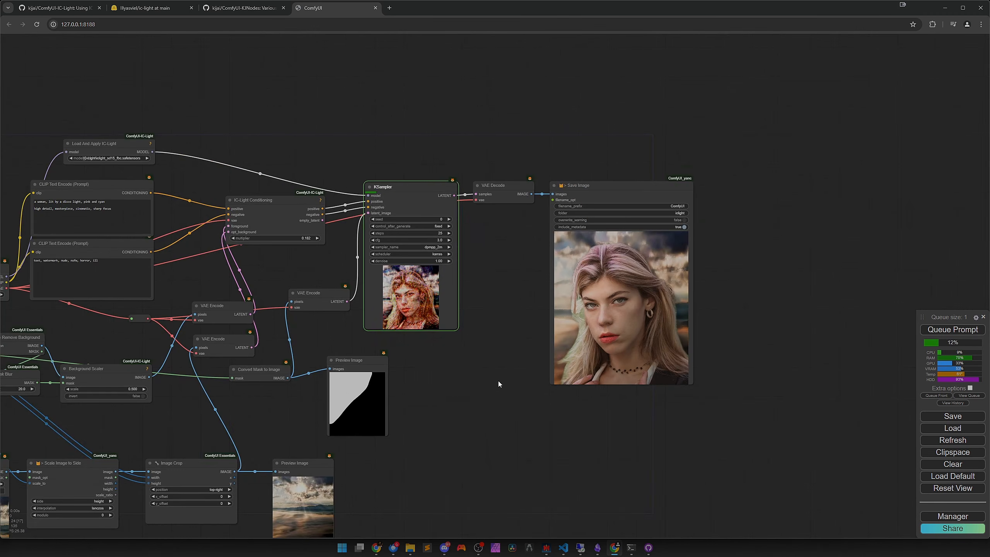
left_click_drag(498, 381, 623, 308)
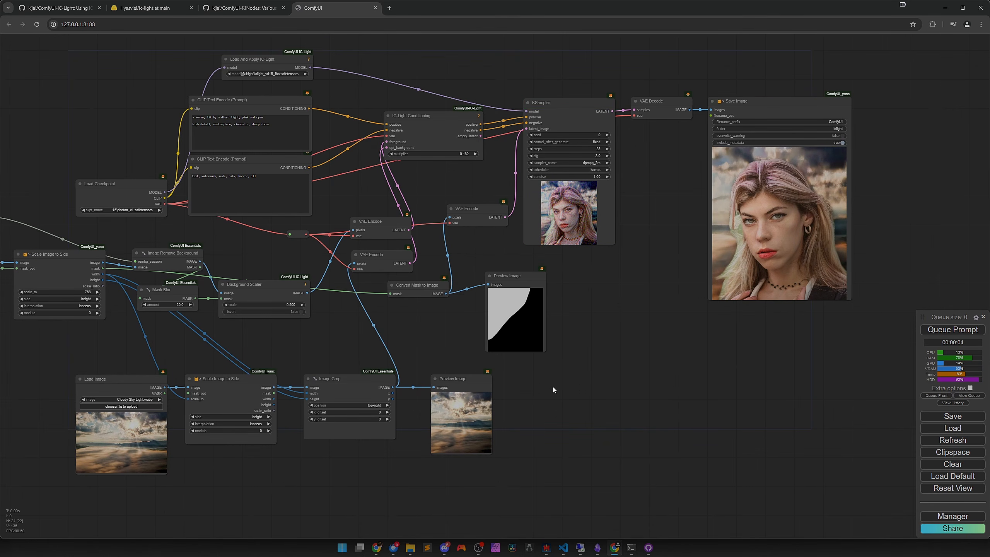
left_click_drag(553, 387, 674, 386)
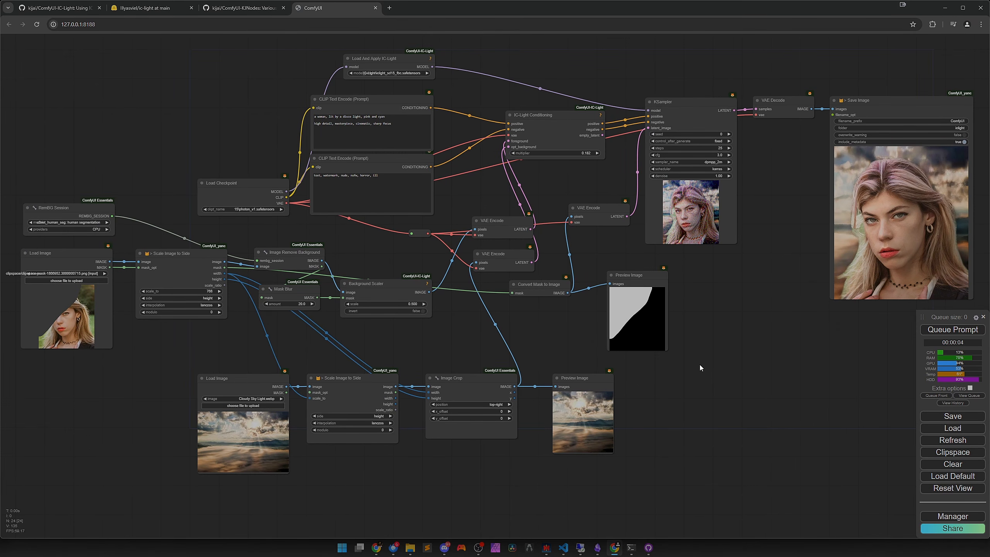
Load Laser Lights.jpg as the background image, queue the prompt and examine the relit portrait.
left_click(262, 400)
type("lig")
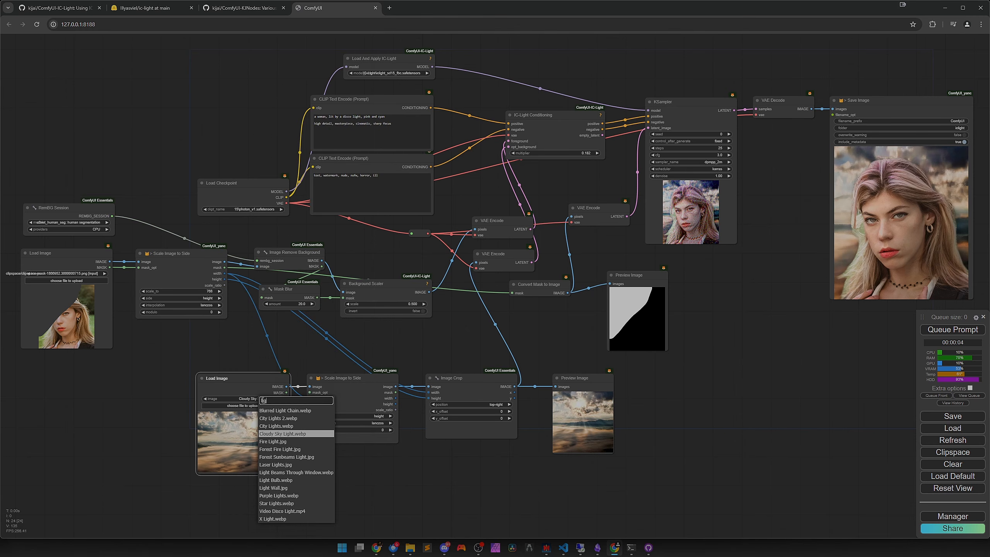
type("ht")
left_click(281, 465)
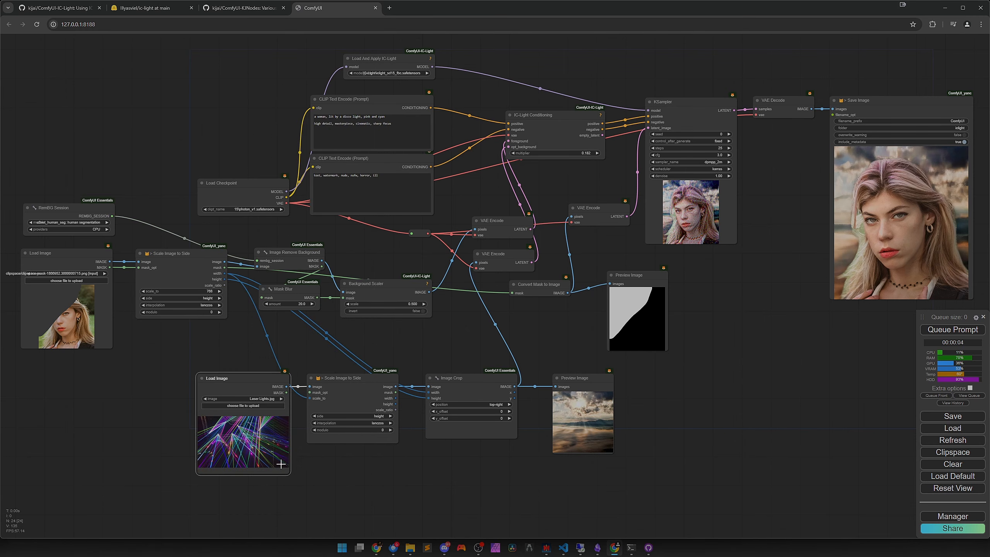
left_click(948, 329)
left_click_drag(735, 377, 565, 396)
scroll(559, 403, "up", 3)
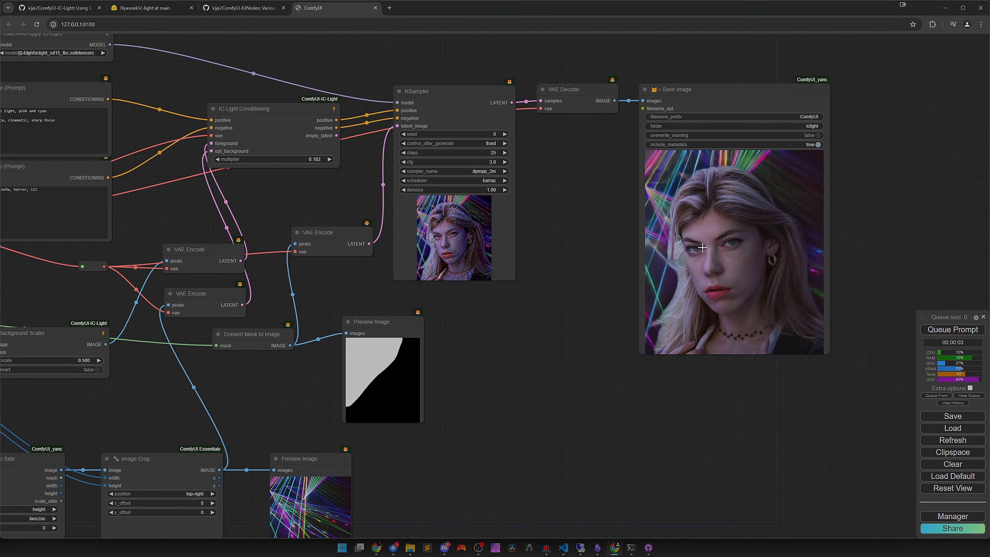
scroll(686, 264, "up", 3)
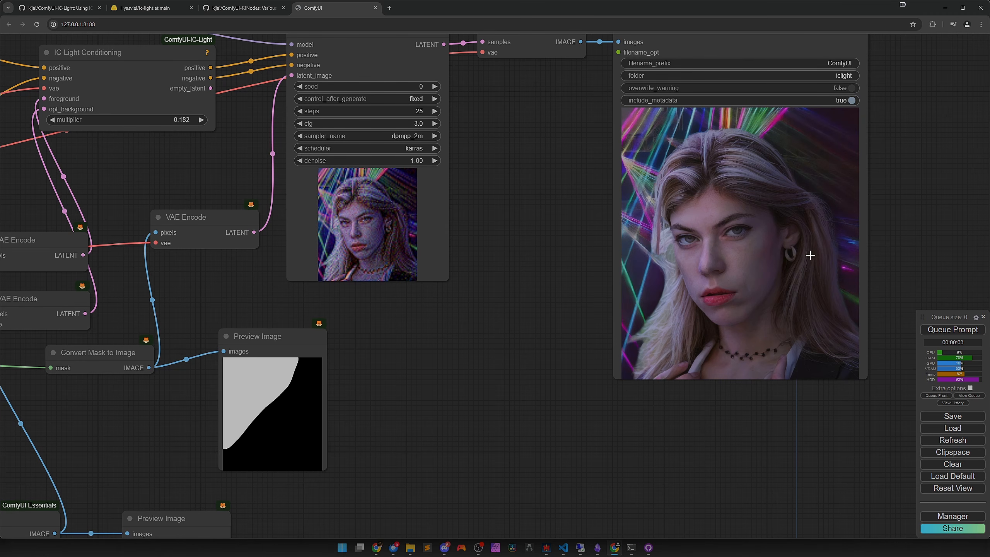
Delete the Preview Image node attached to the Convert Mask to Image output.
scroll(811, 256, "down", 4)
left_click_drag(554, 403, 565, 332)
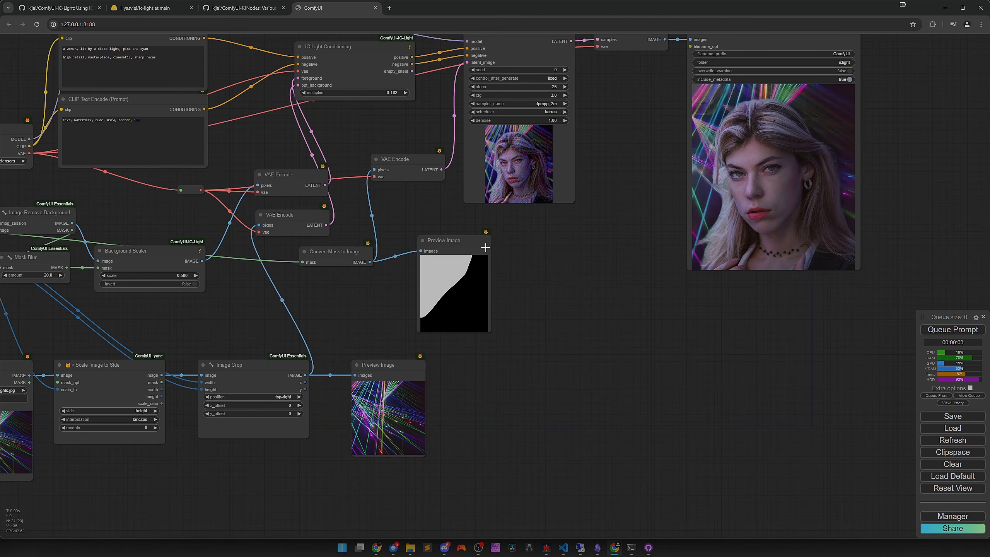
left_click_drag(515, 267, 494, 295)
left_click(436, 275)
key("Delete")
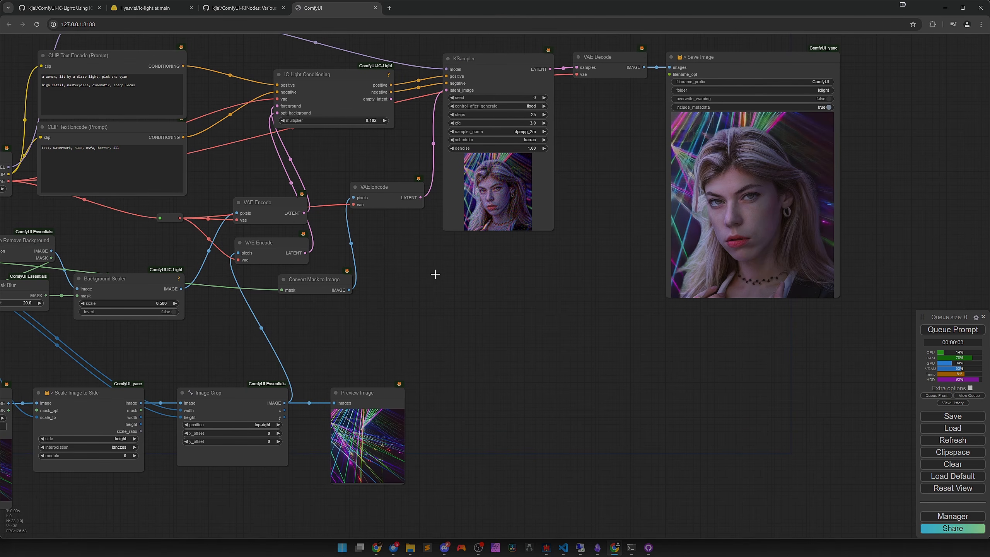
Place the cropped background's Preview Image node beside the Save Image node and compare the laser lights with the portrait's lighting.
left_click_drag(368, 393, 626, 102)
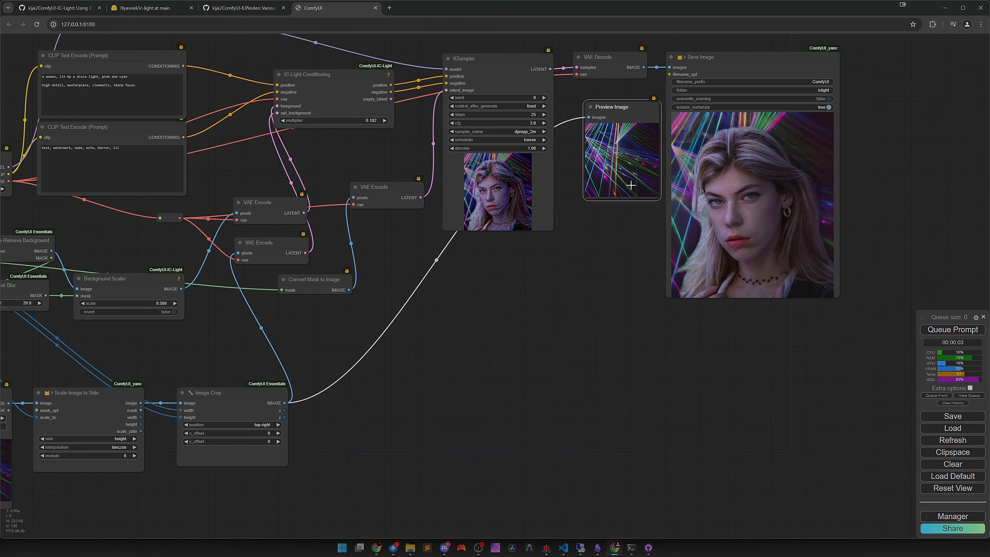
scroll(642, 251, "up", 8)
left_click_drag(643, 251, 439, 338)
scroll(438, 337, "up", 1)
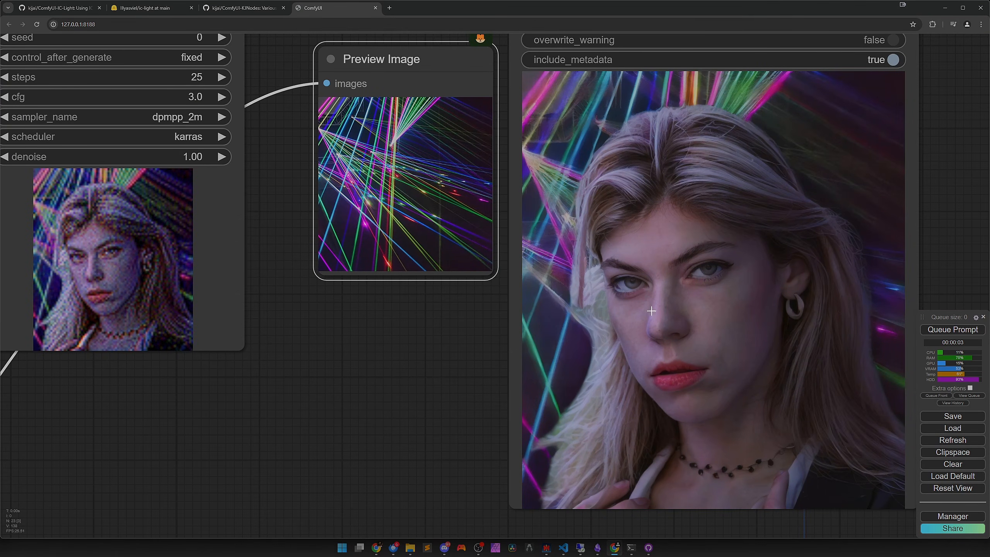
scroll(384, 386, "down", 8)
left_click(332, 423)
left_click_drag(332, 423, 576, 302)
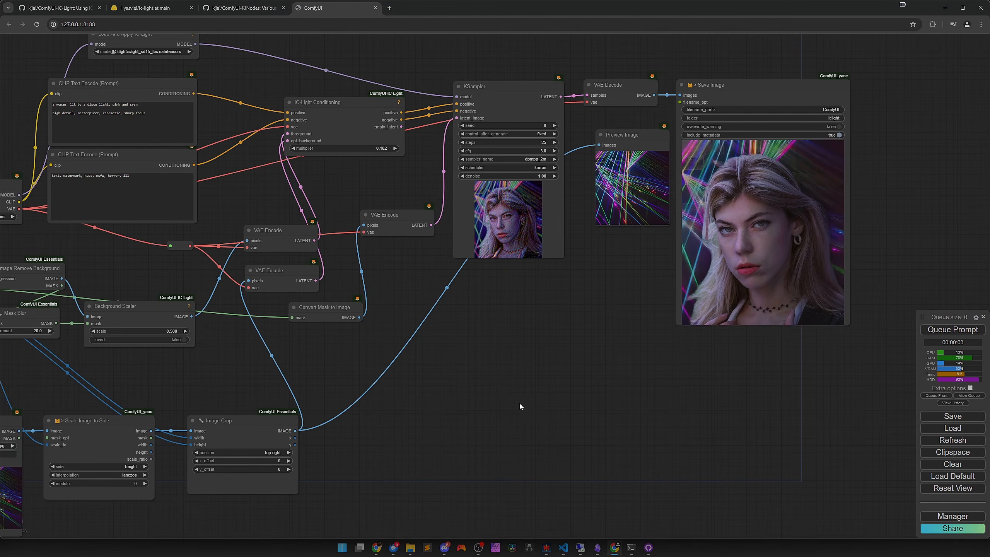
Move the cropped background's Preview Image node back beside the Image Crop node and review the whole workflow.
left_click_drag(639, 139, 378, 424)
left_click_drag(478, 357, 660, 319)
scroll(646, 339, "down", 1)
scroll(646, 340, "down", 1)
scroll(676, 331, "down", 1)
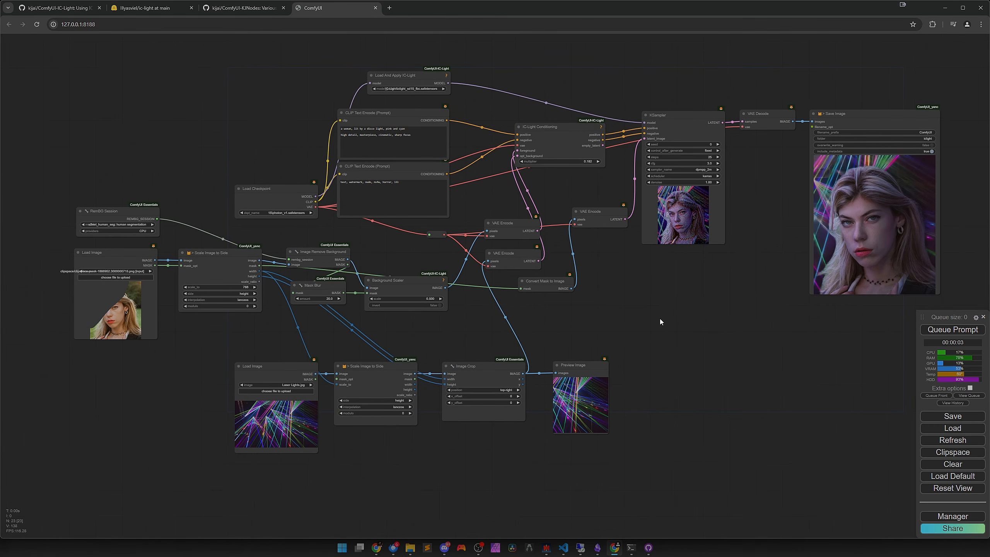